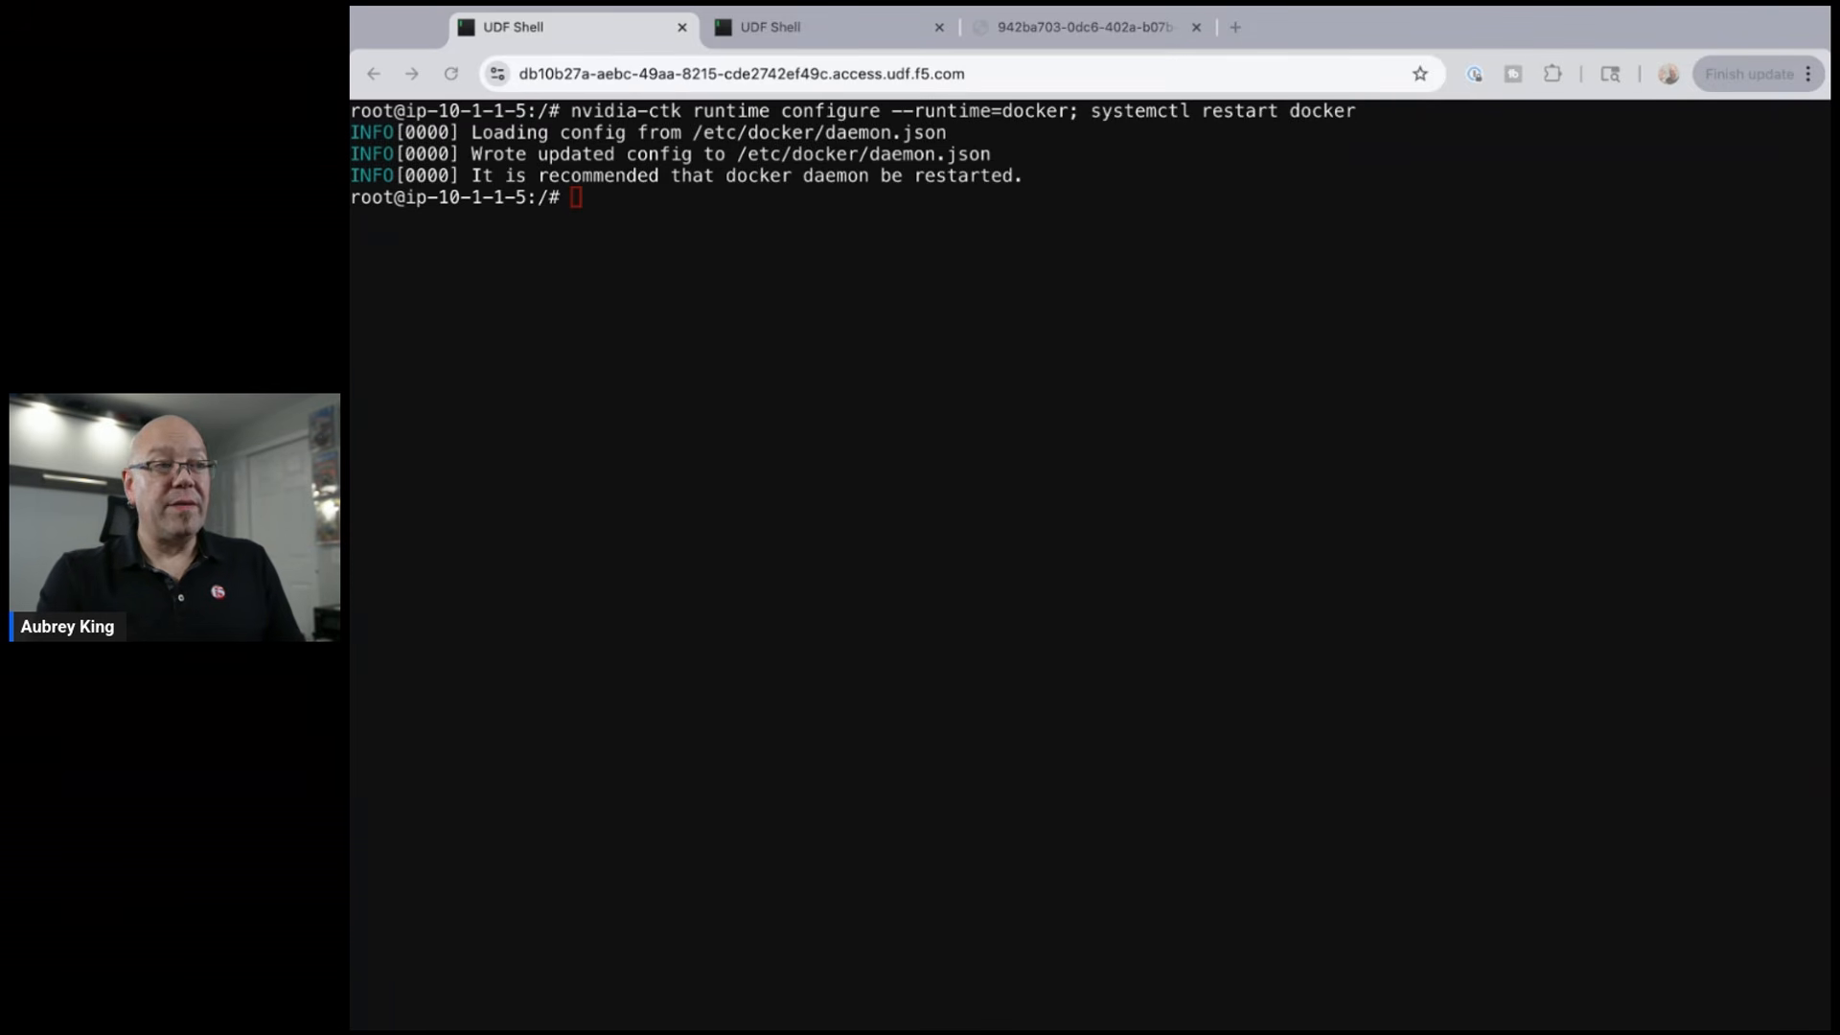
- Create the model_data Docker volume with 'docker volume create model_data'
key("super+Tab")
type("docker volume create model_data")
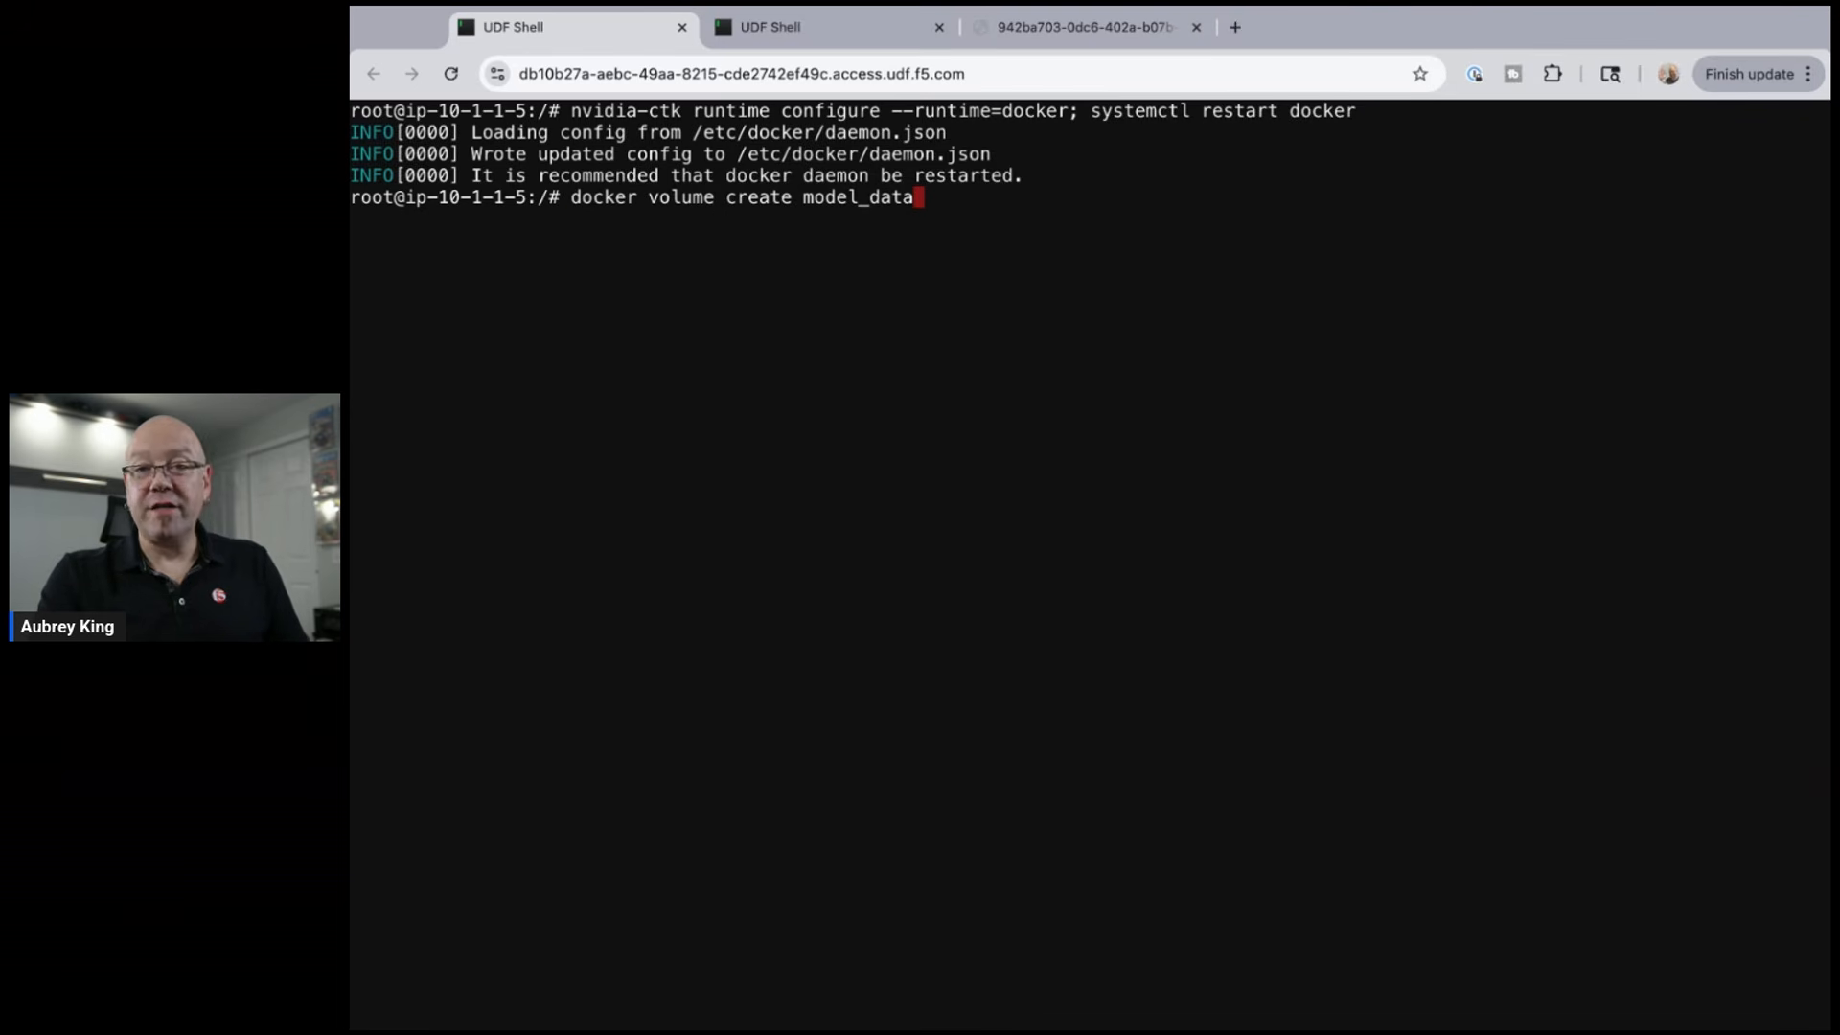
key("Return")
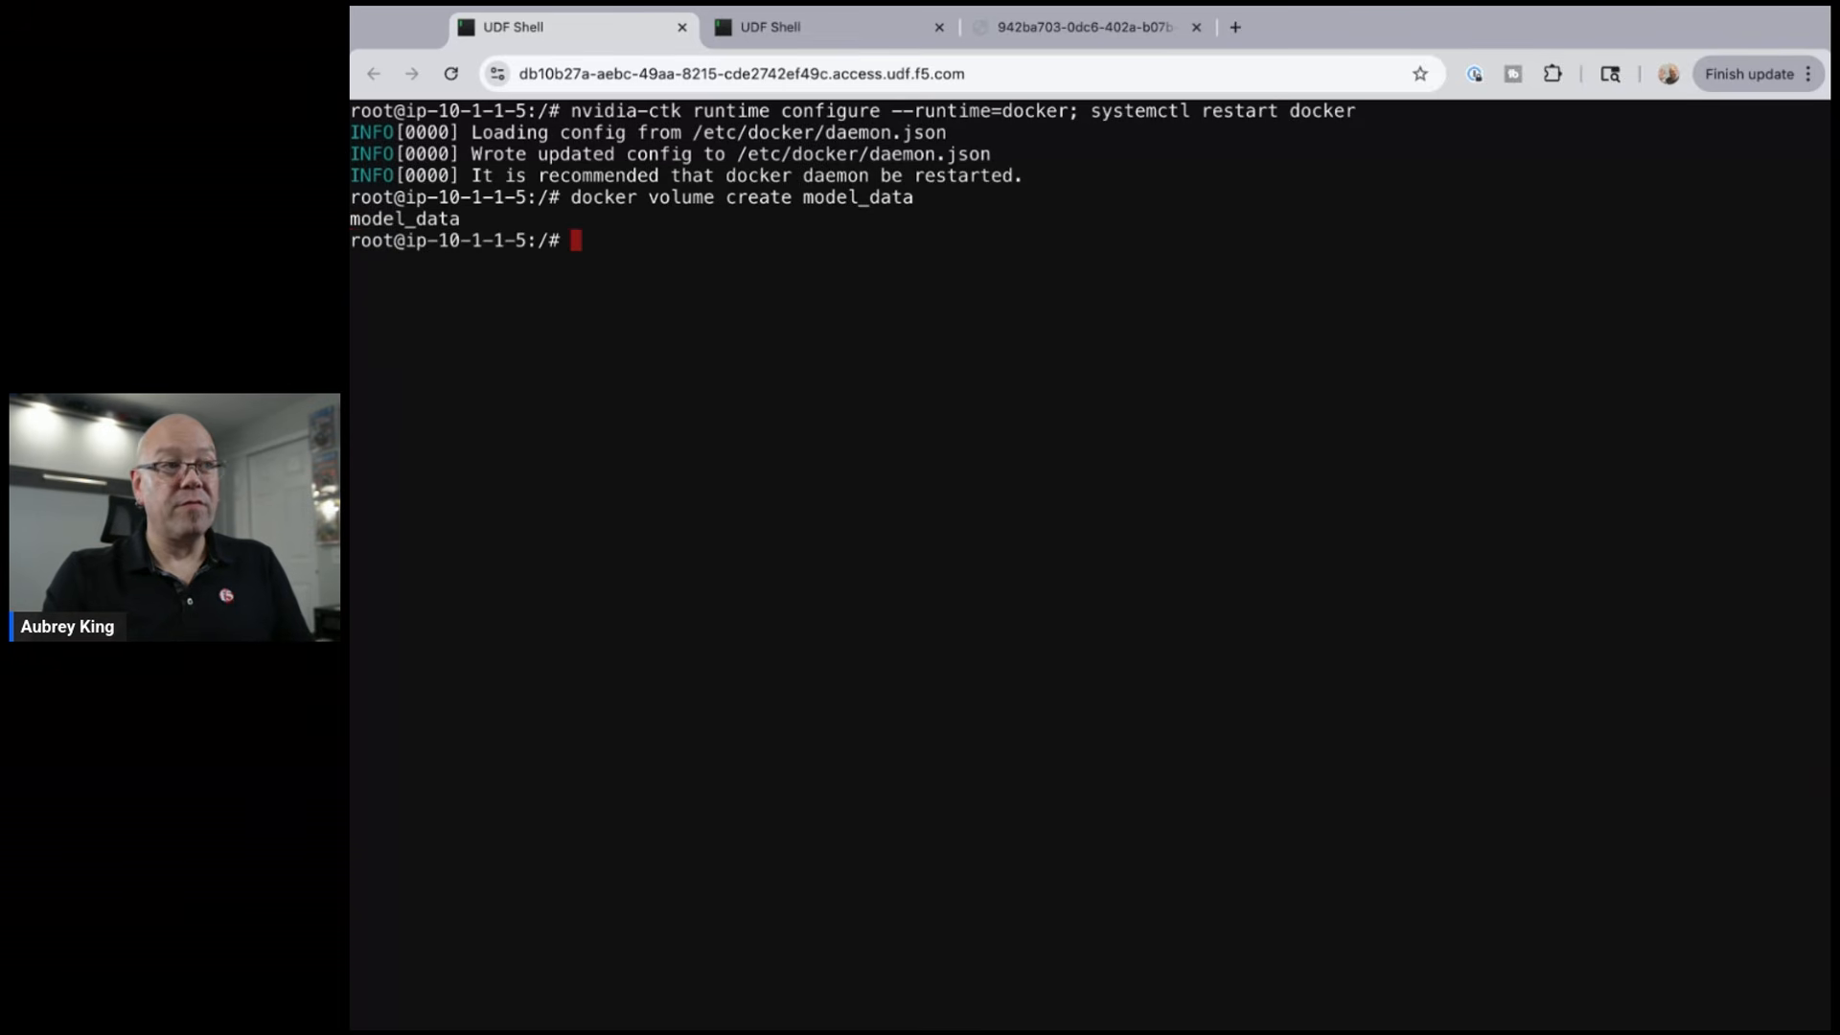
- Start the ollama/ollama container named ollama, storing models in model_data and exposing port 11434
key("super+Tab")
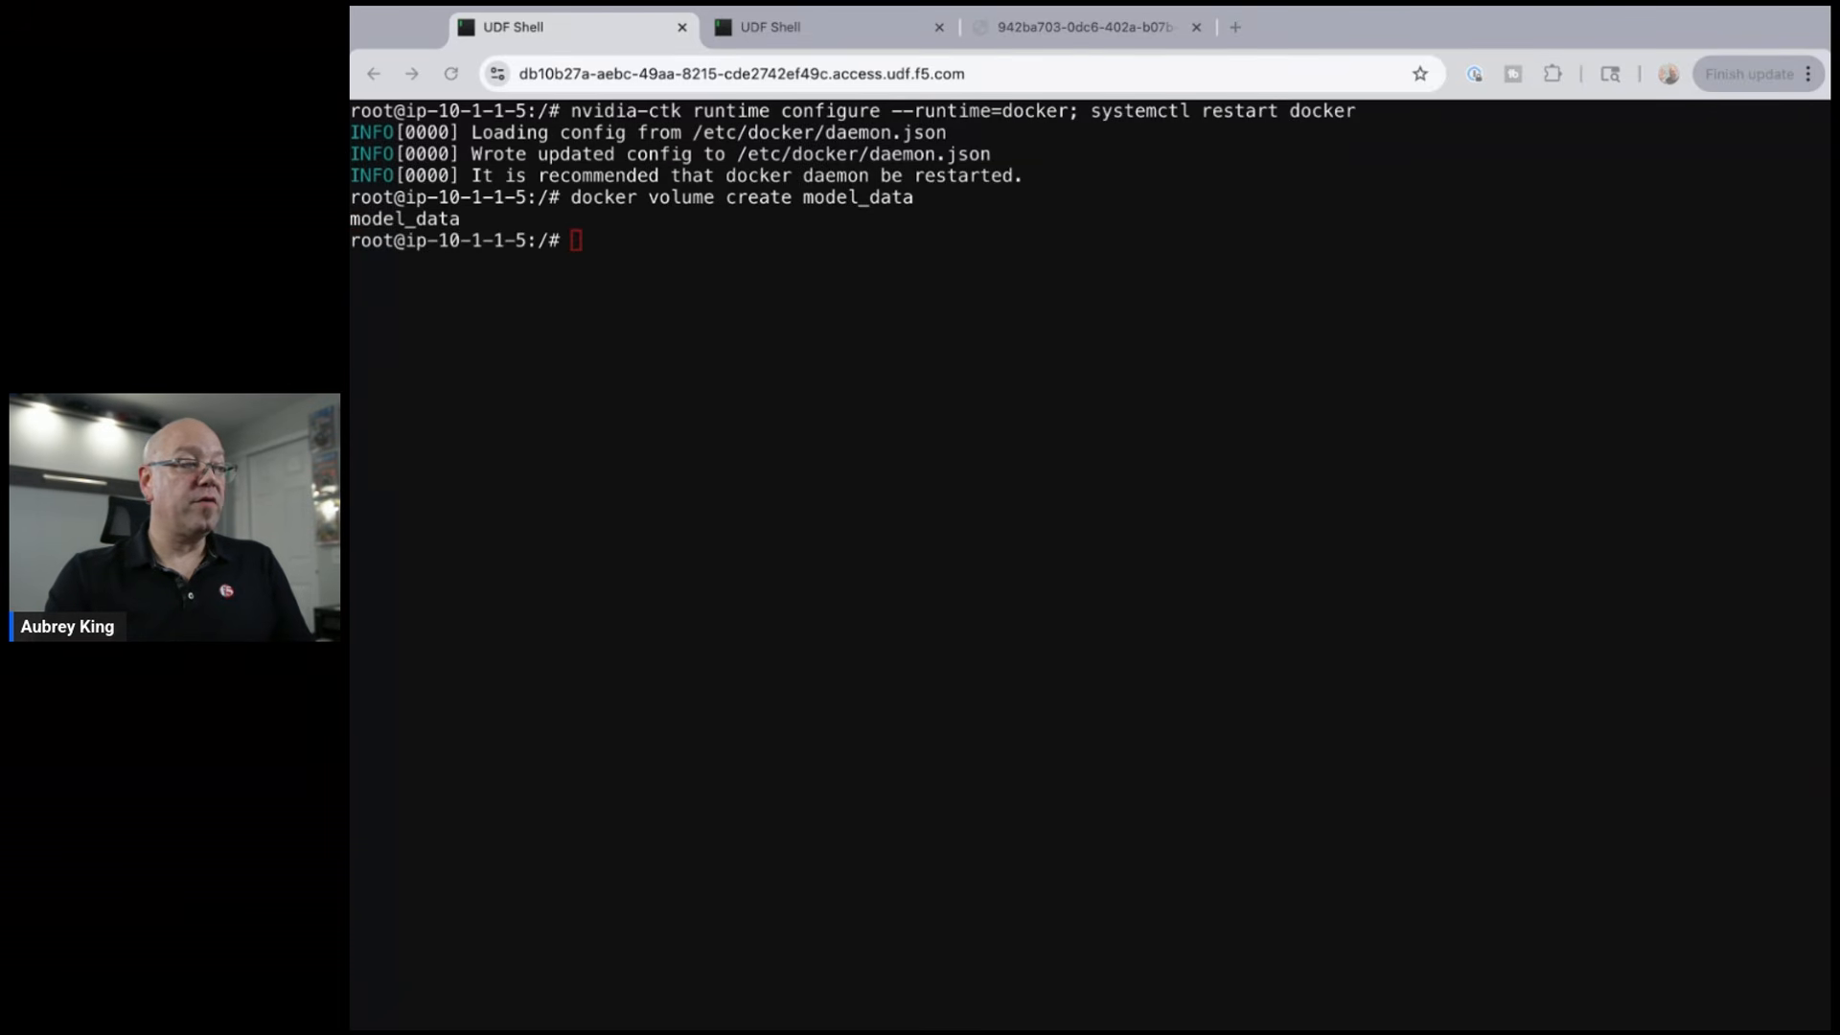
key("super+Tab")
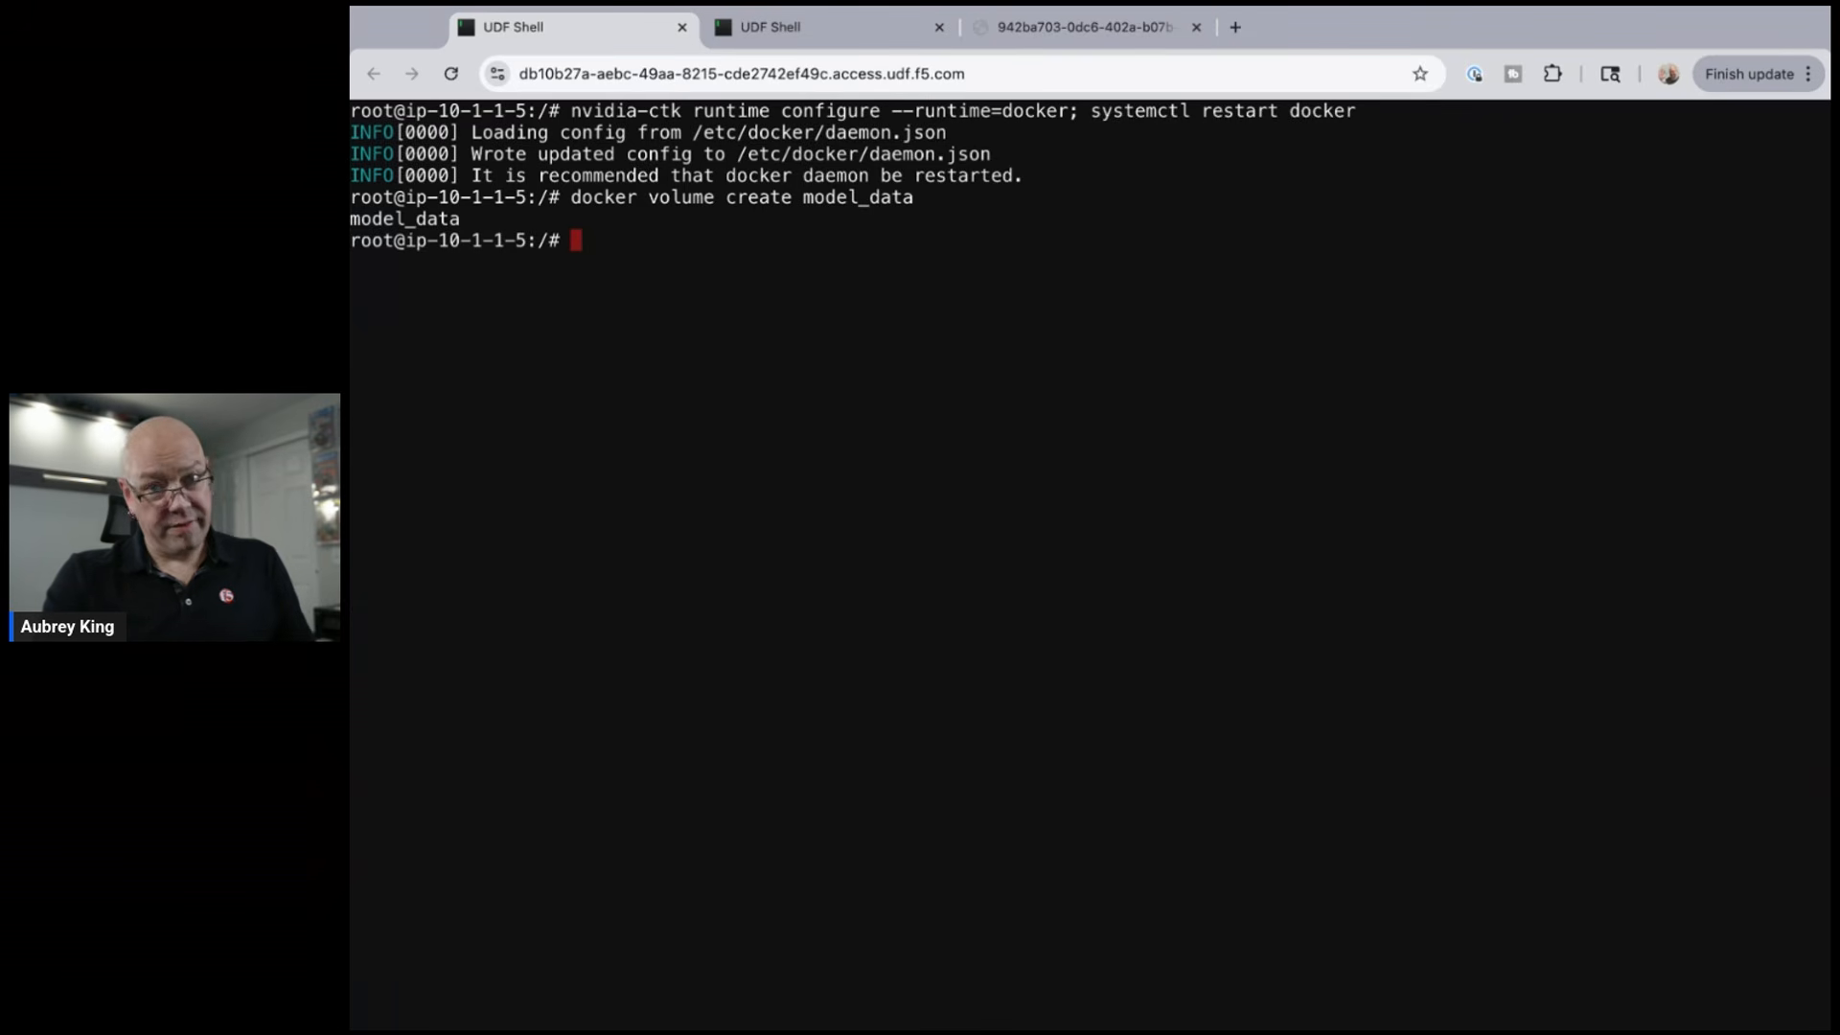
type("docker run -d -v model_data:/root/.ollama -p 11434:11434 --name ollama ollama/ollama")
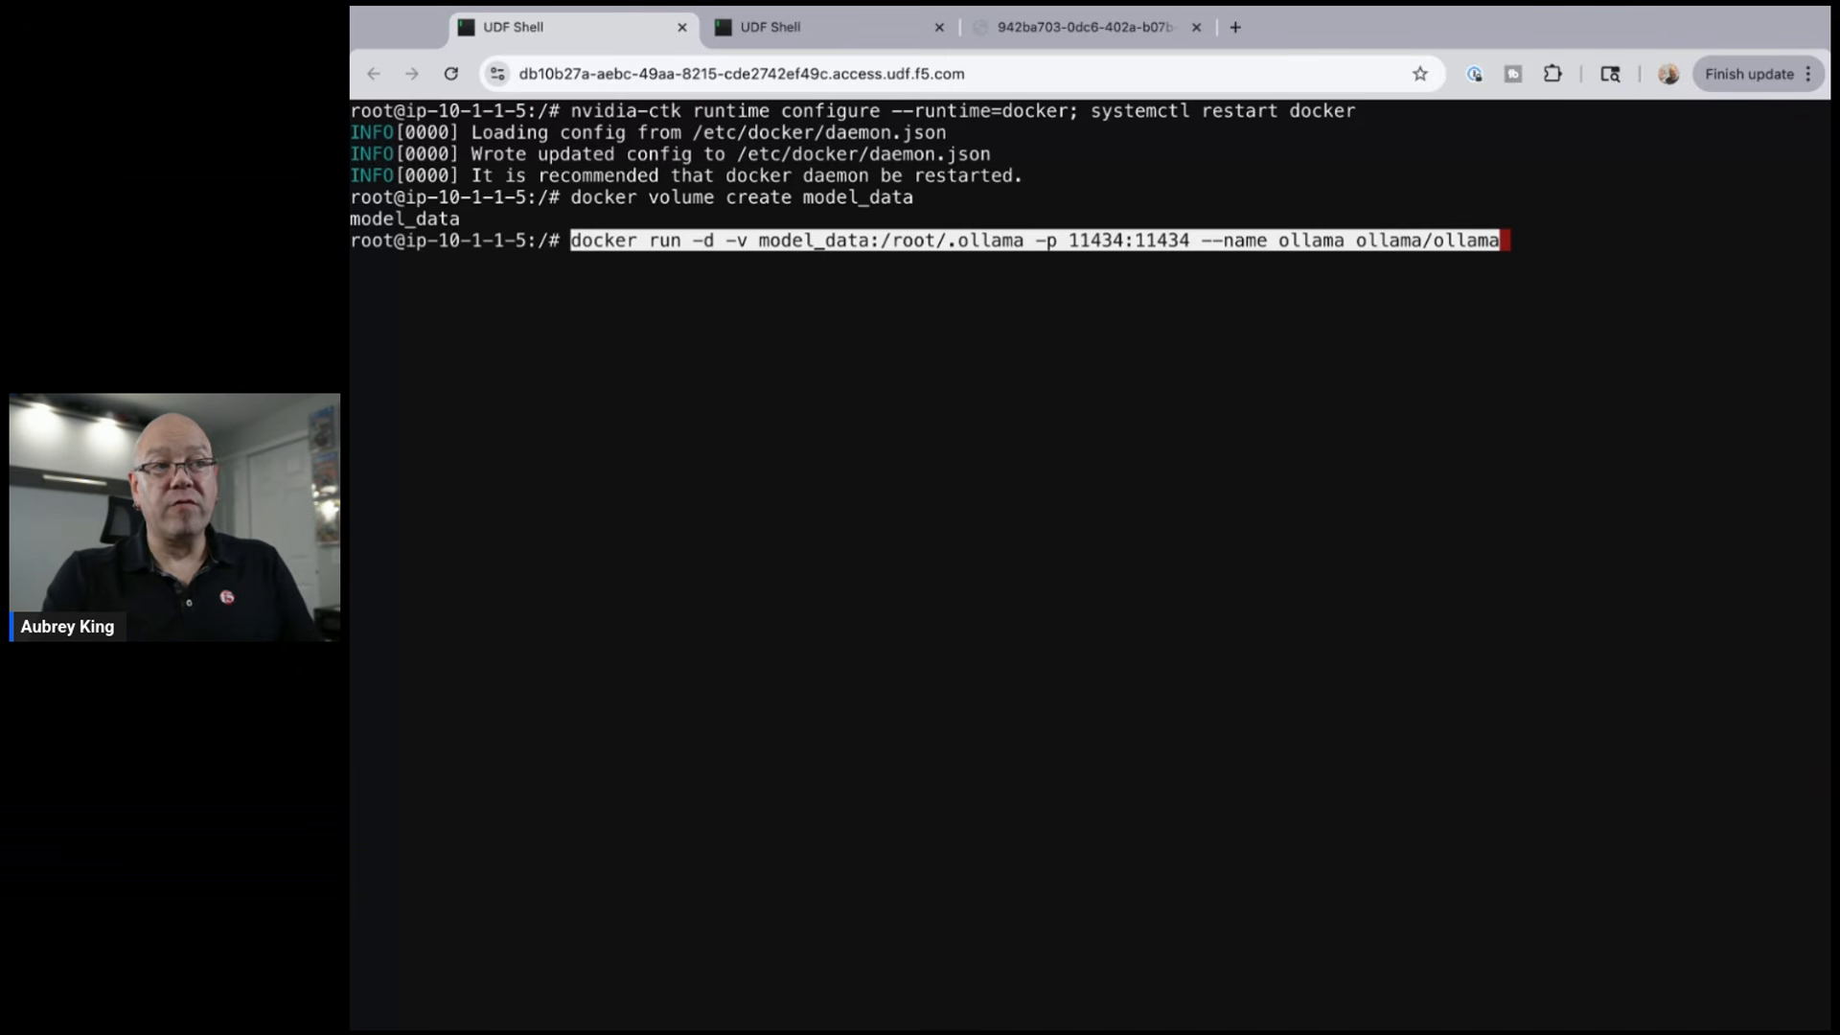
key("Return")
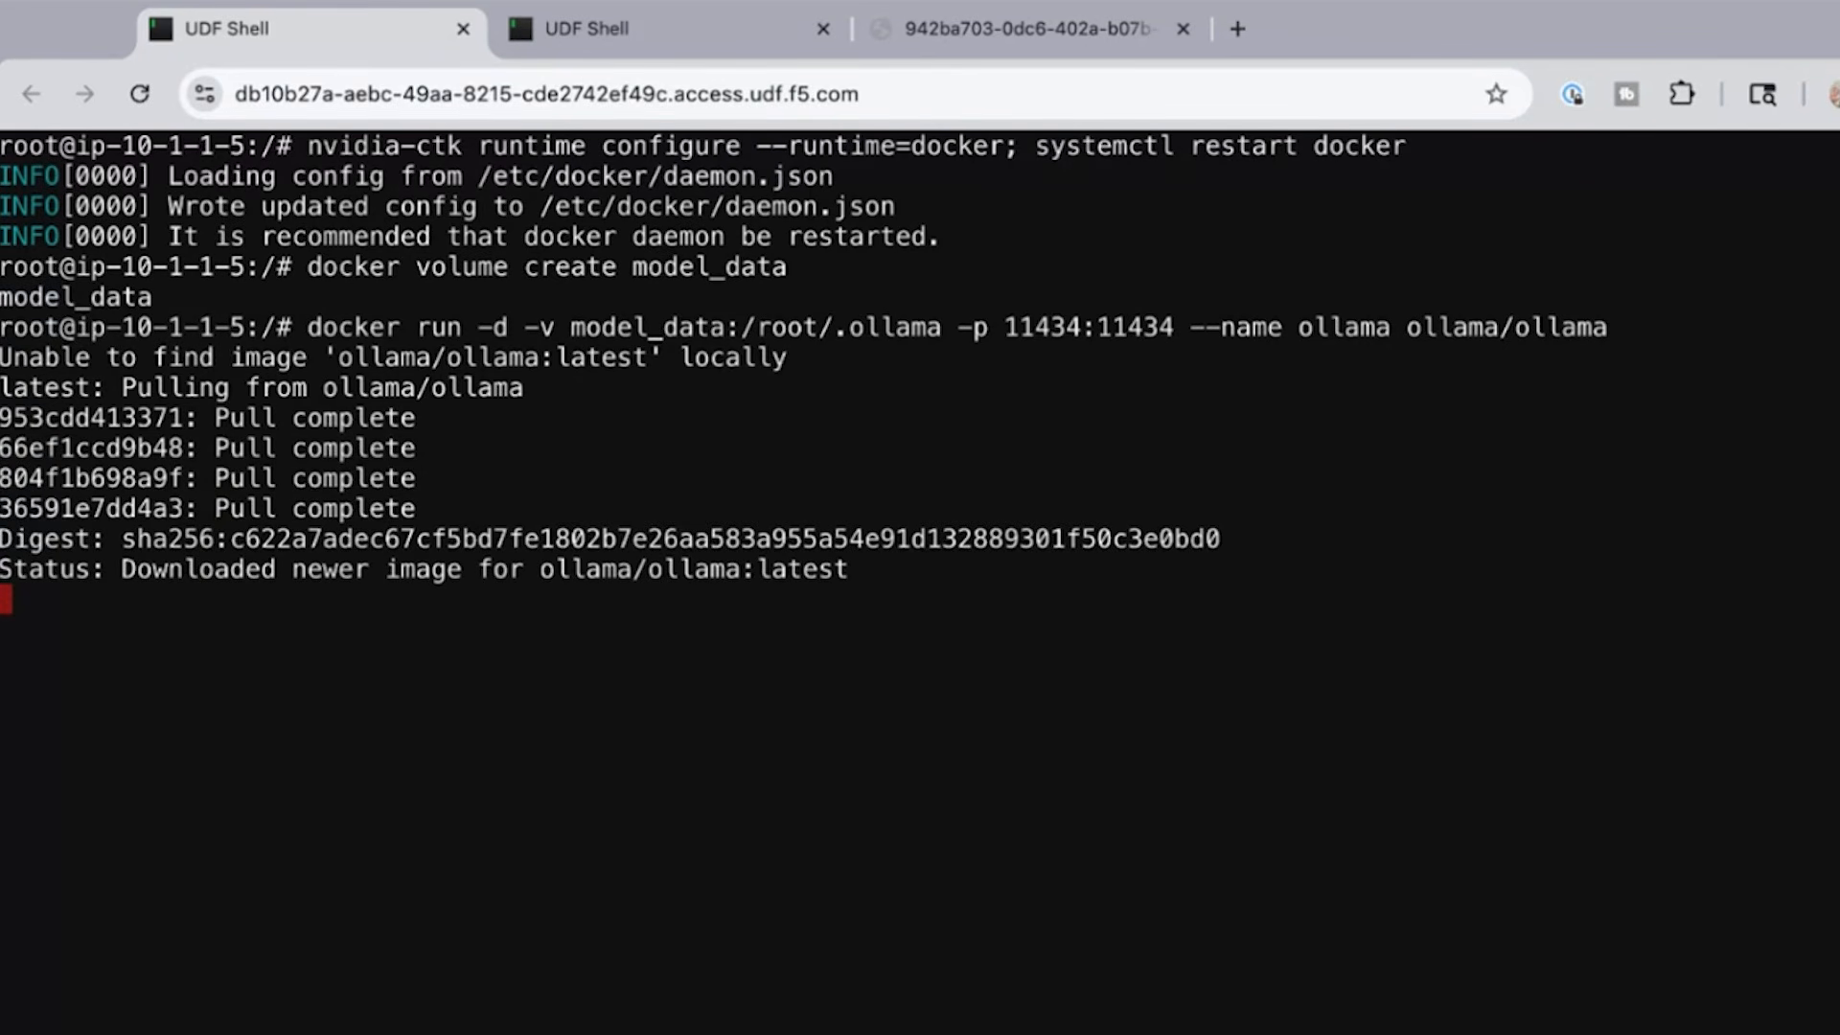
key("super+Tab")
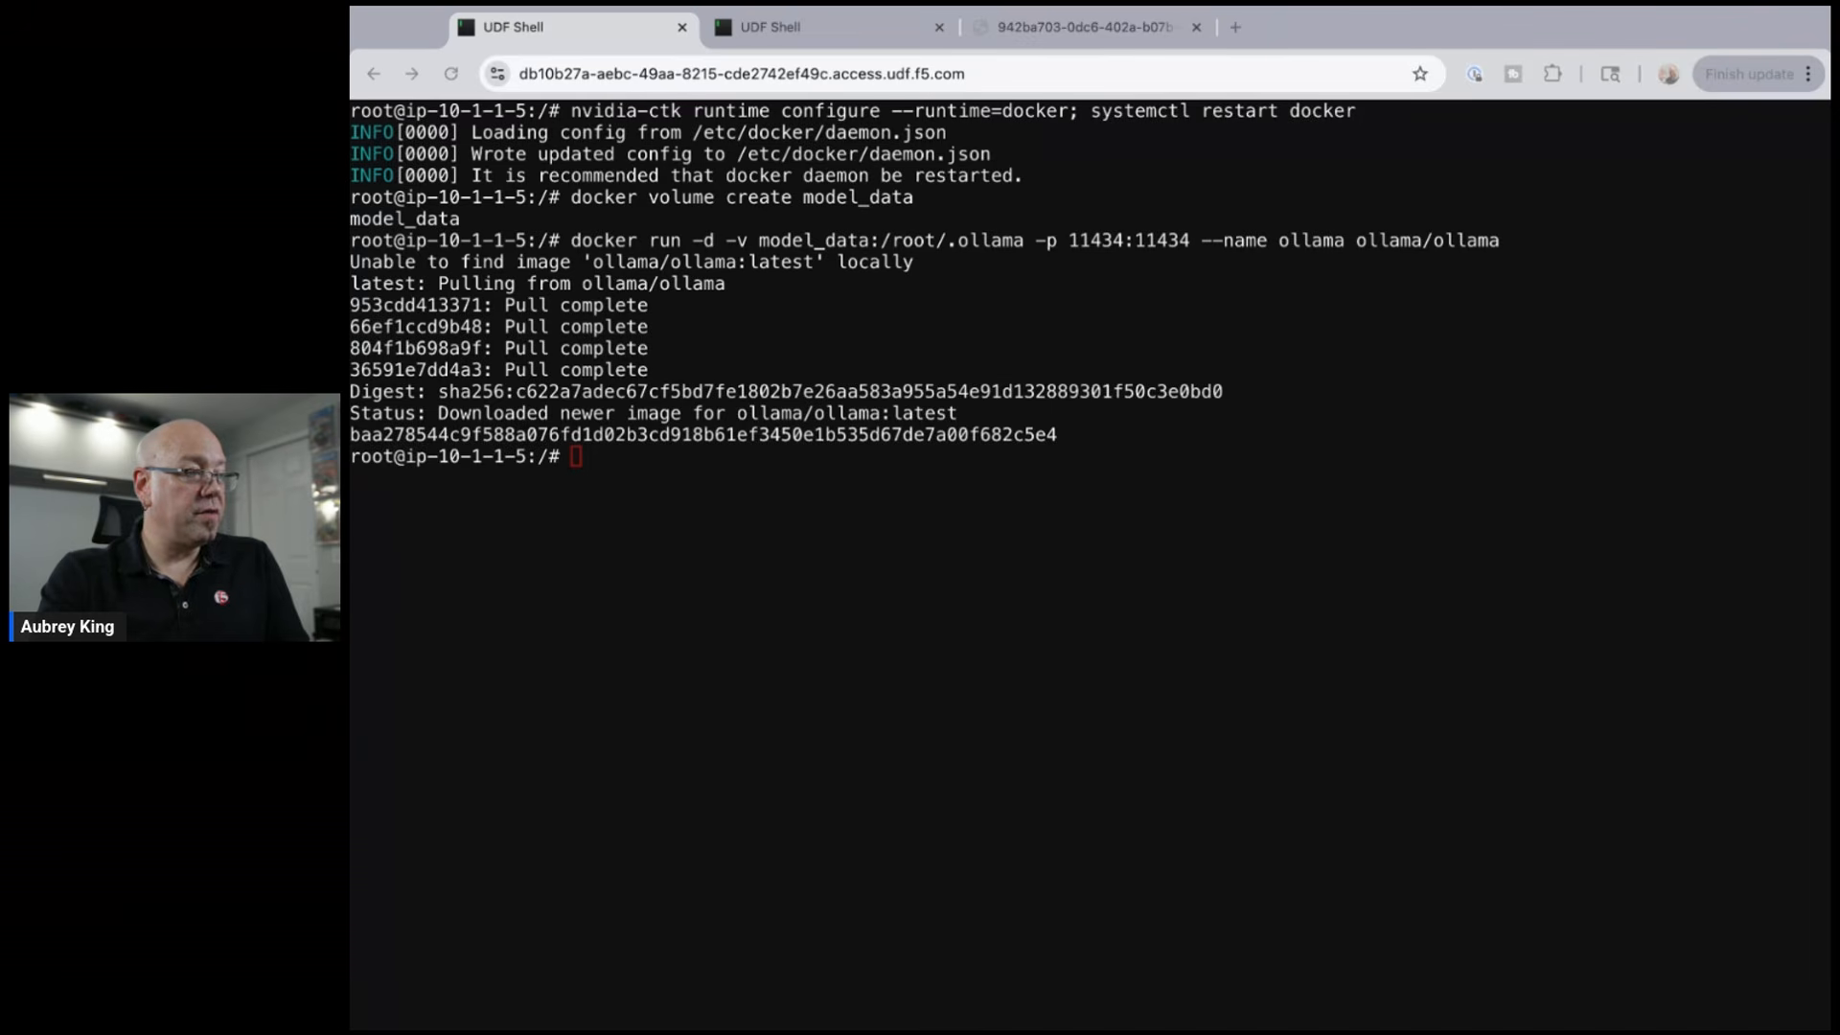
- Pull the deepseek-r1:1.5b and deepseek-r1:7b models into the ollama container
key("super+Tab")
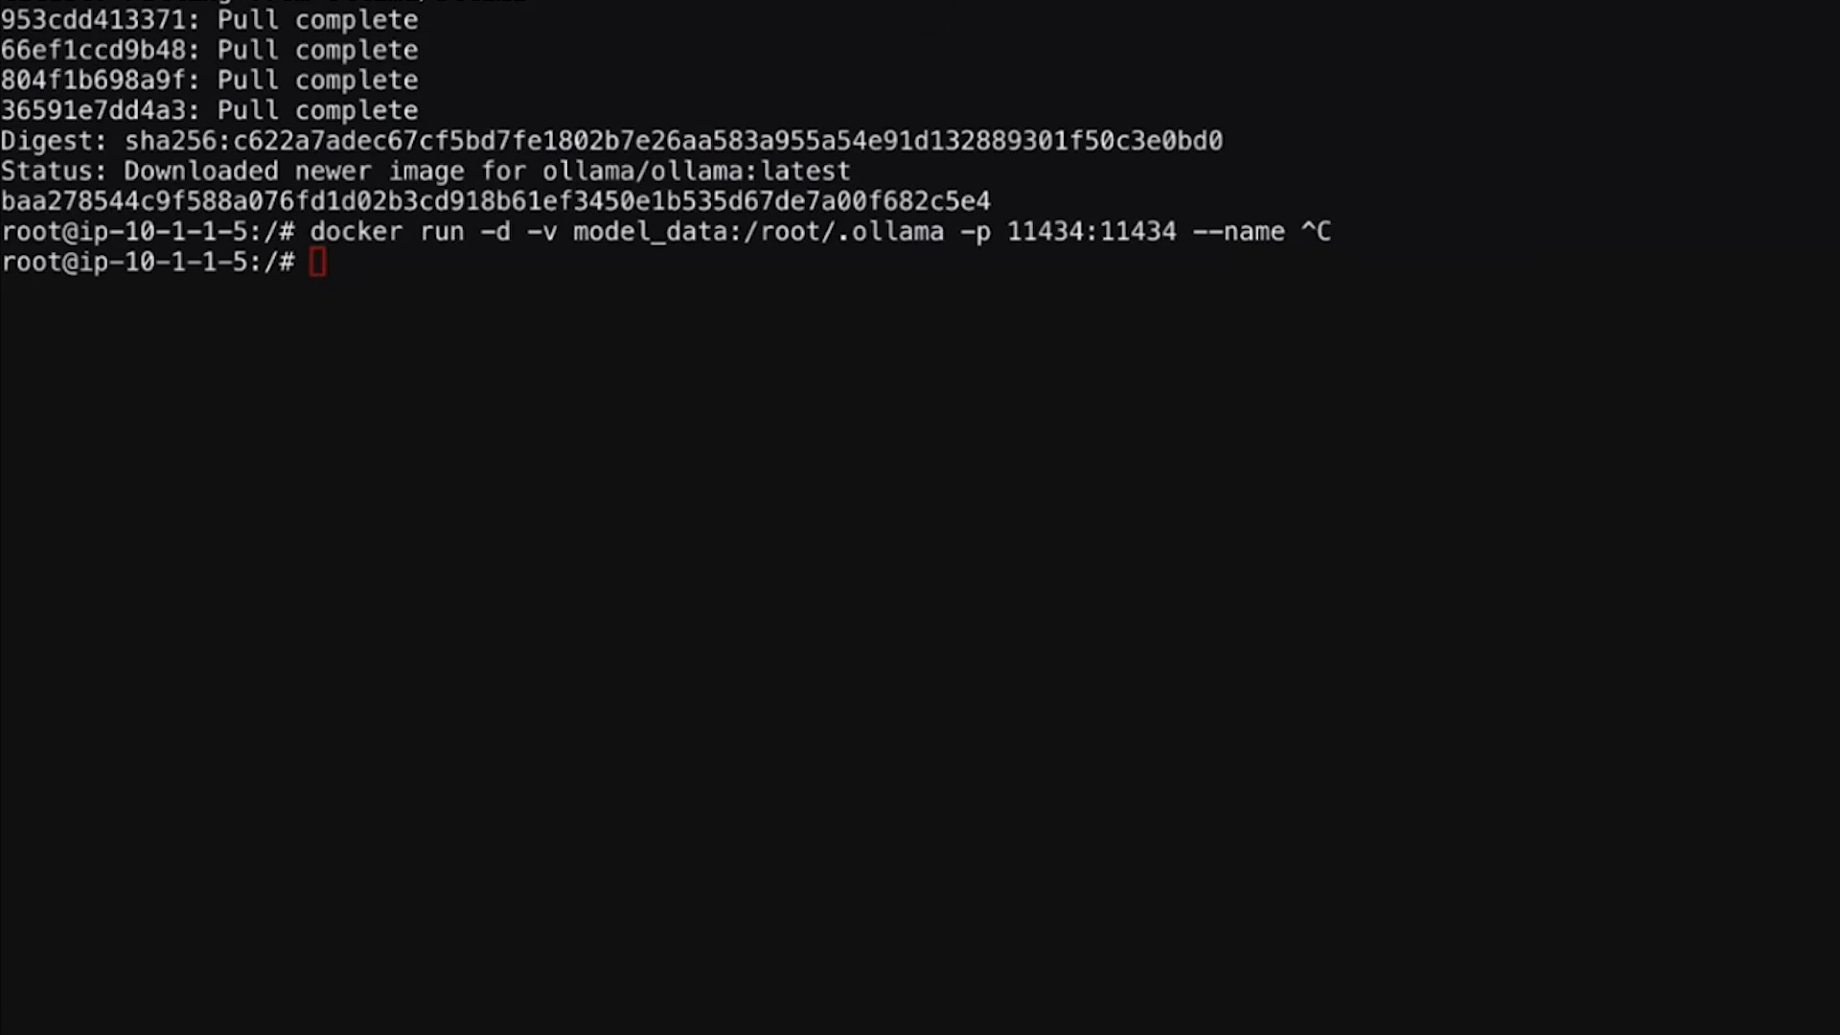
type("docker exec ollama ollama pull deepseek-r1:1.5b")
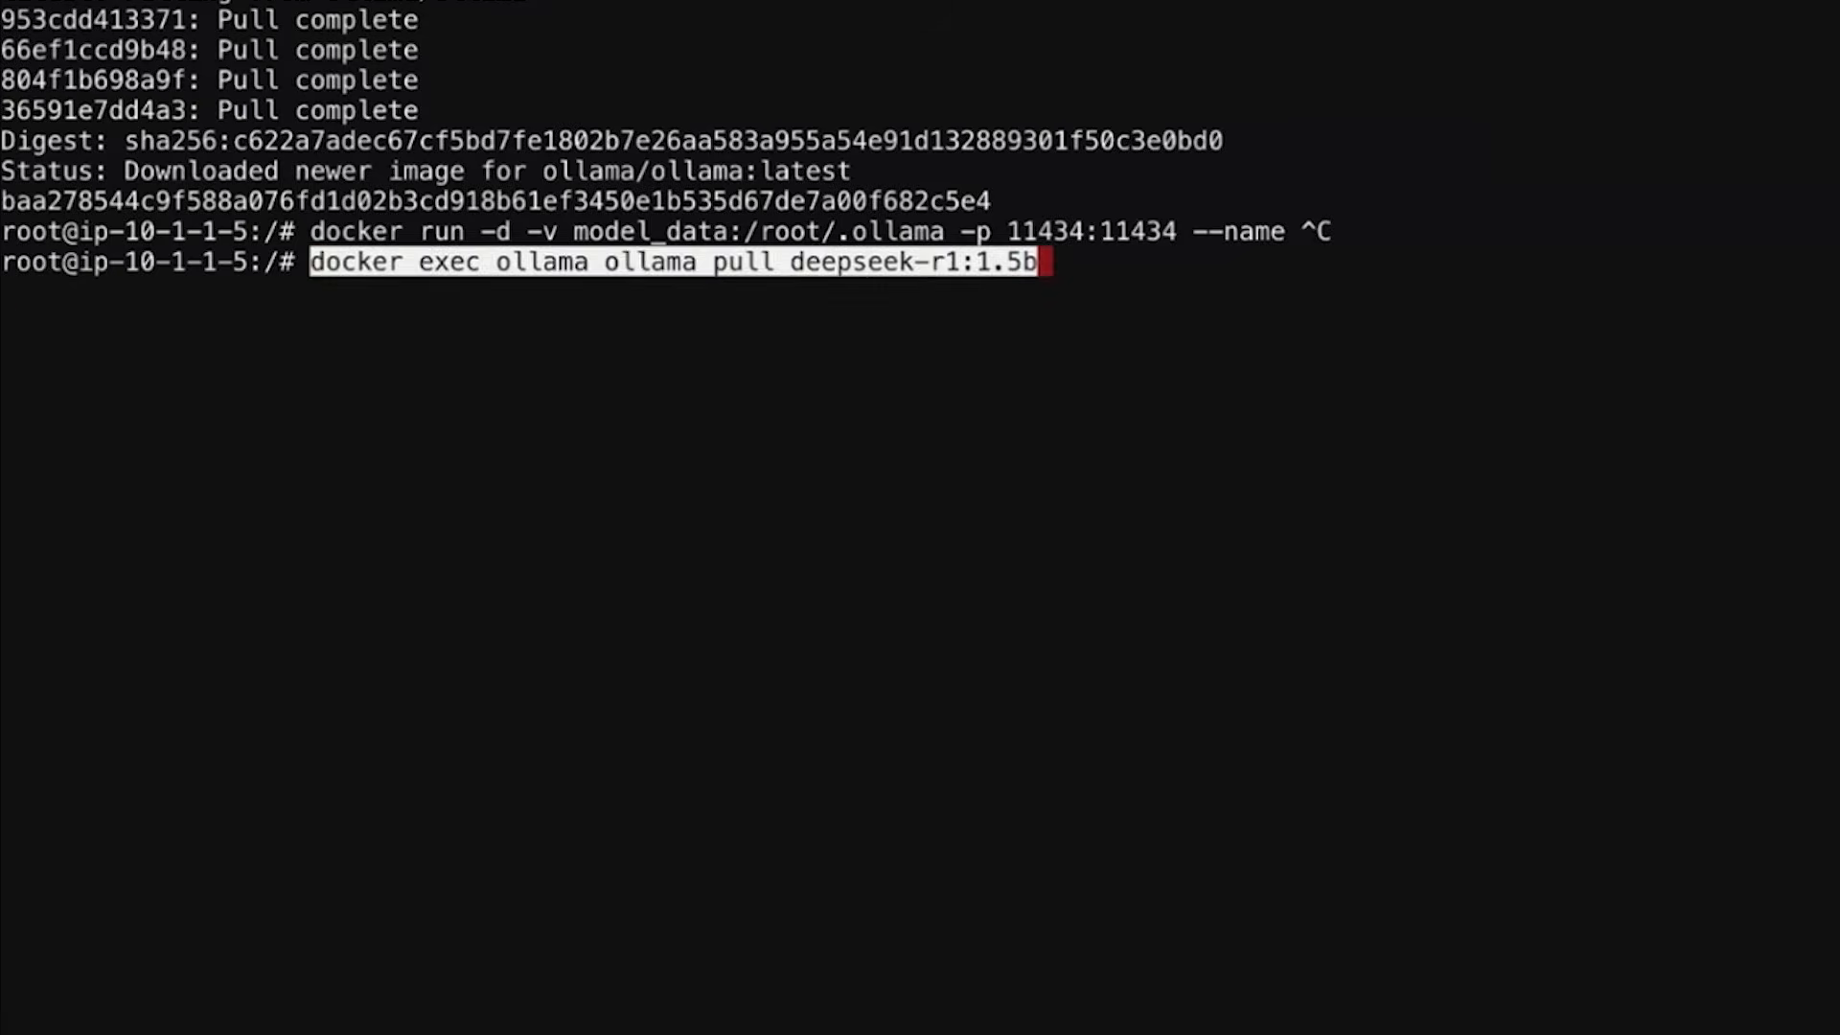
key("Return")
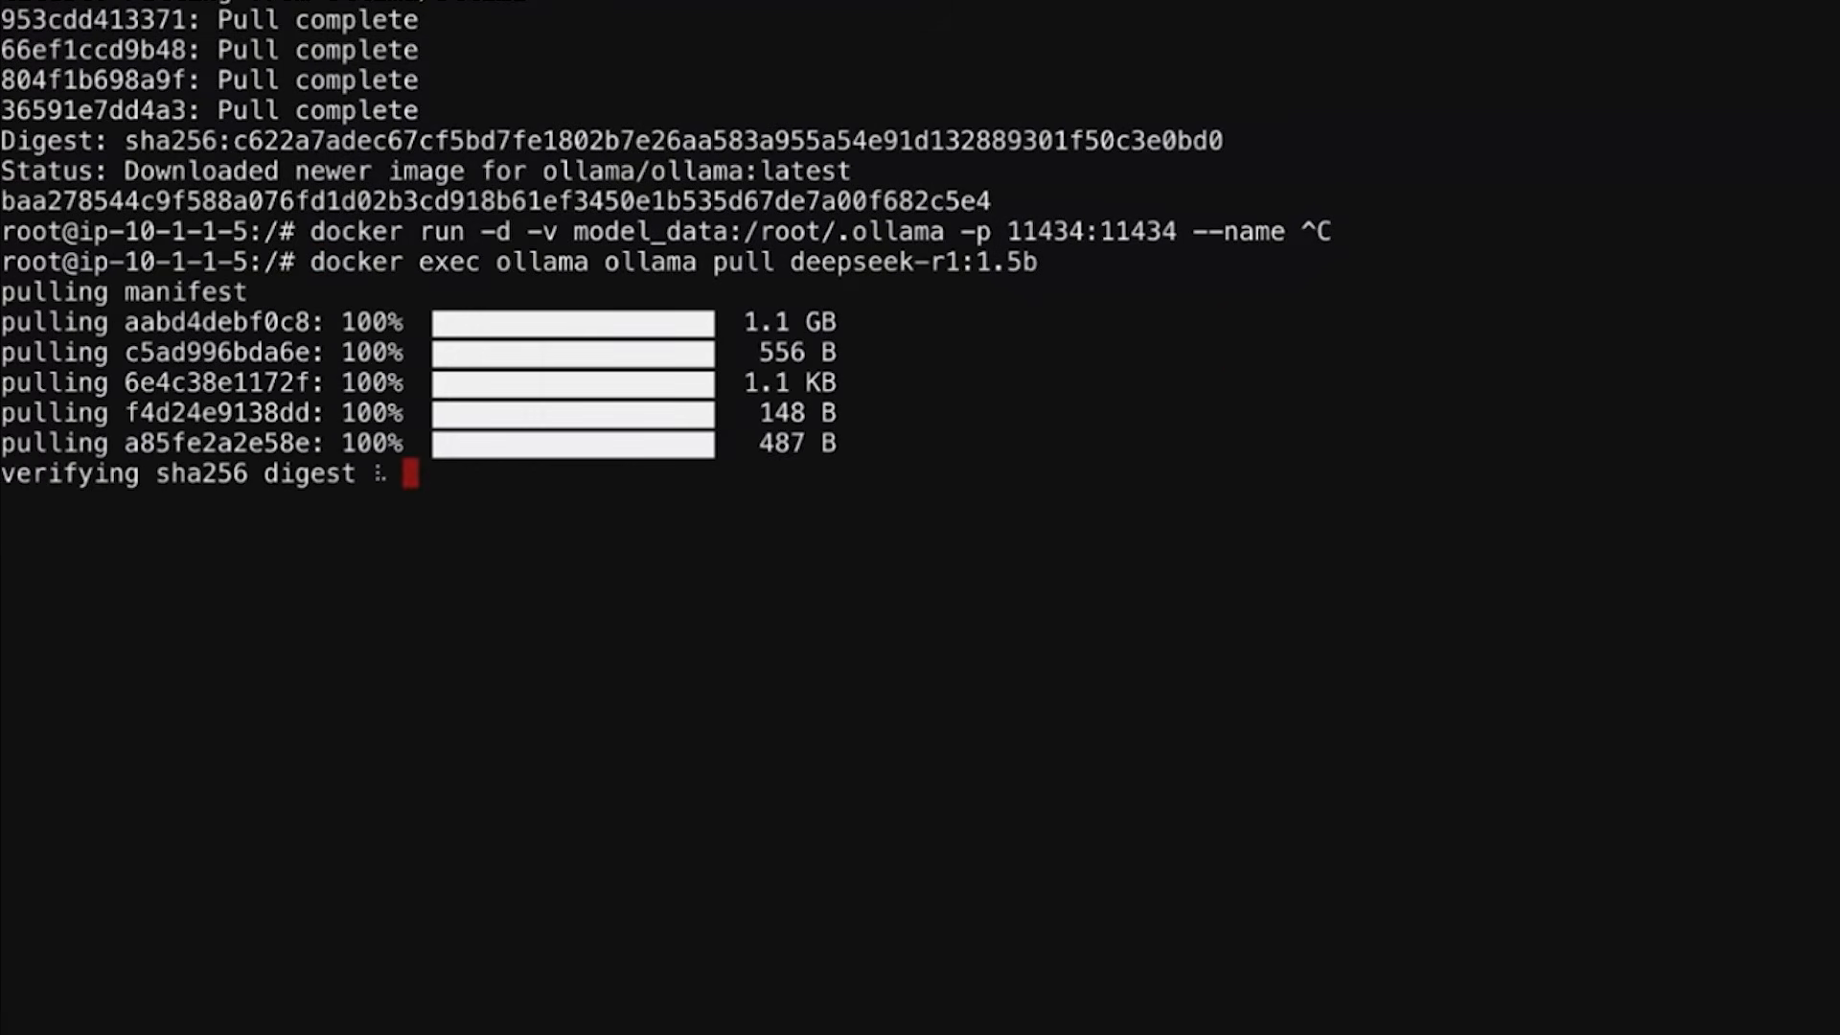
key("Up")
key("Left")
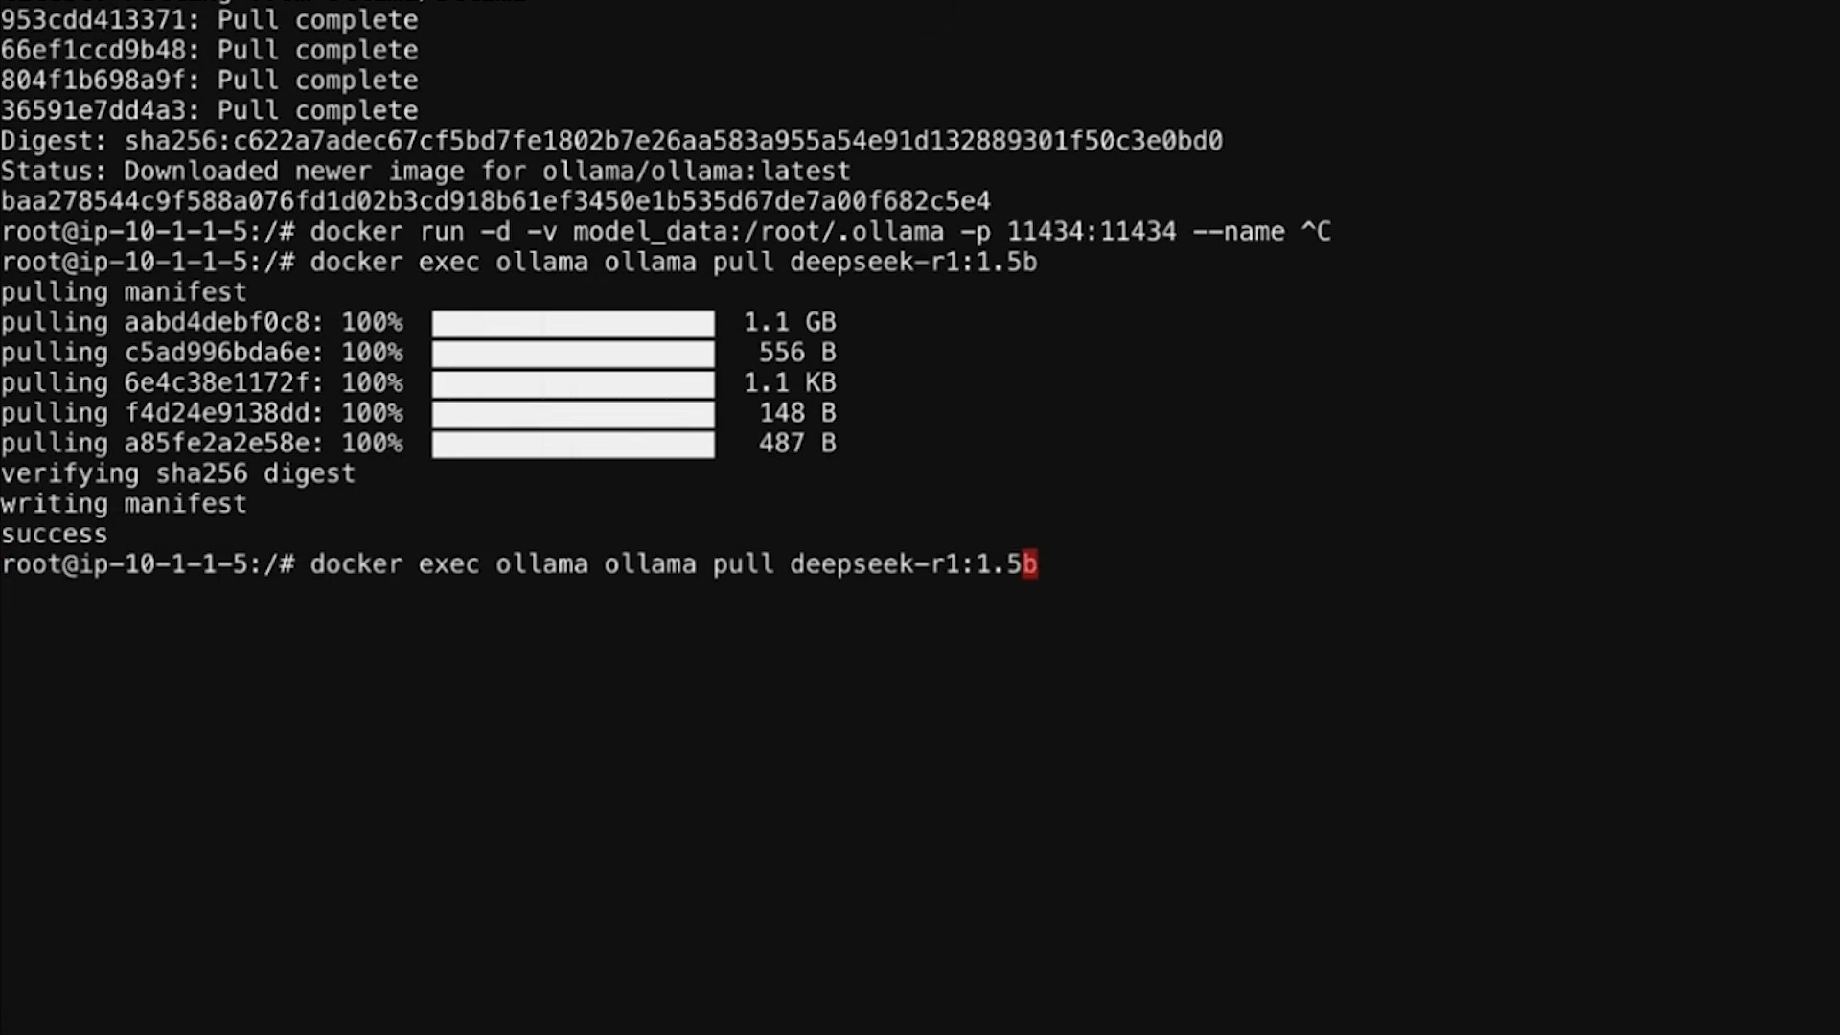
key("BackSpace")
key("BackSpace")
key("BackSpace")
key("BackSpace")
type(":7")
key("Return")
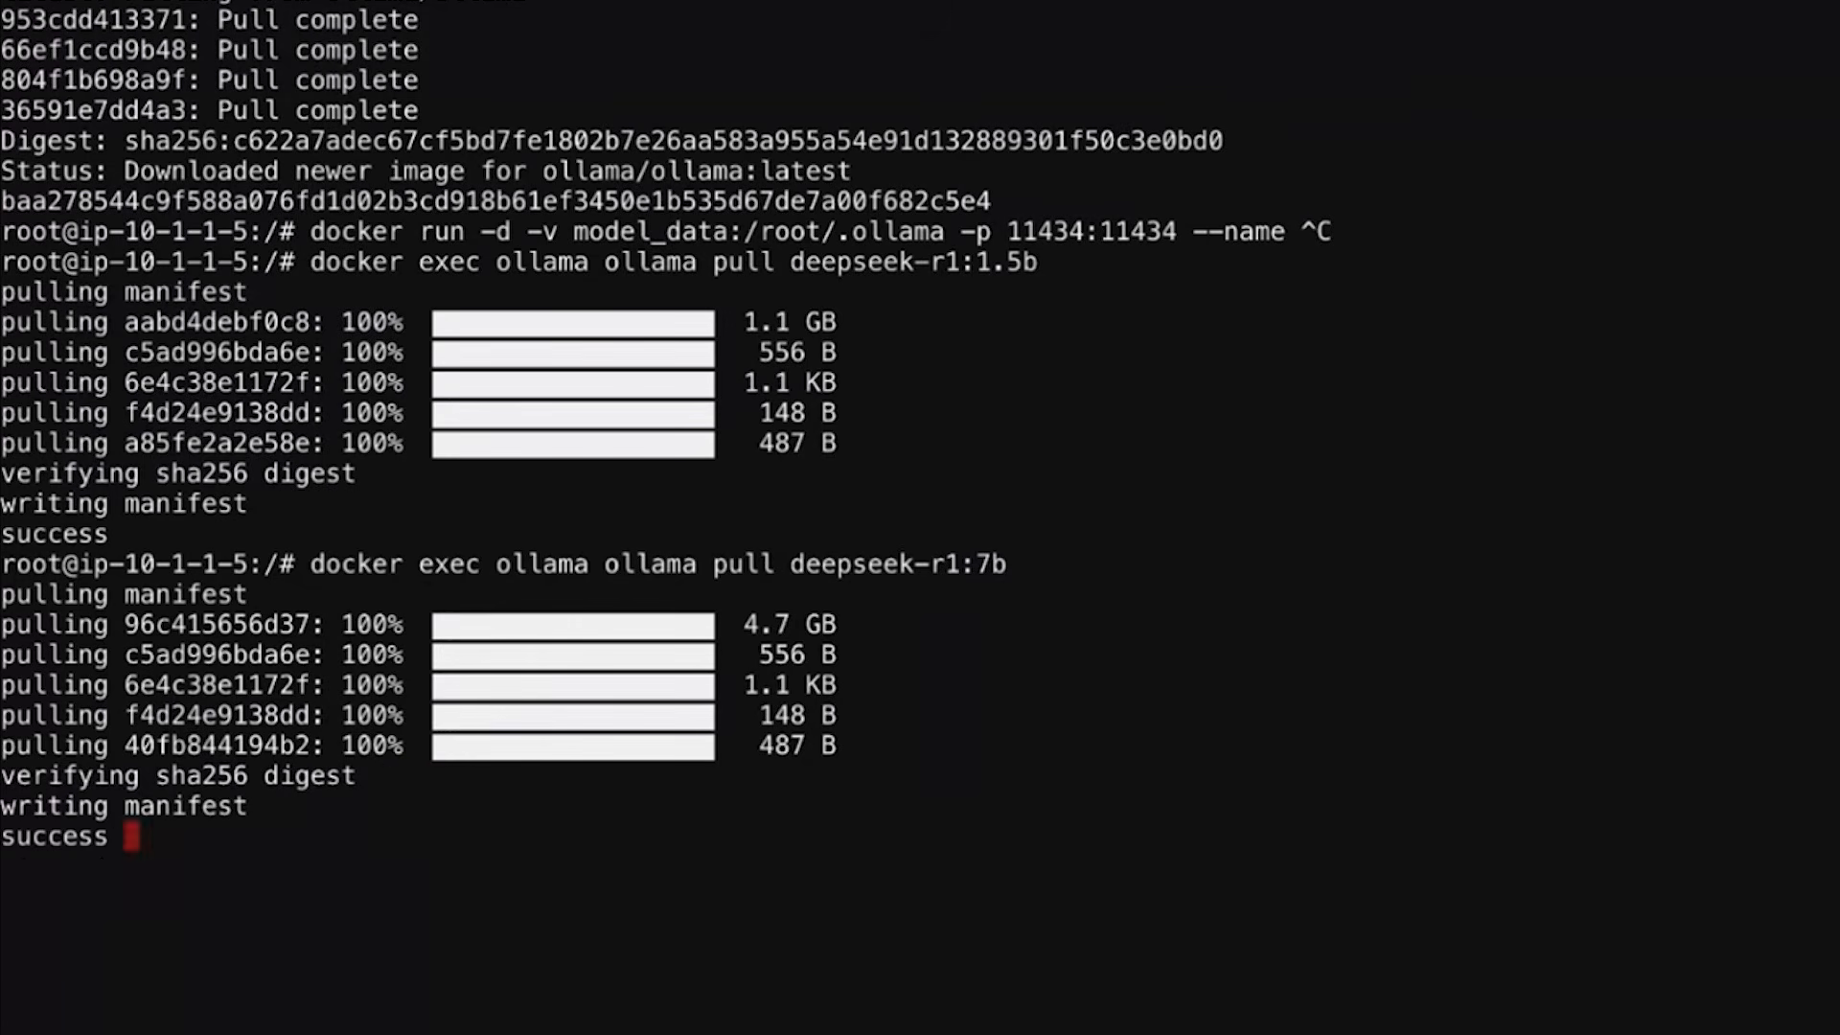
- Pull the llama3.2:3b and codellama models into the ollama container
type("docker exec ollama ollama pull llama3.2:3b")
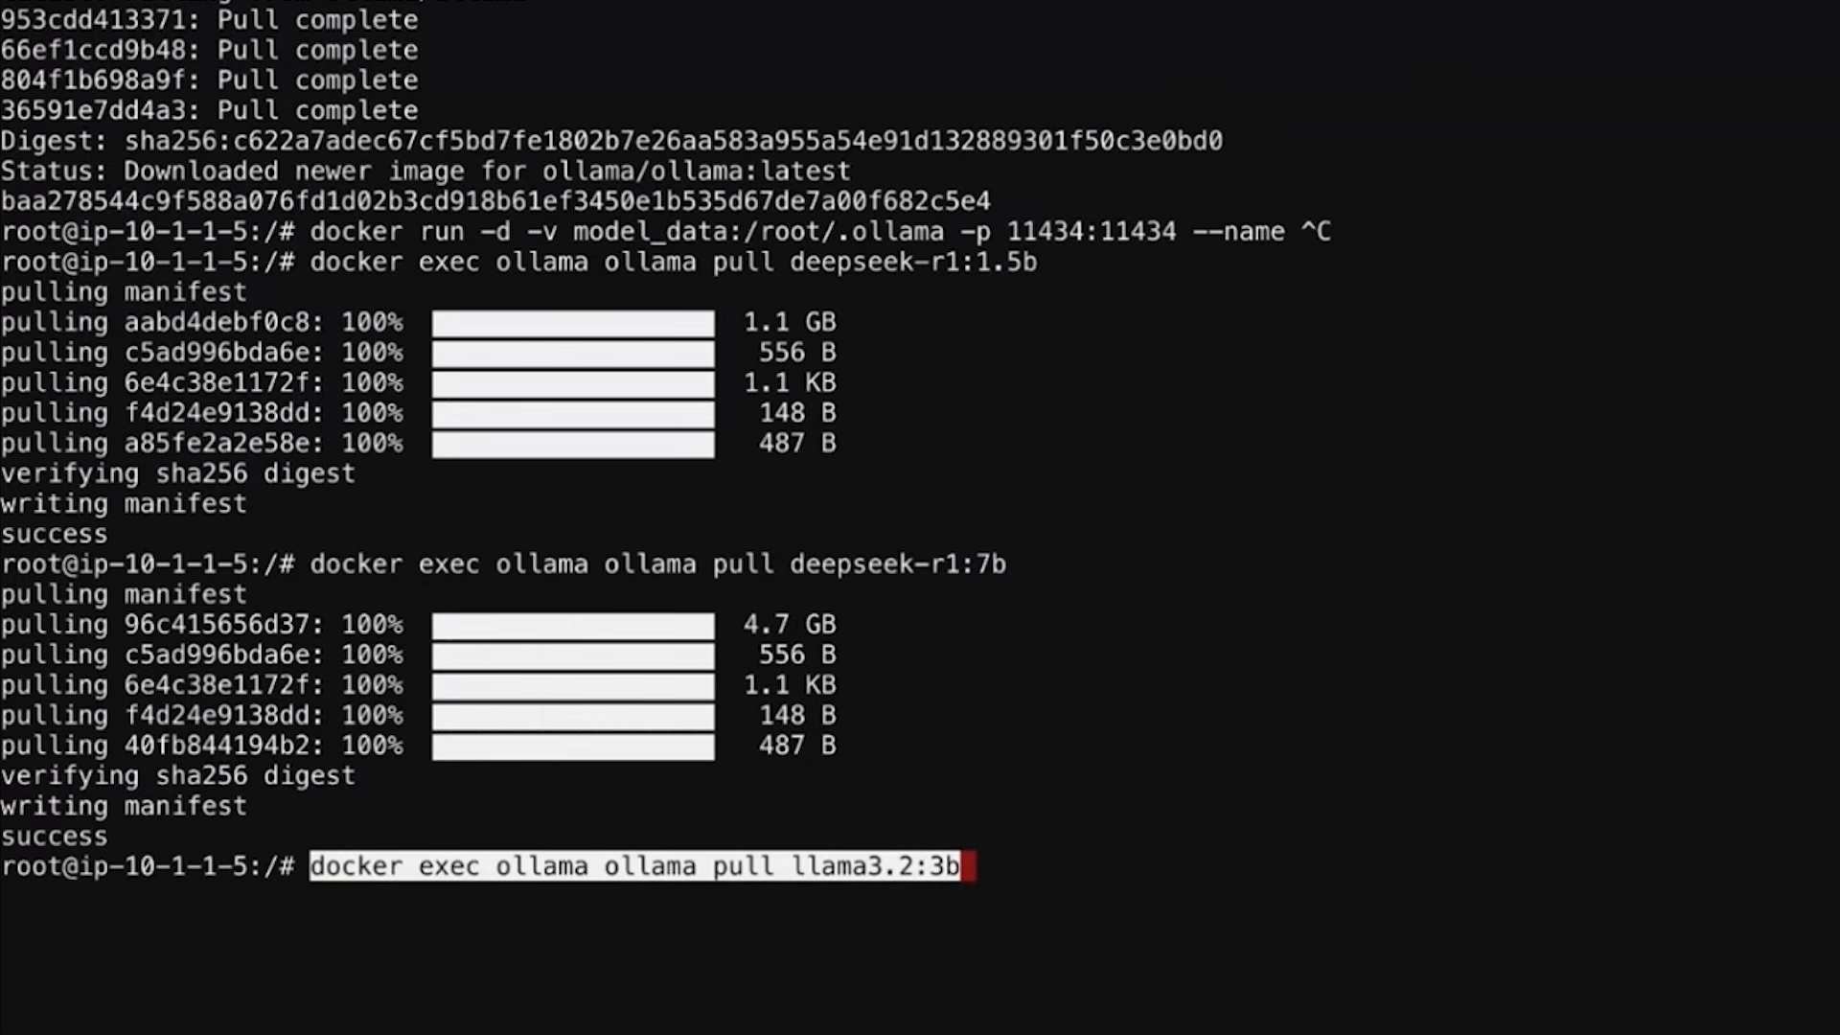
key("Return")
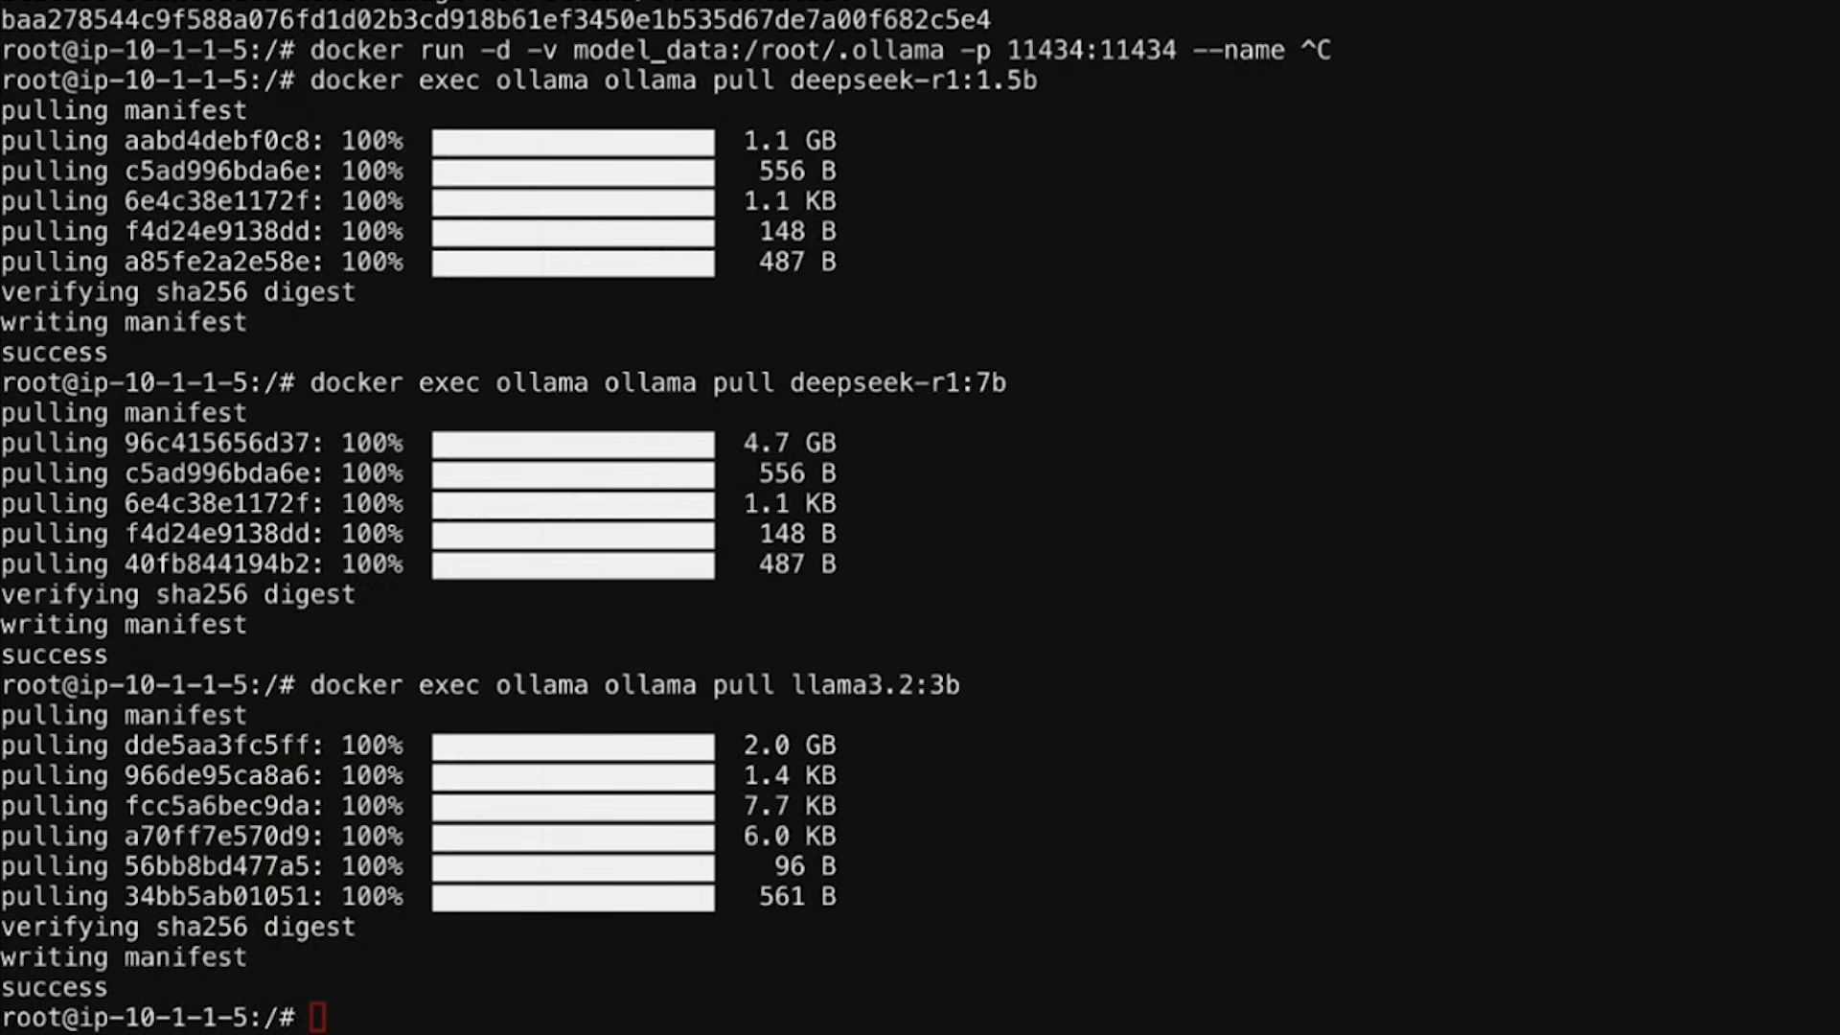
type("docker exec ollama ollama pull codellama")
key("Return")
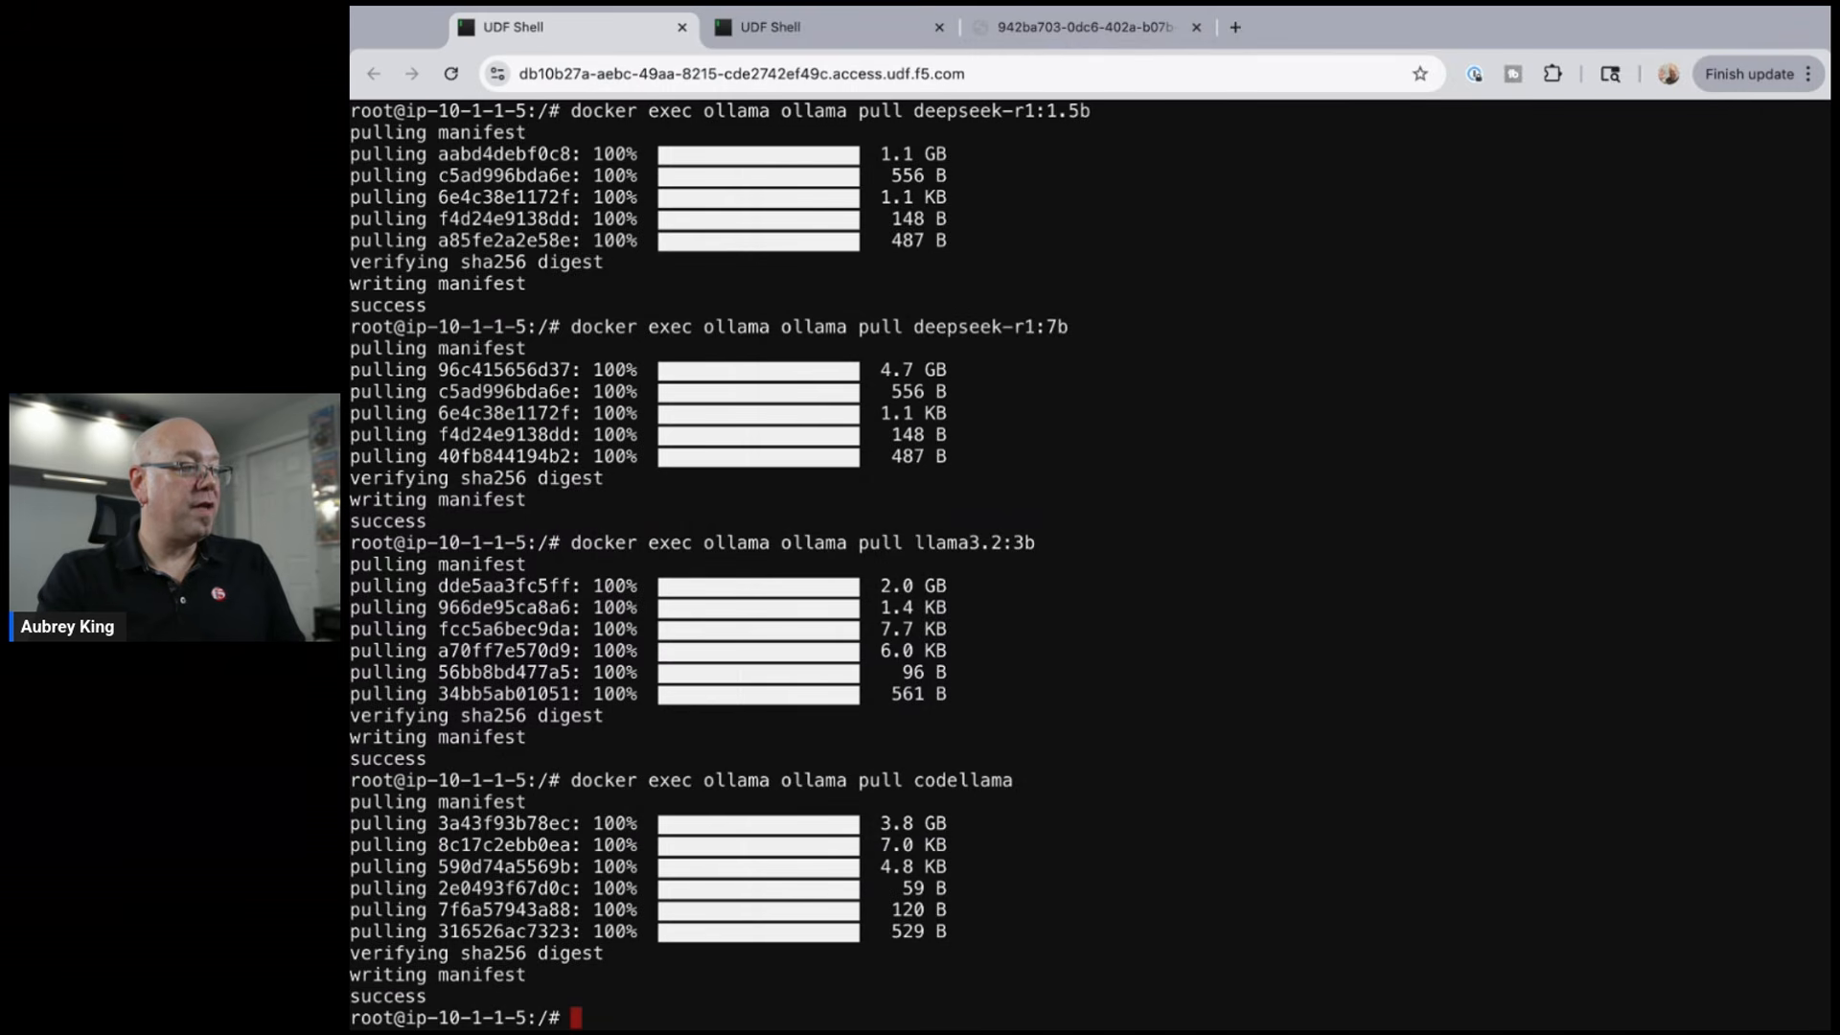
key("super+Tab")
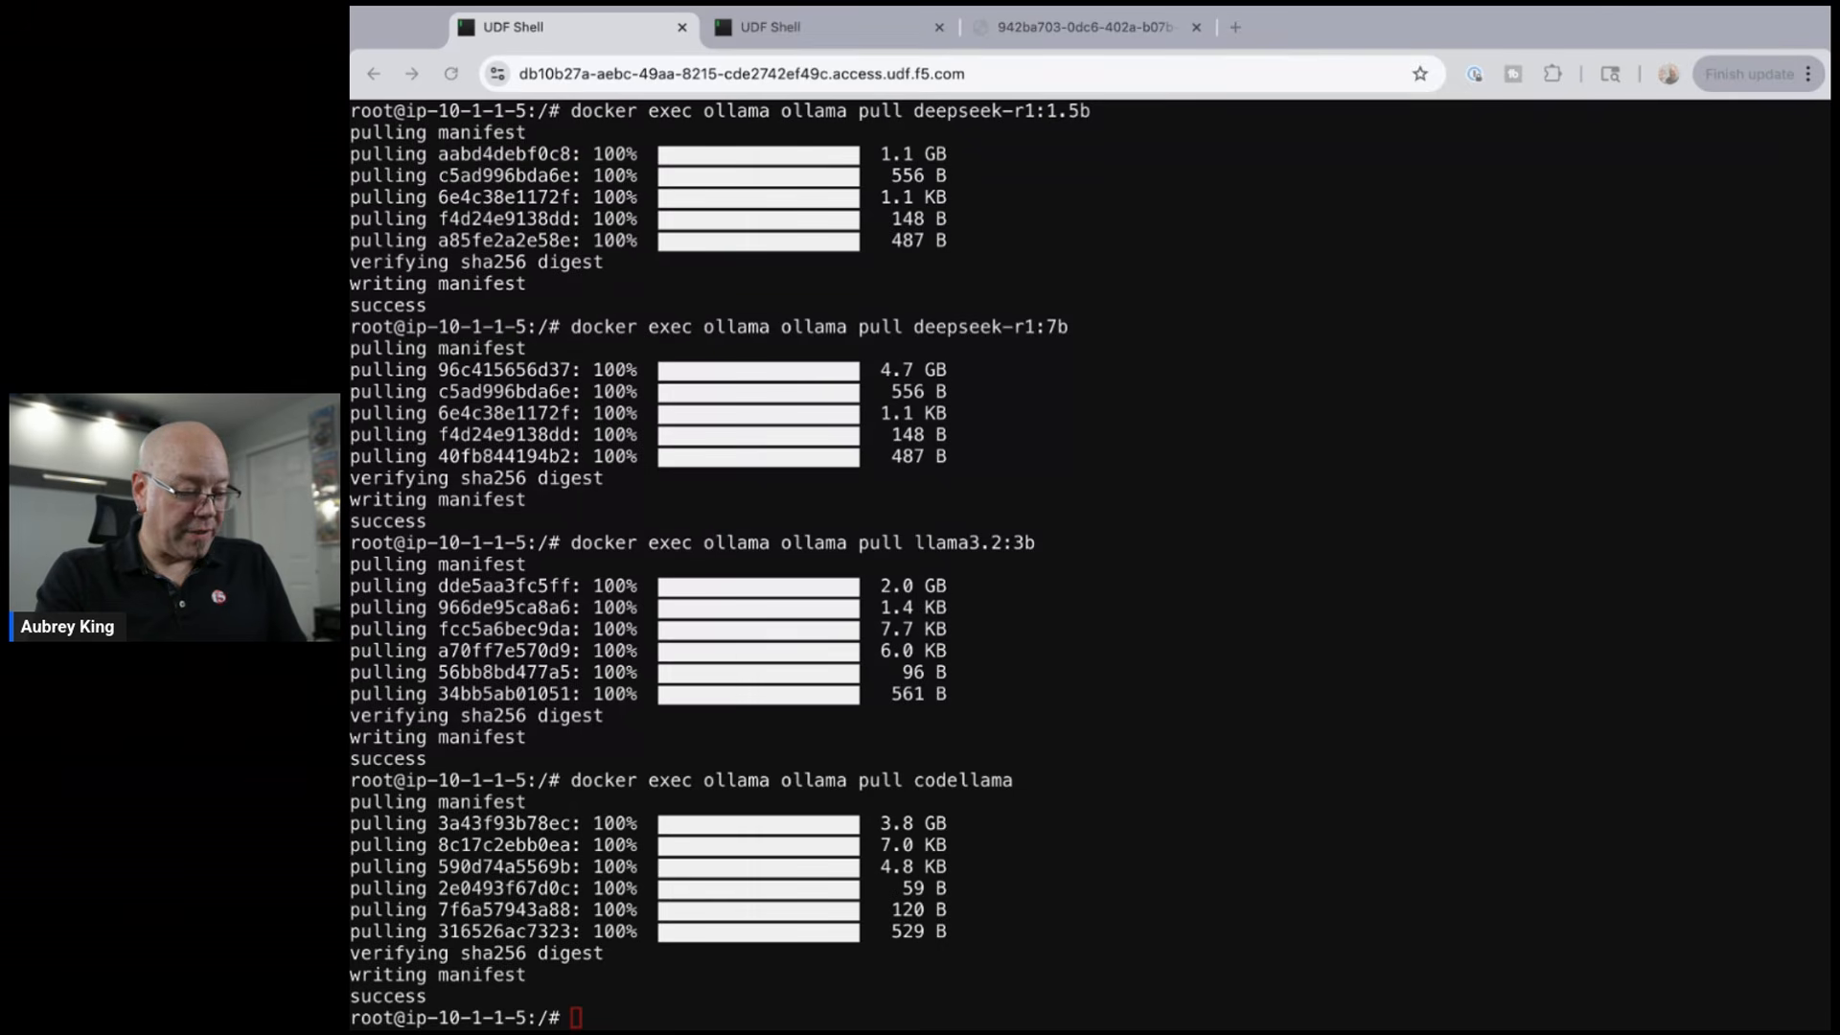
- Create the n8n_data Docker volume on the second host
type("ate n8n_data")
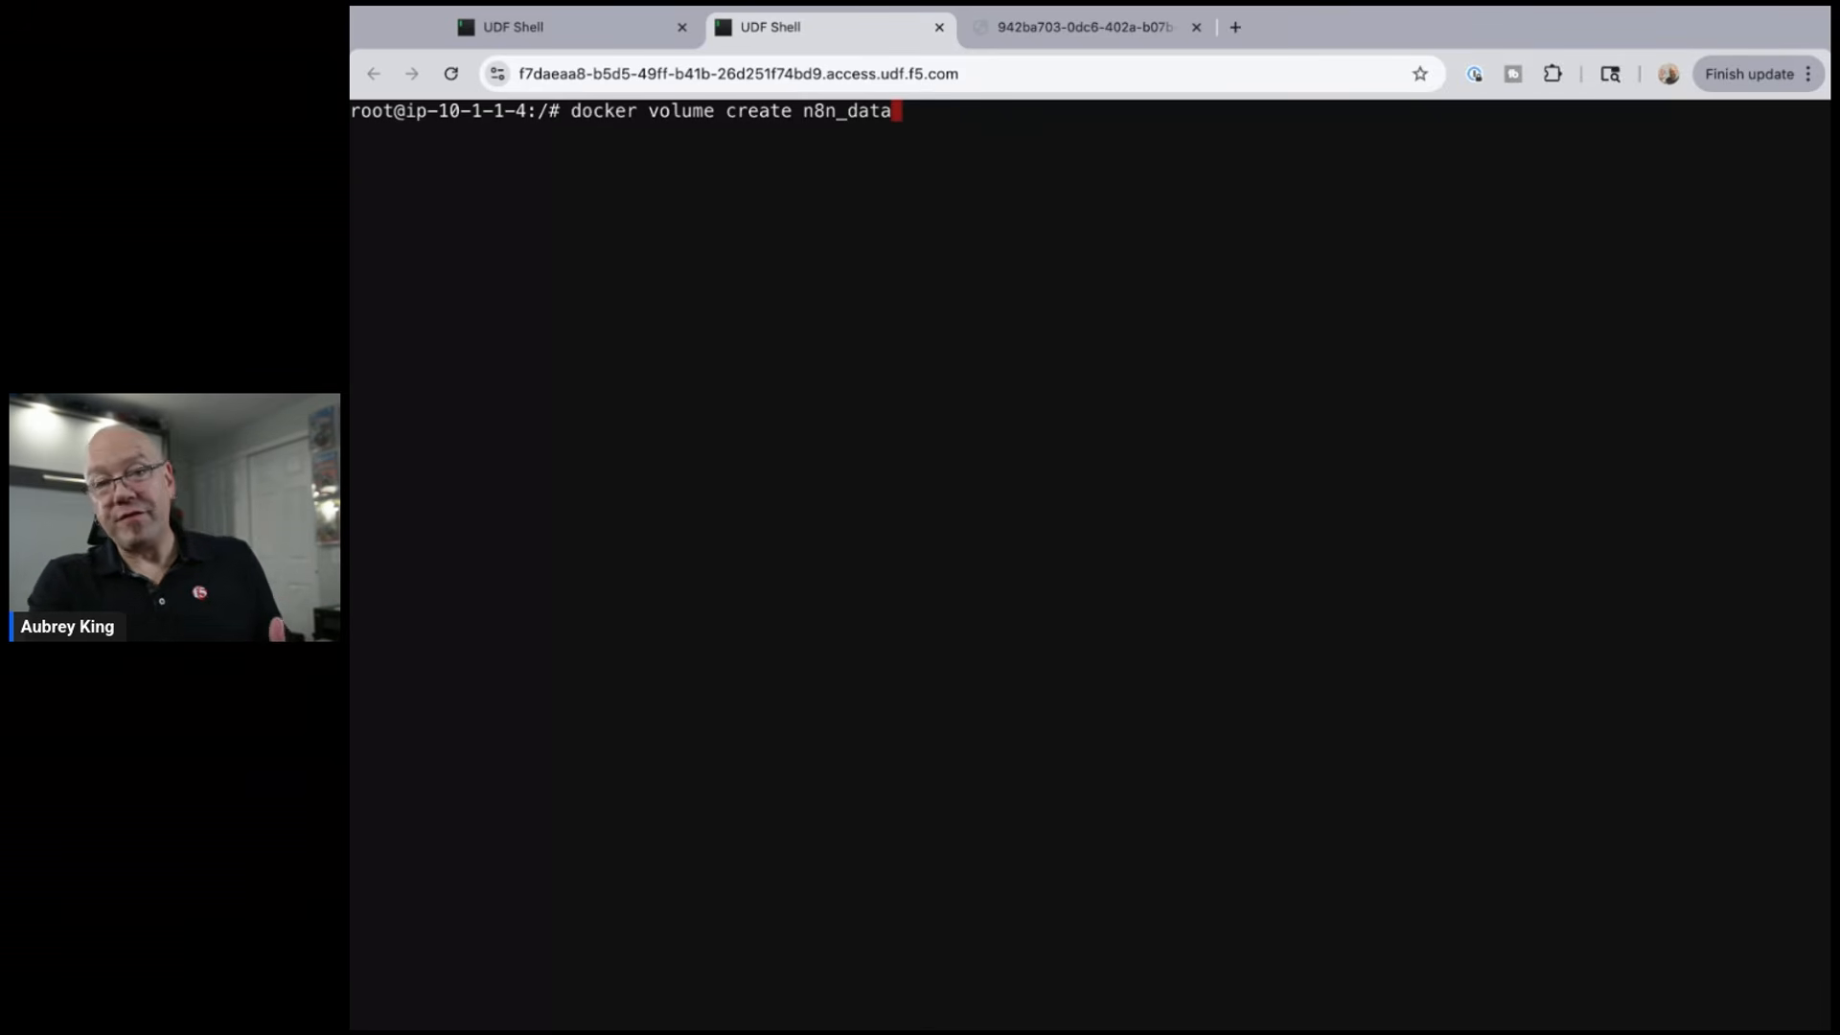
key("Return")
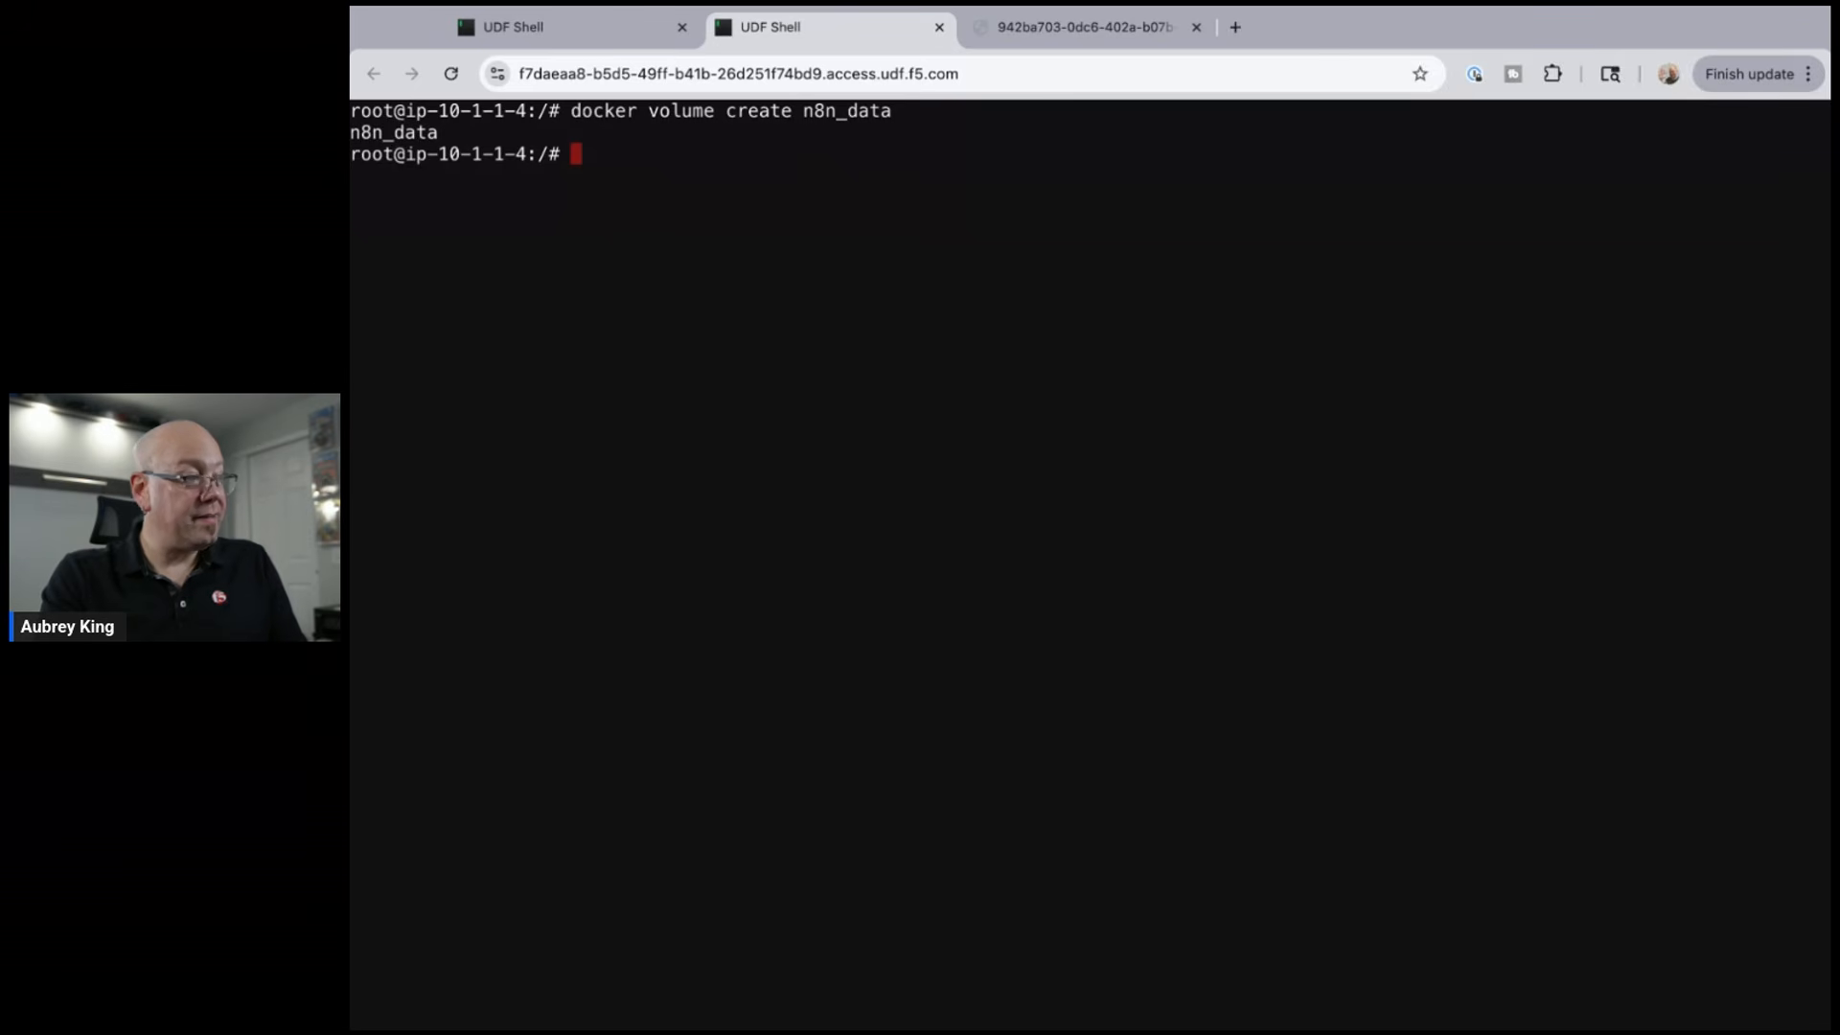
left_click(351, 543)
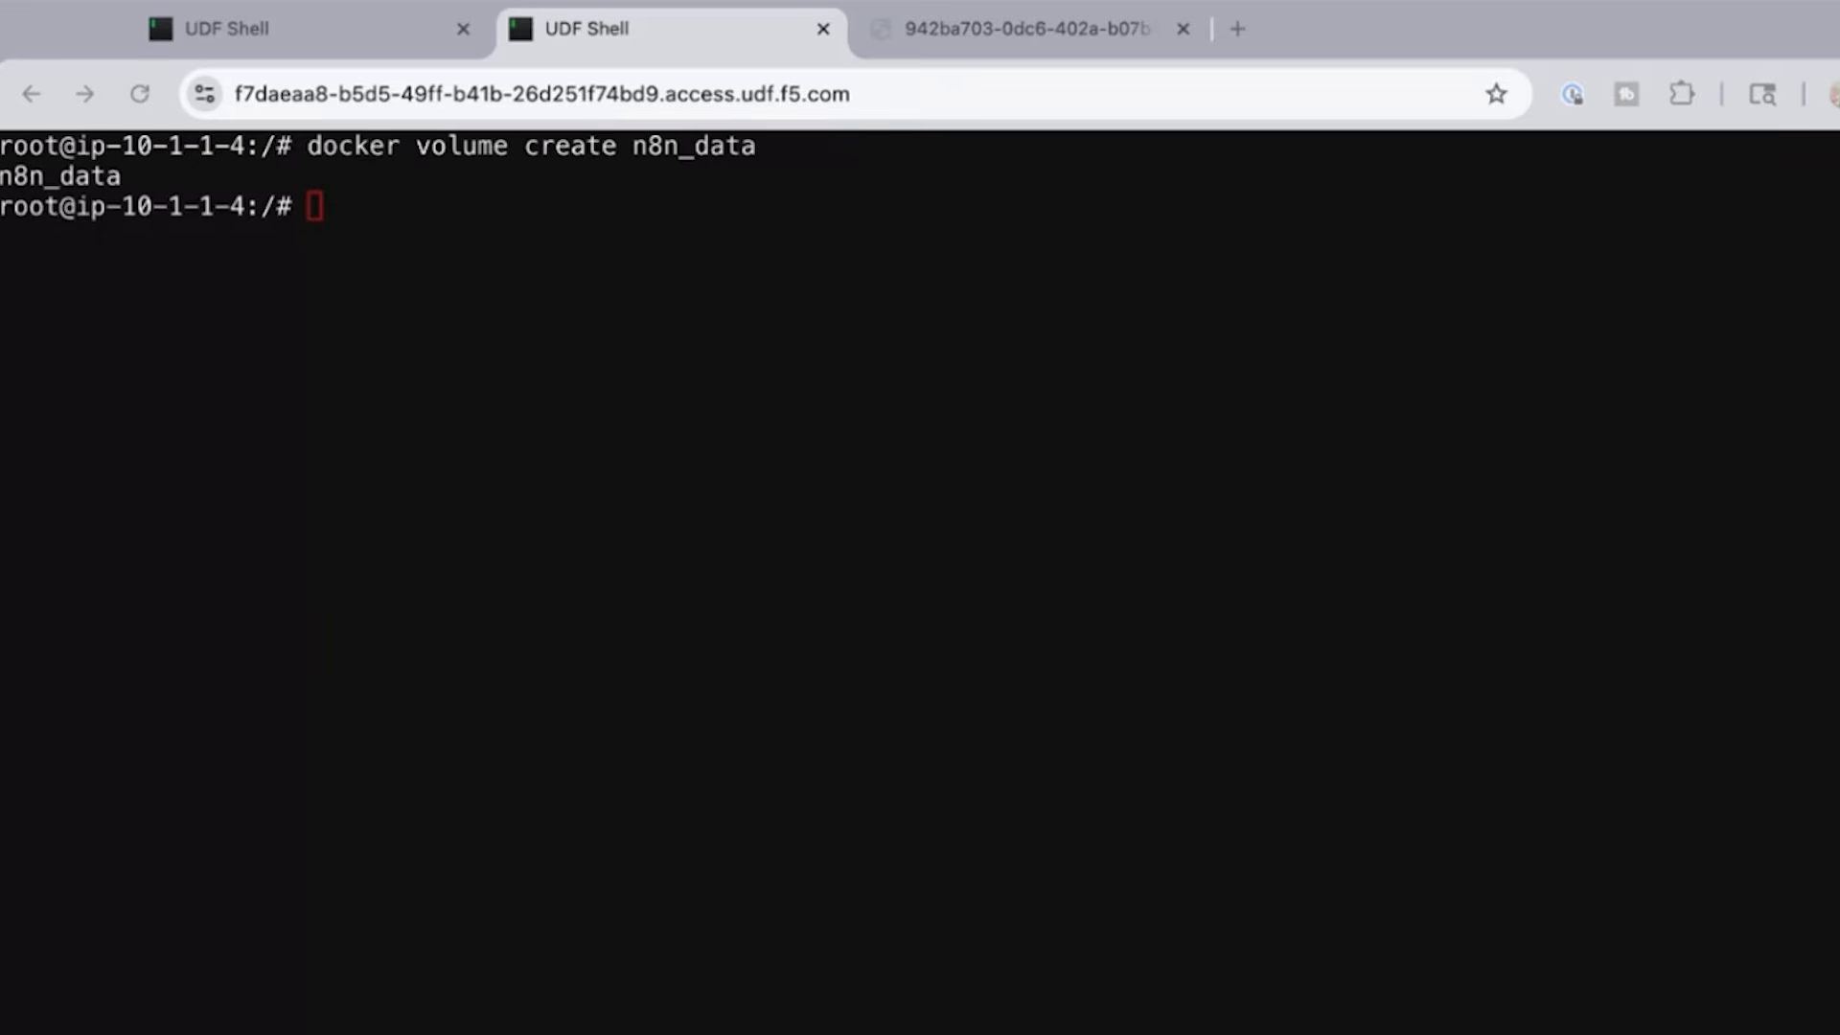
- Start the n8n container so its editor is served on port 5678
key("super+Tab")
type("docker run -it --rm --name n8n -p 5678:5678 -v n8n_data:/home/node/.n8n docker.n8n.io/n8nio/n8n")
key("Return")
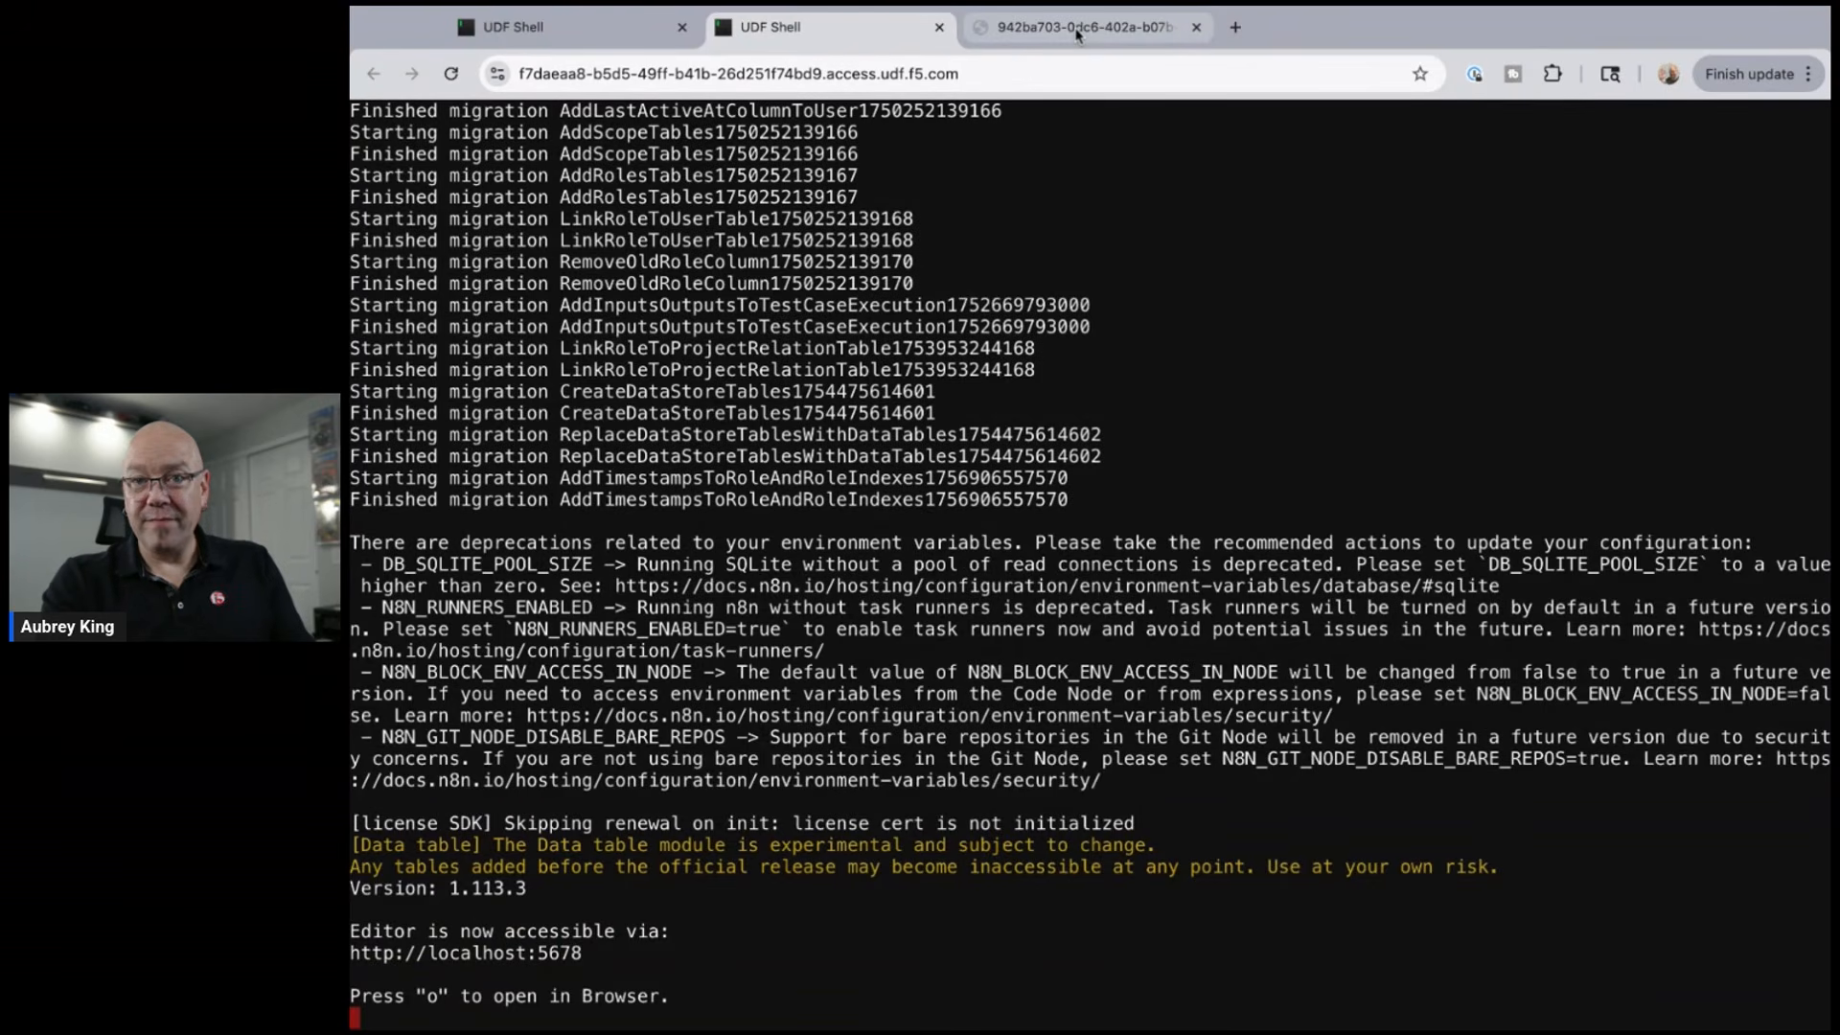
- Reload the n8n page and submit the owner account with email, first name, last name and password
left_click(1052, 41)
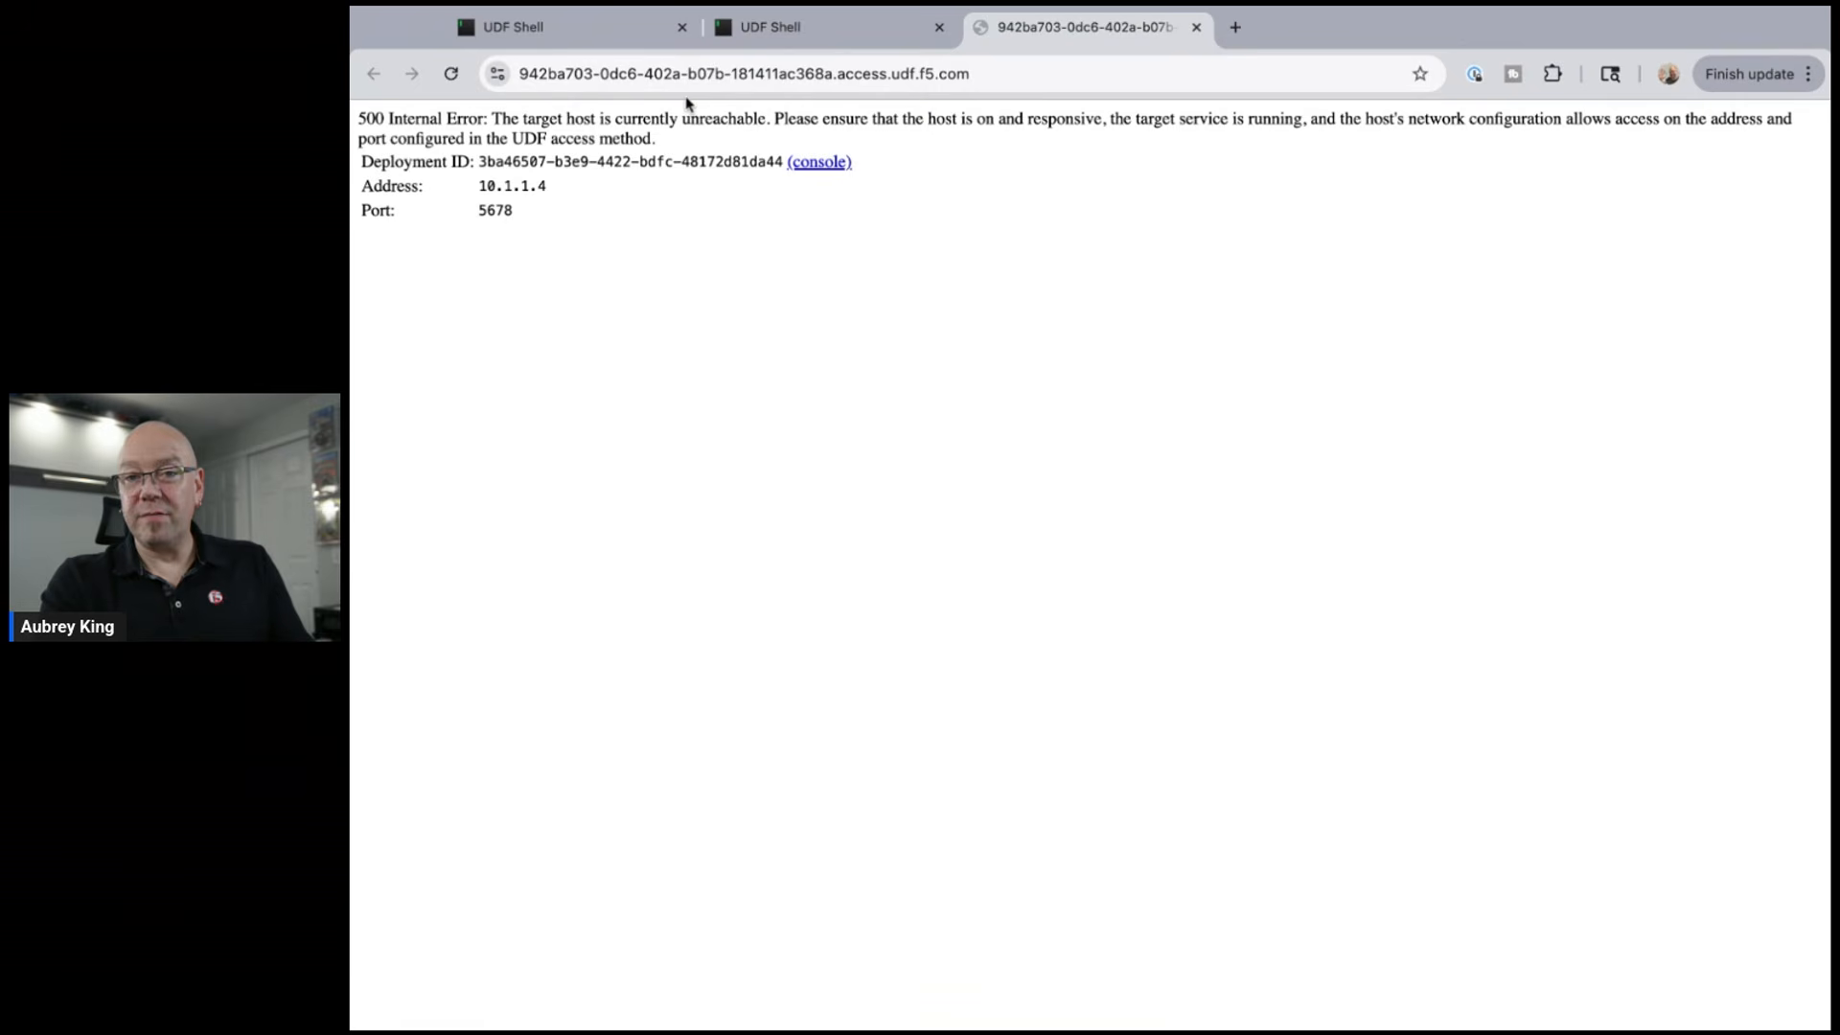
left_click(453, 81)
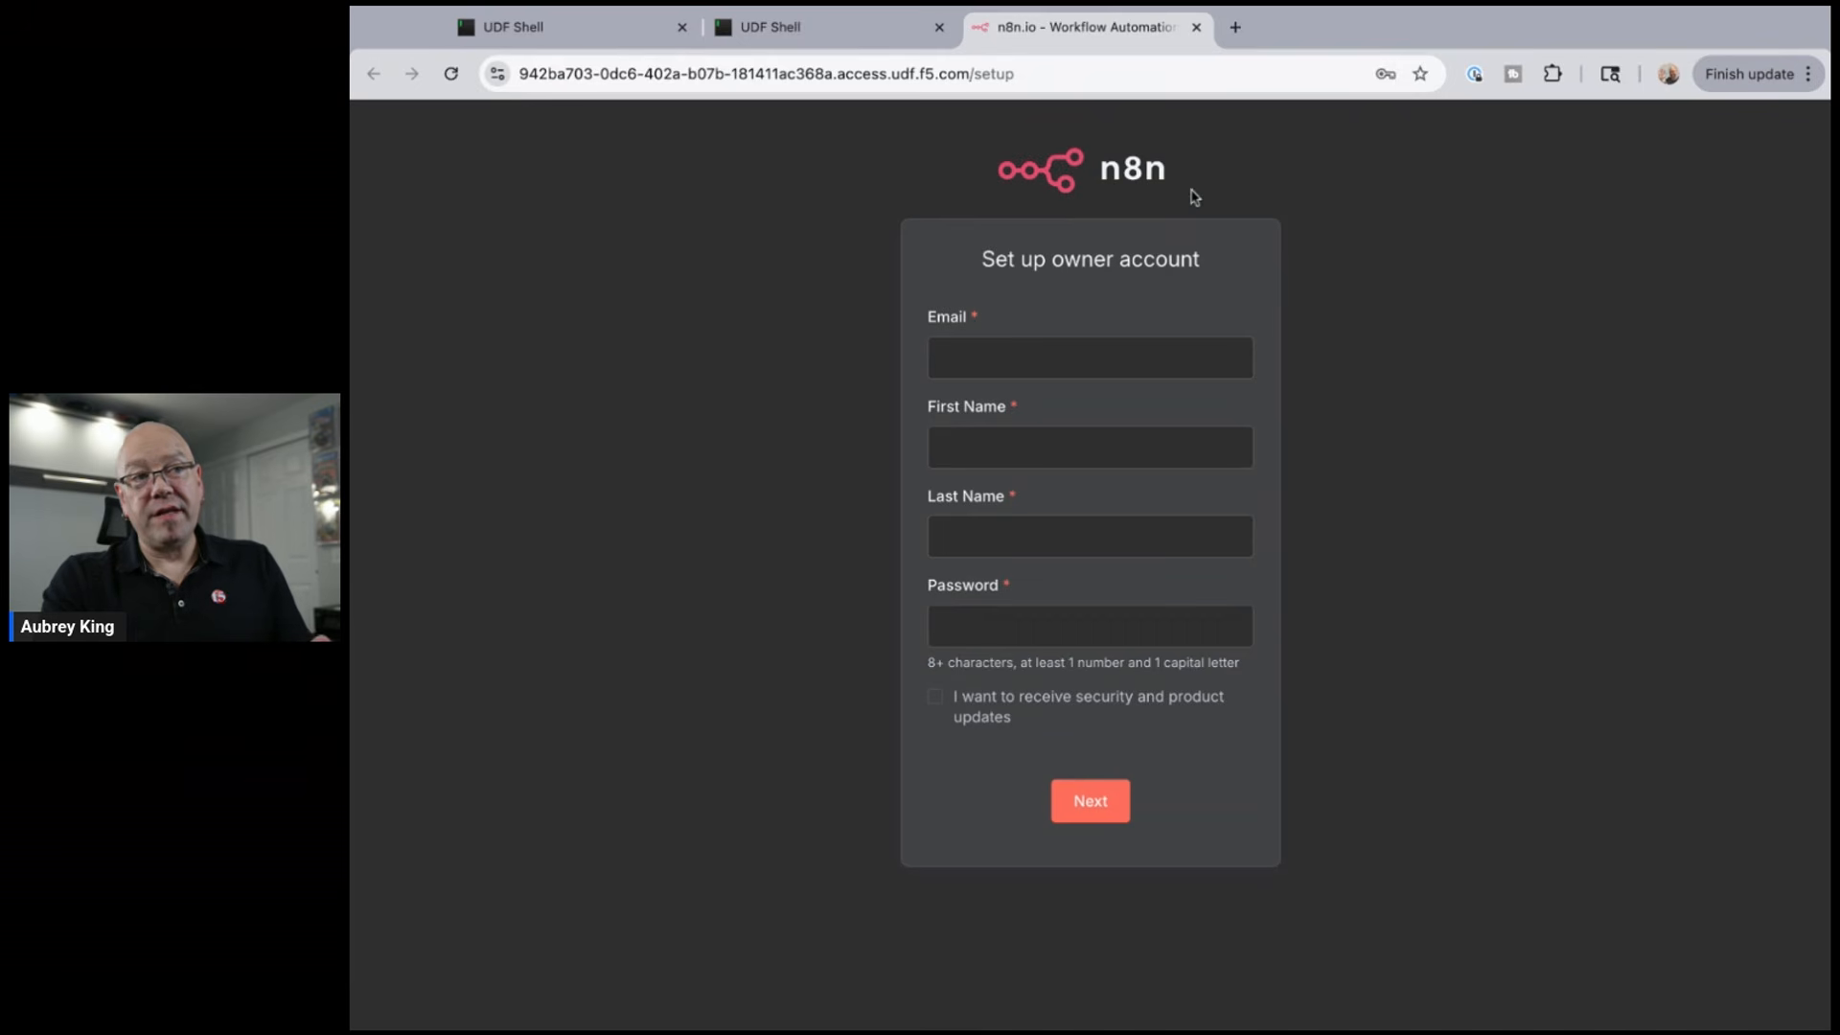
left_click(1024, 364)
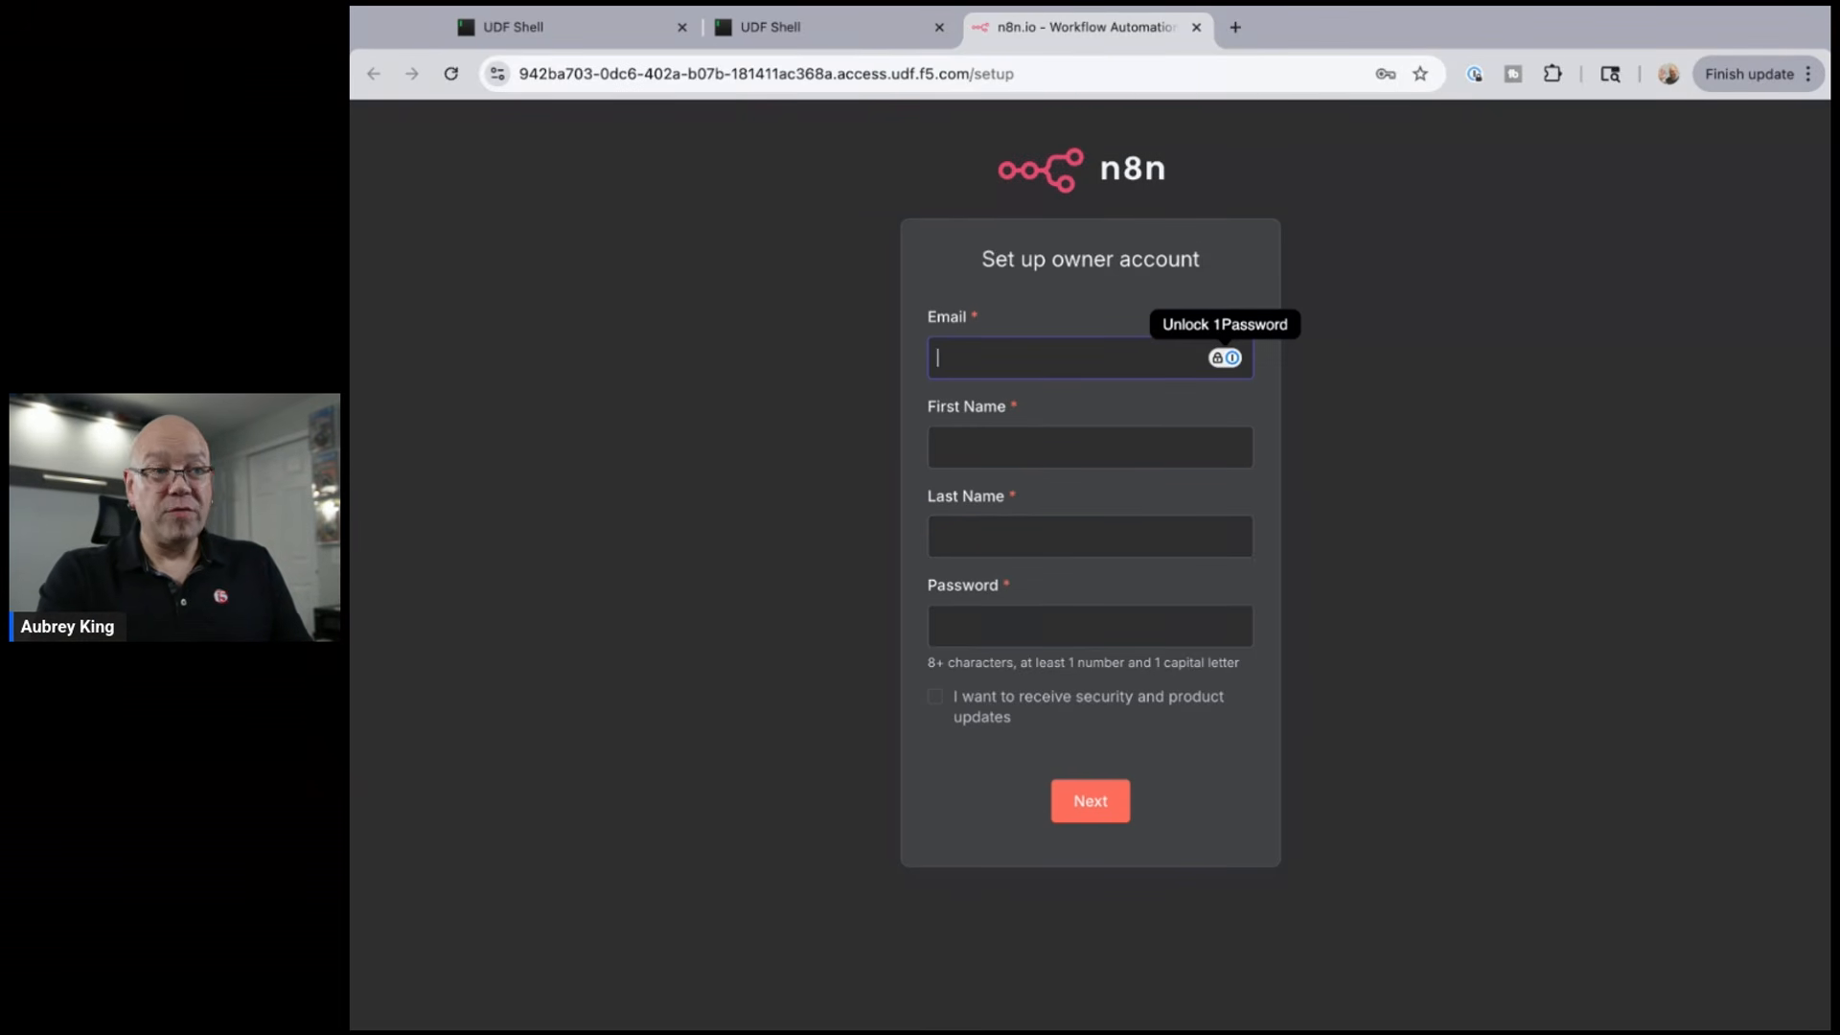
type("yo")
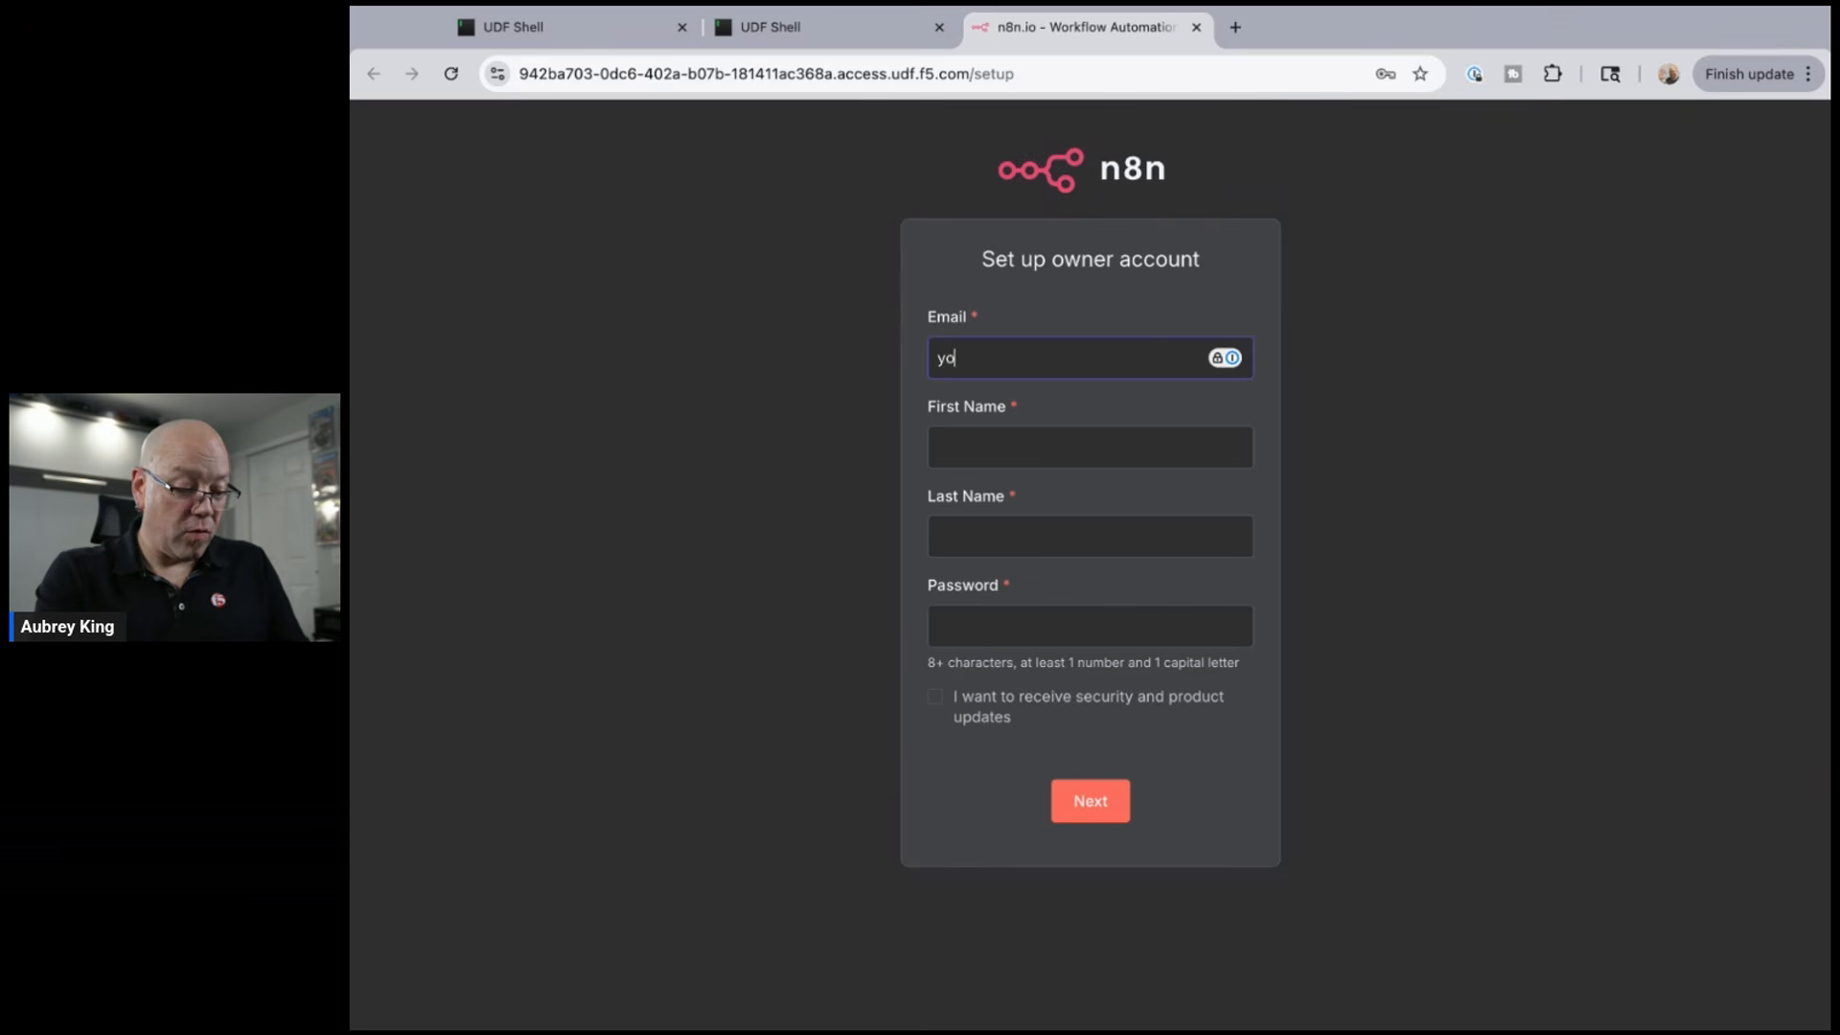
type("uremail@")
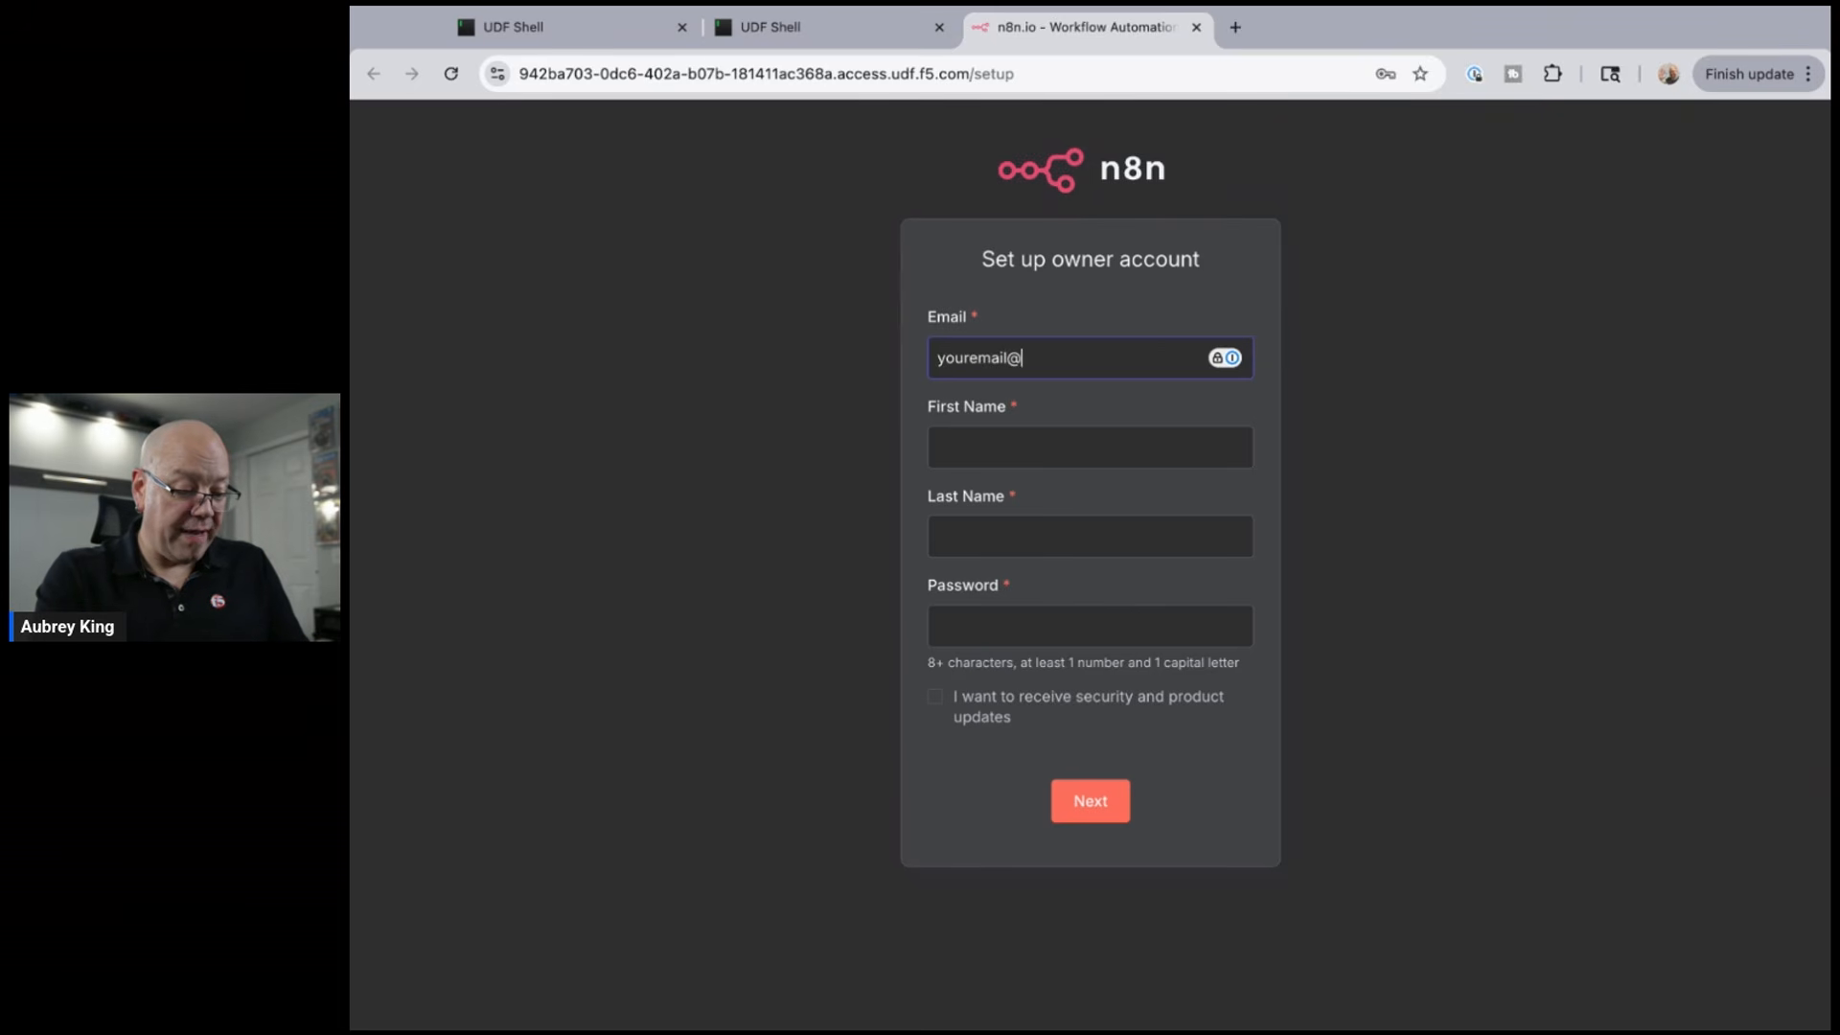
type("somemail.com")
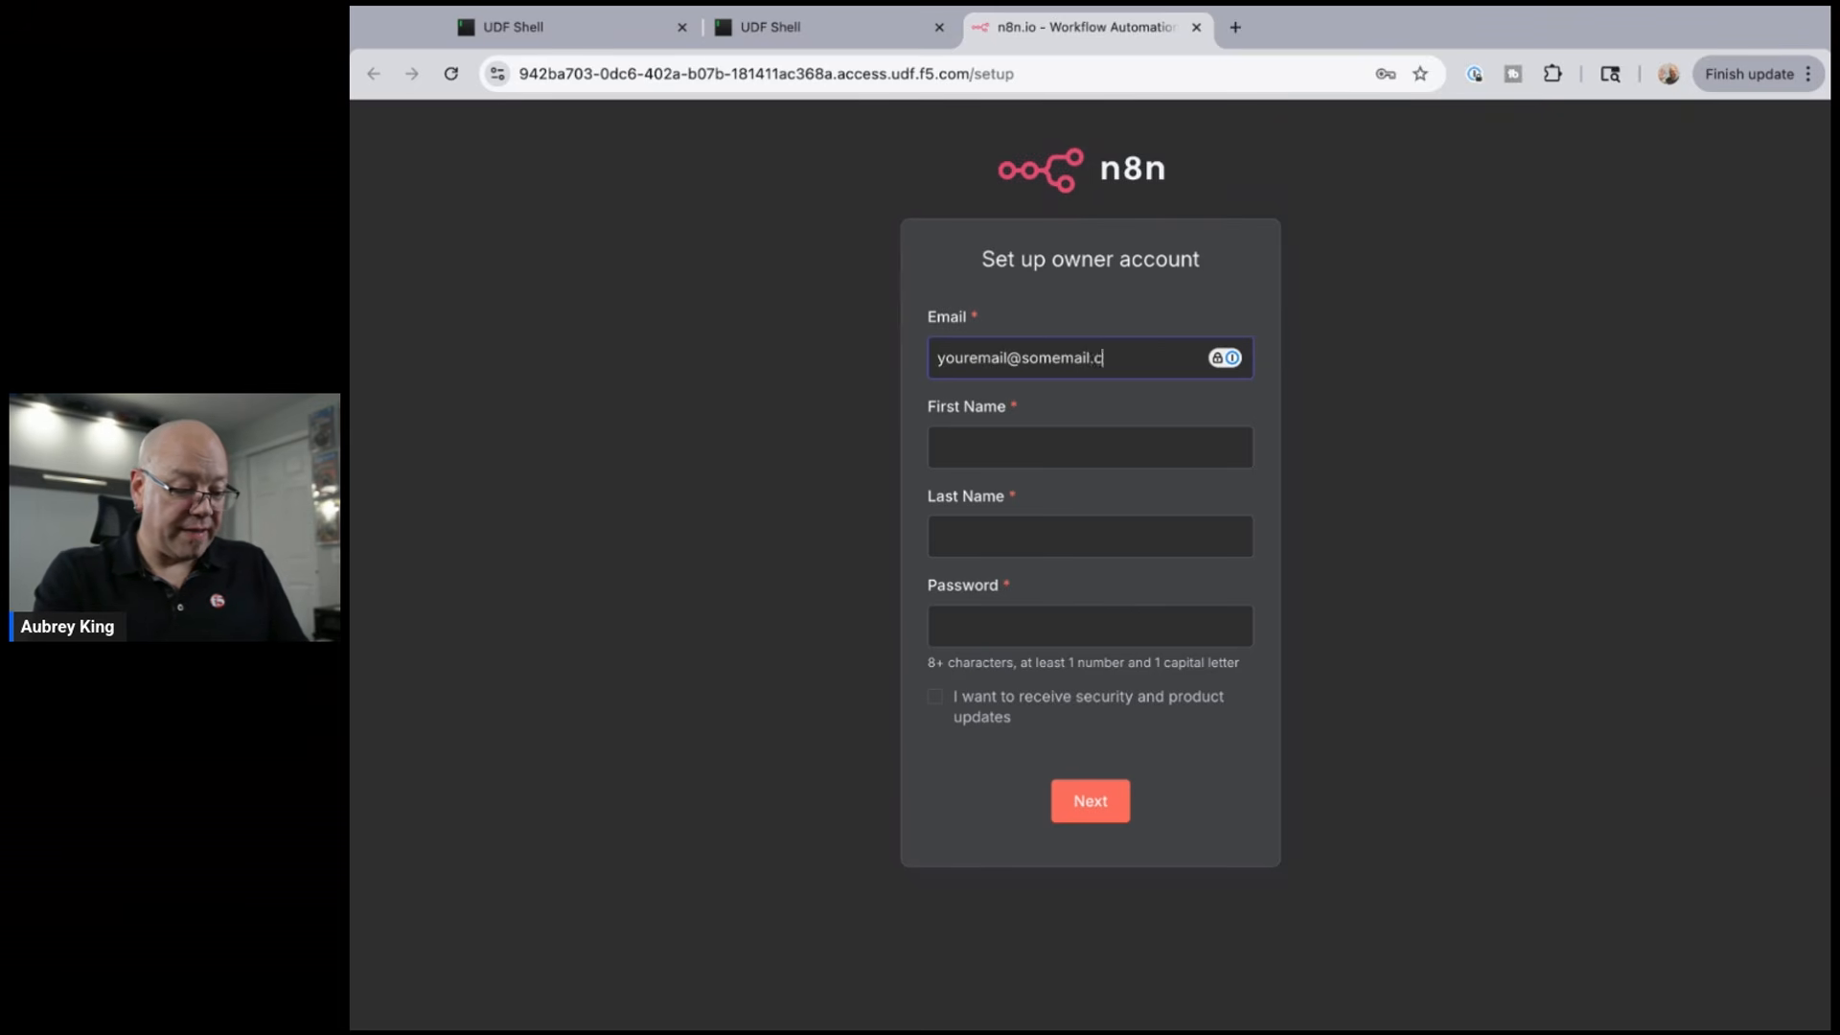
key("Tab")
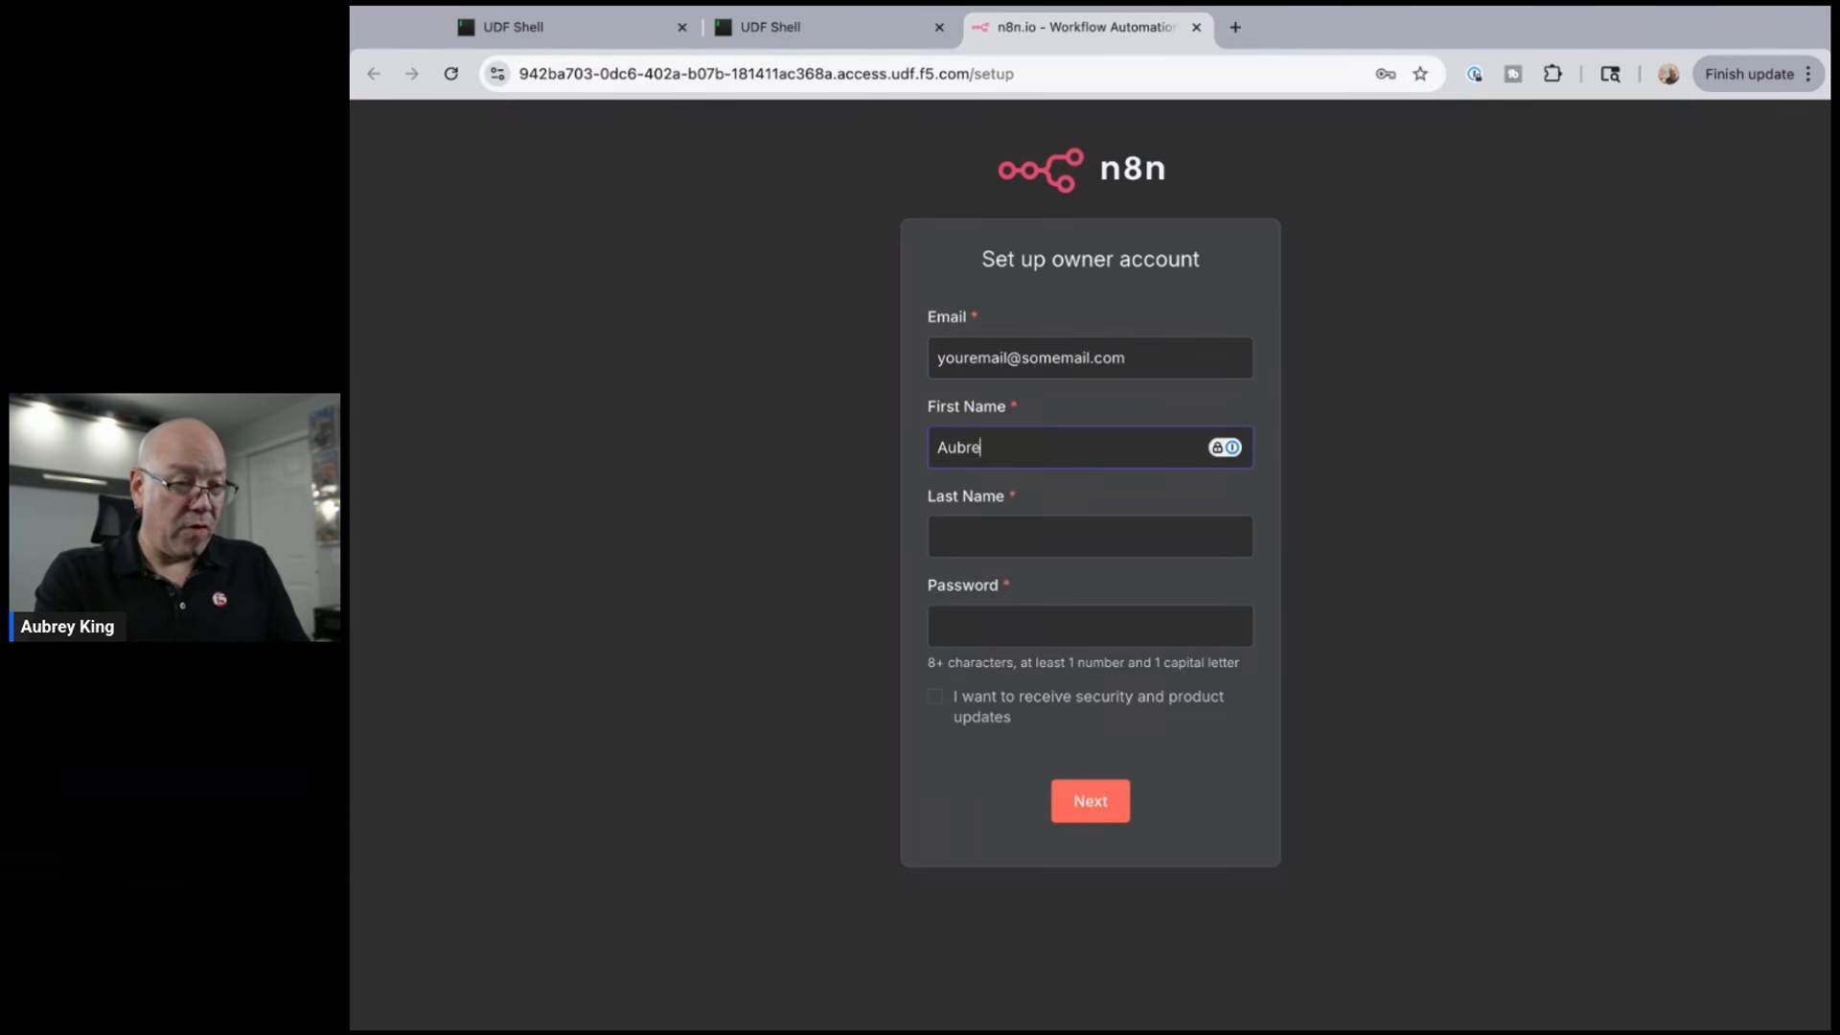
key("Tab")
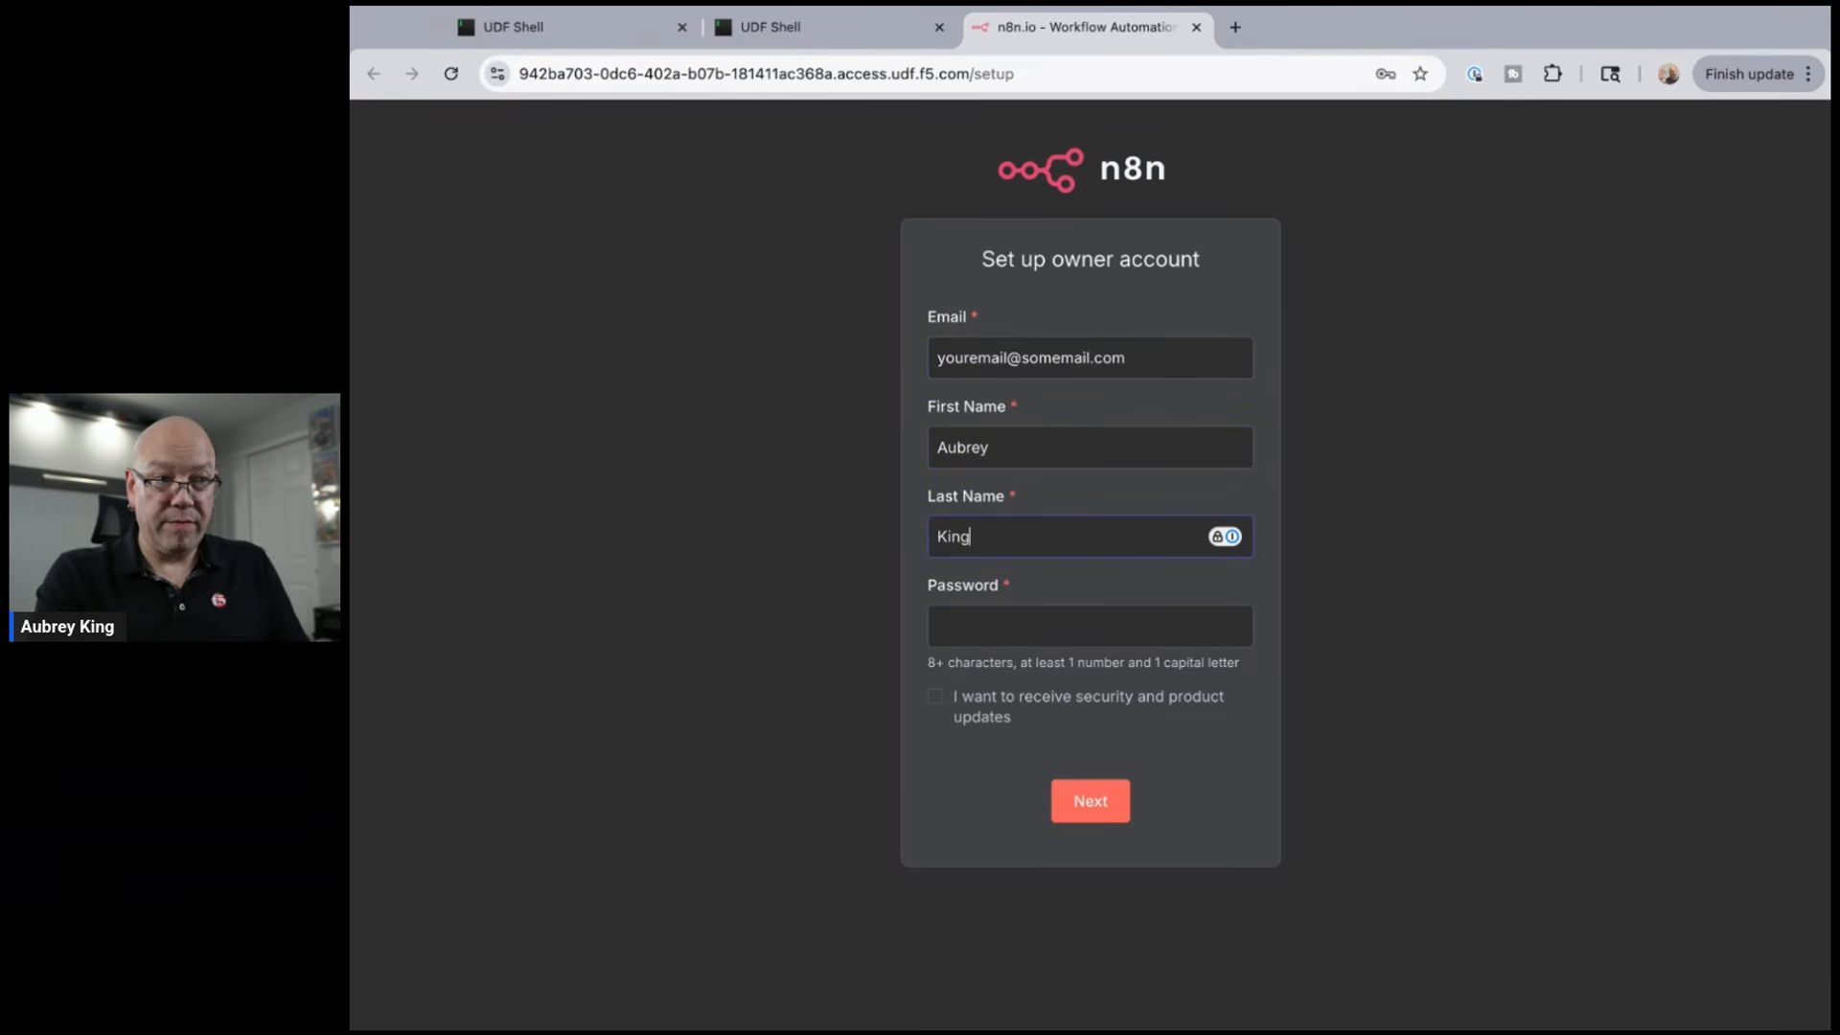
key("Tab")
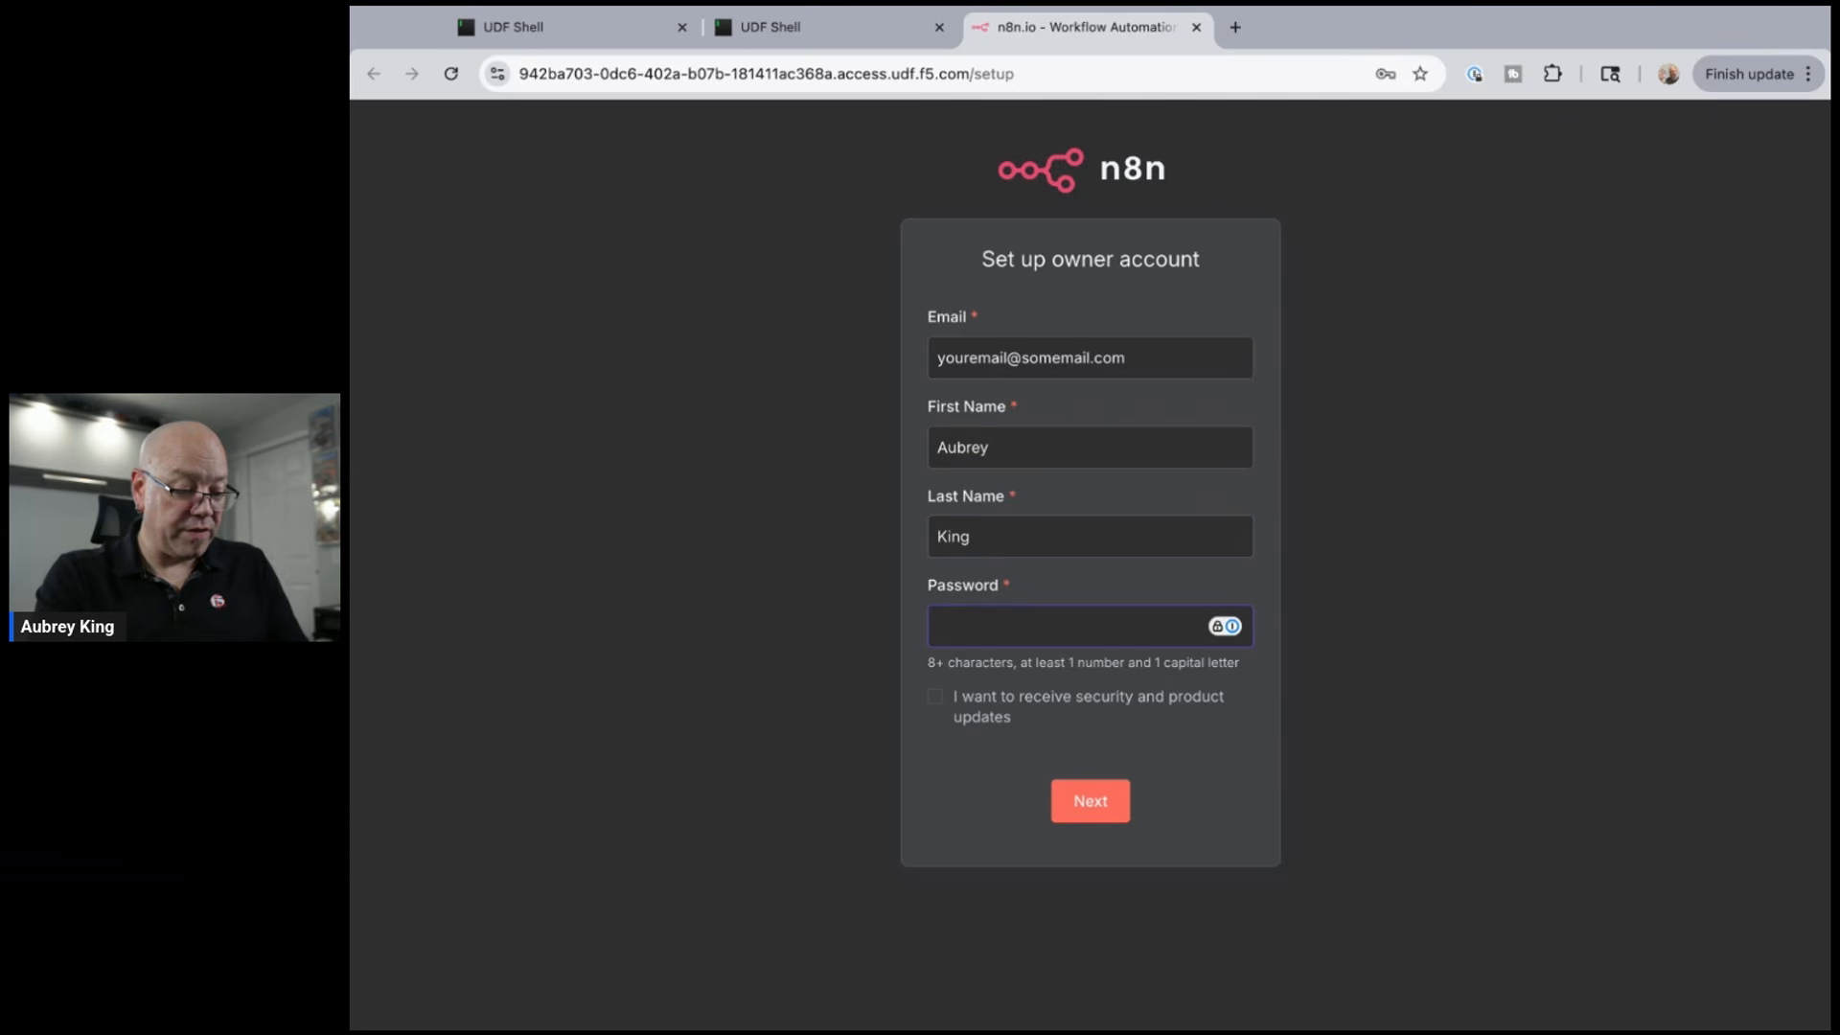
type("•••••••••")
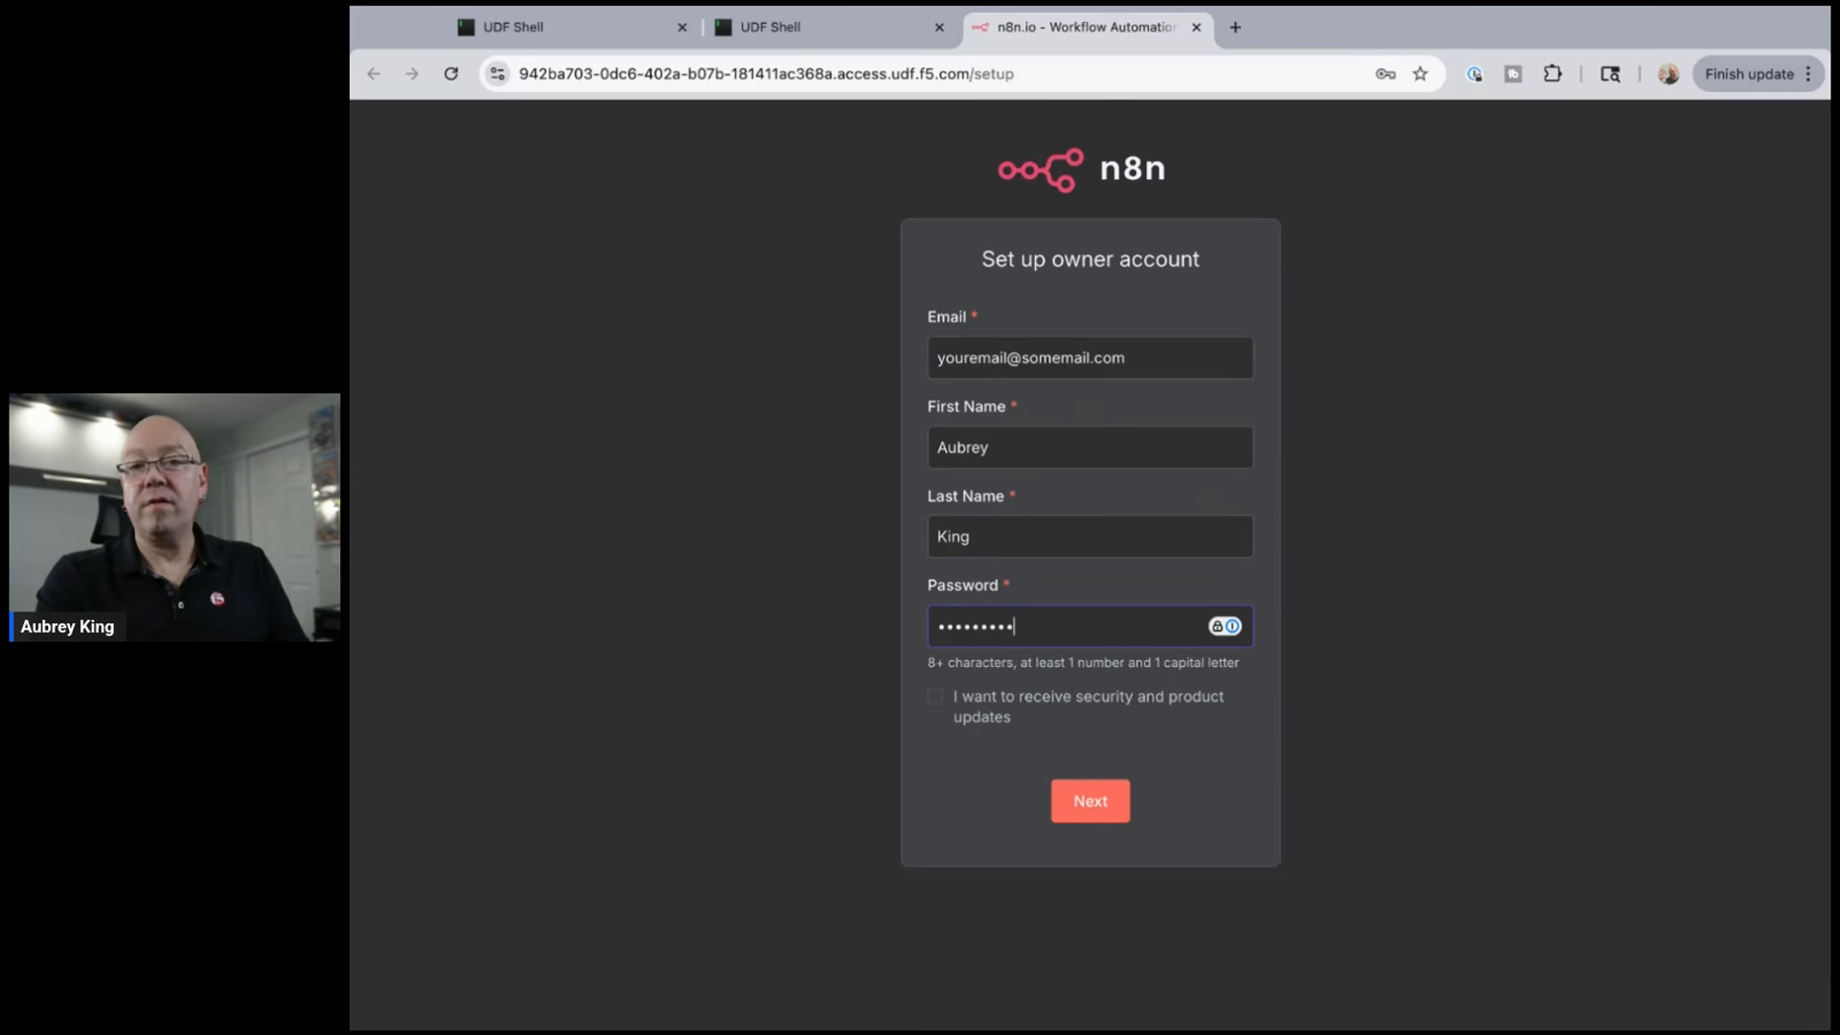
left_click(1284, 401)
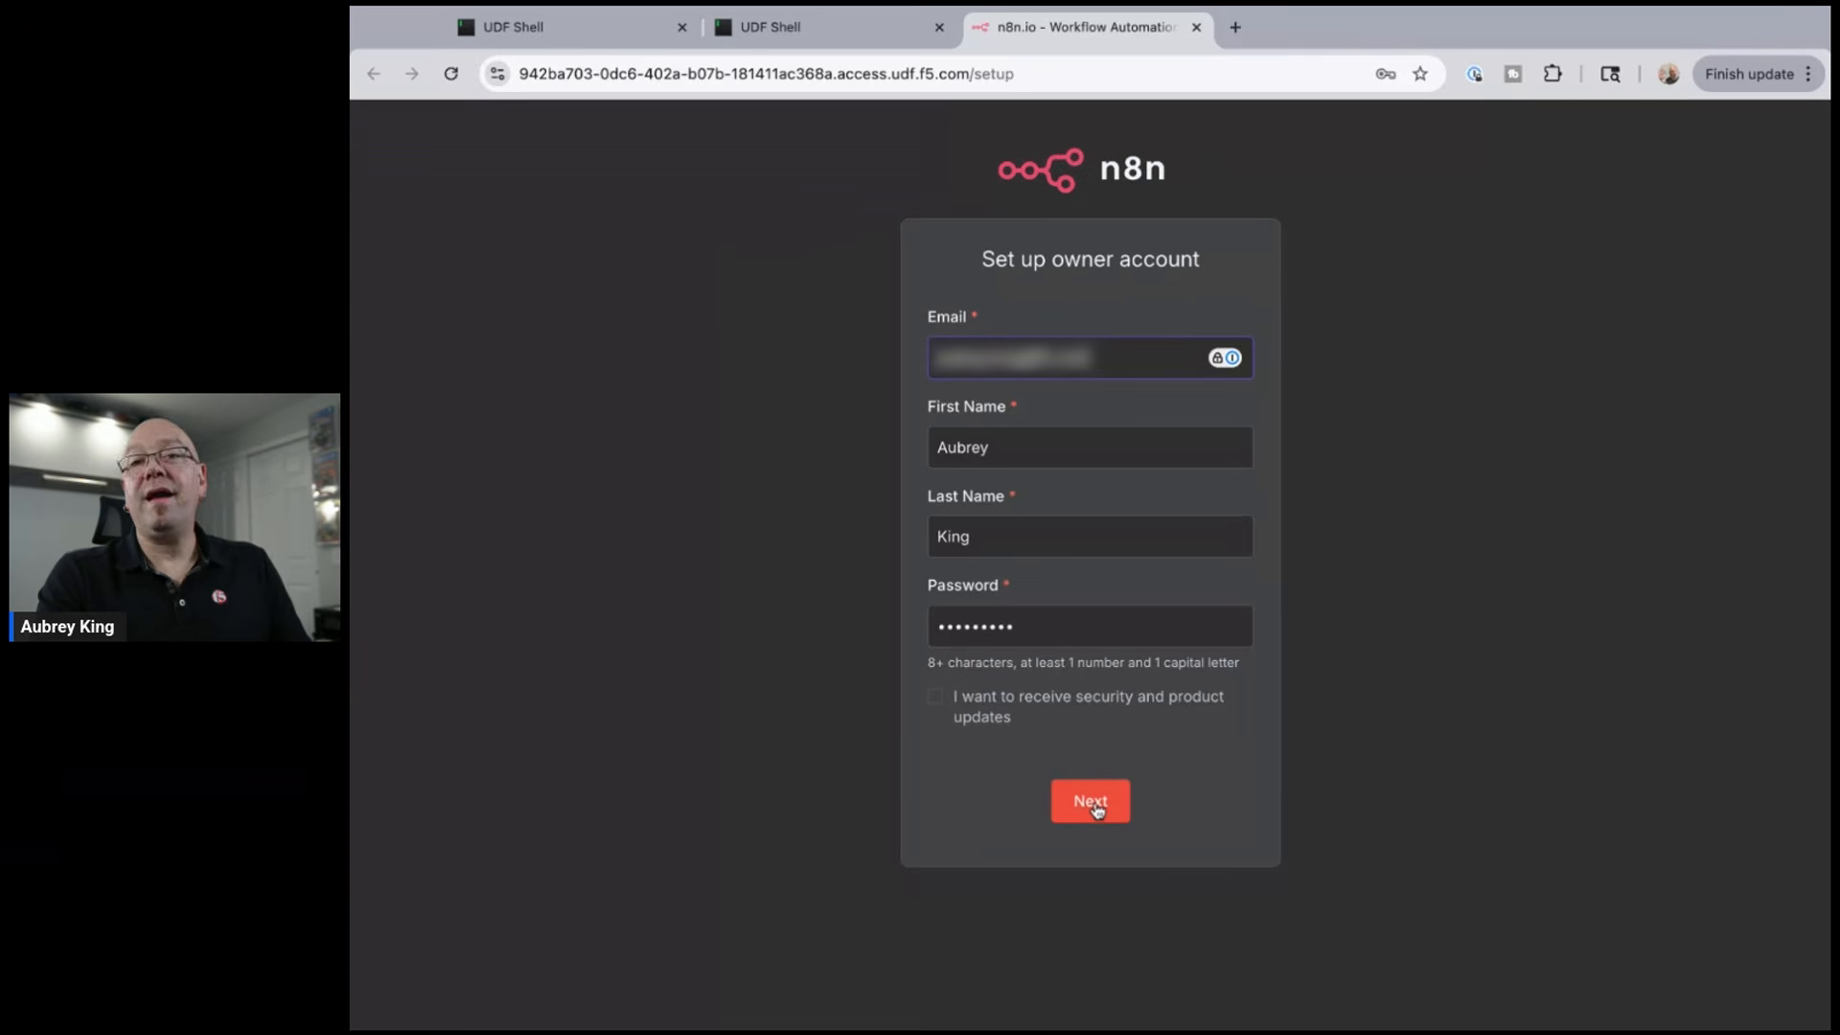
key("Return")
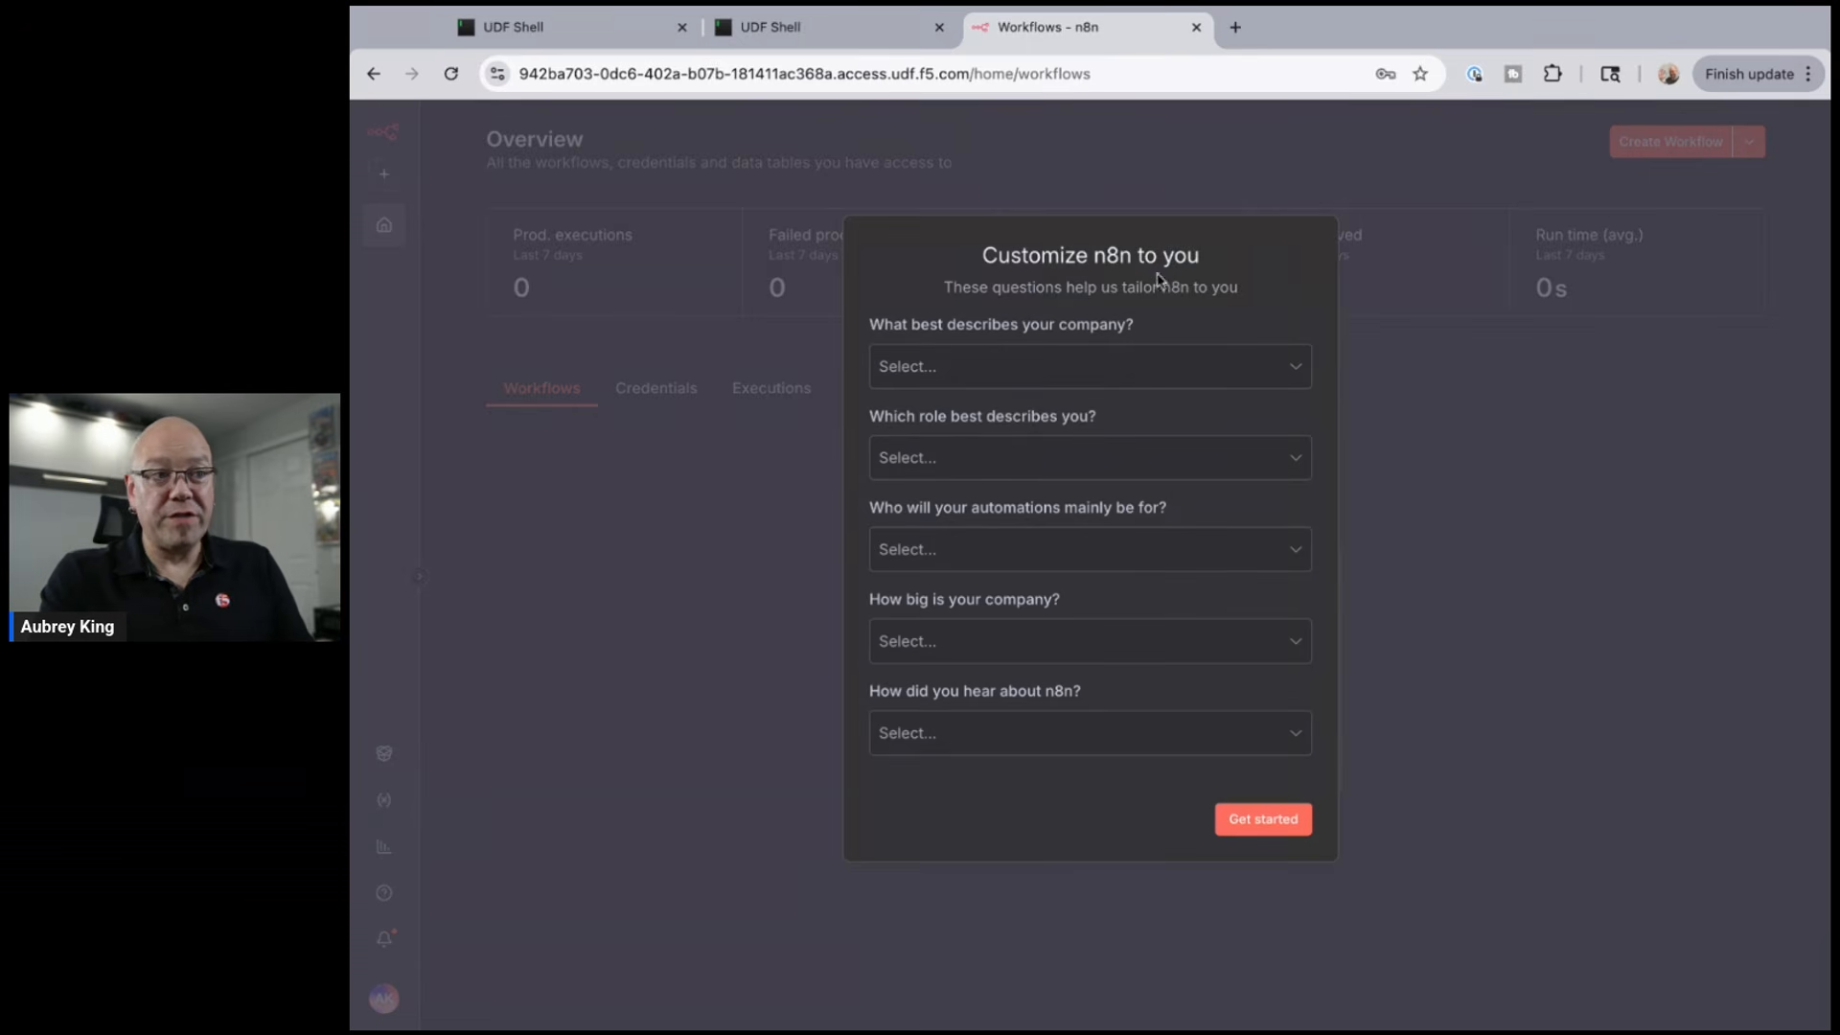
- Finish onboarding, skip the free licence offer, and activate a pasted licence key under Usage and plan
left_click(1284, 819)
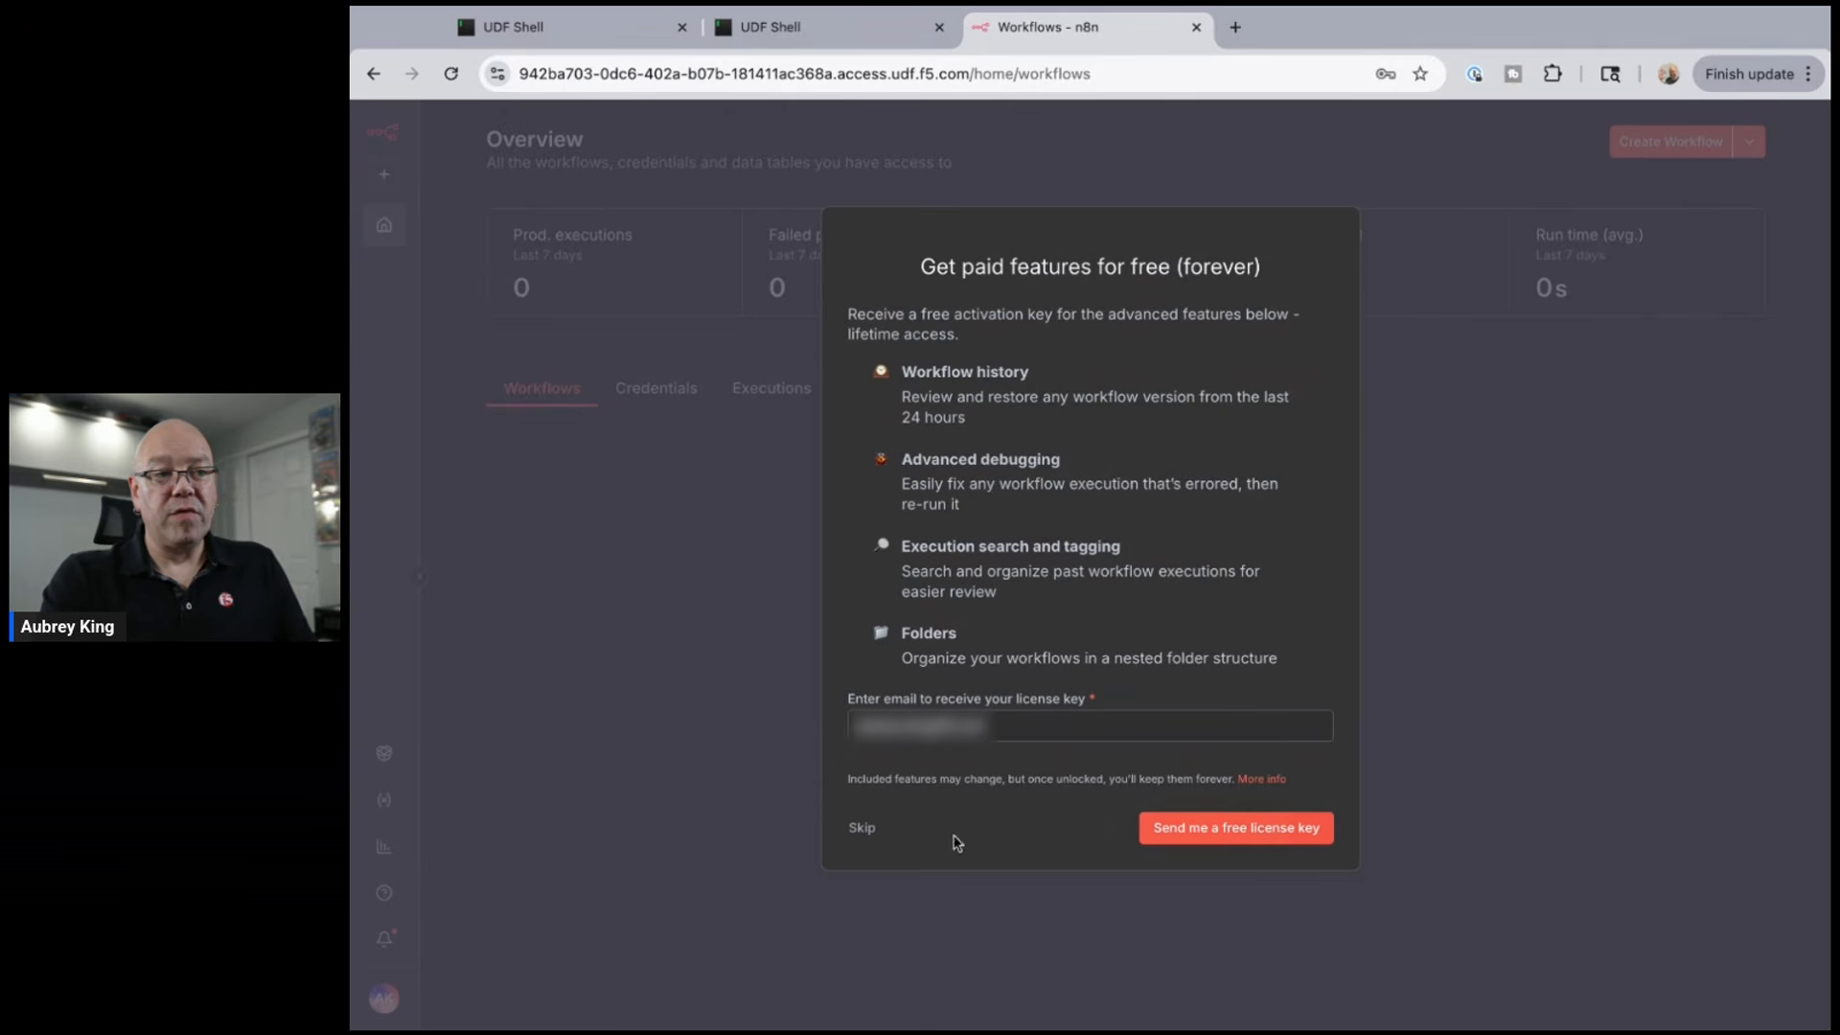
left_click(863, 829)
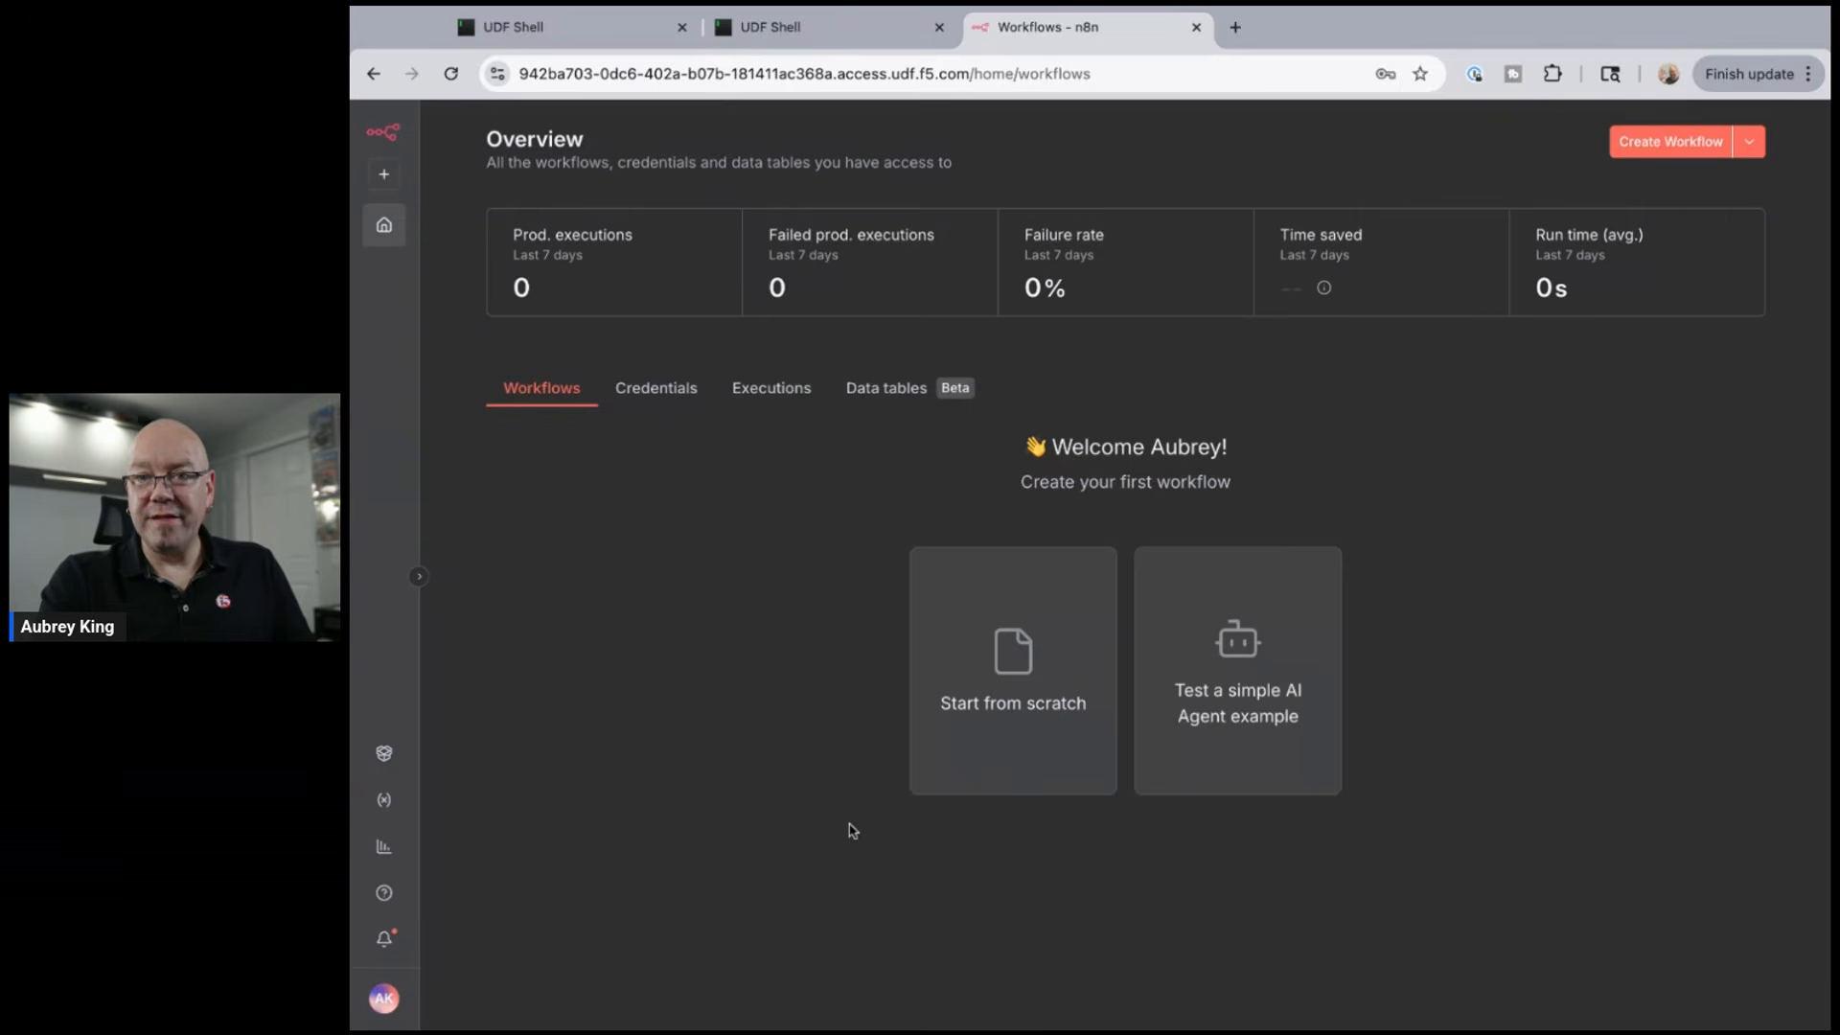
left_click(385, 1002)
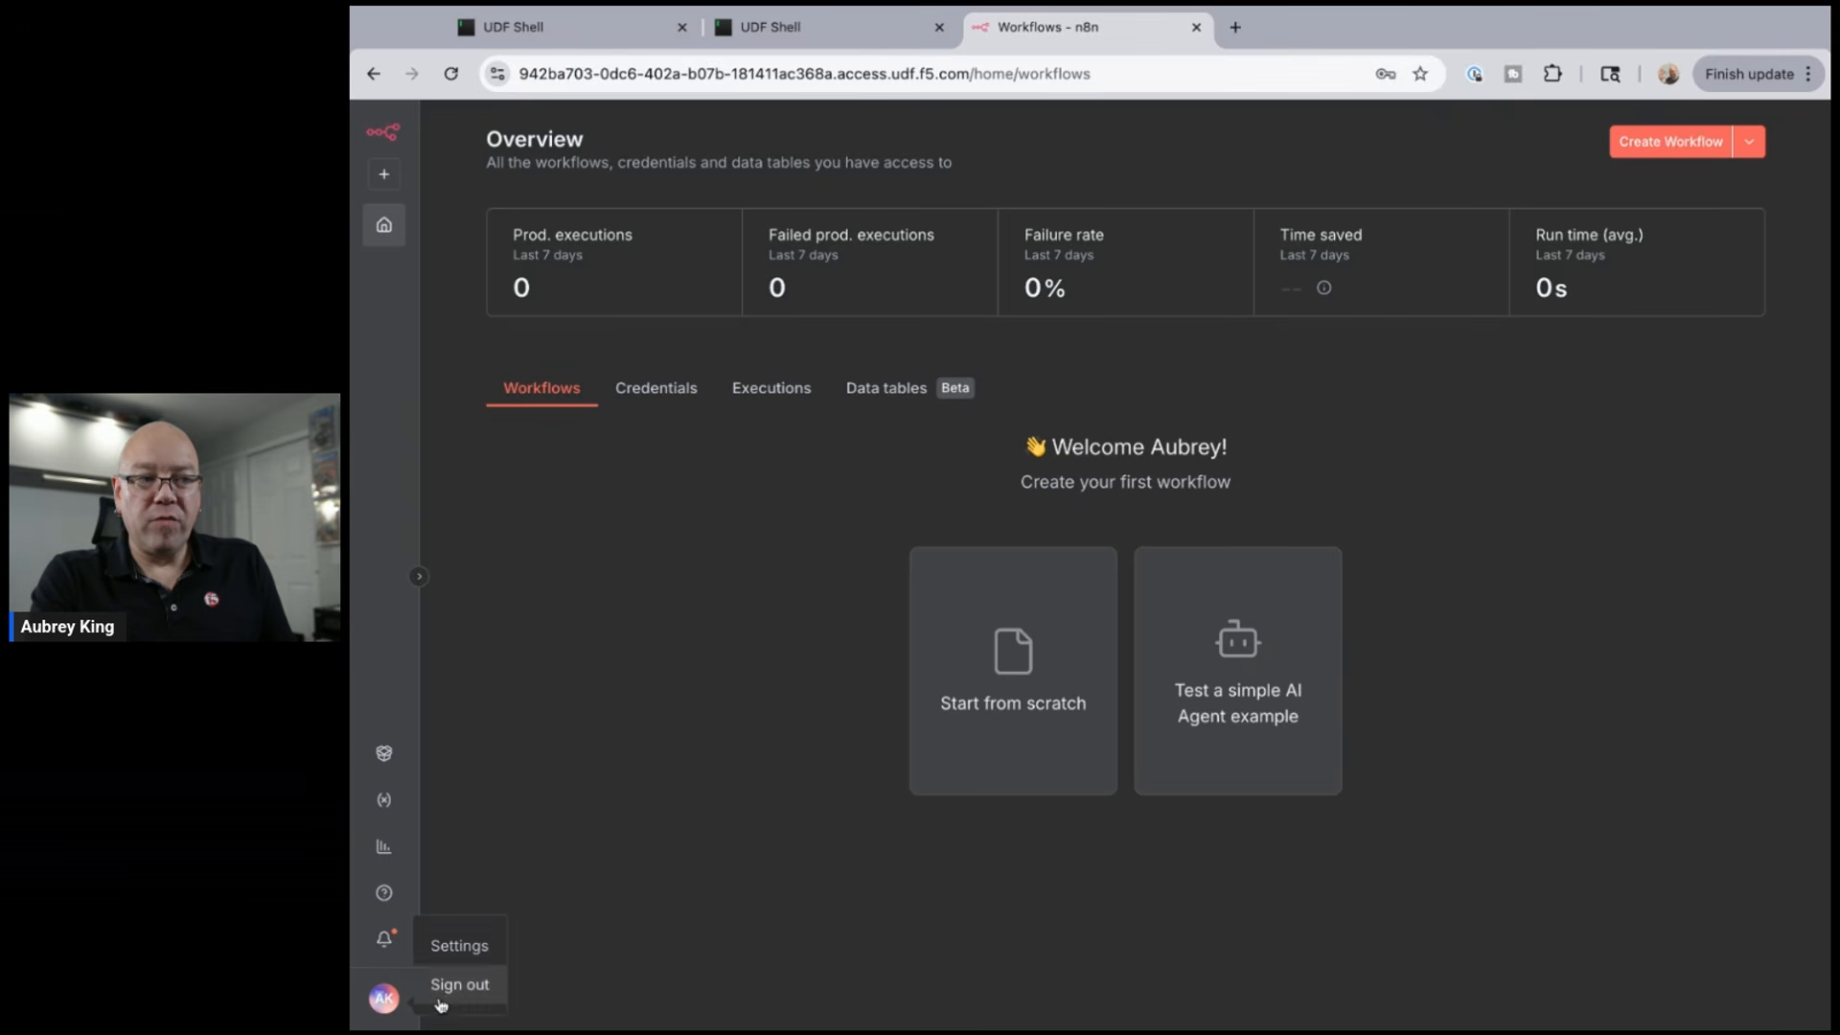
left_click(444, 951)
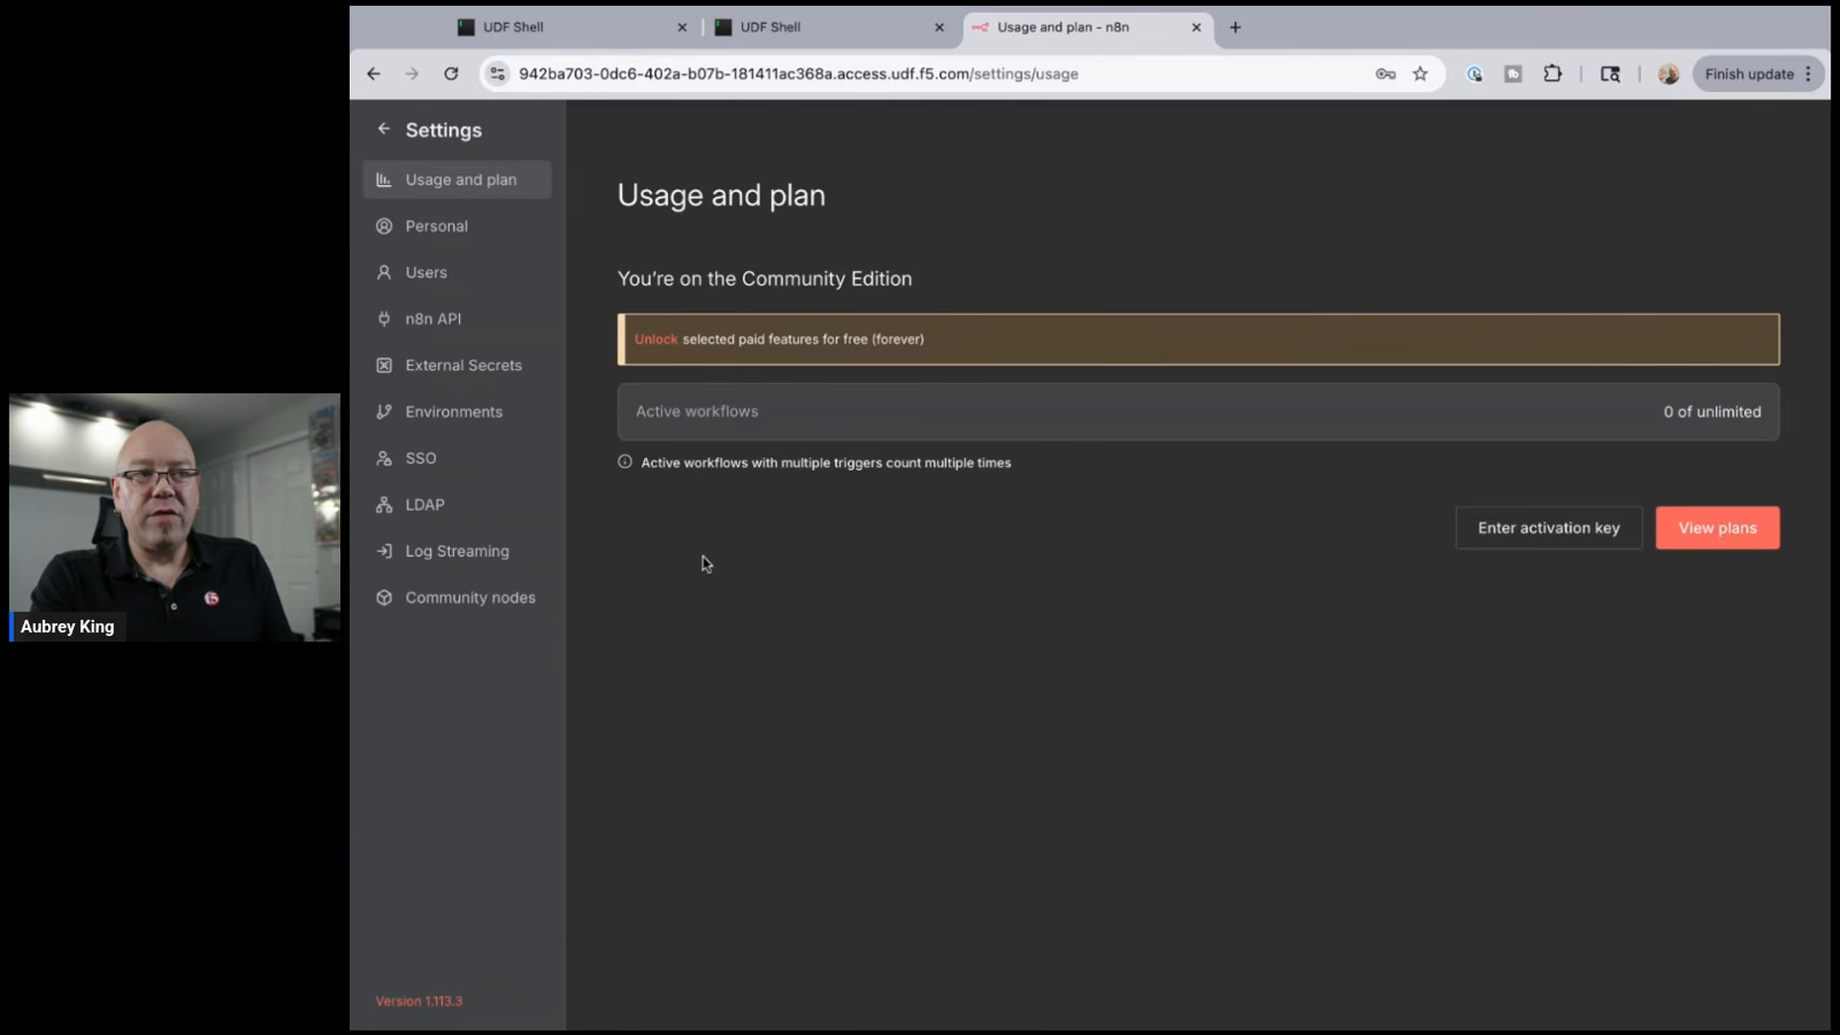
left_click(1527, 533)
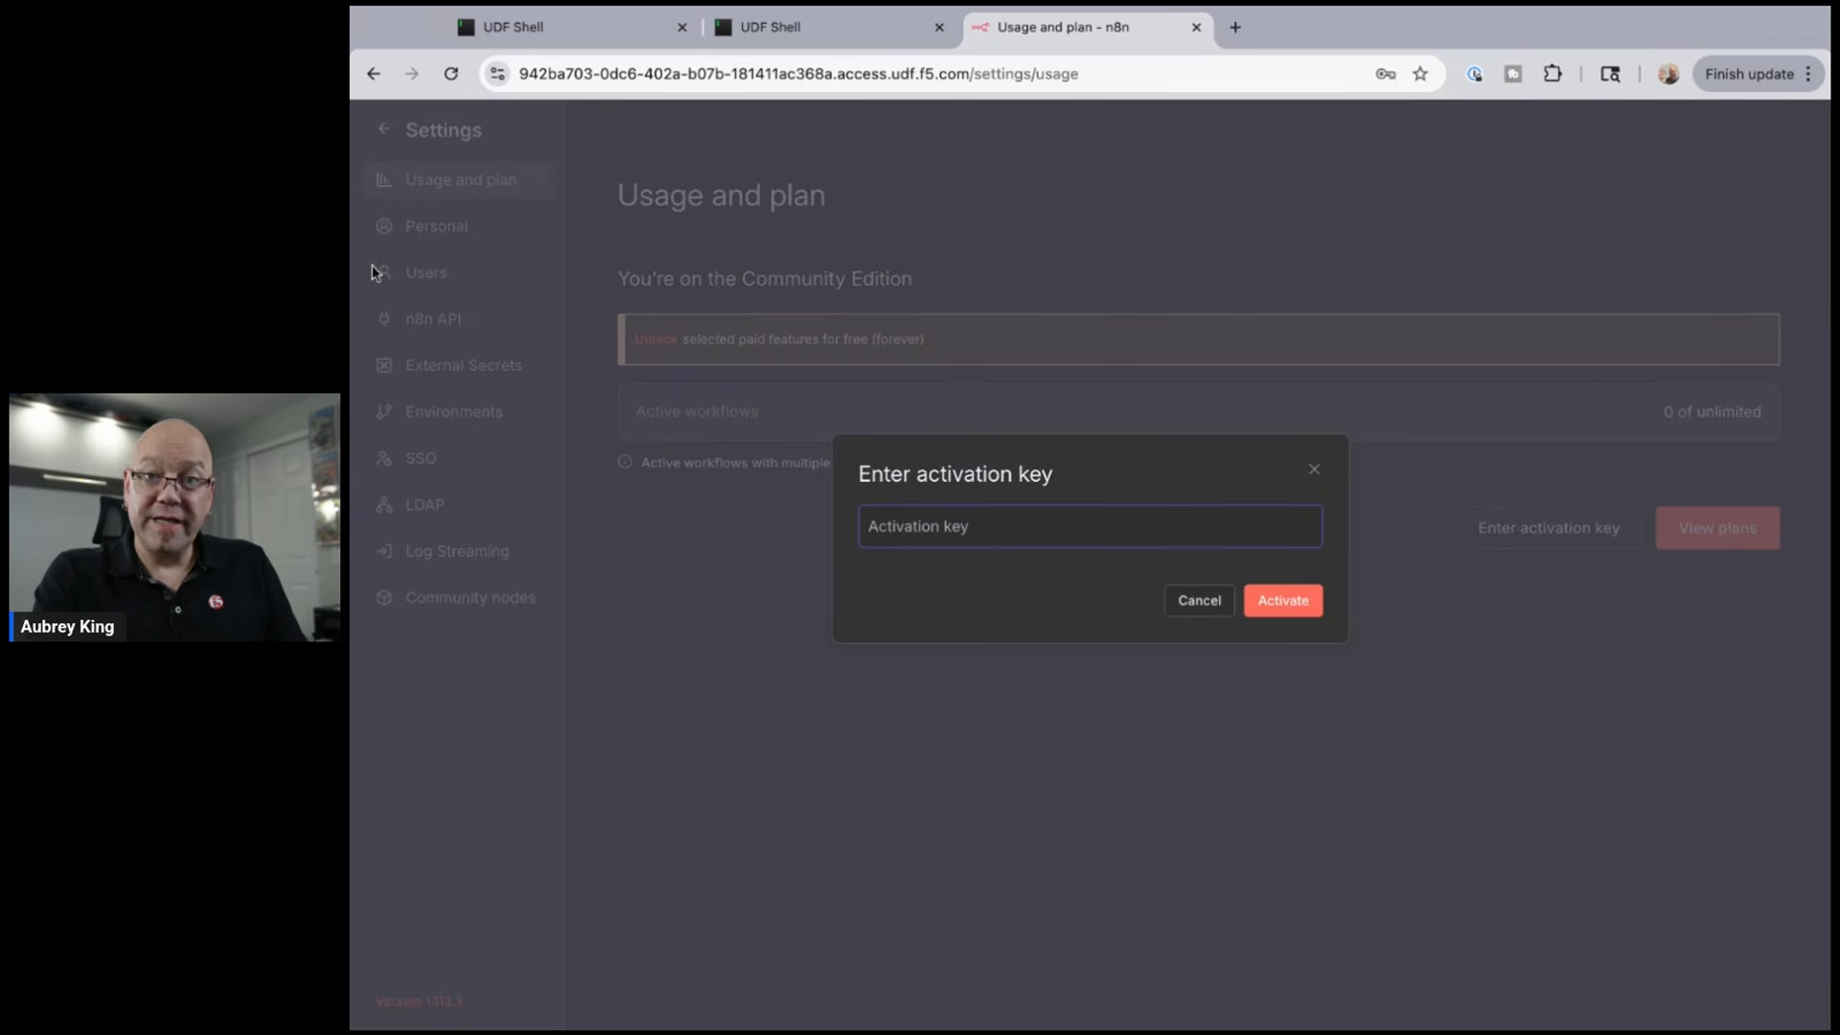
key("ctrl+v")
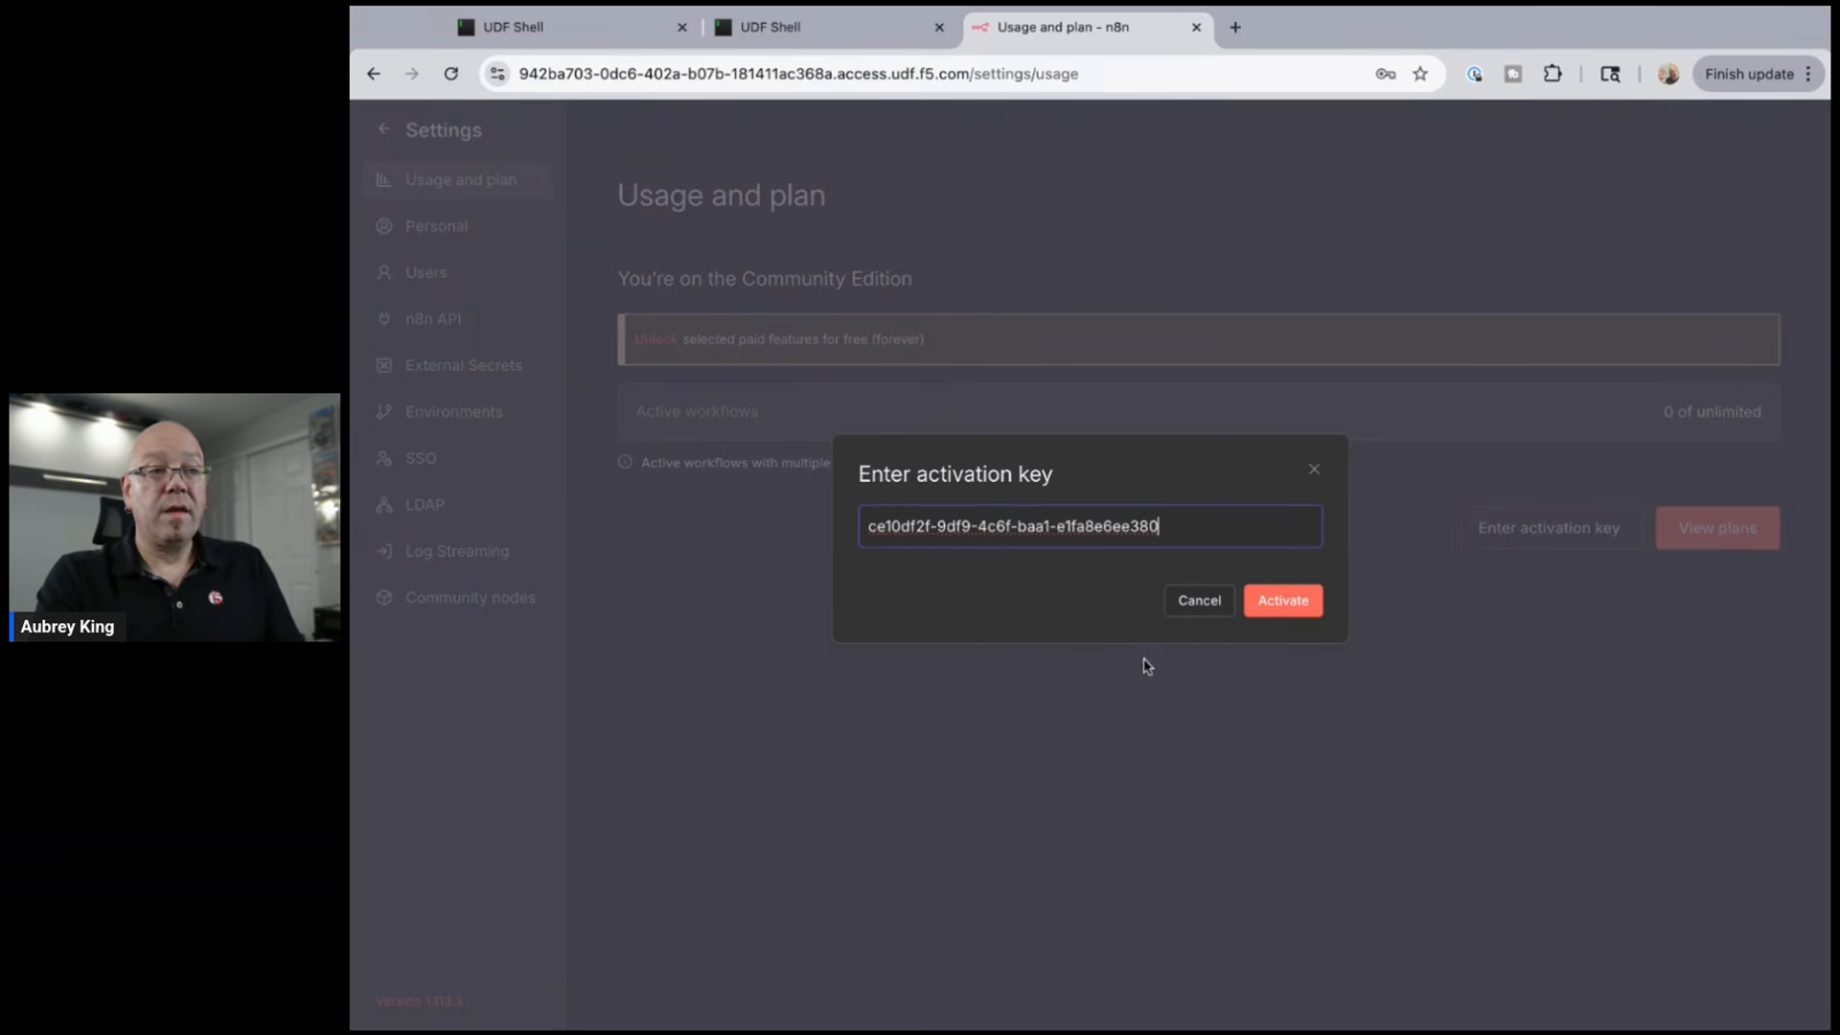
left_click(1281, 606)
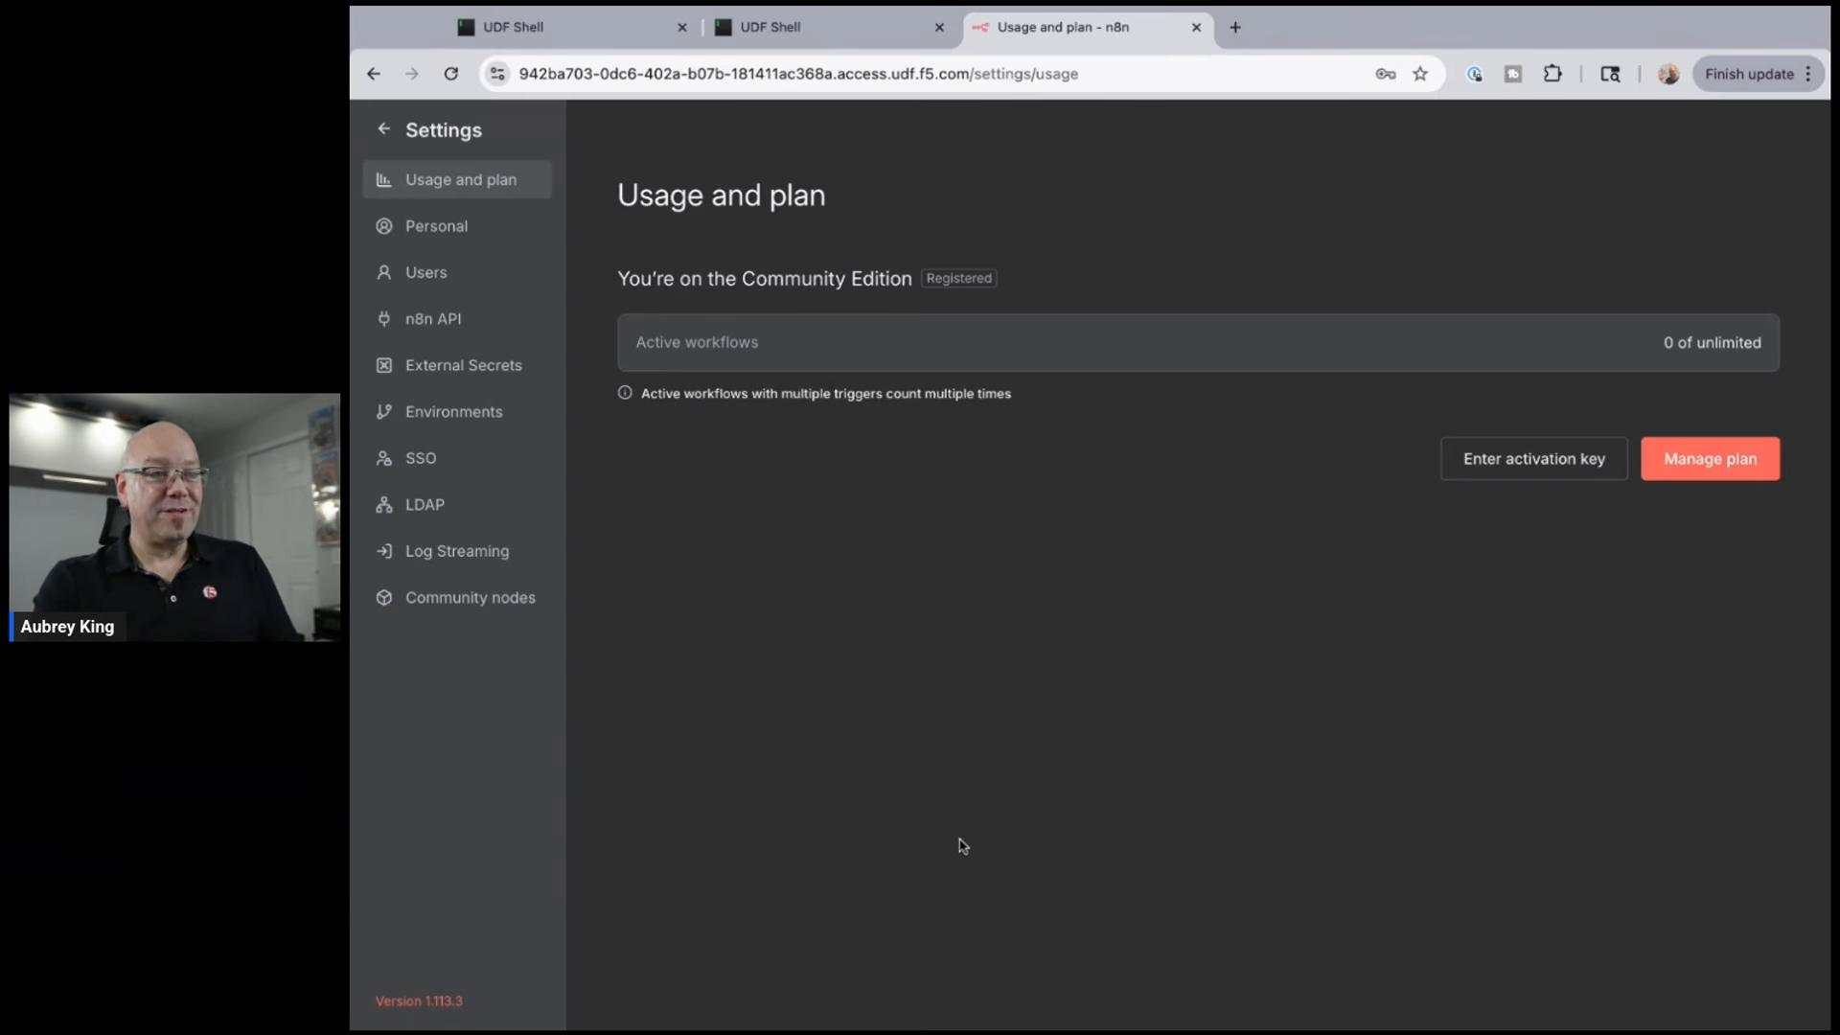
- Return from Settings to the workflows overview
key("super+Tab")
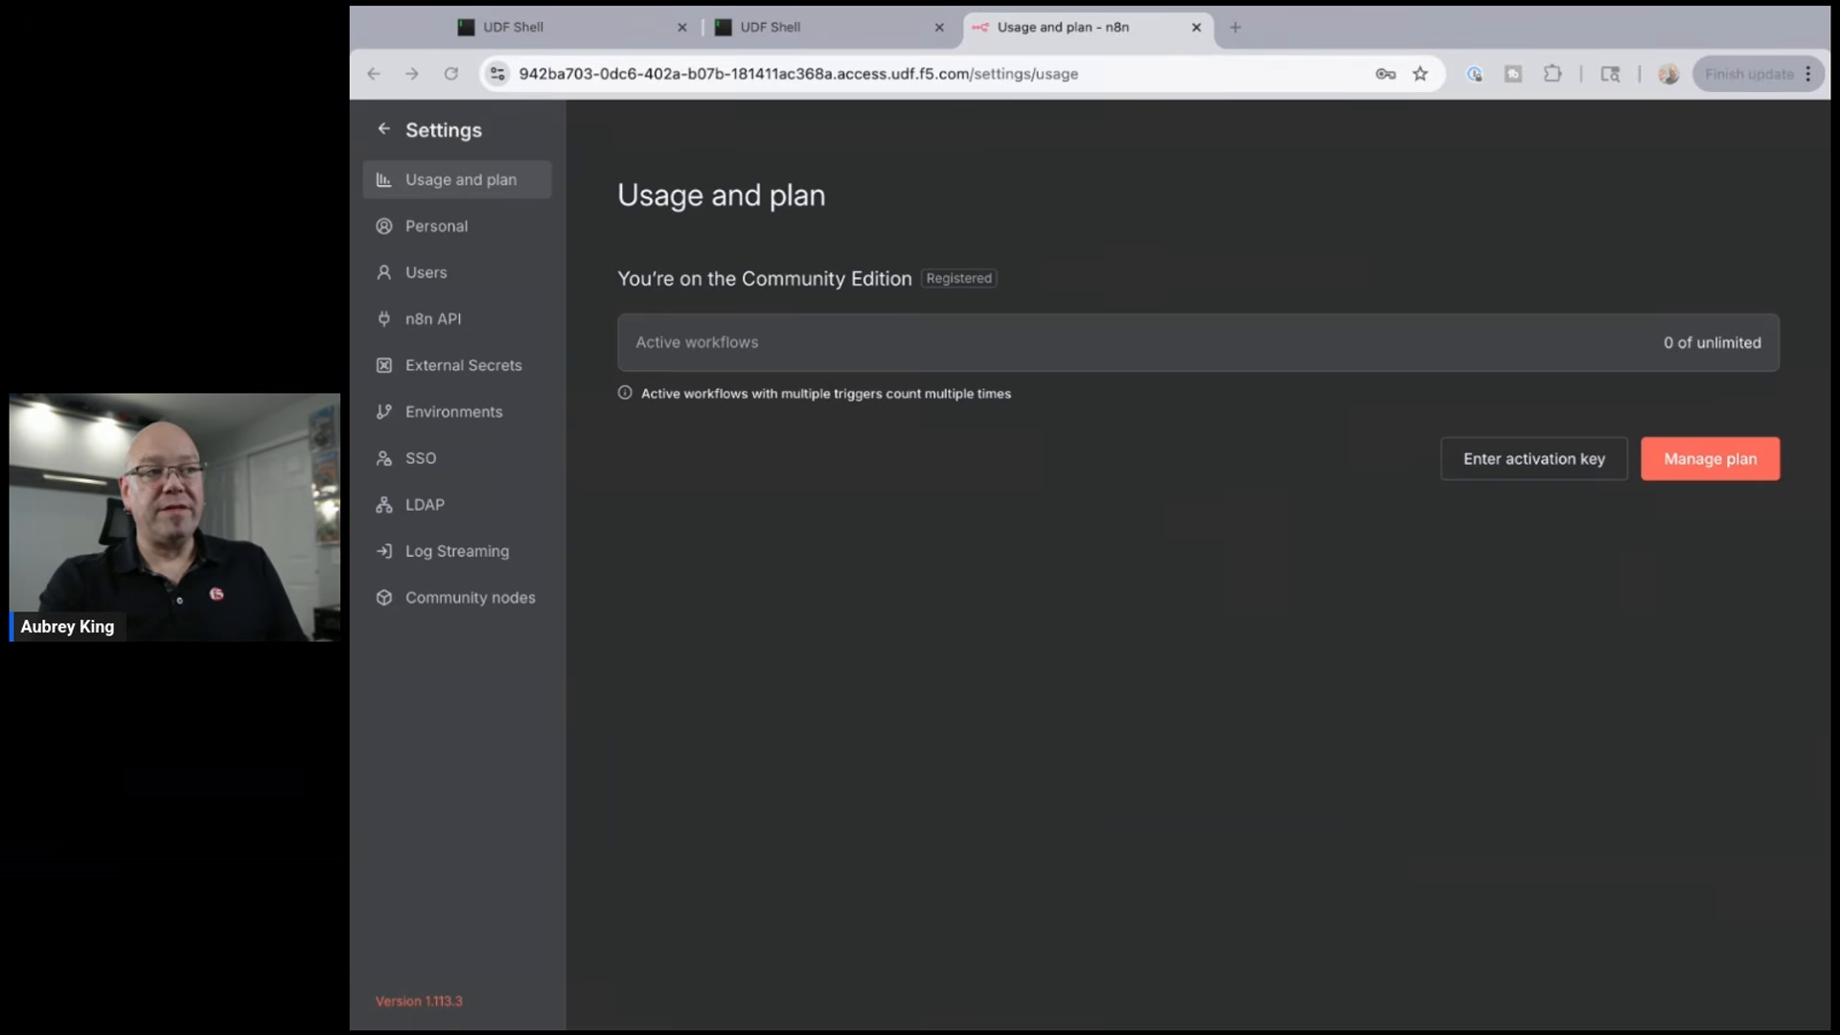
key("super+Tab")
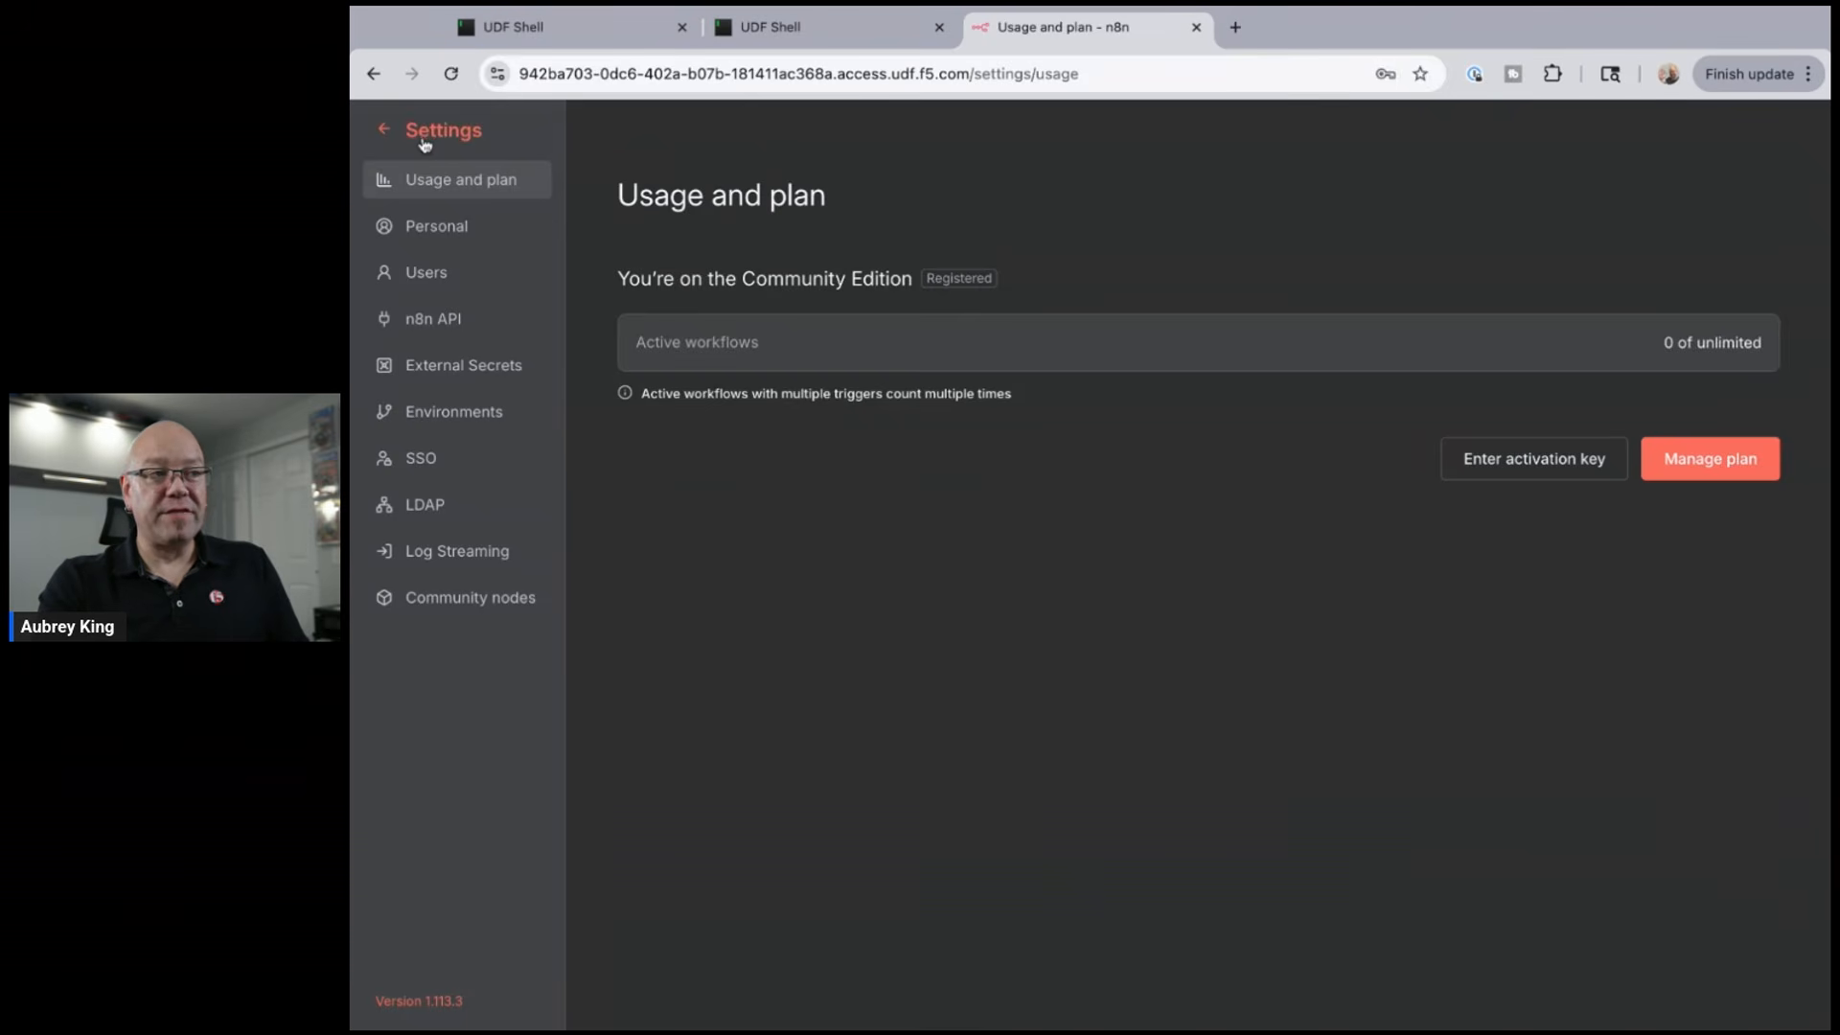
left_click(427, 136)
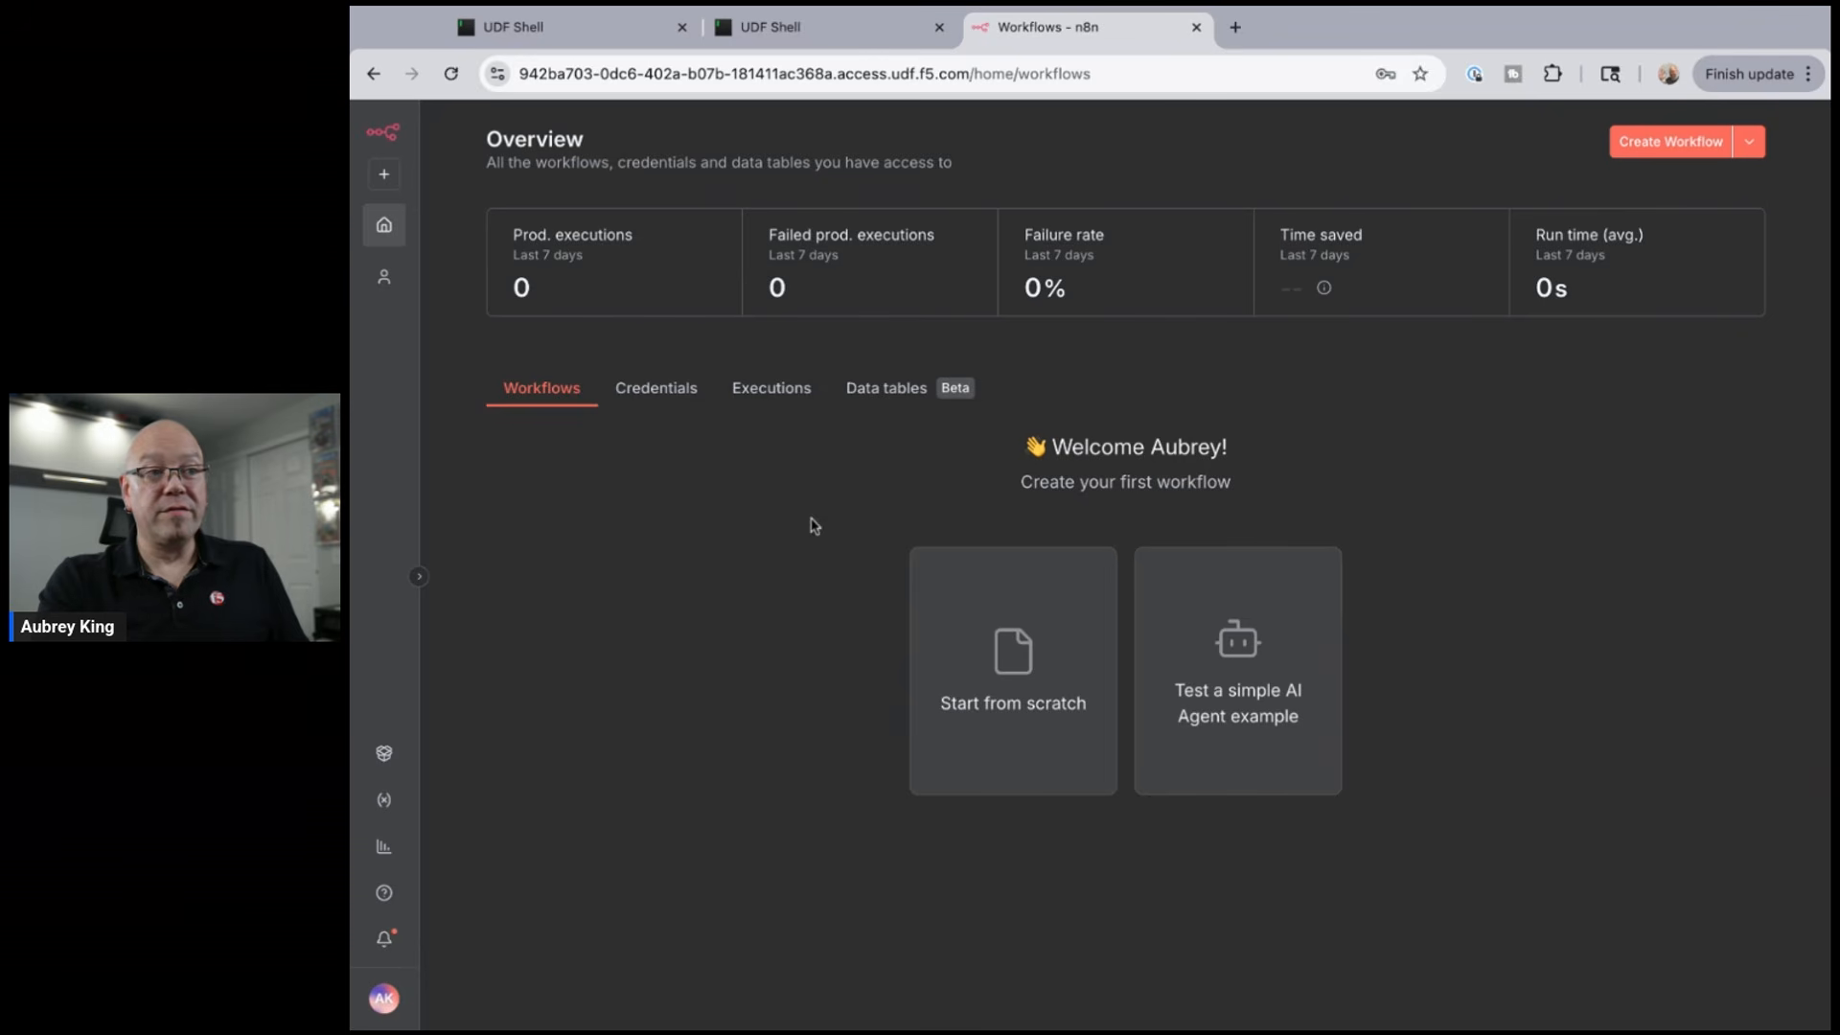
- Create a blank workflow whose first step is an On chat message trigger
left_click(1012, 670)
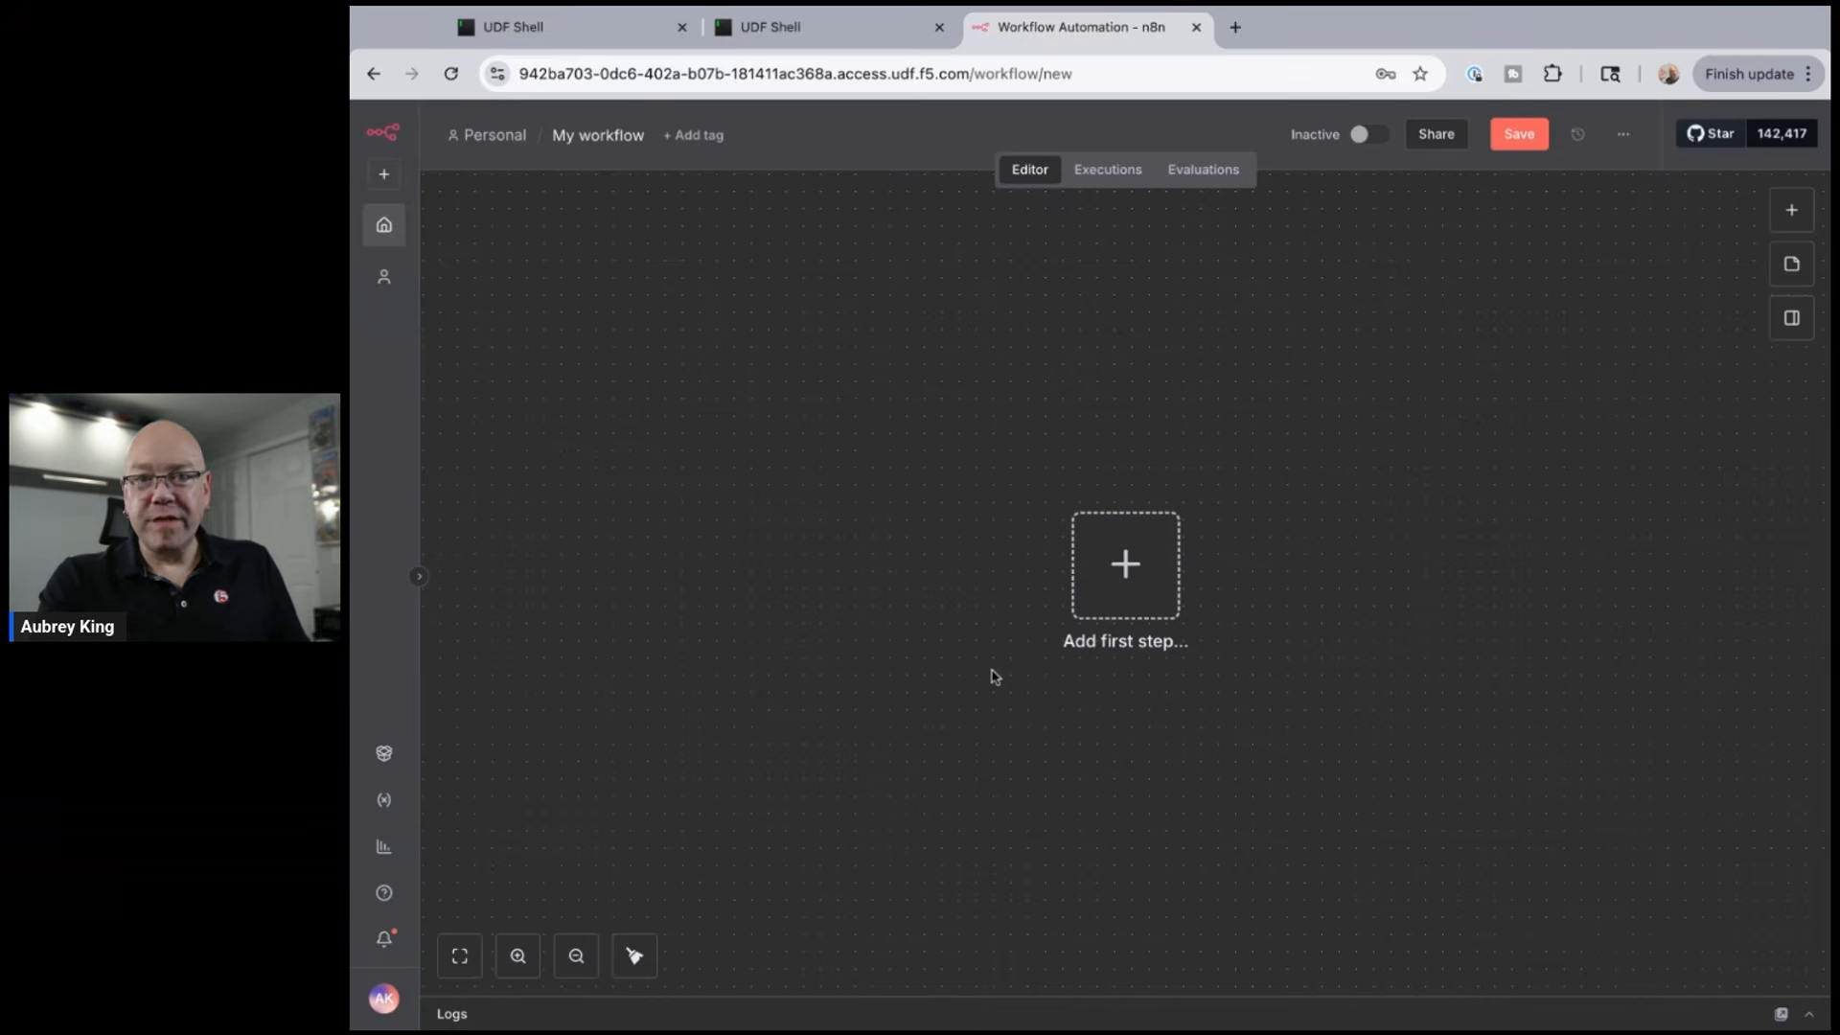
left_click(1119, 587)
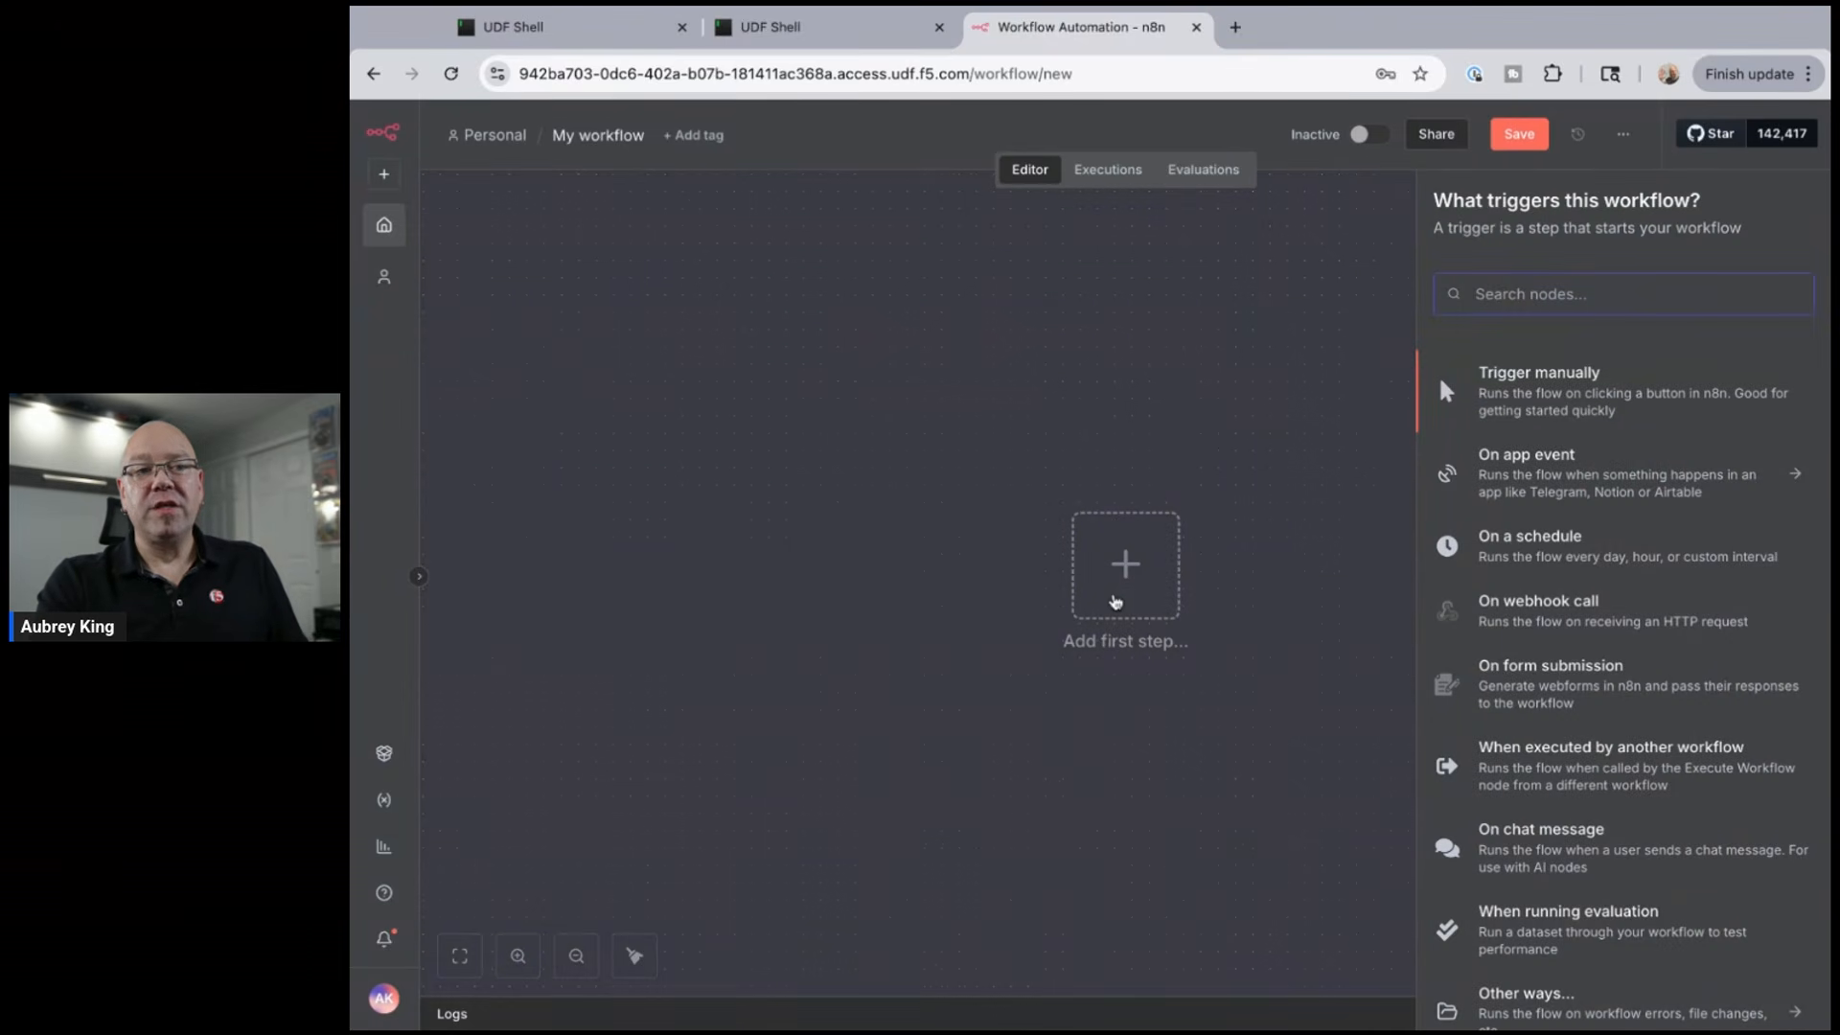
left_click(1527, 845)
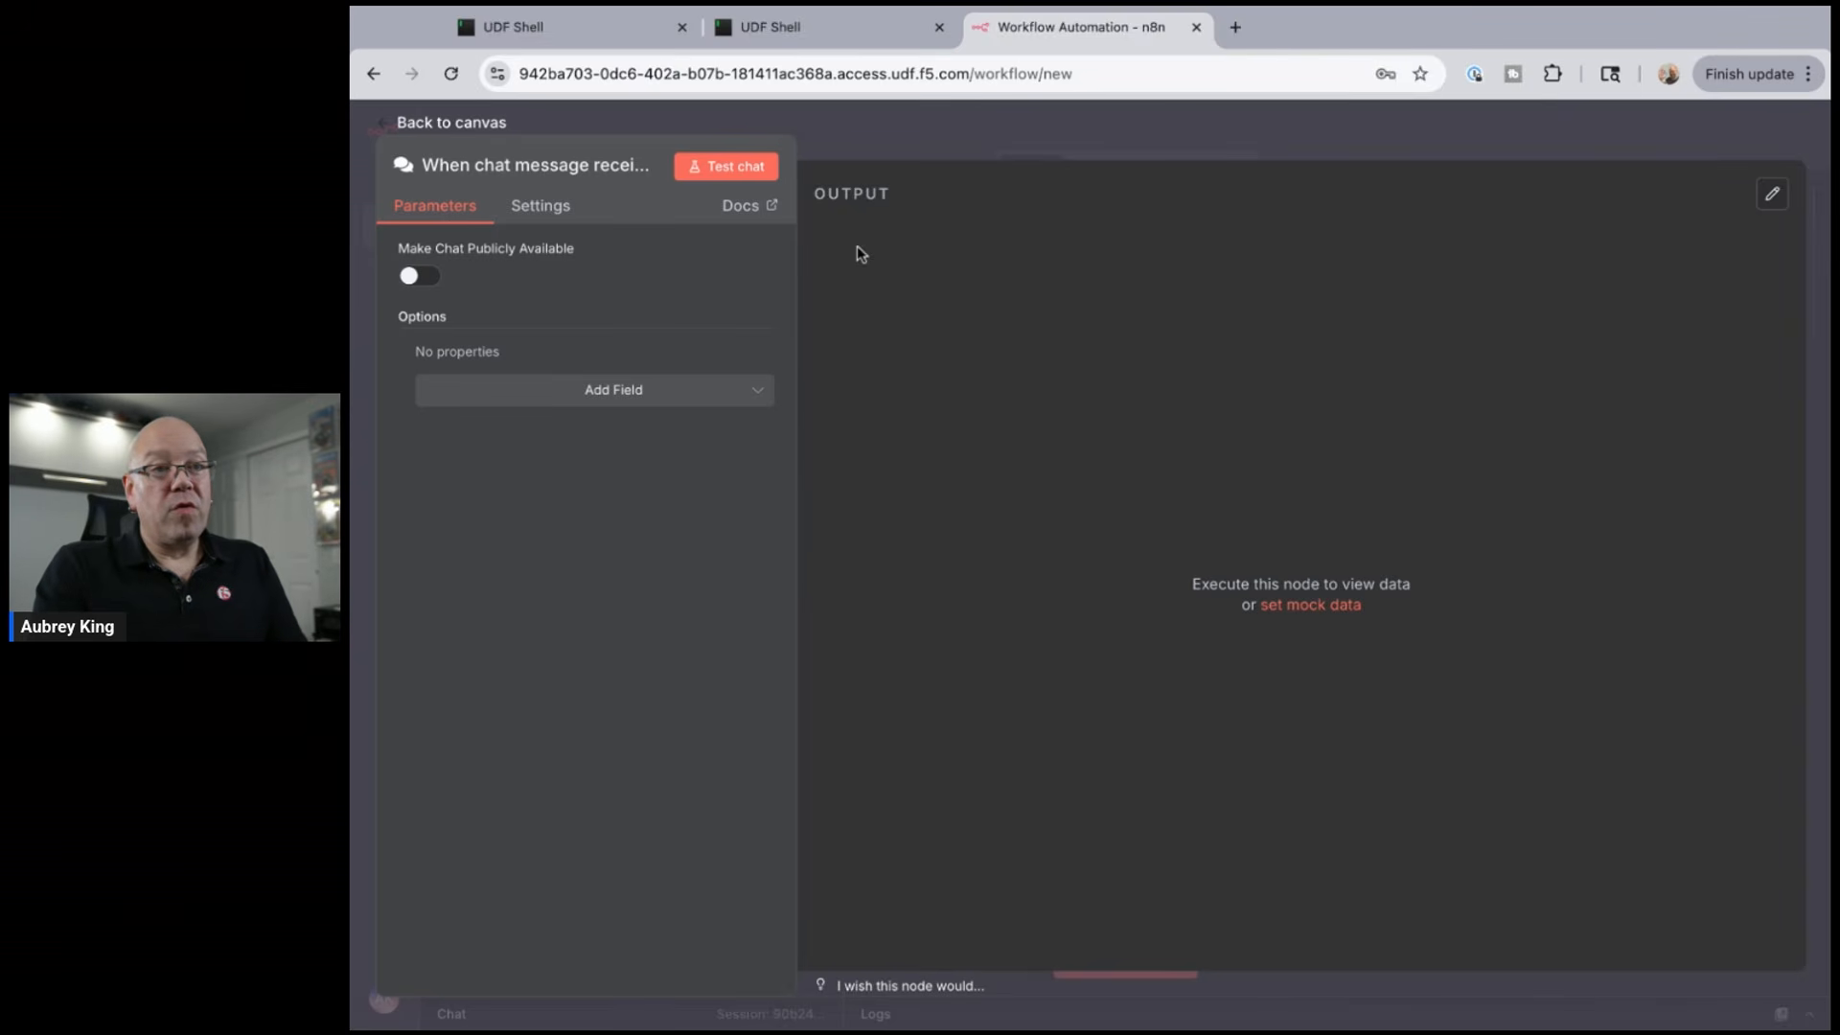
left_click(456, 136)
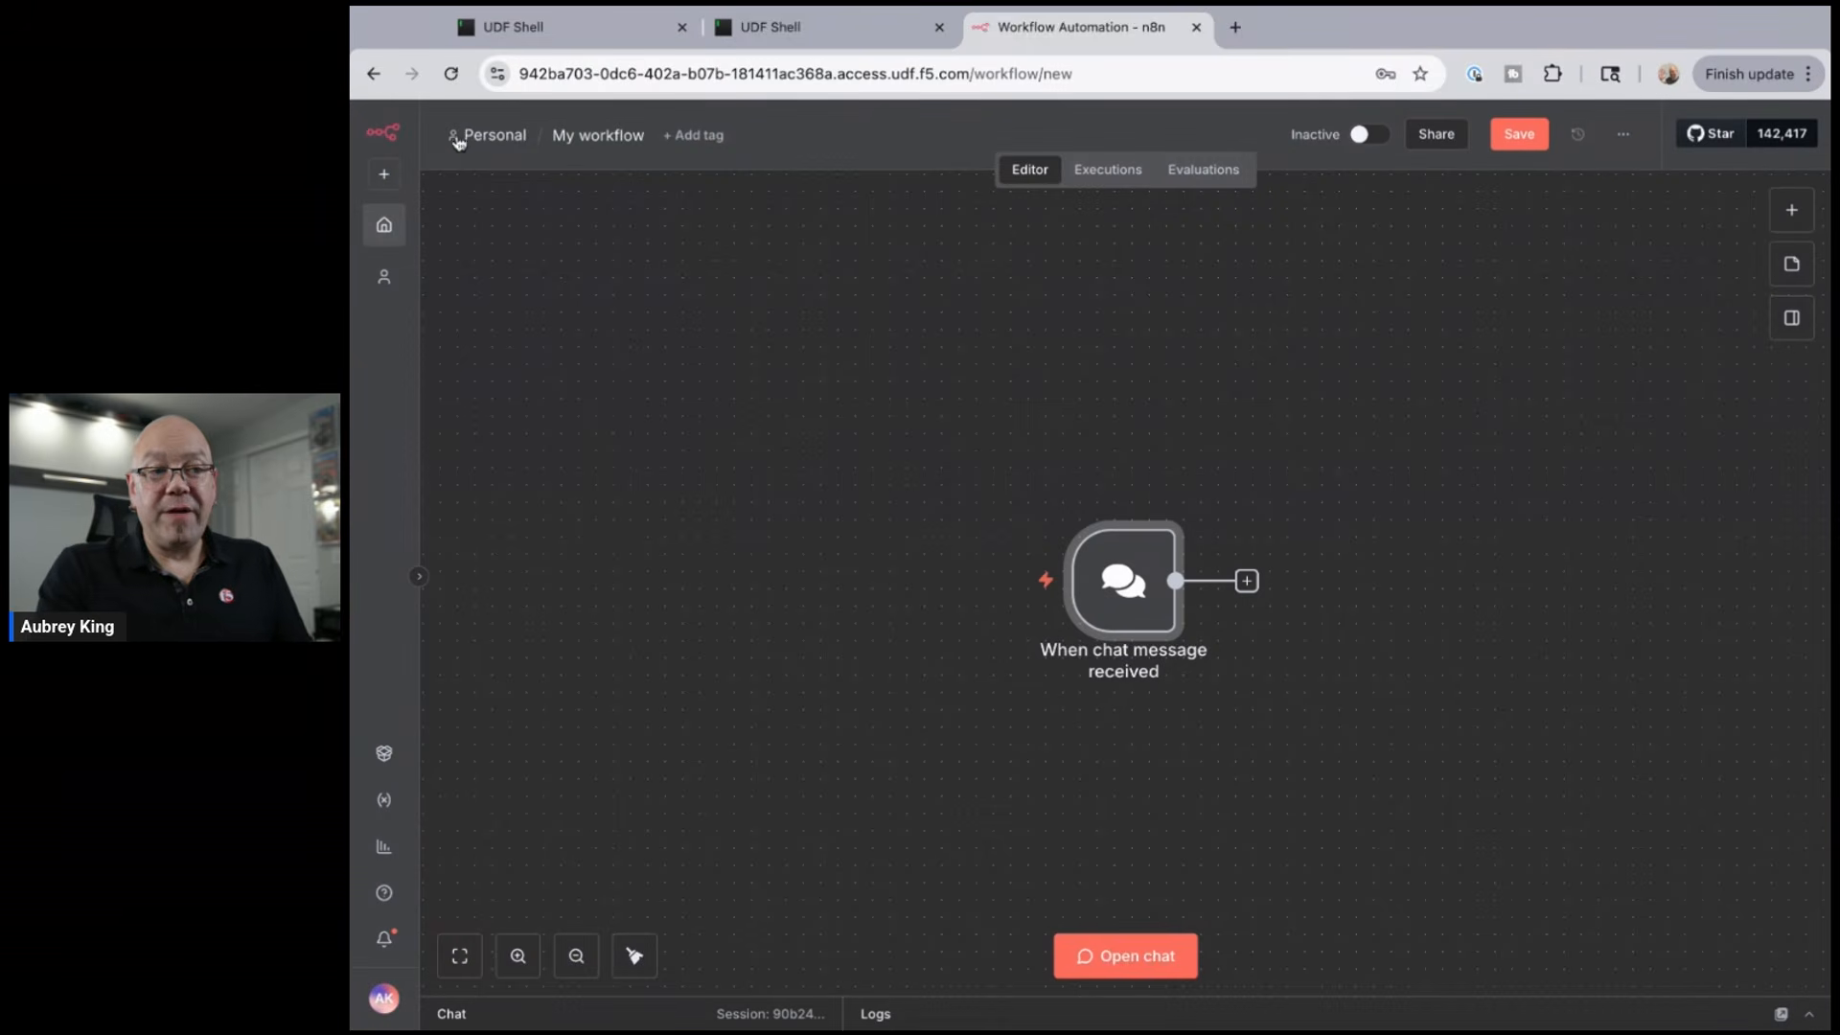
- Send the test chat message 'which language is better? c++ or java?' to the trigger
left_click(1126, 954)
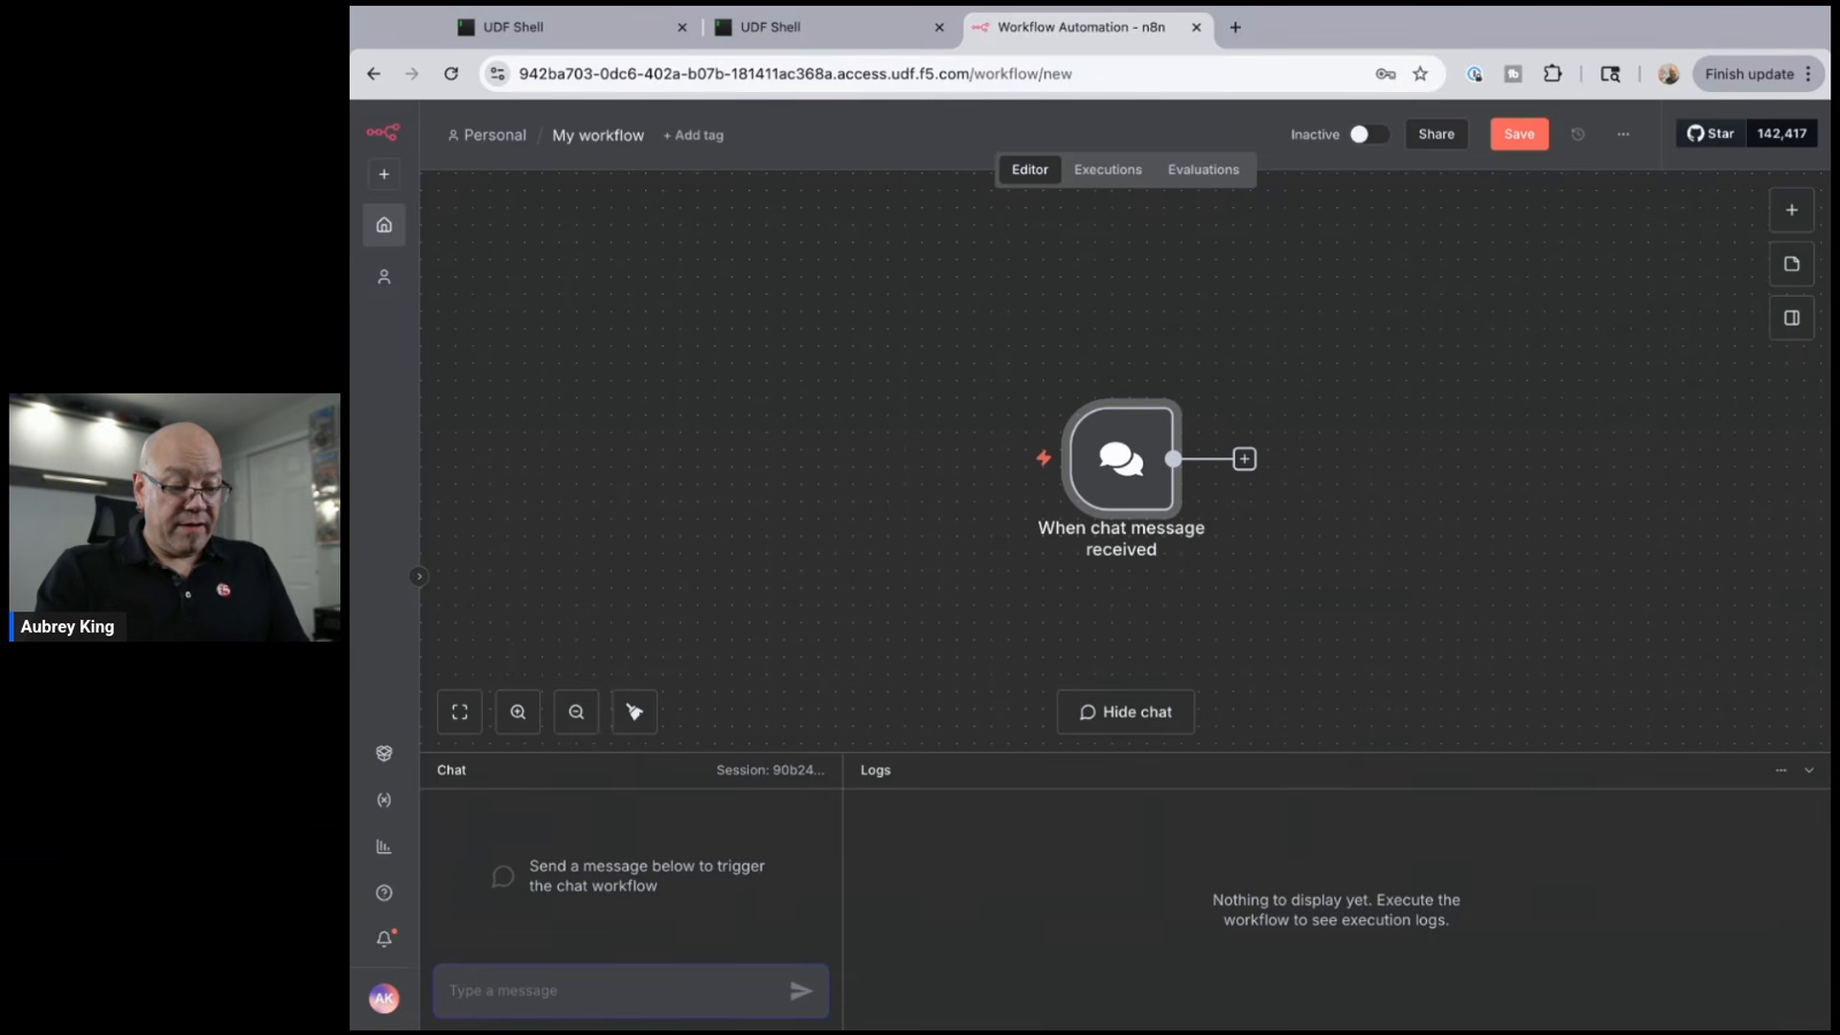
type("which la")
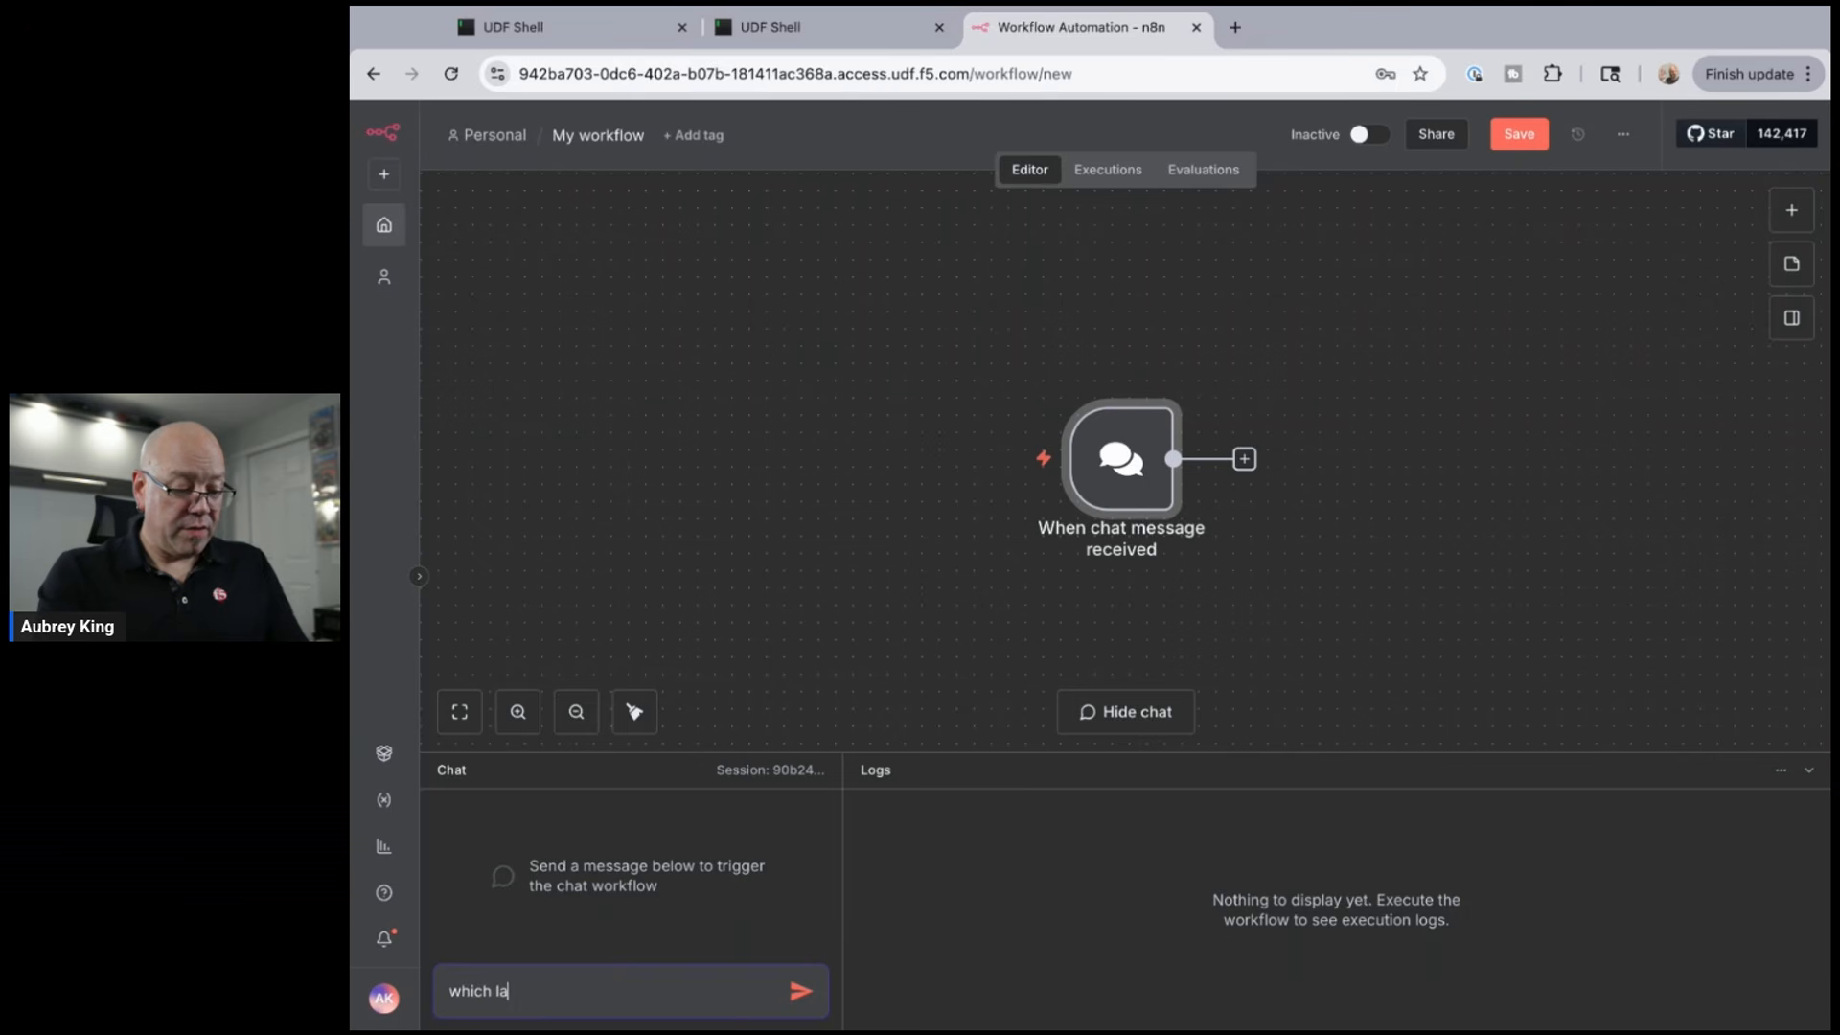
type("nguage is better? c++ or")
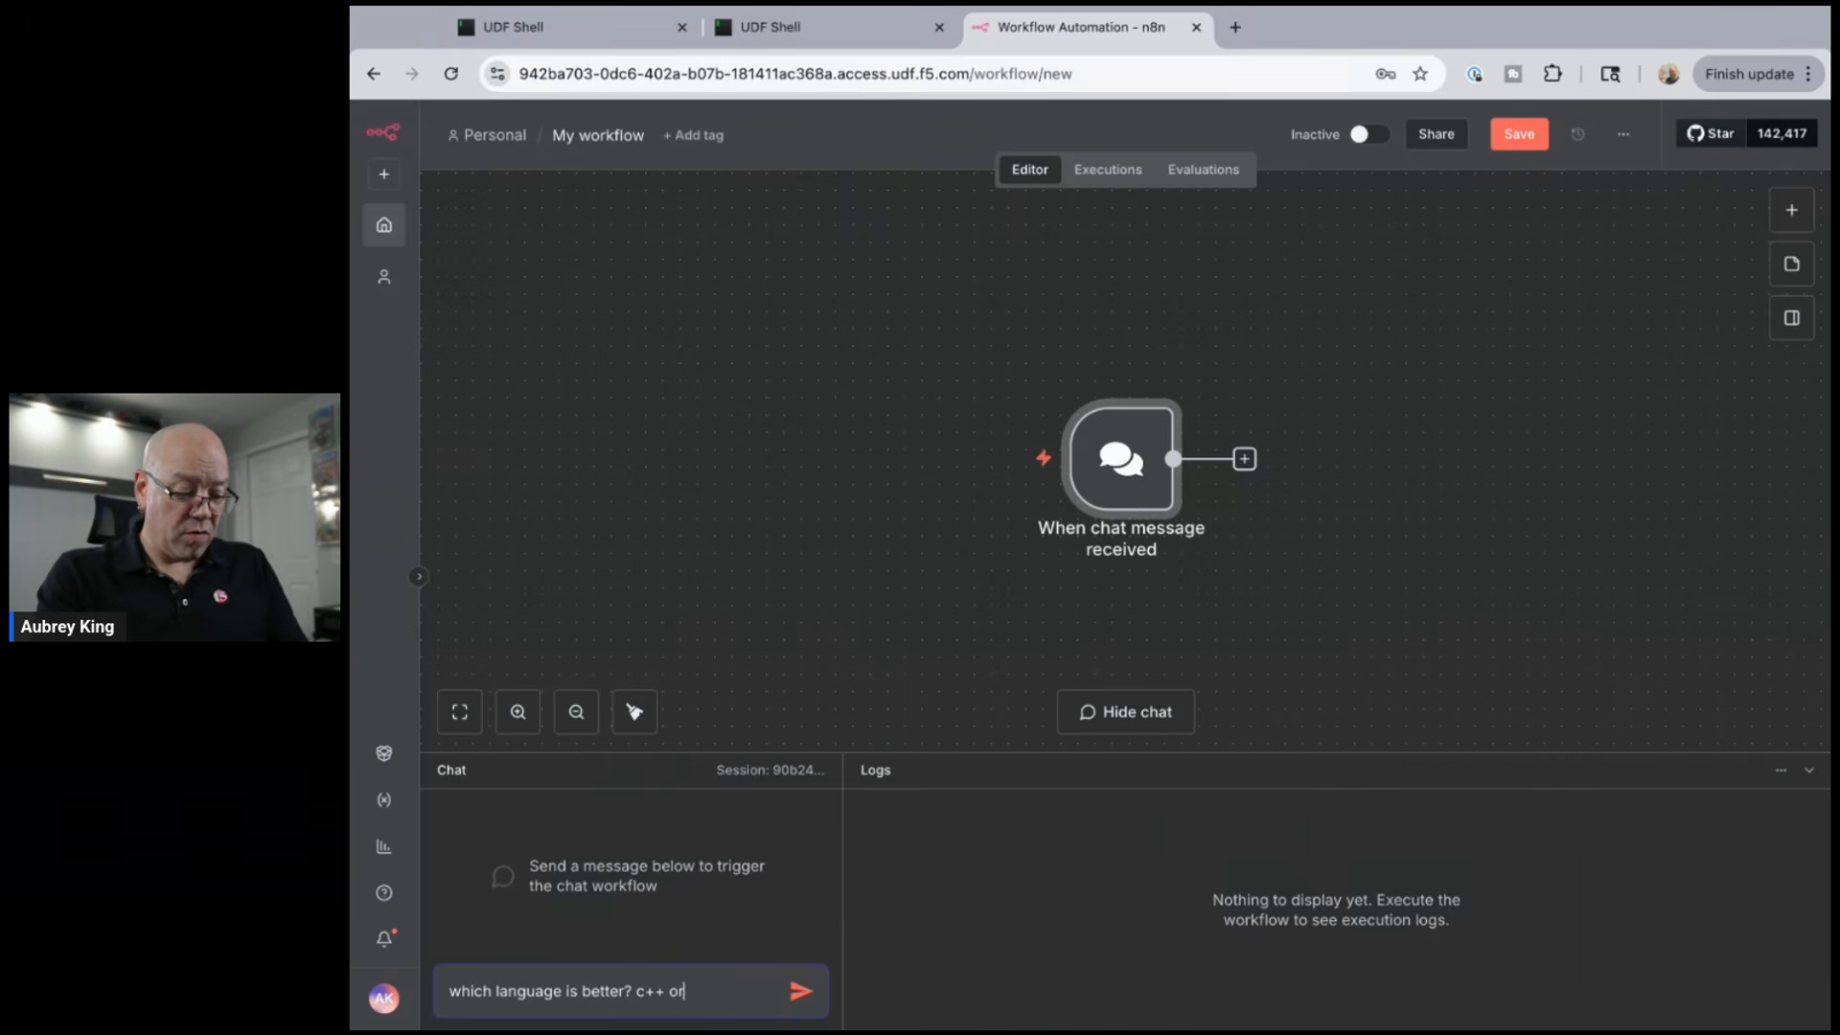
type(" java?")
key("Return")
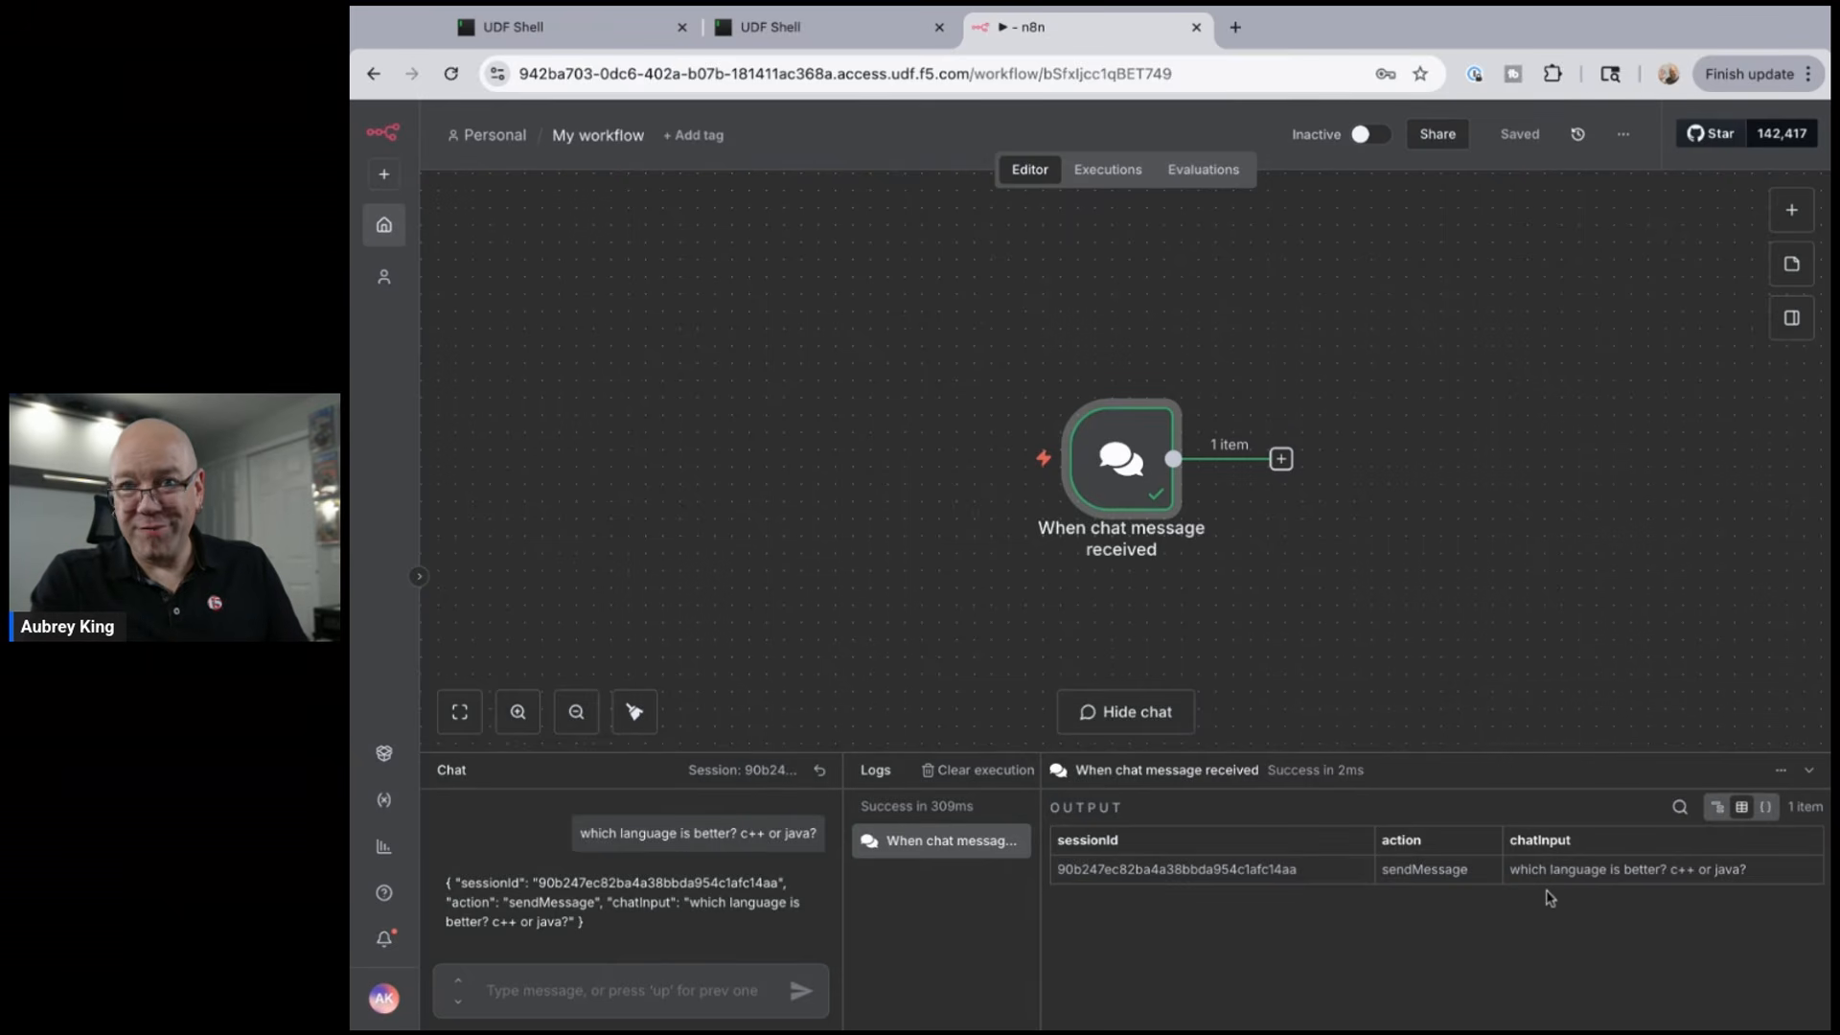
scroll(1519, 702, "right", 5)
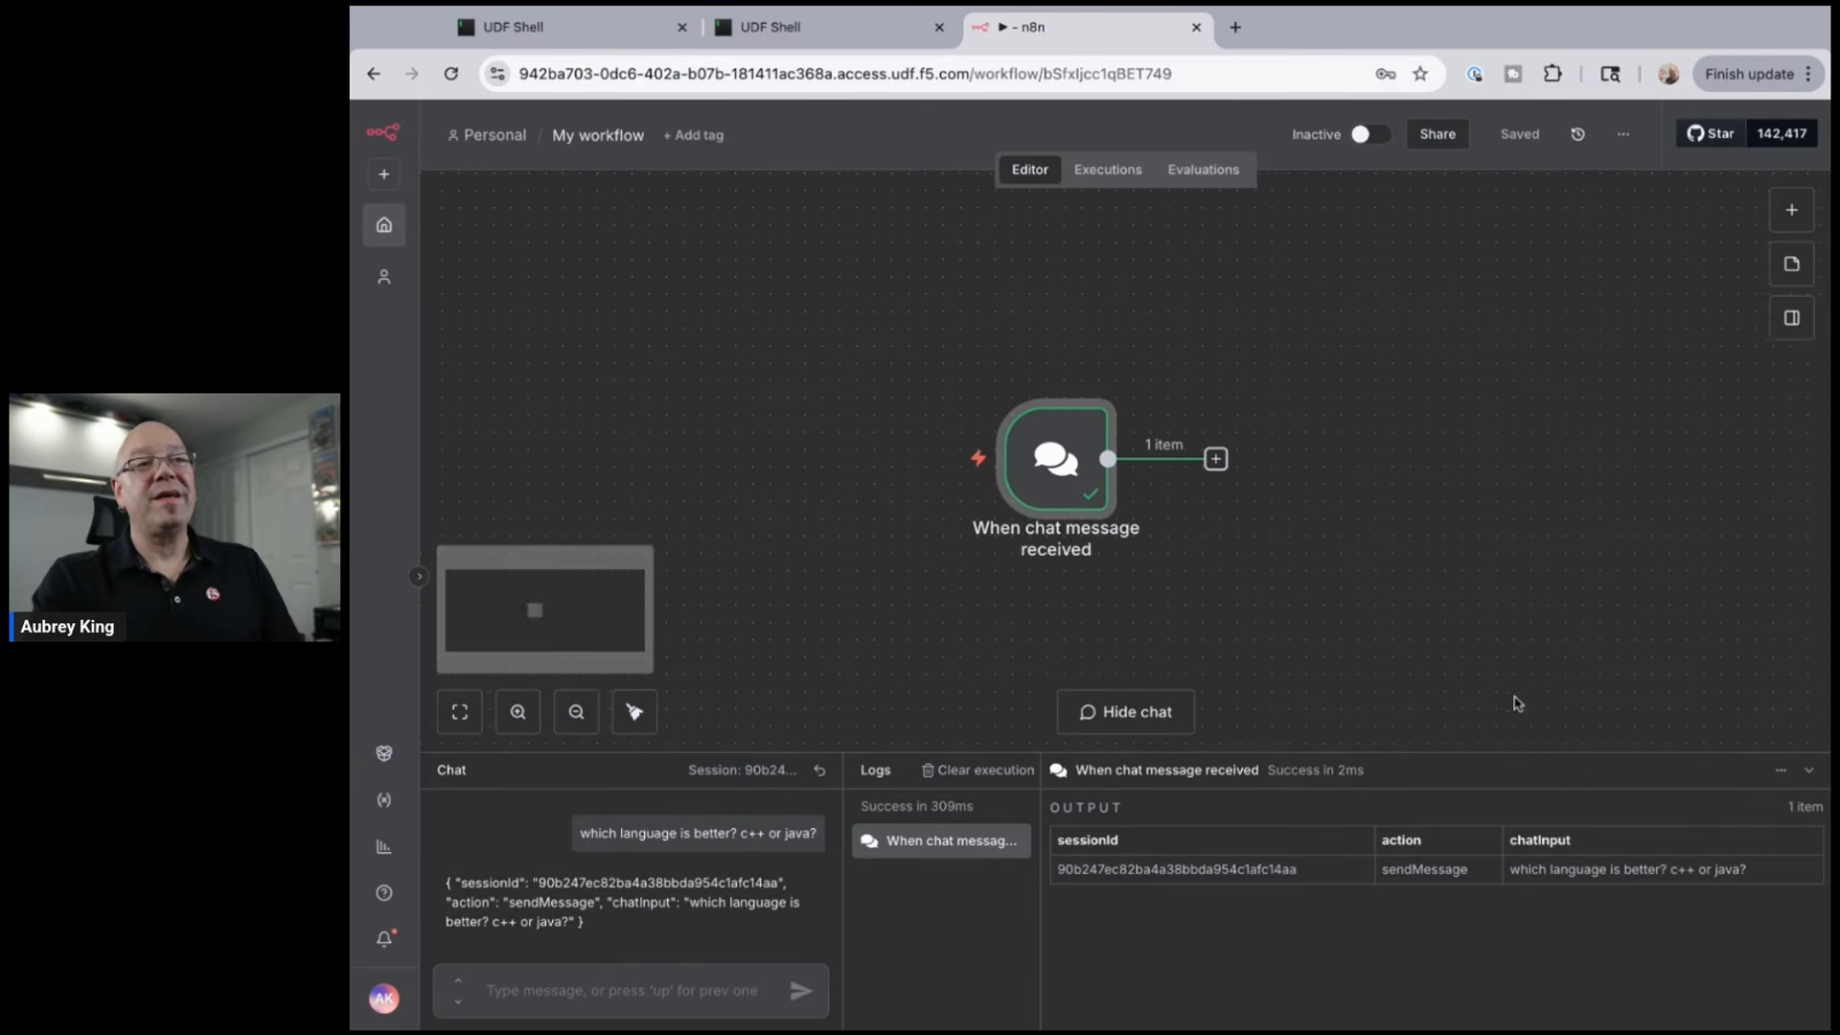
scroll(1519, 702, "right", 2)
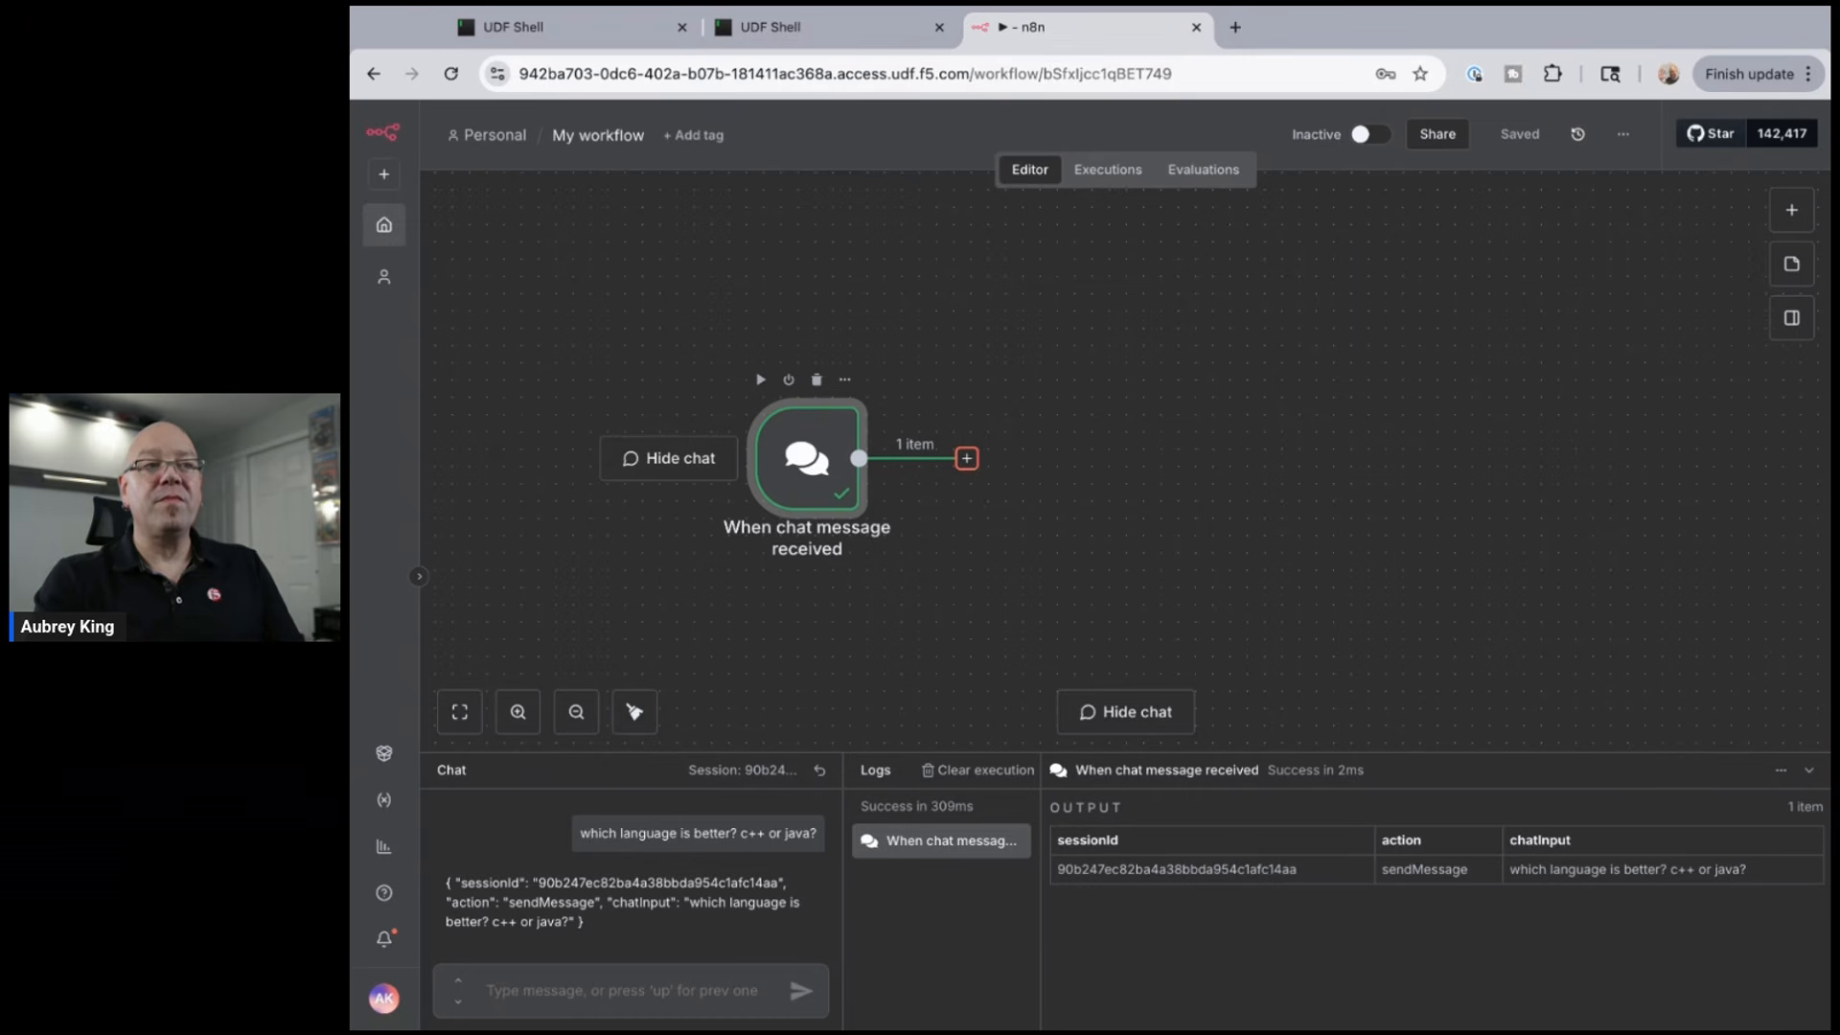
scroll(970, 467, "down", 1)
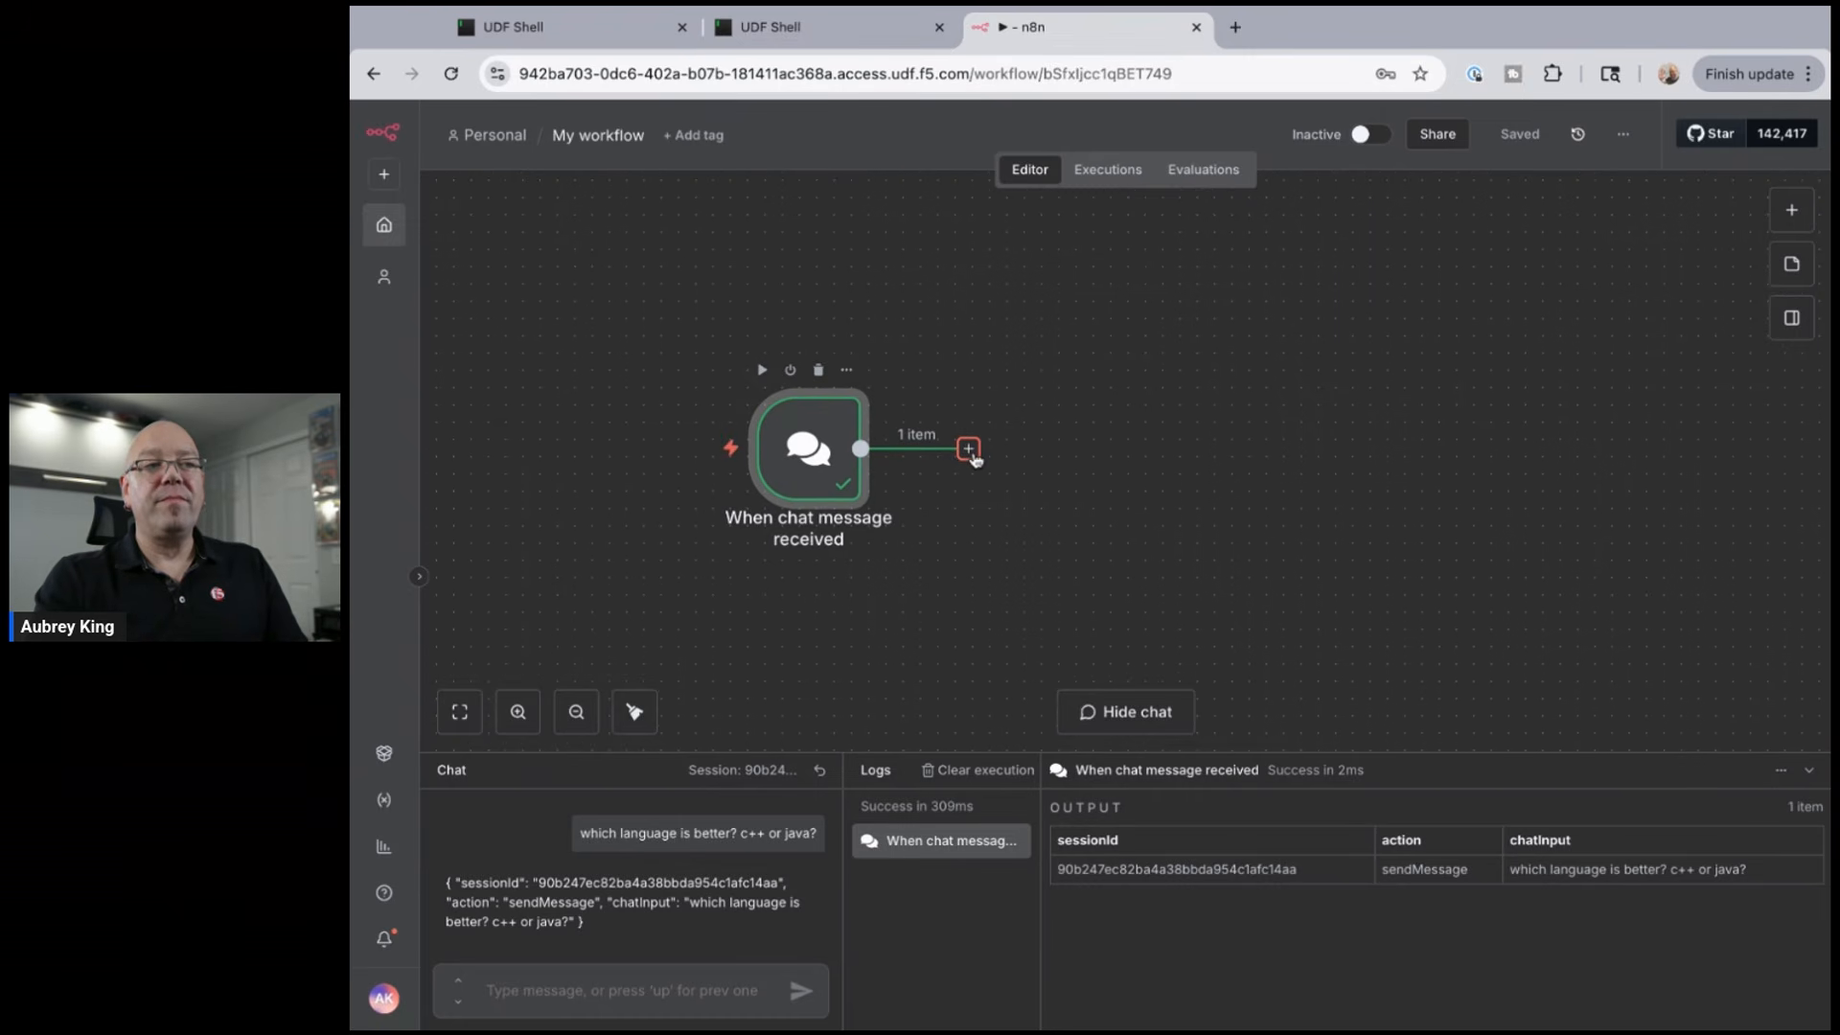
- Add a Text Classifier node after the chat trigger and view its input as JSON
left_click(969, 452)
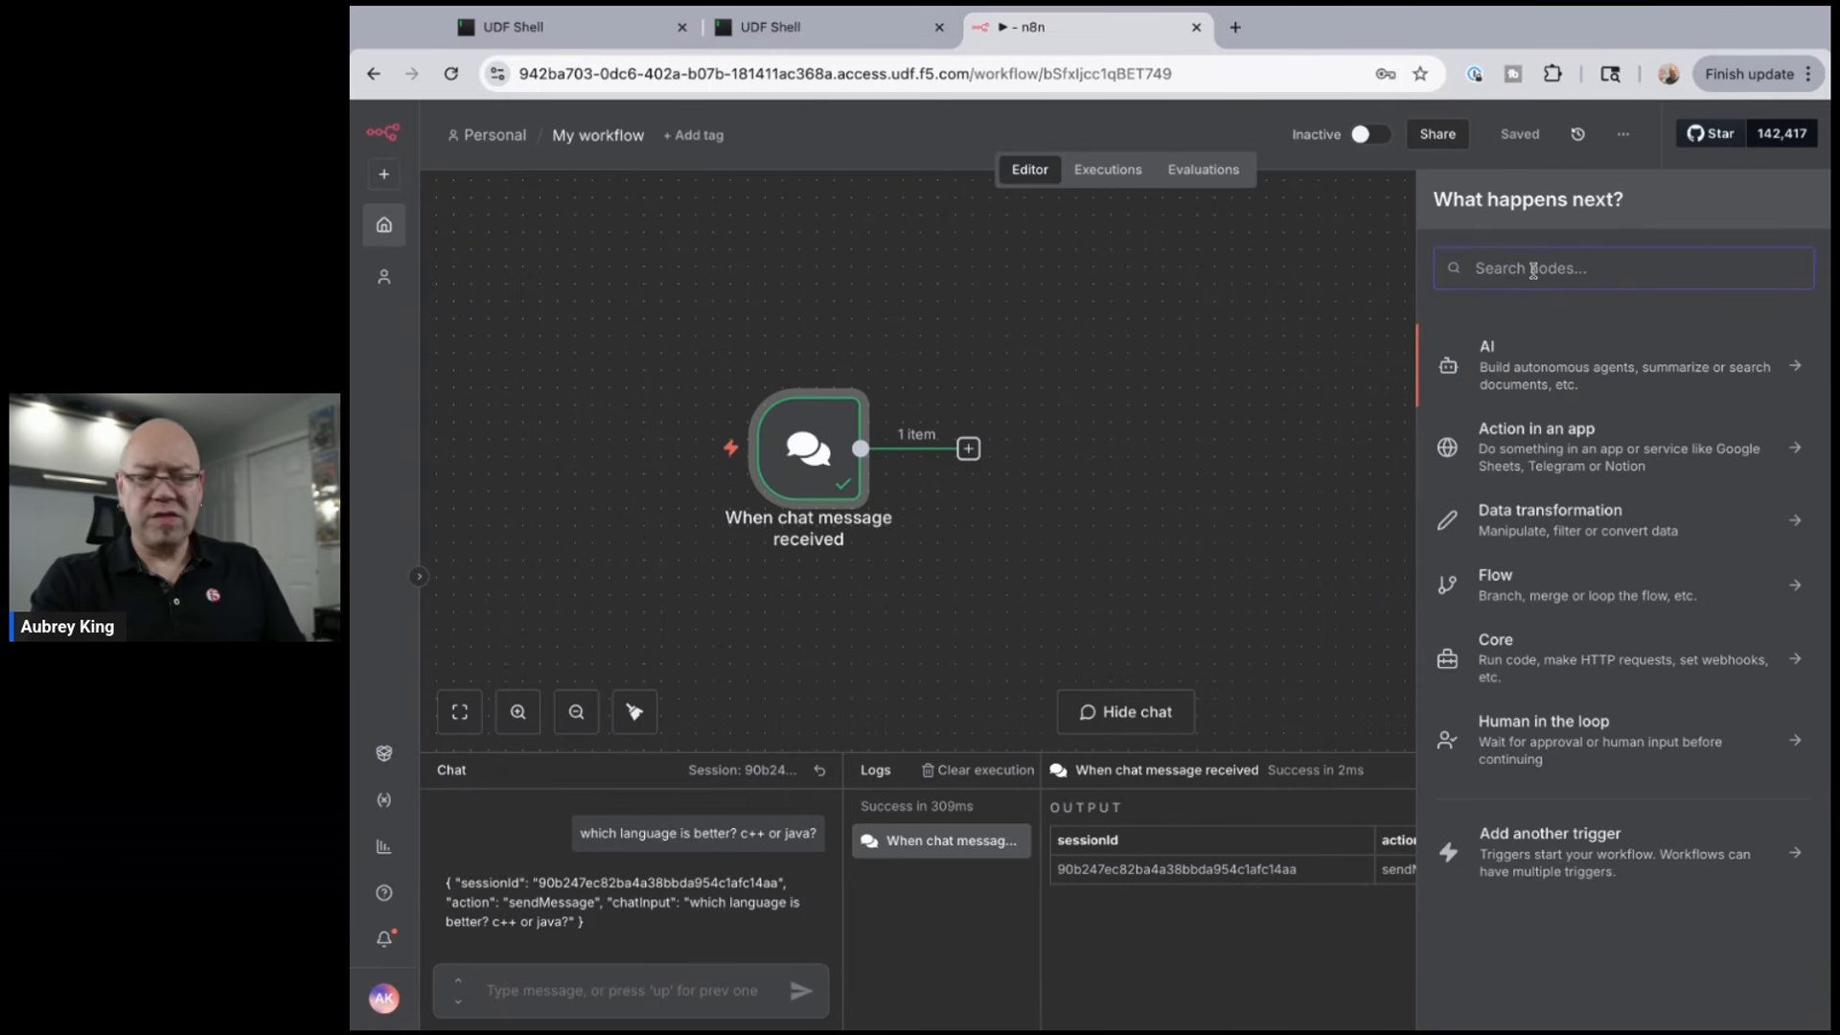
type("text")
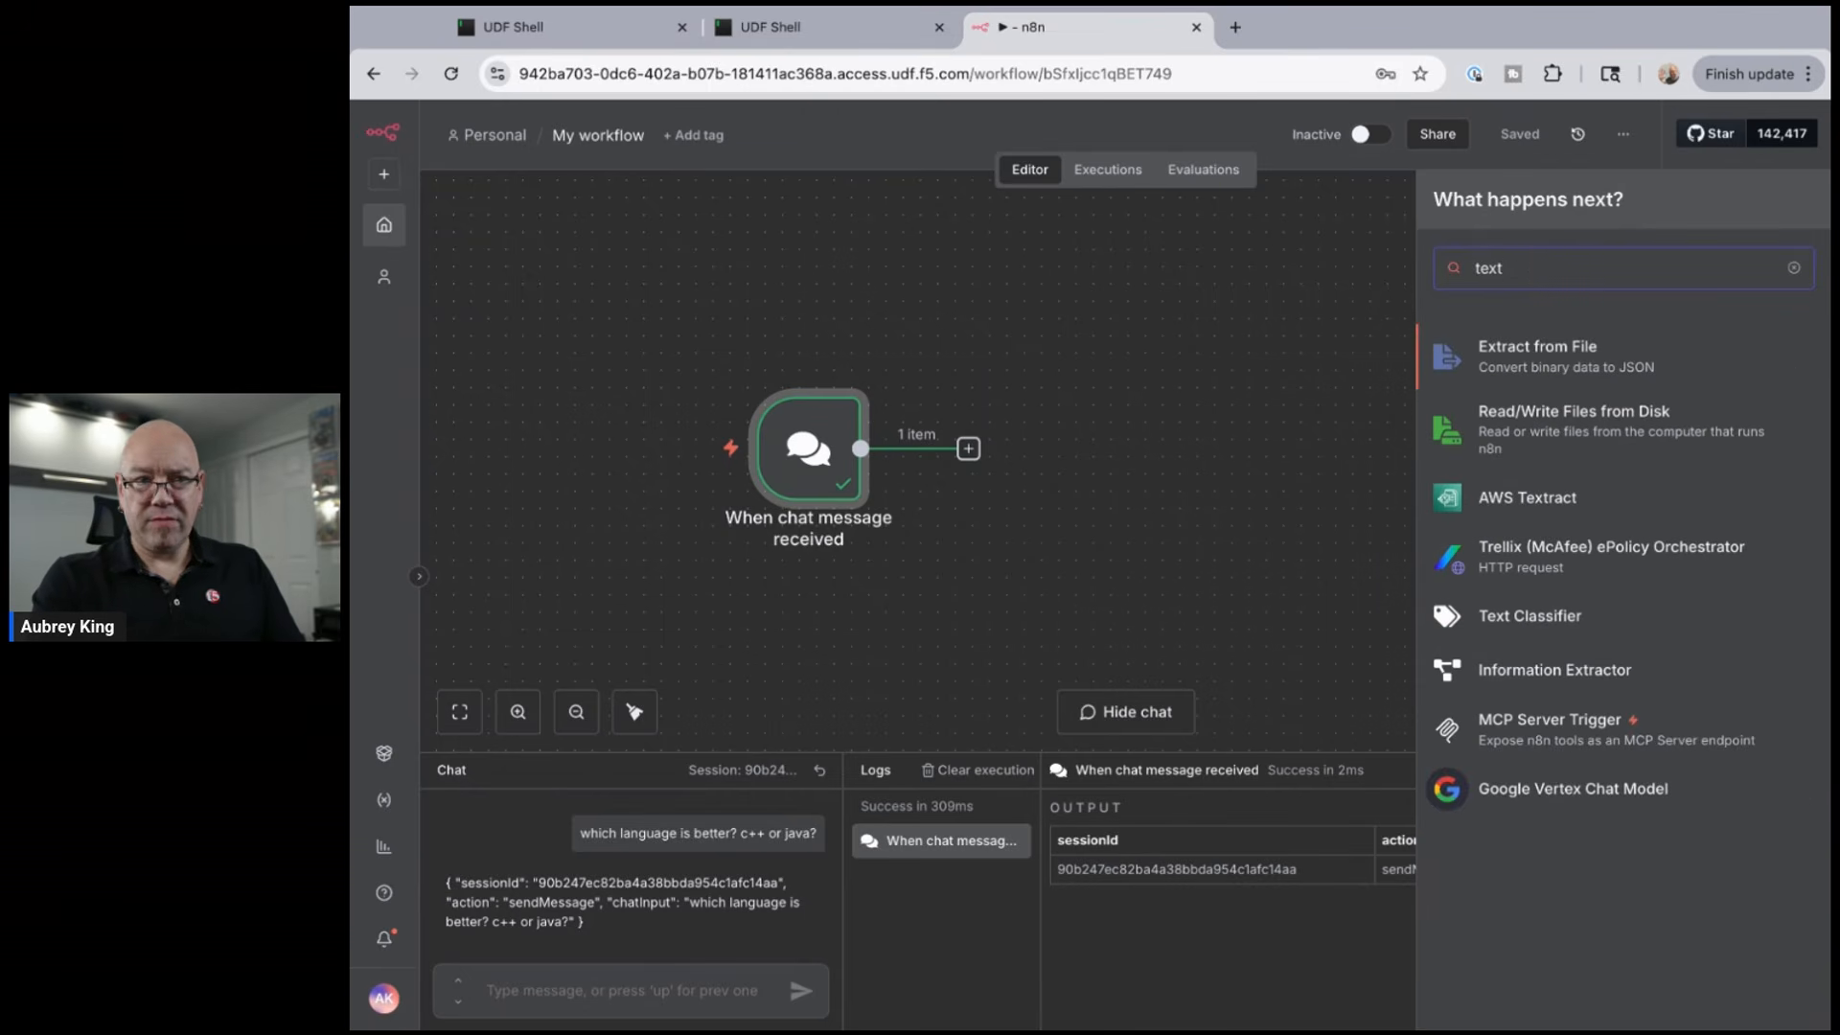
left_click(1556, 629)
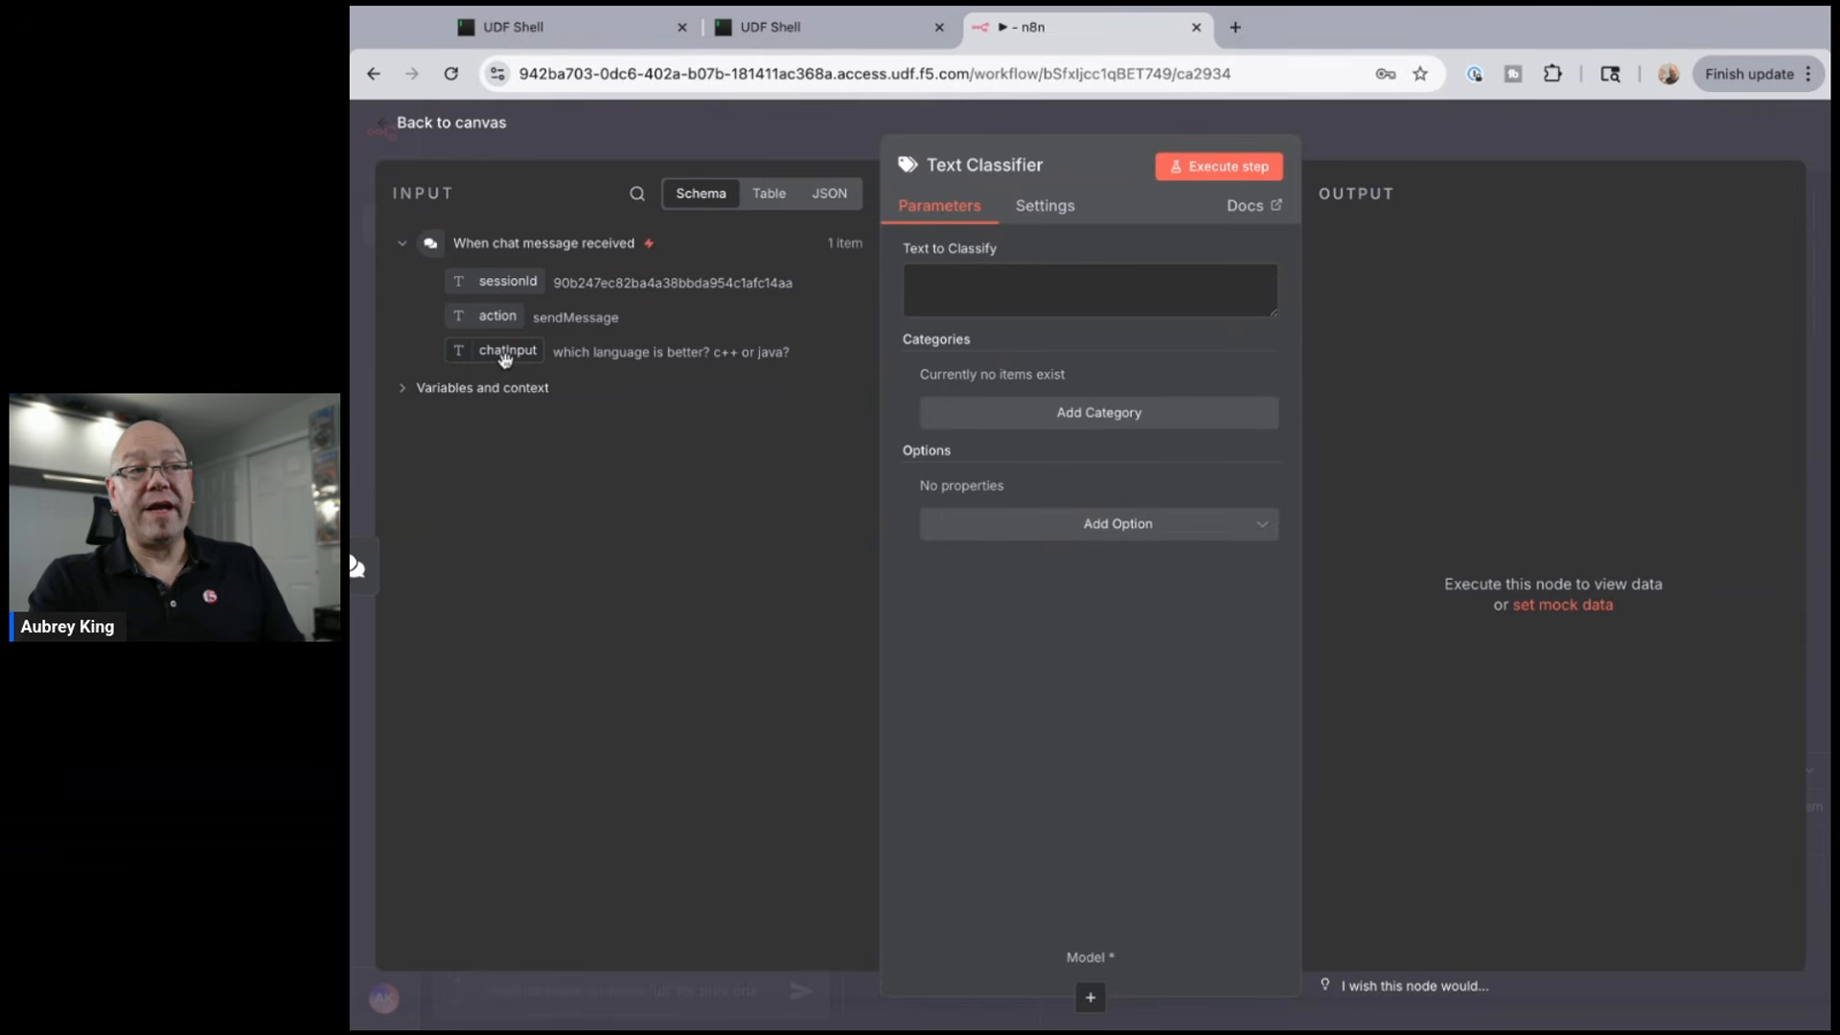
left_click(833, 196)
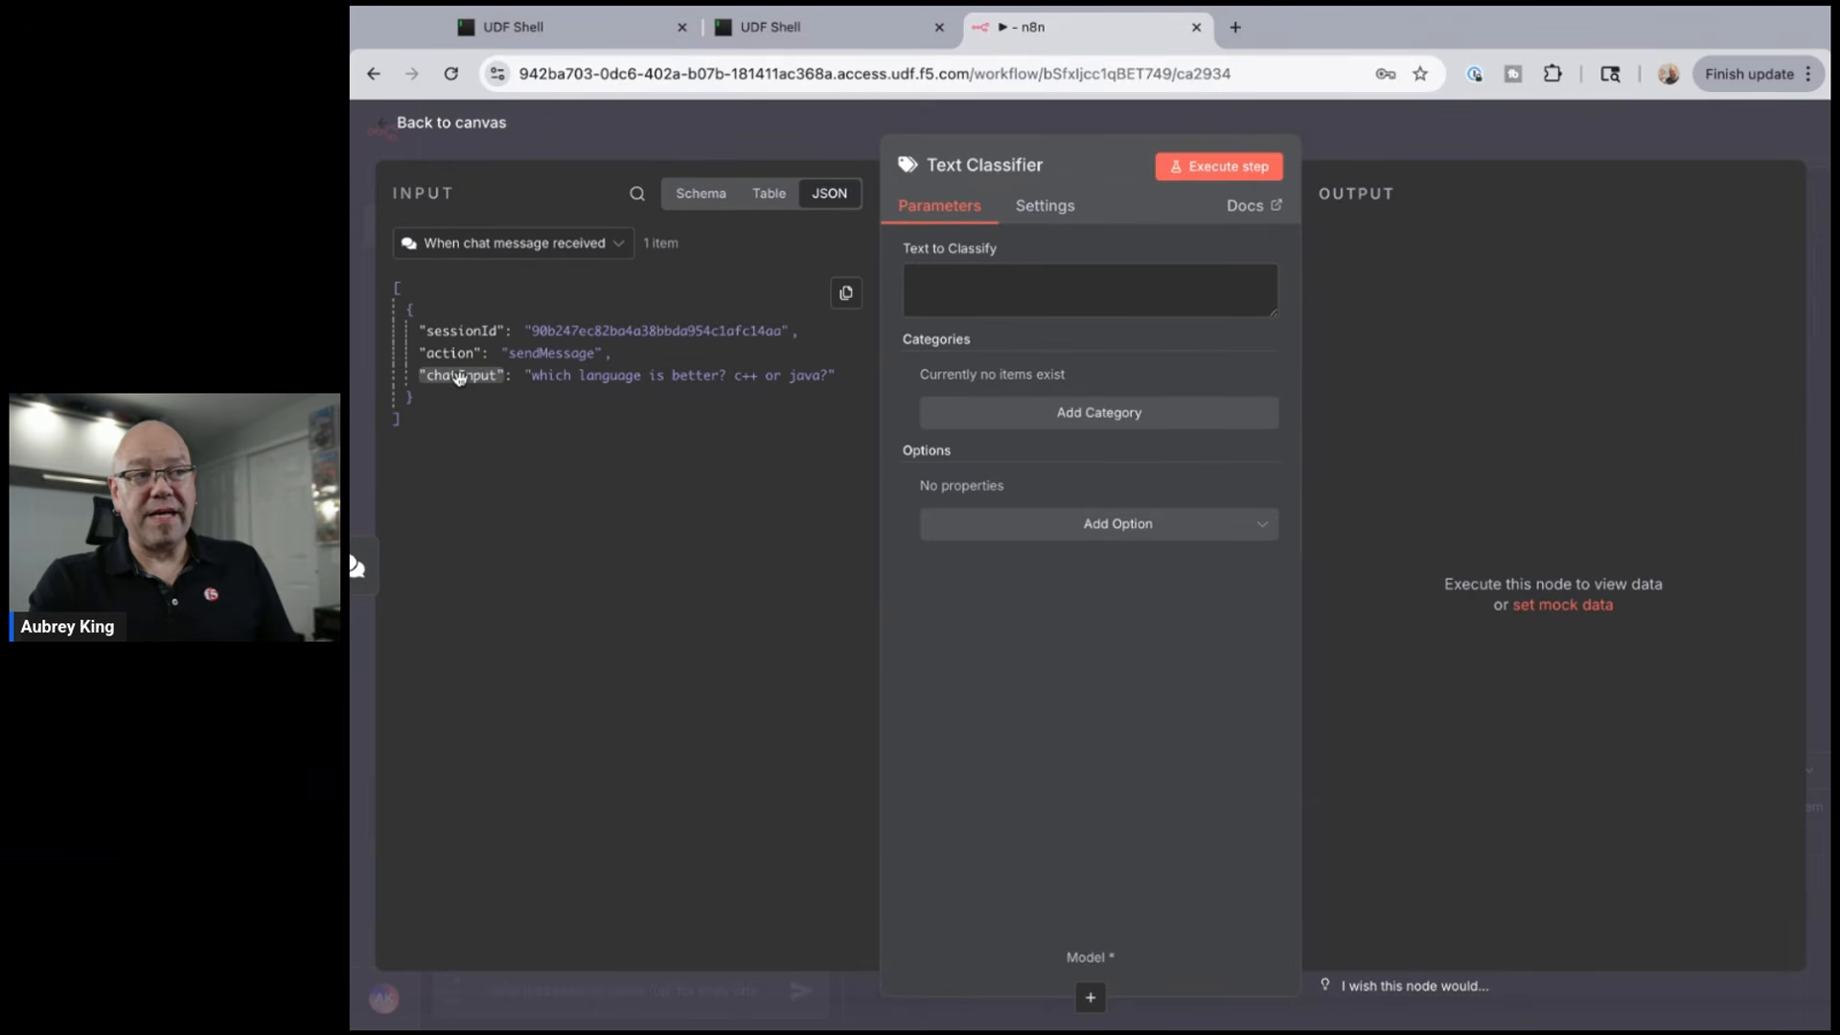
- Map chatInput into the classifier's text and add a first category named Reasoning
left_click_drag(460, 376, 942, 288)
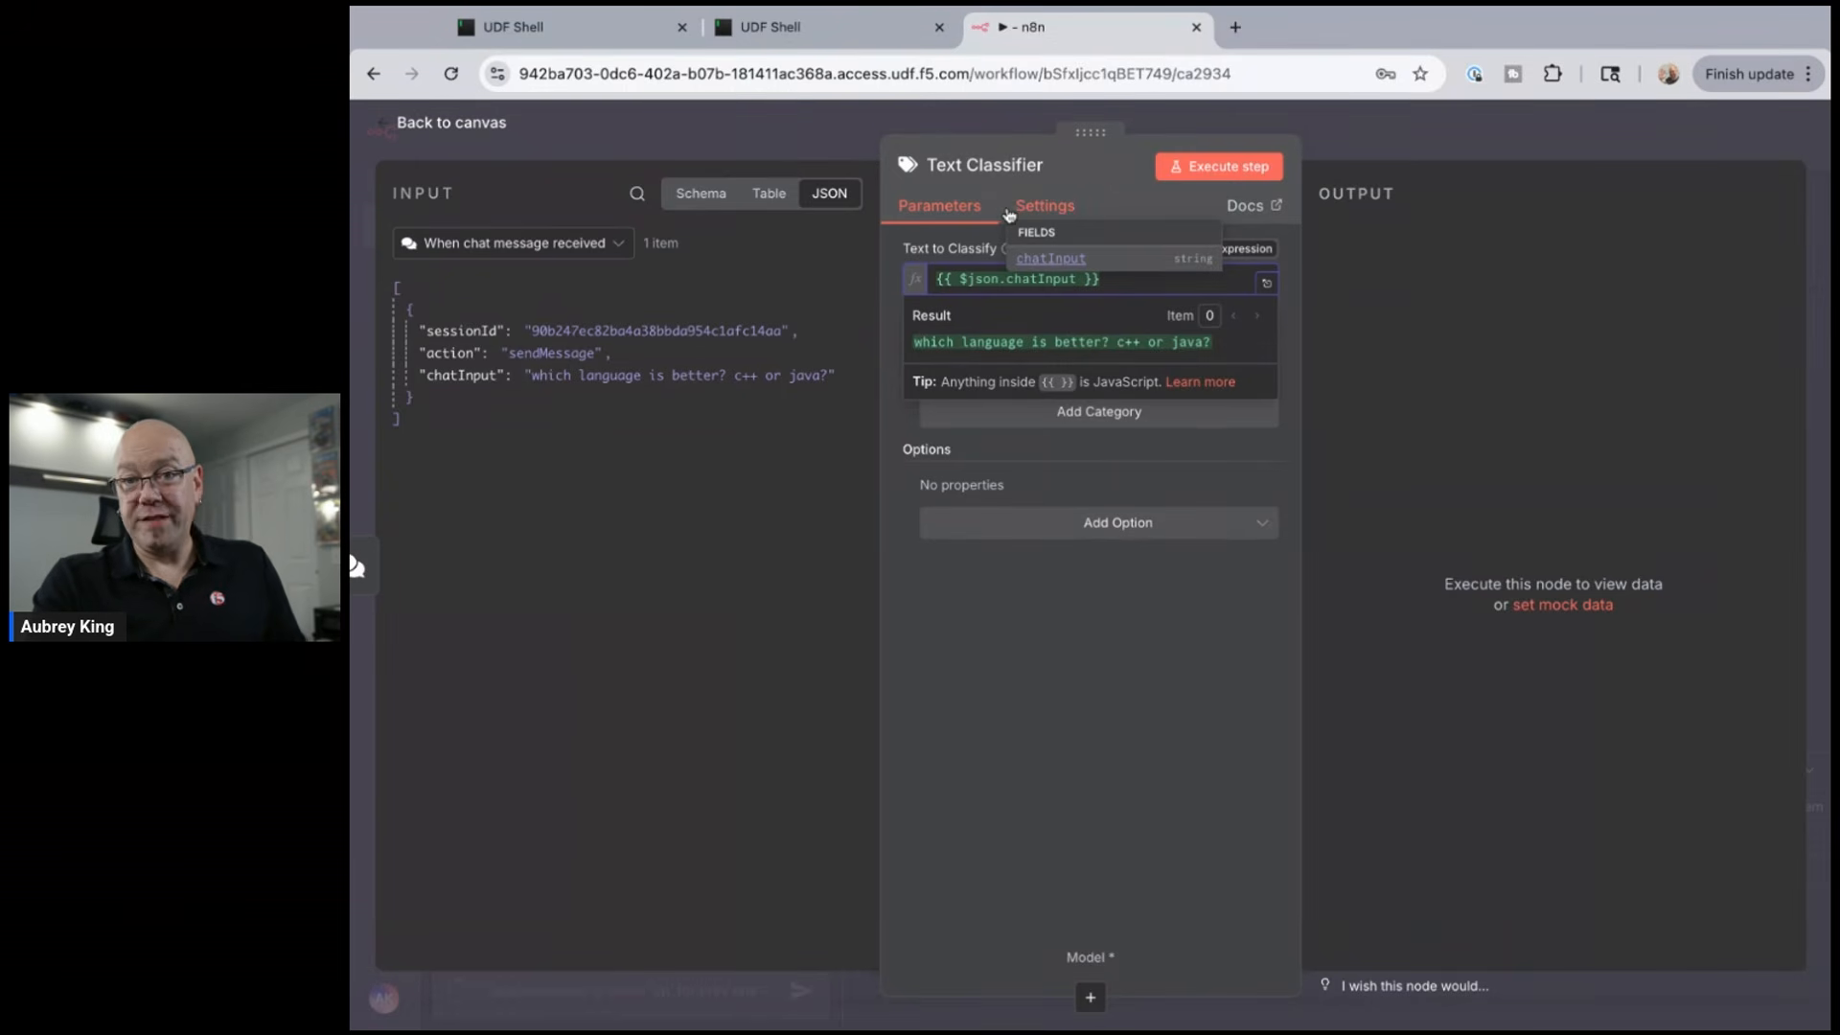
left_click(997, 420)
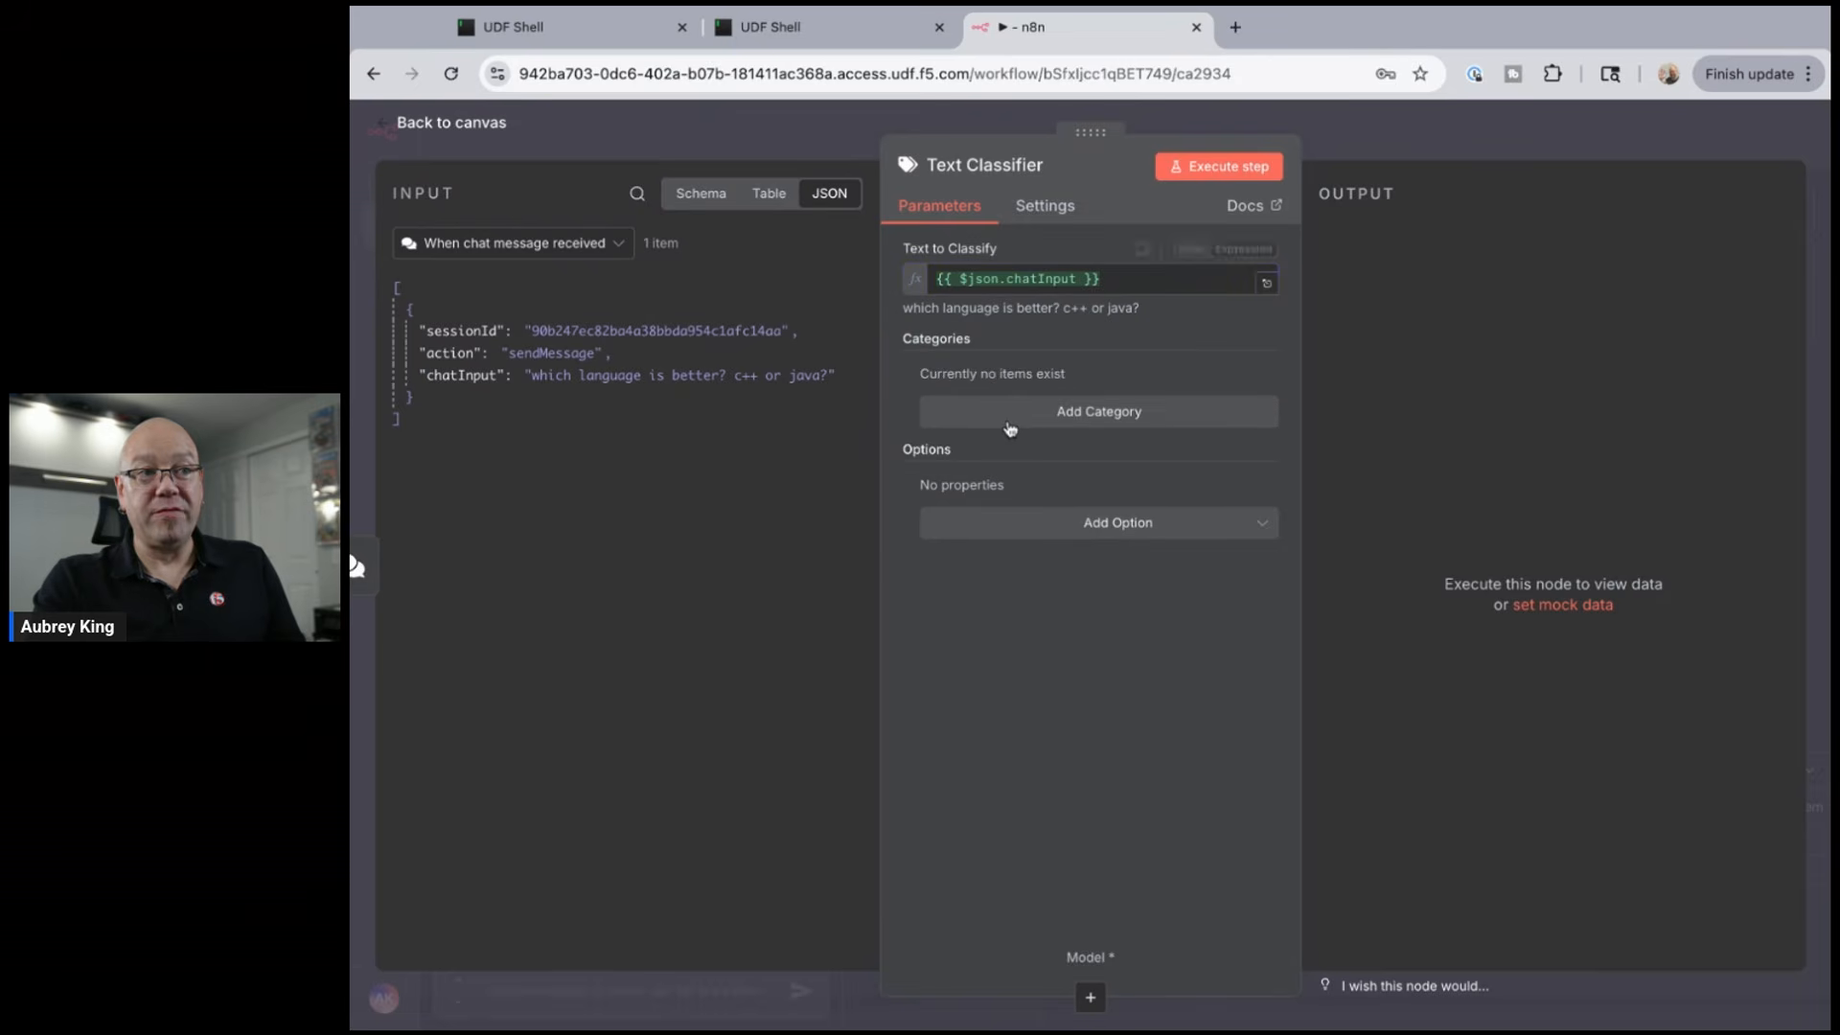
left_click(1012, 423)
left_click(1019, 419)
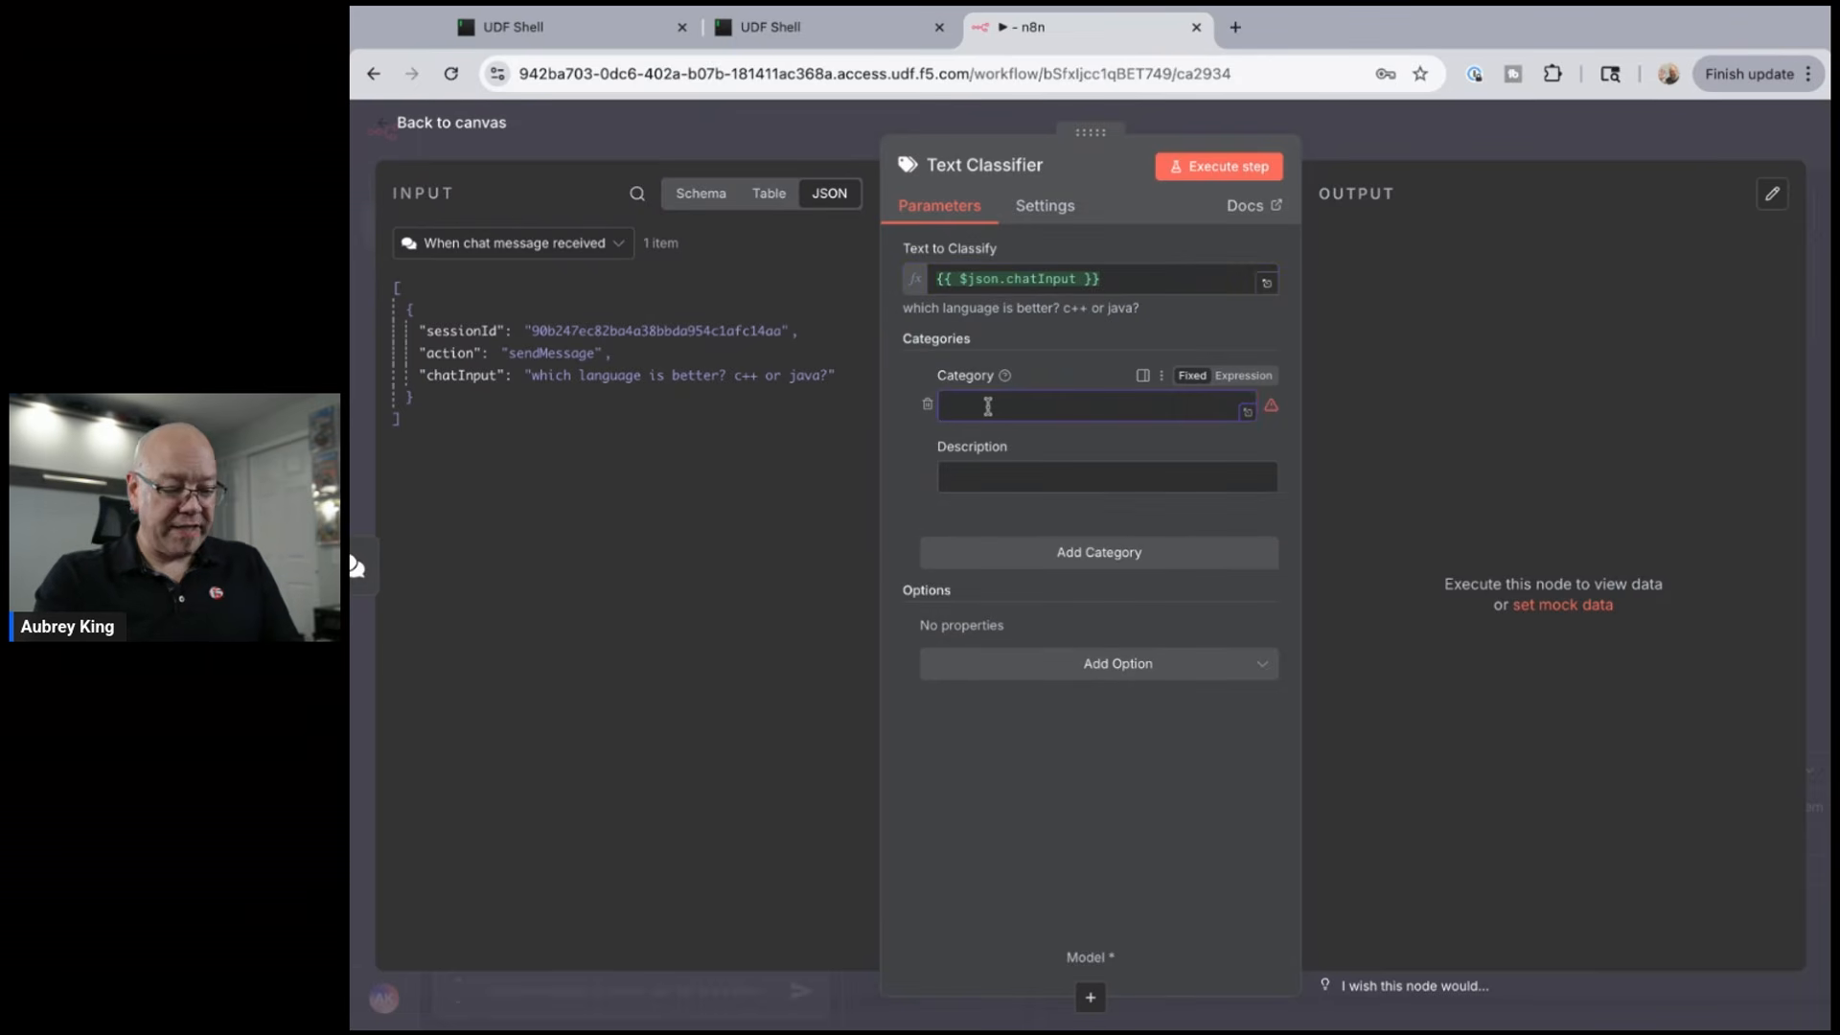
type("Reasoning")
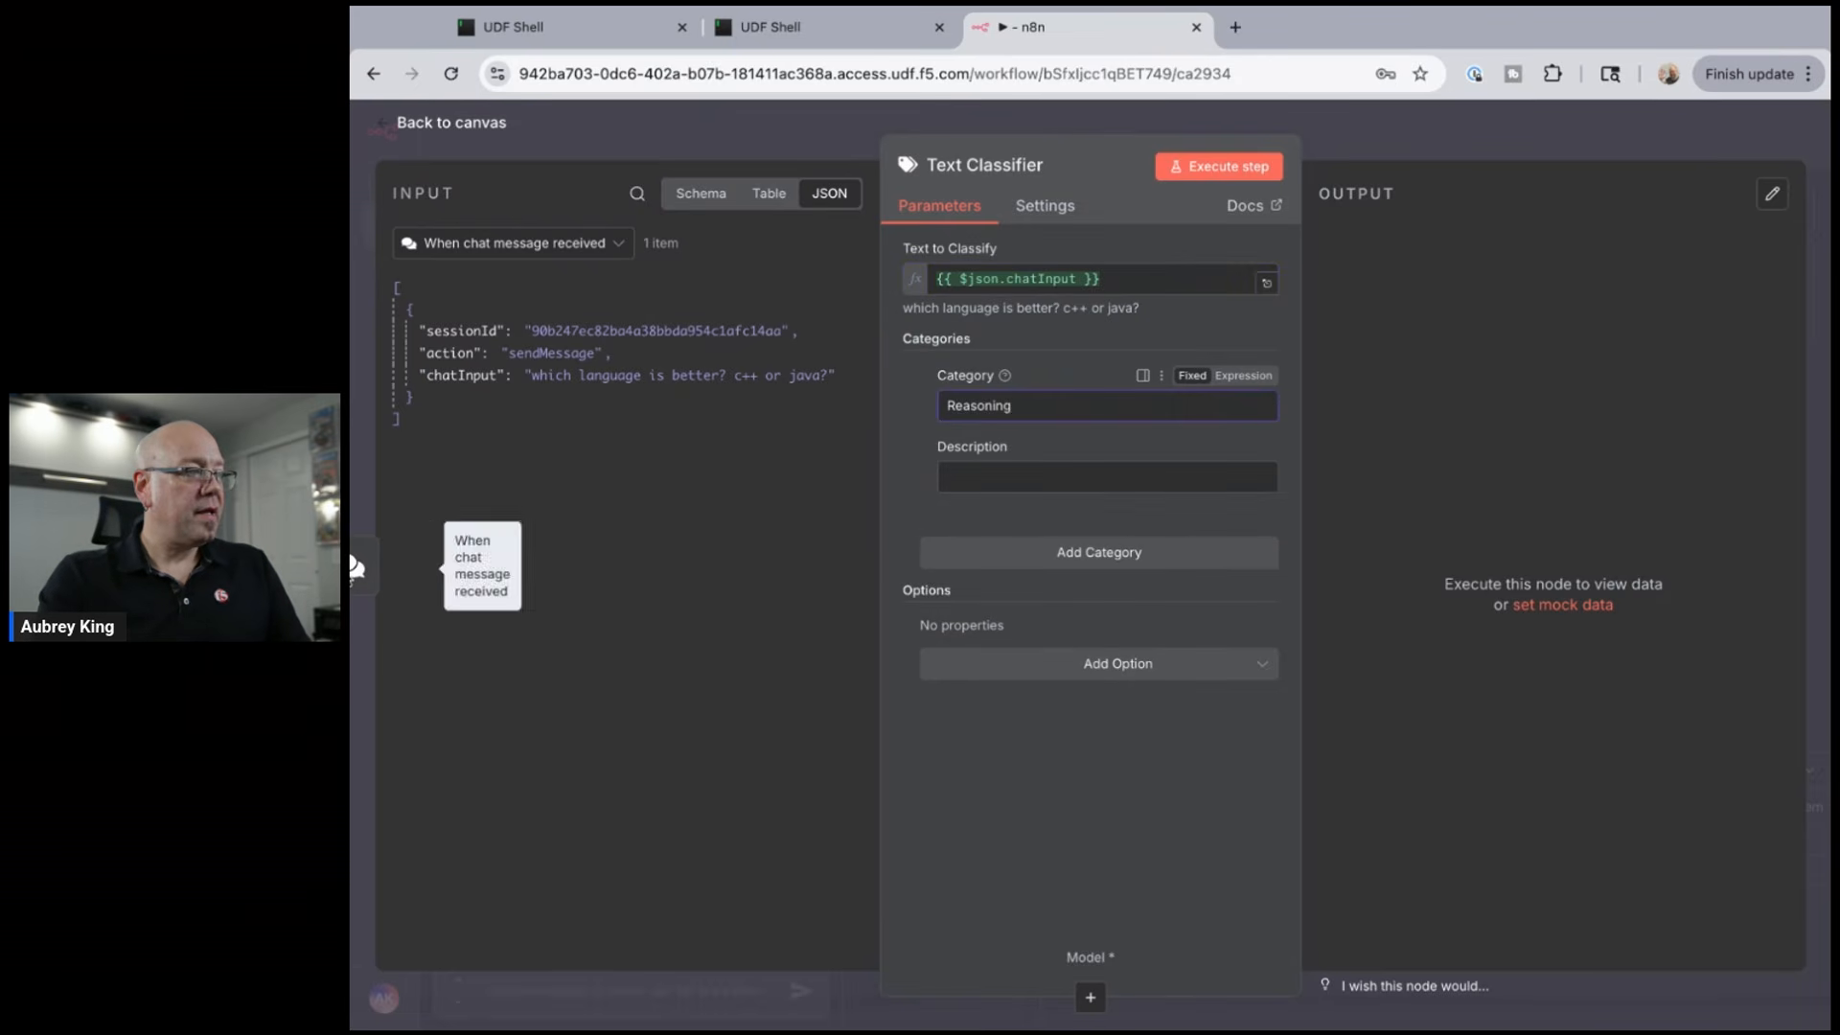
- Paste the Reasoning category's description, then add a second category slot
key("super+Tab")
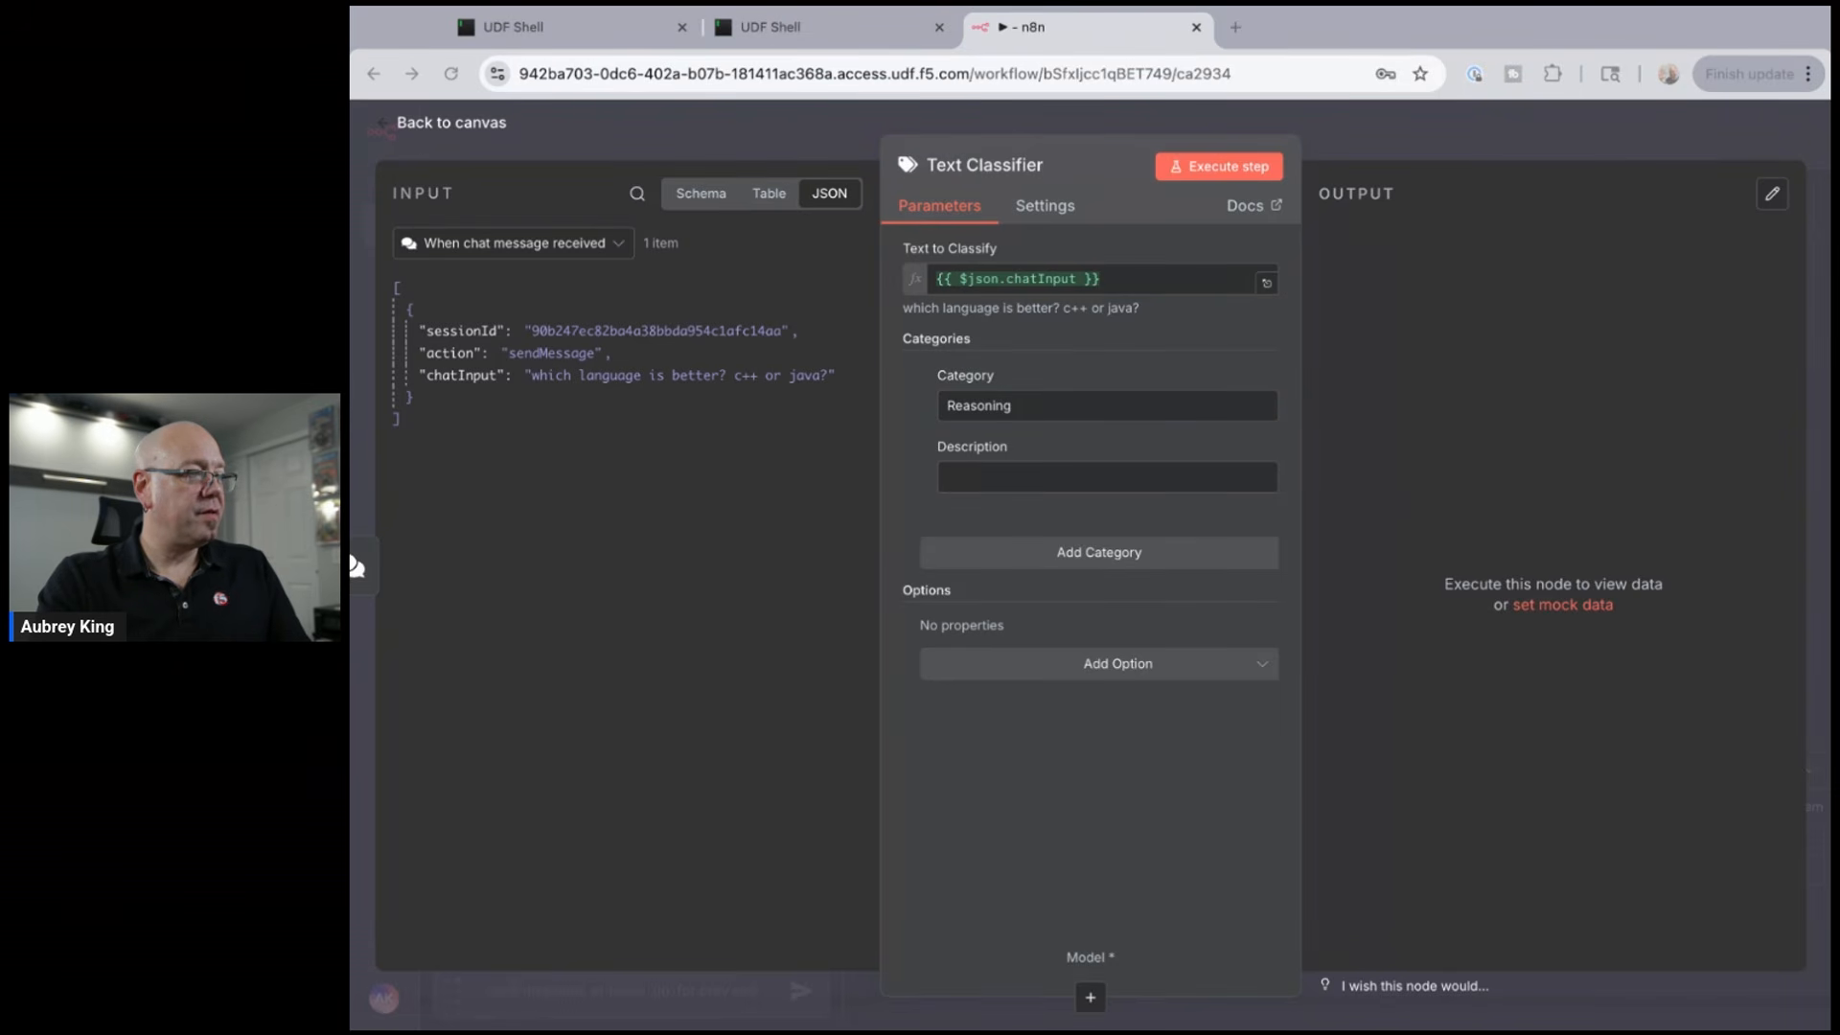
left_click(1107, 477)
left_click(1107, 478)
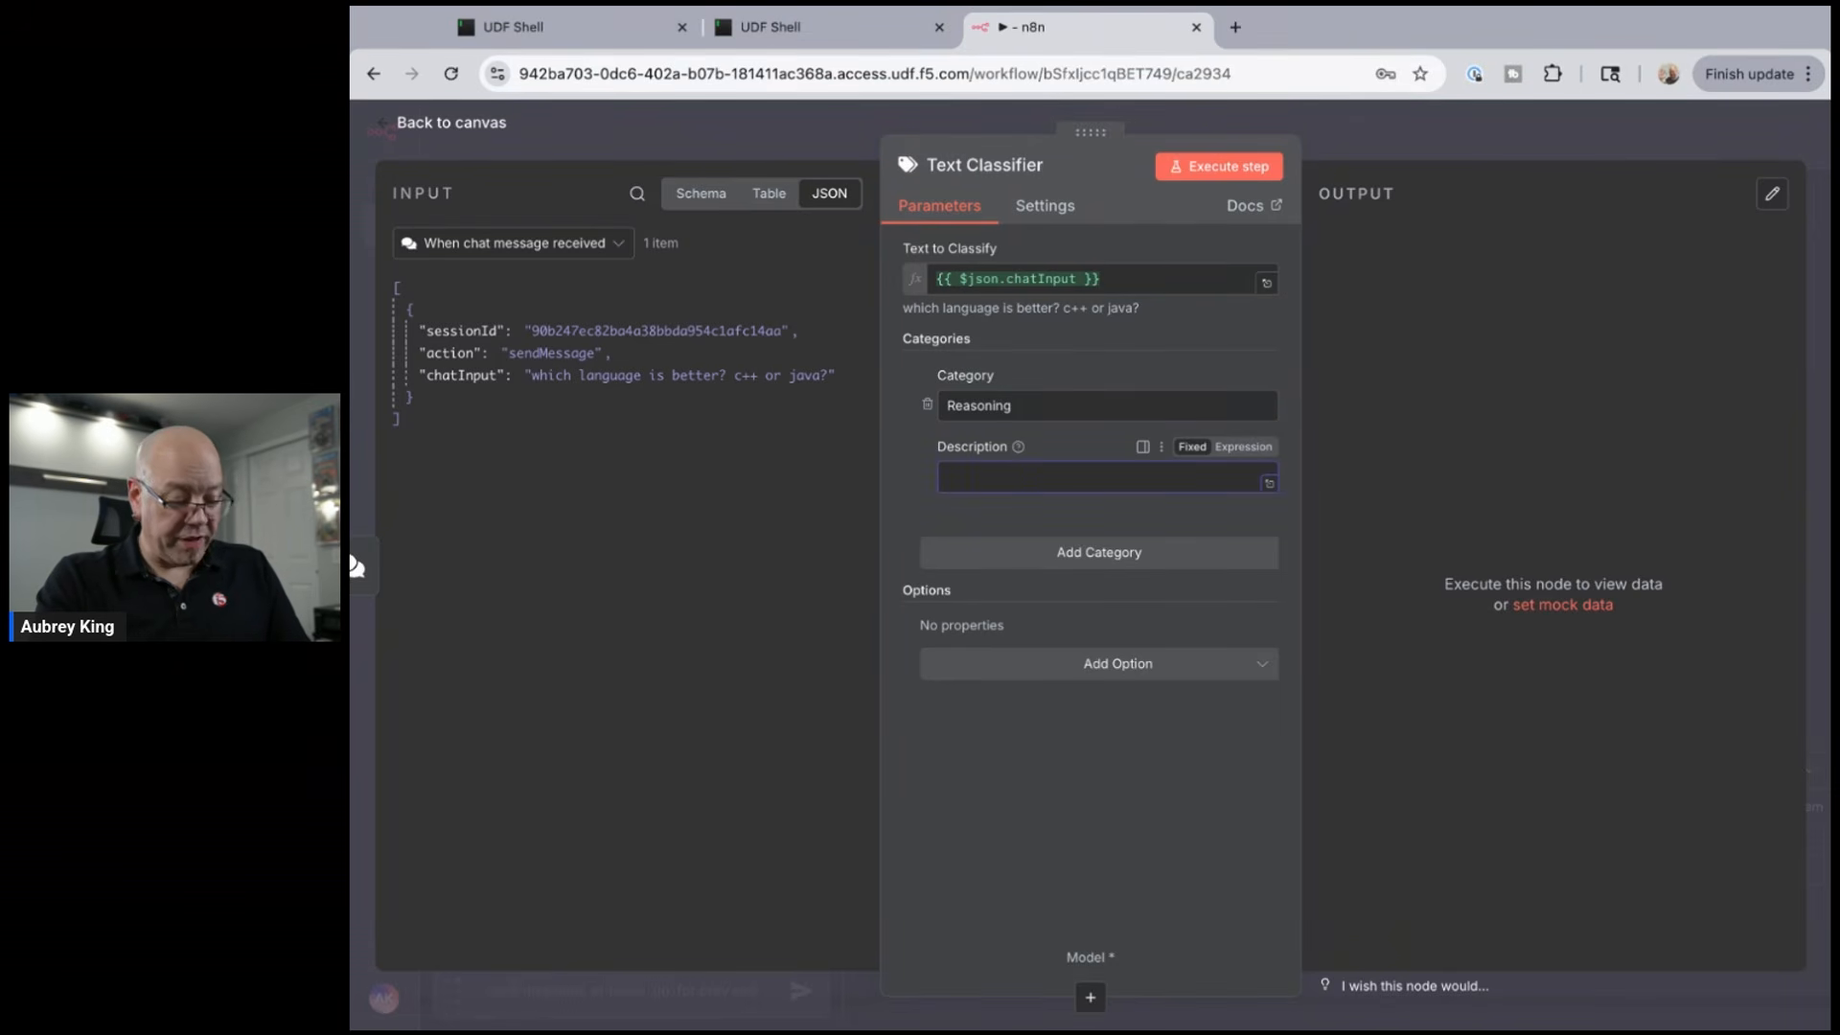
key("super+v")
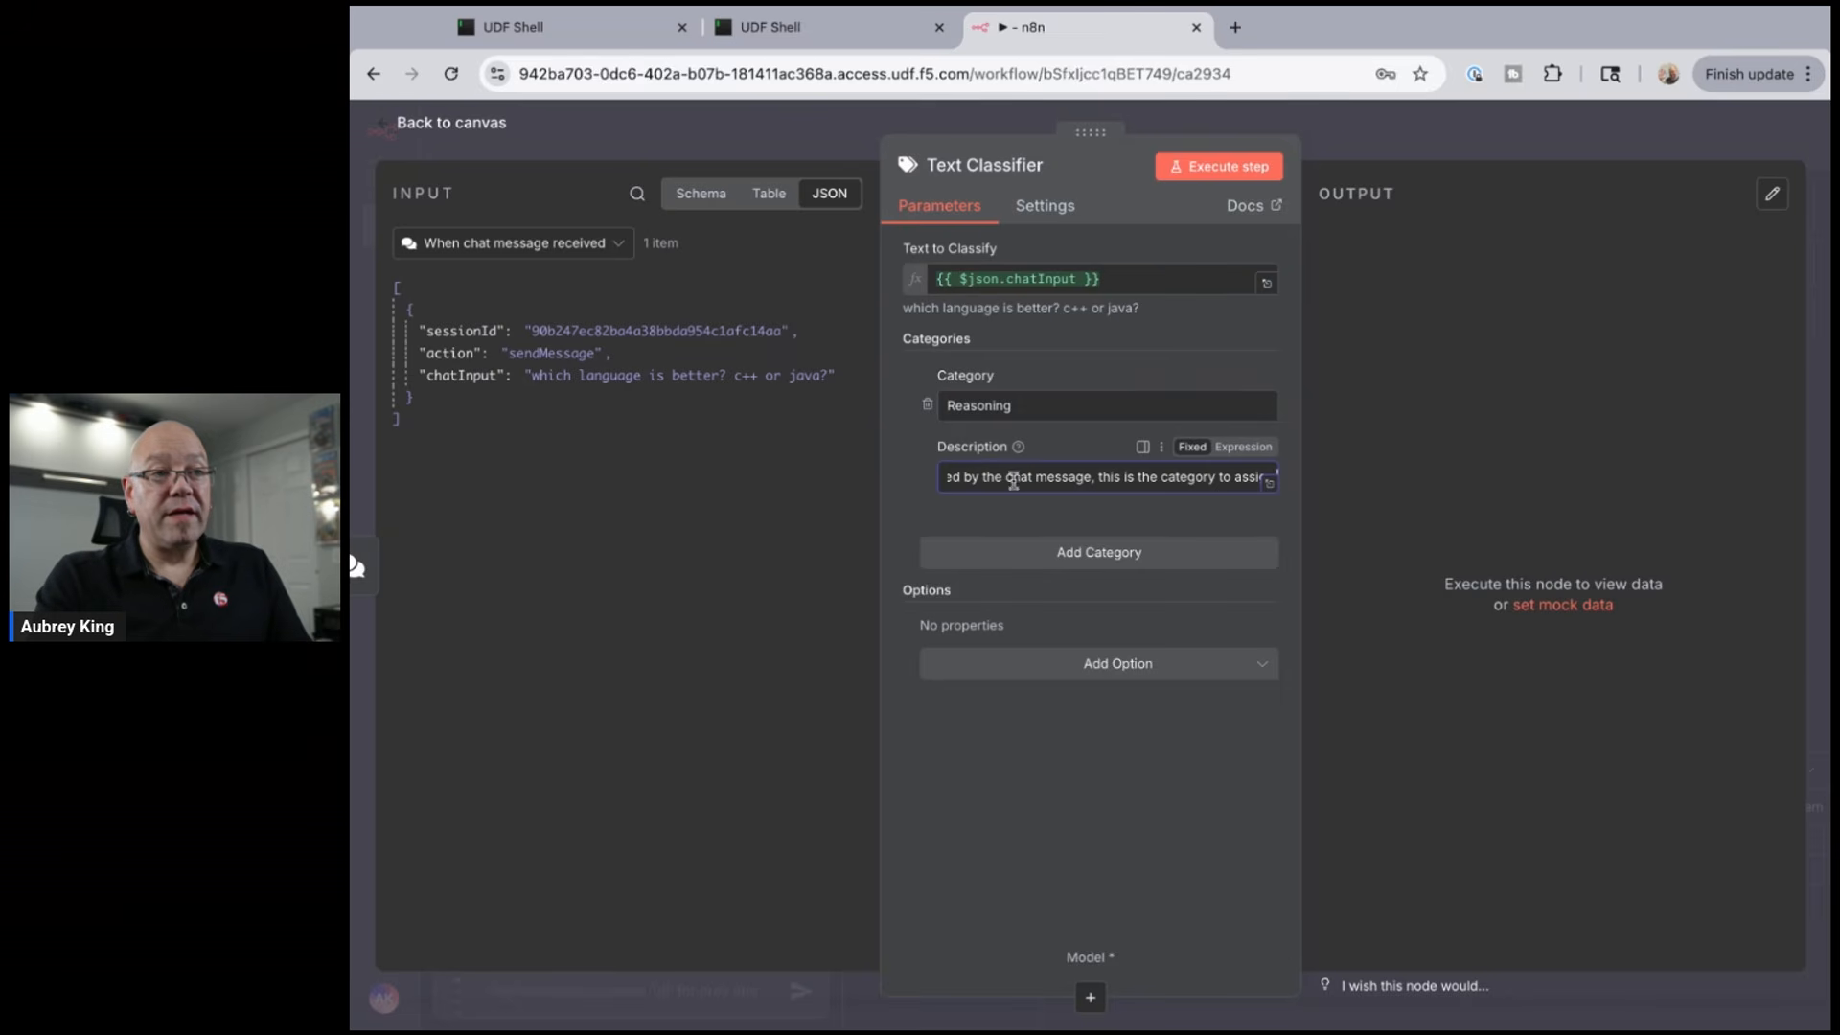
scroll(1056, 488, "left", 3)
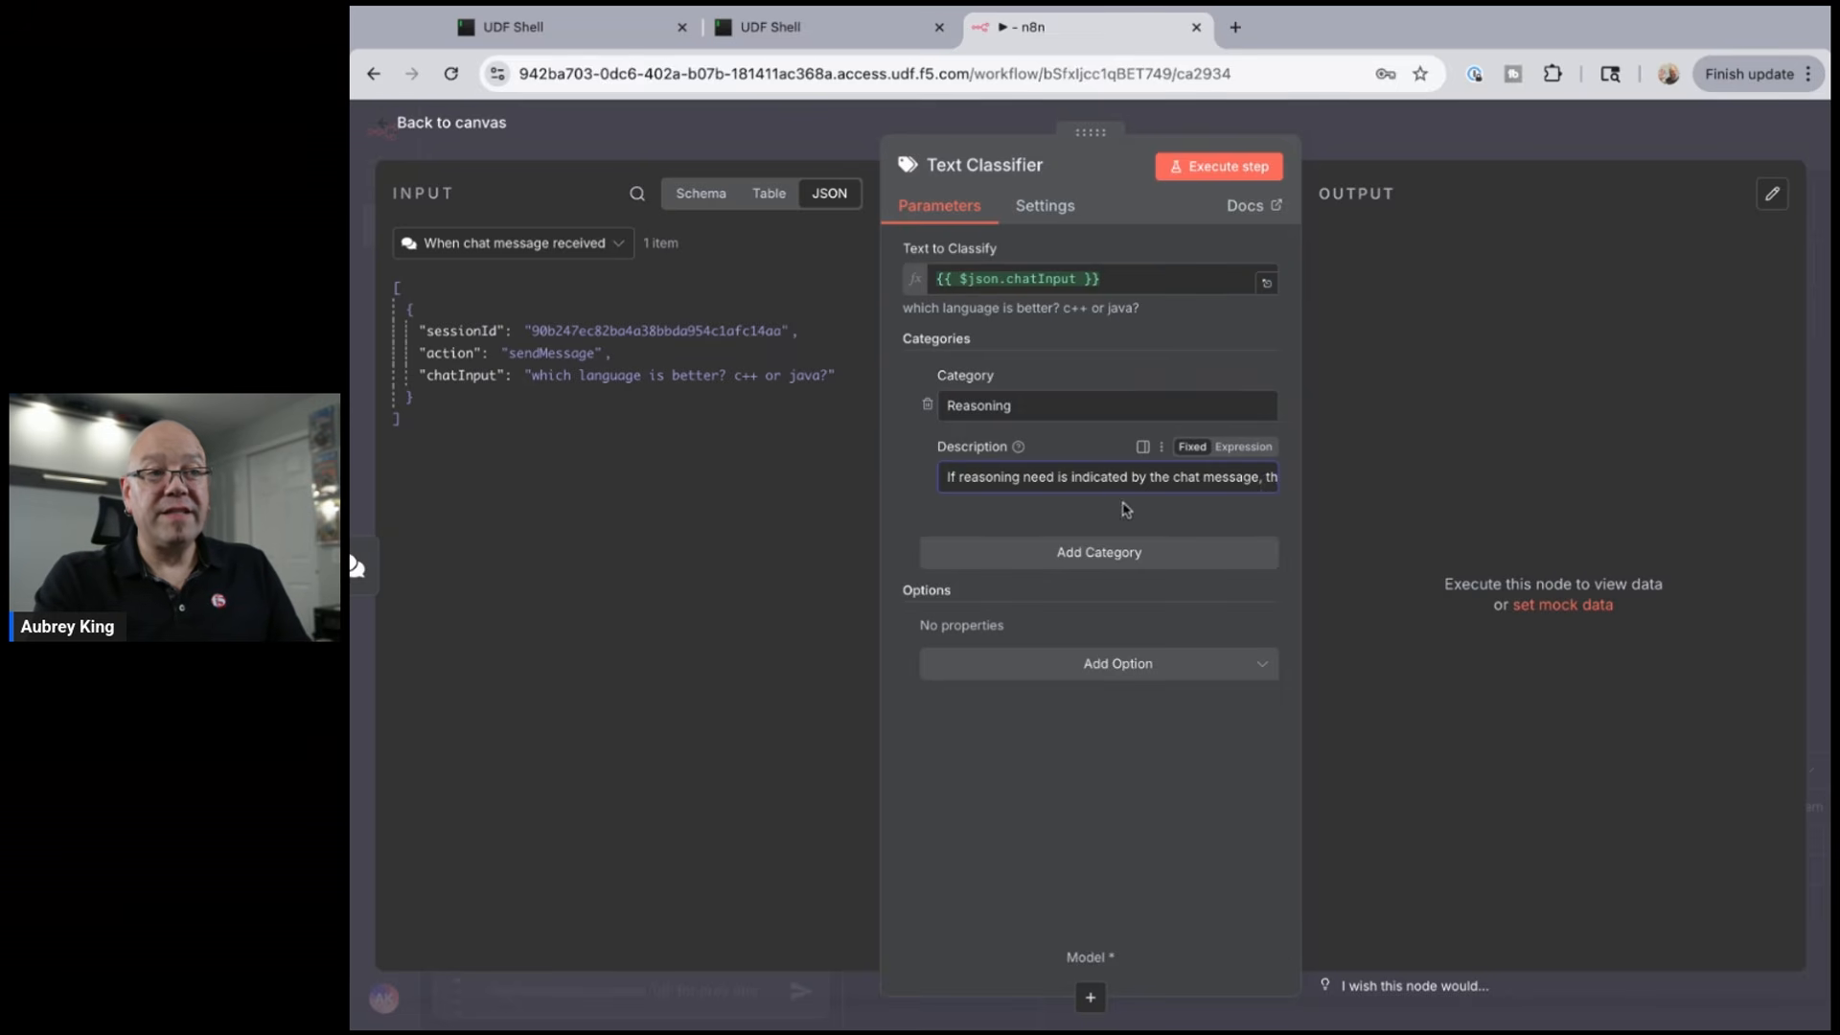
scroll(1071, 477, "right", 2)
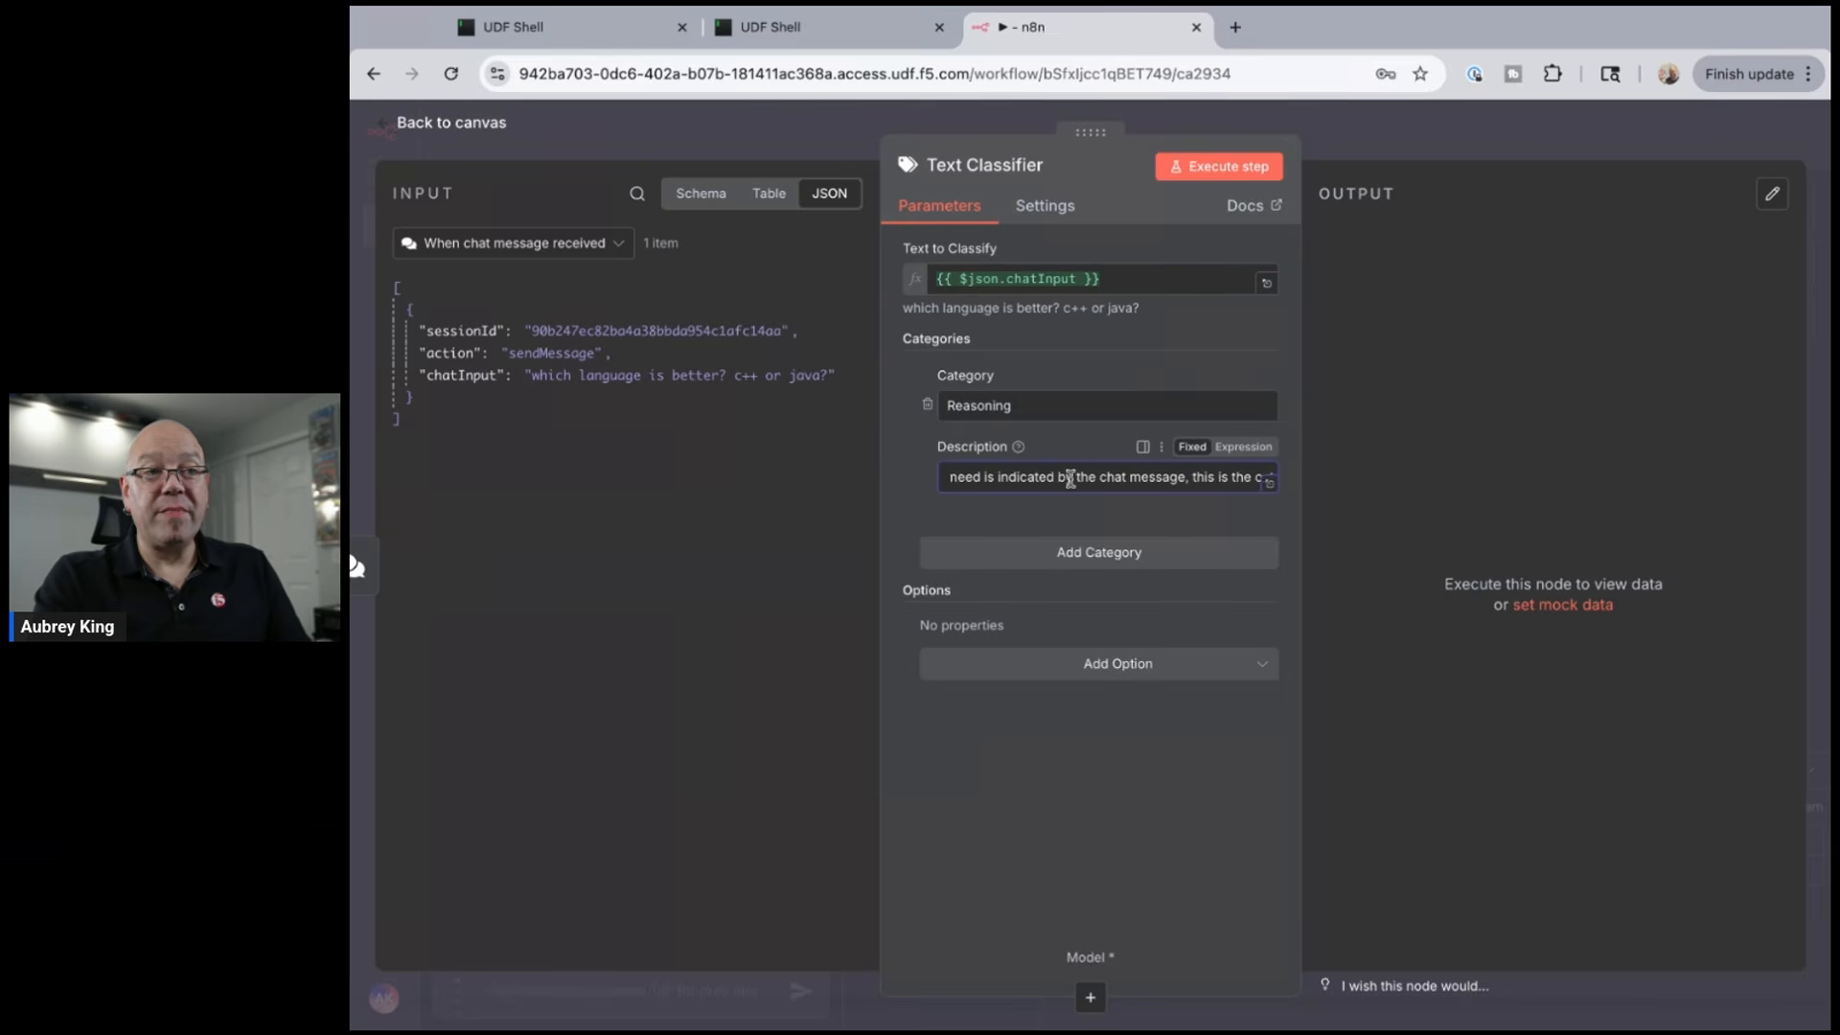
scroll(1070, 477, "right", 2)
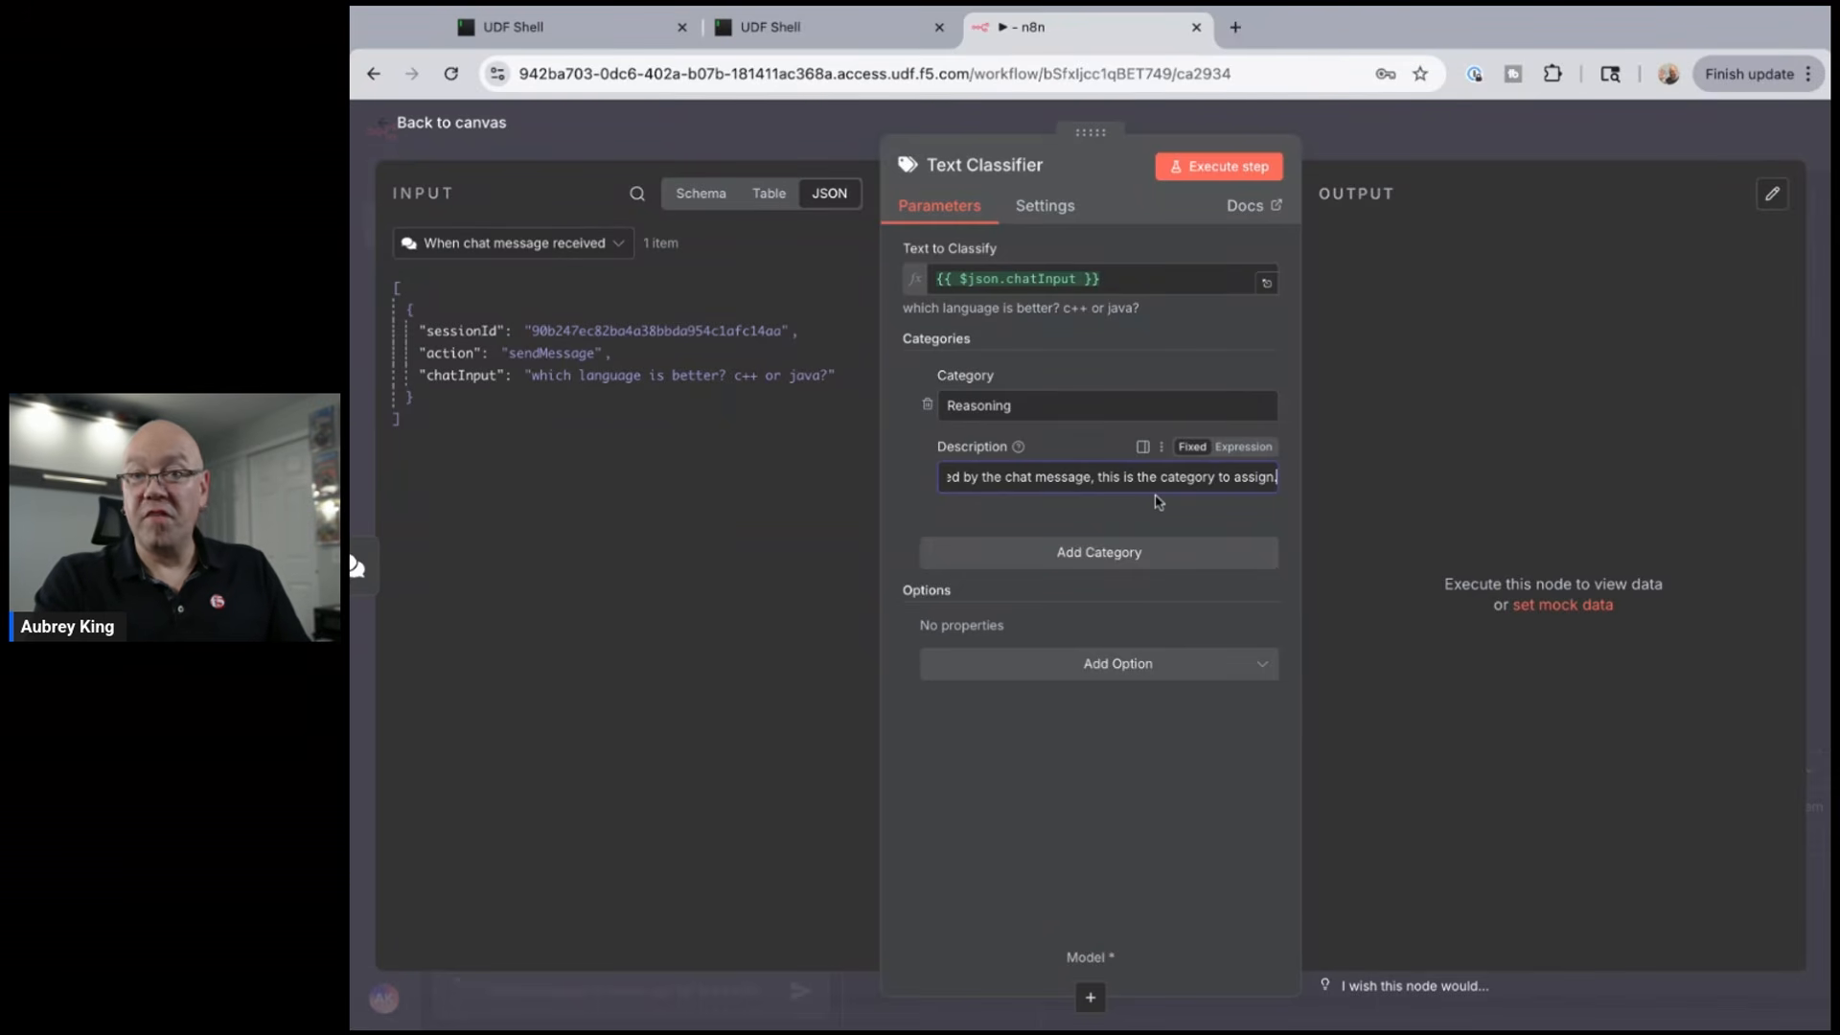
left_click(1090, 551)
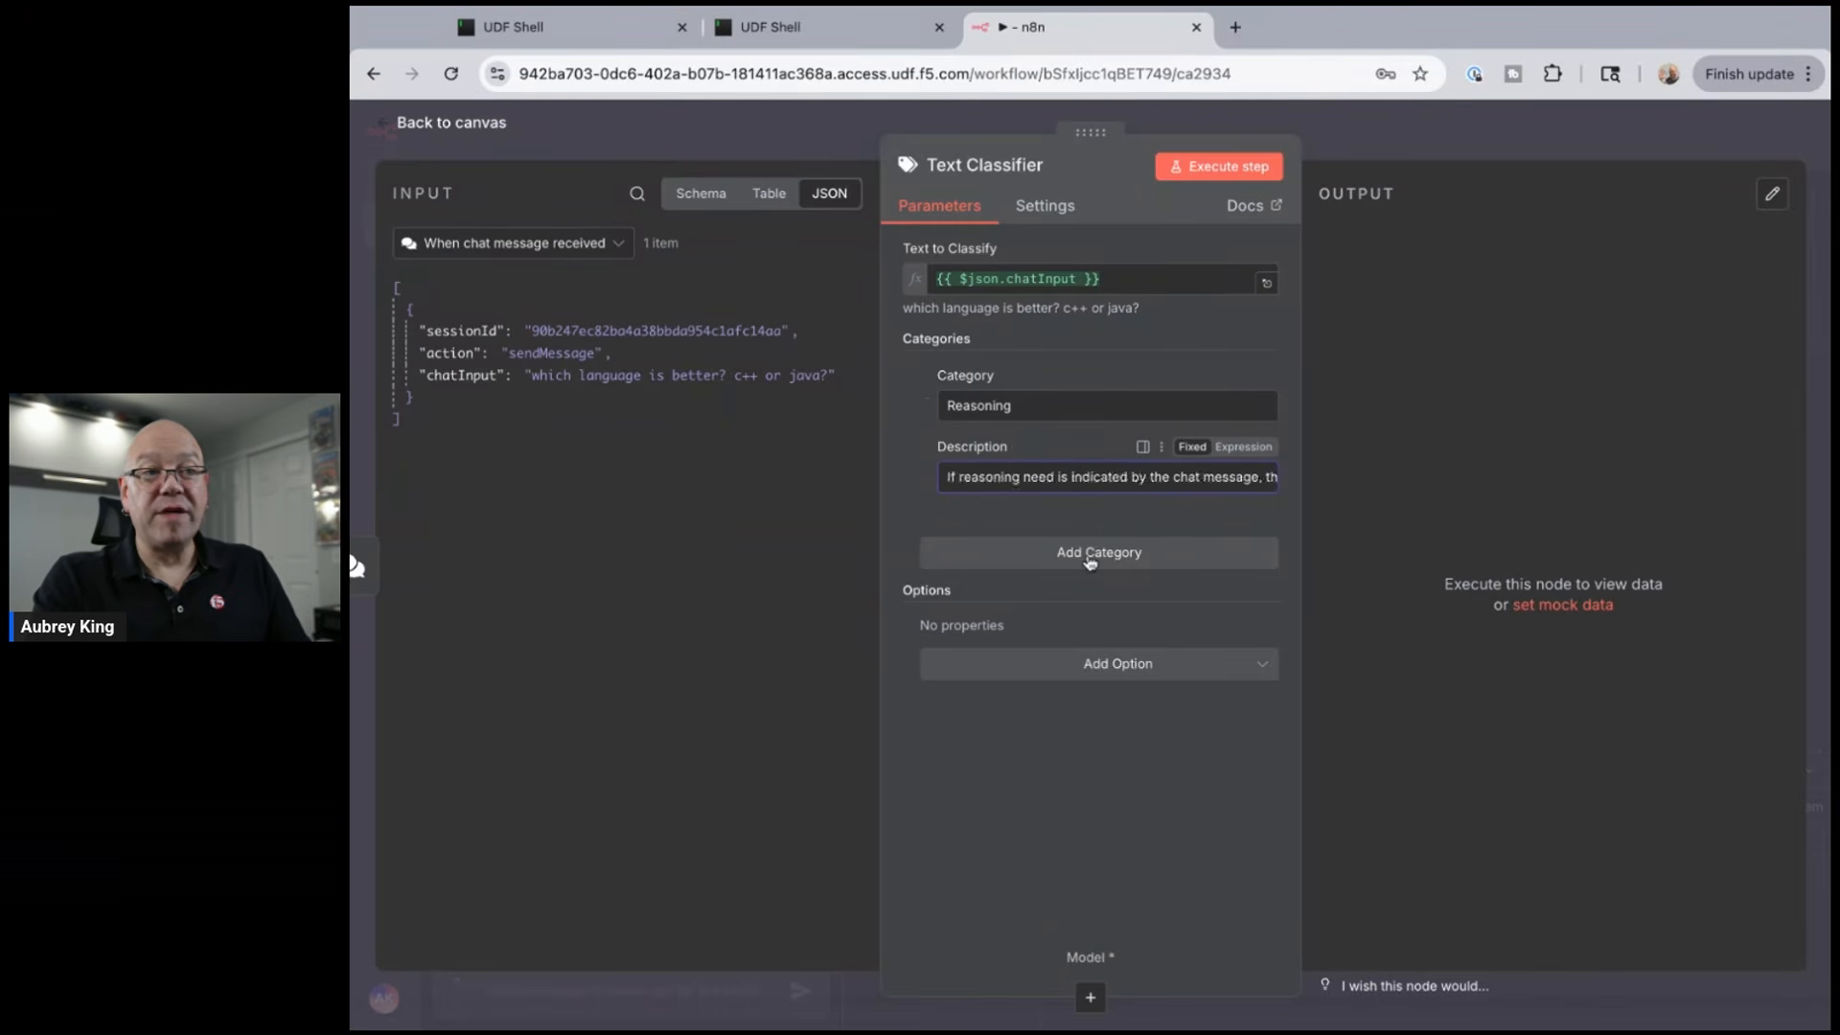
- Name the second category Coding, with a description covering code, iRules, JSON and node.js
left_click(970, 593)
type("C")
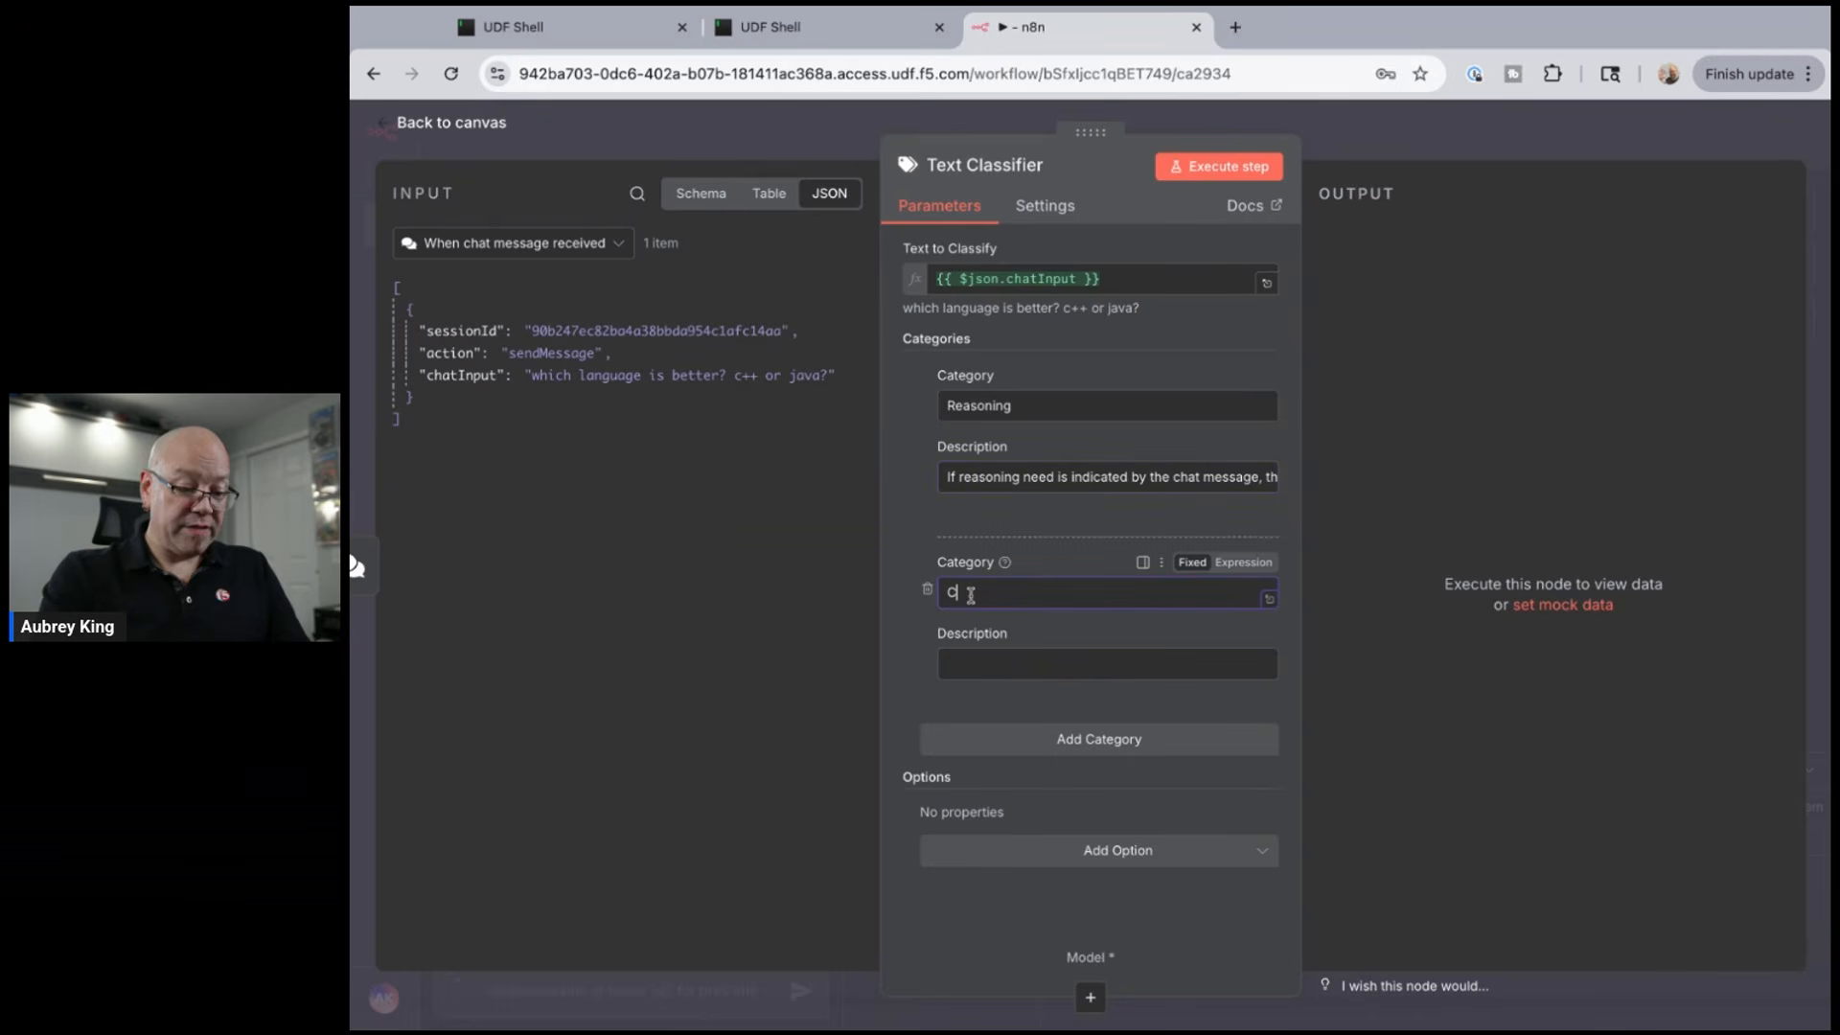
type("oding")
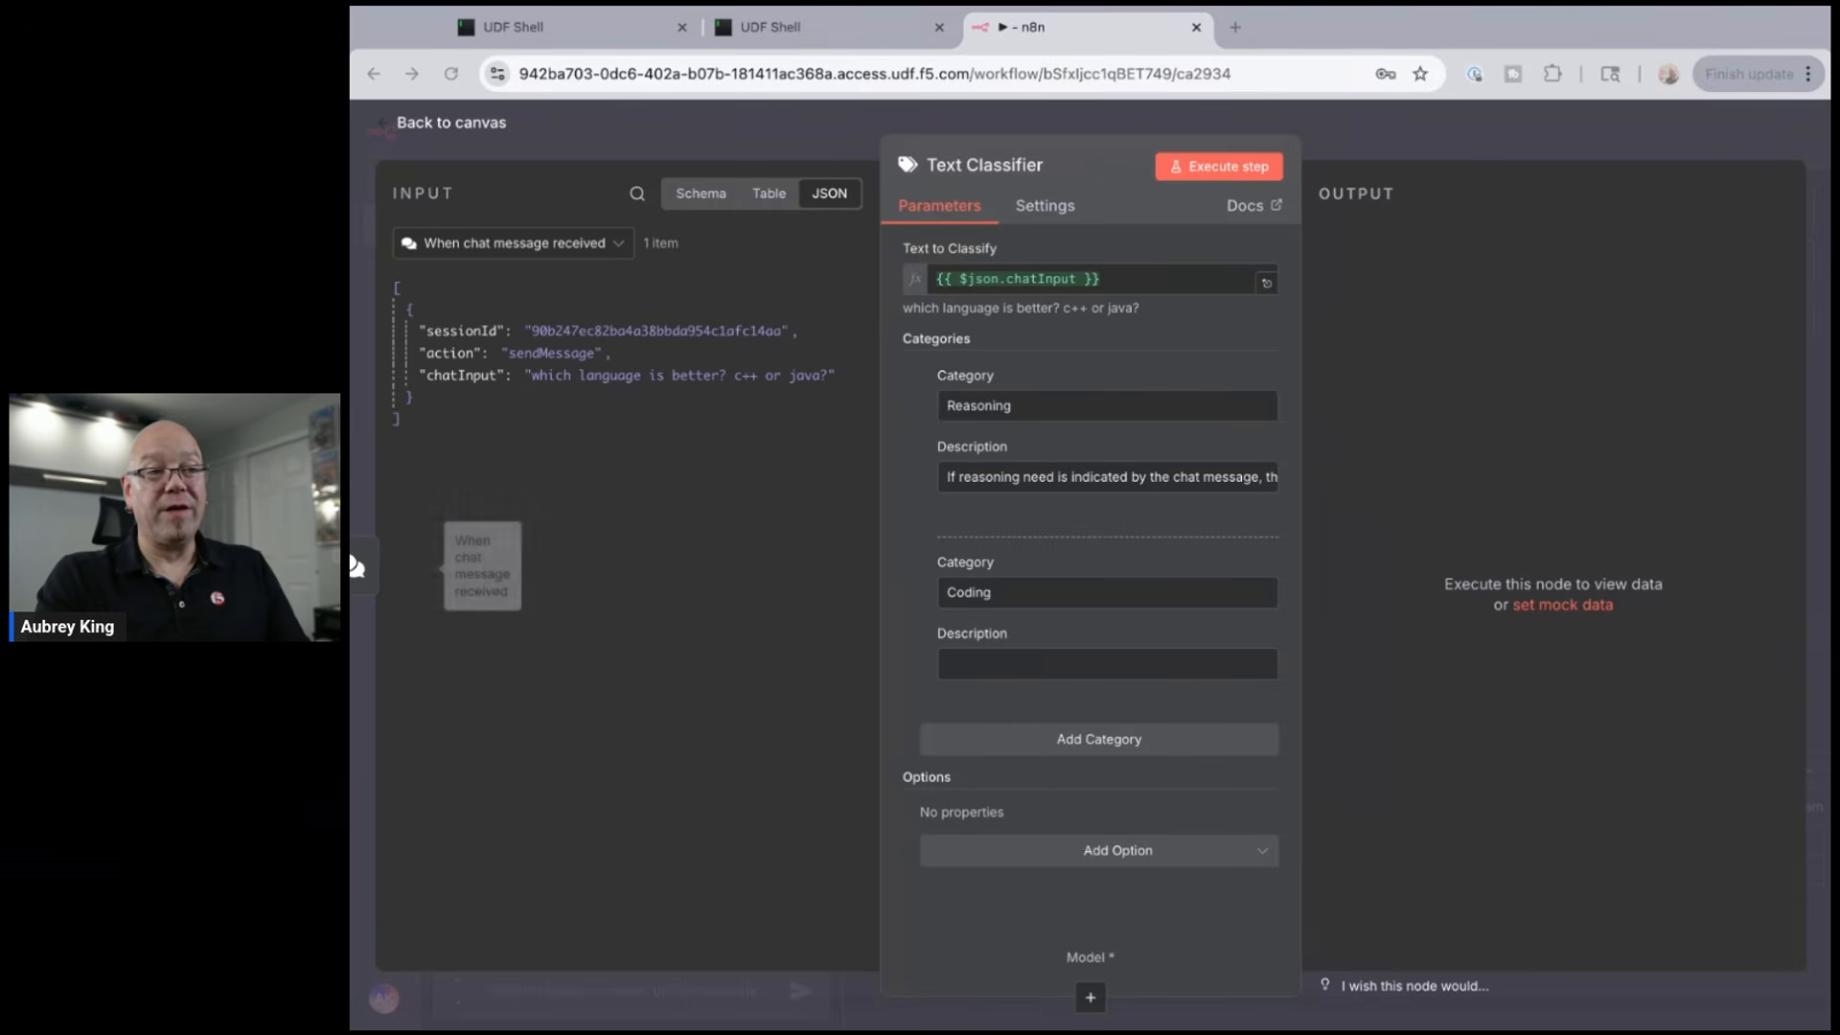
left_click(1107, 664)
left_click(1107, 664)
key("ctrl+v")
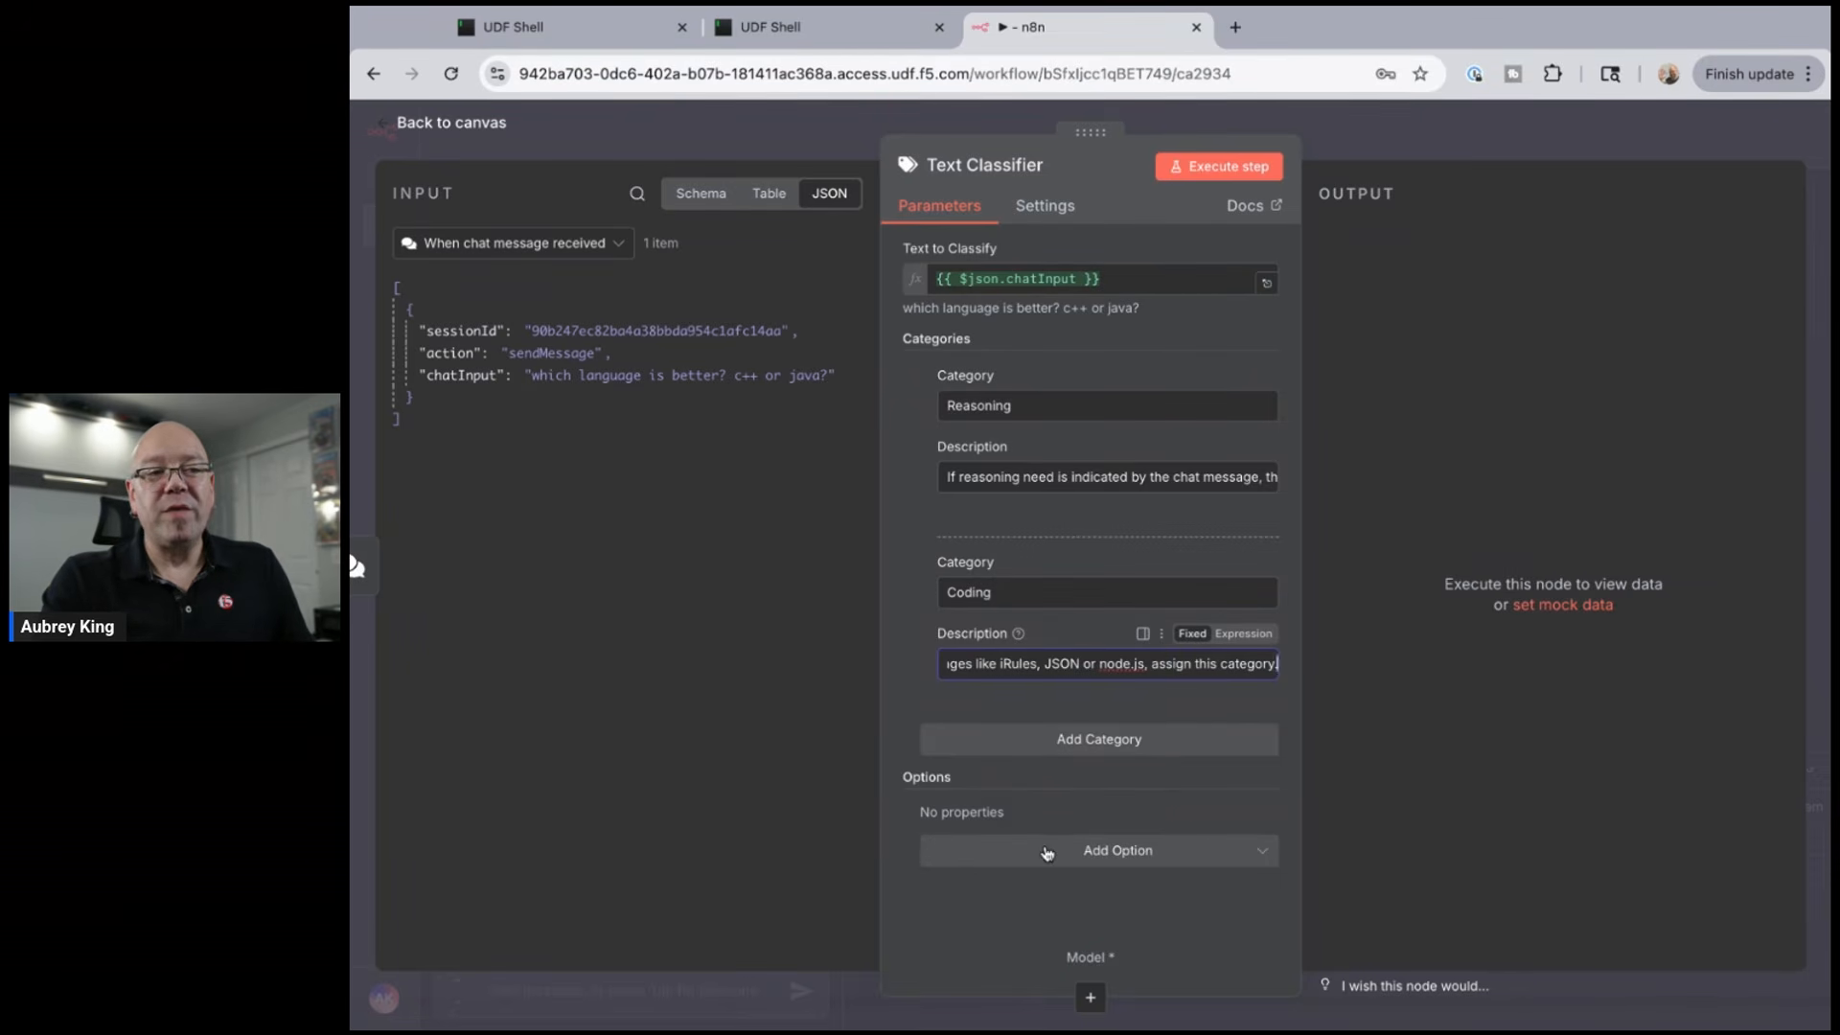
left_click(1045, 852)
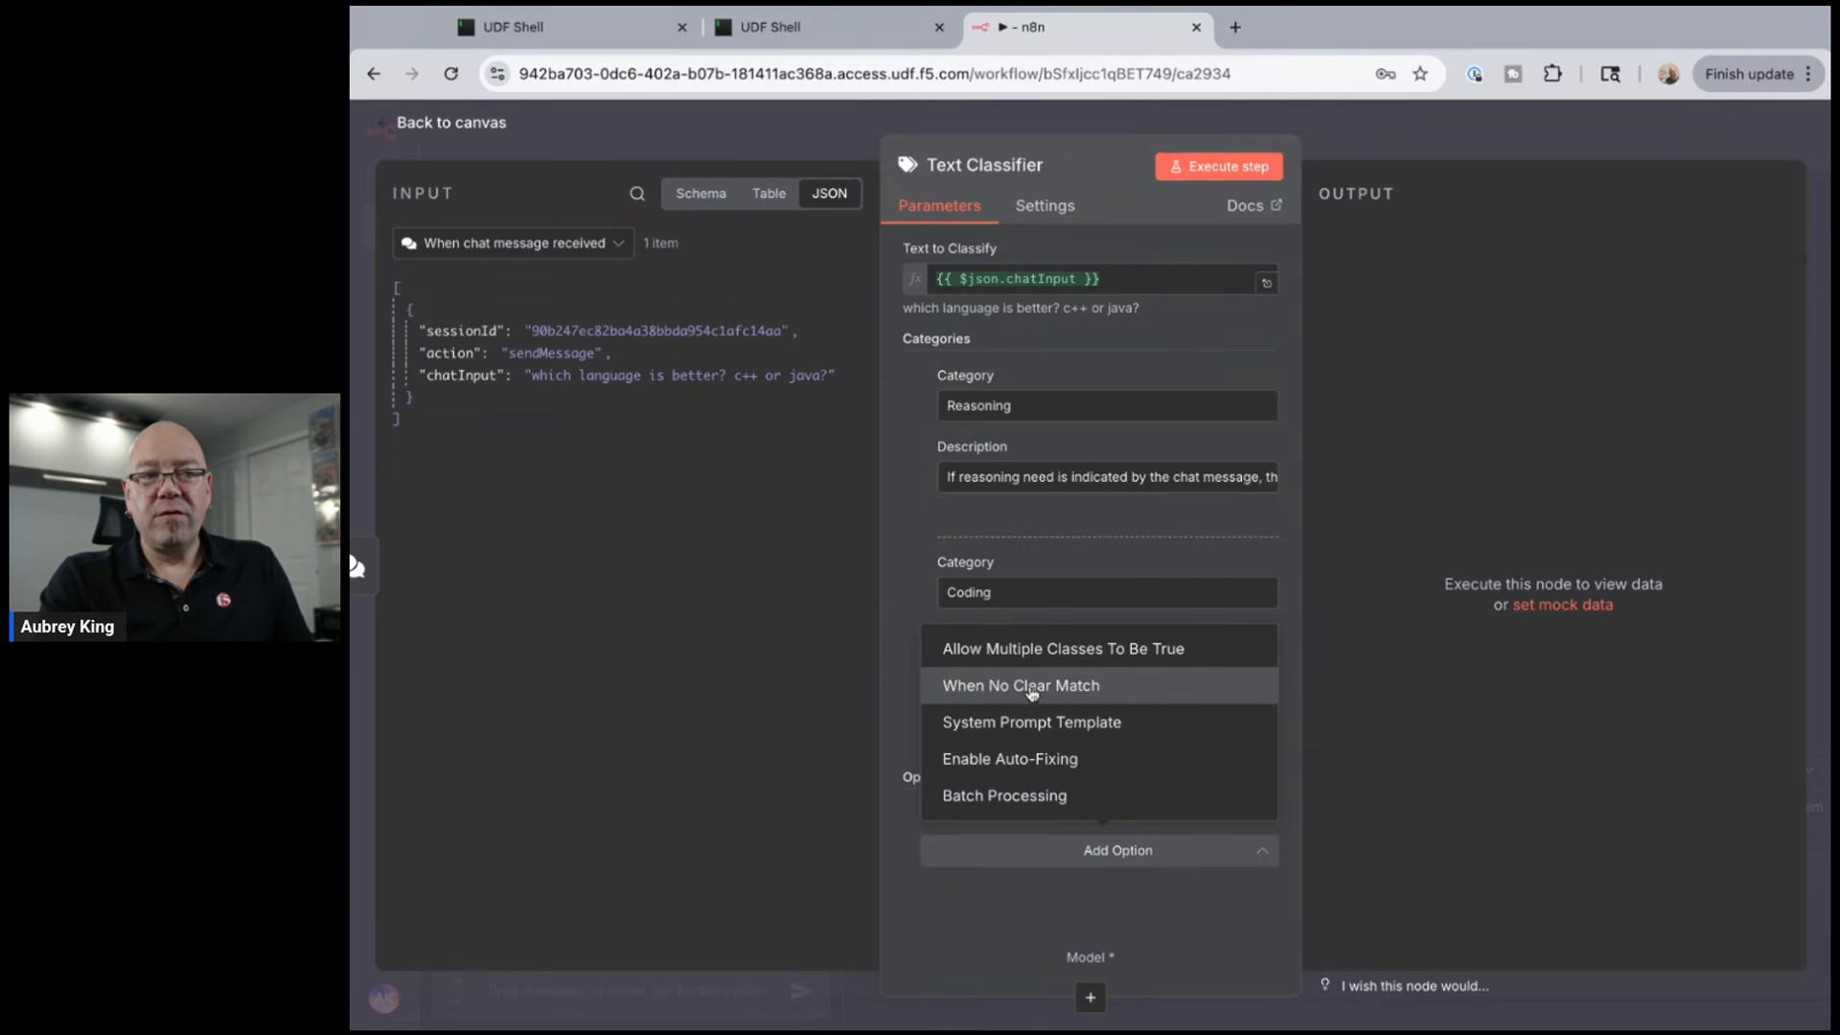
- Set When No Clear Match to Output on Extra, 'Other' Branch for unmatched messages
left_click(1083, 686)
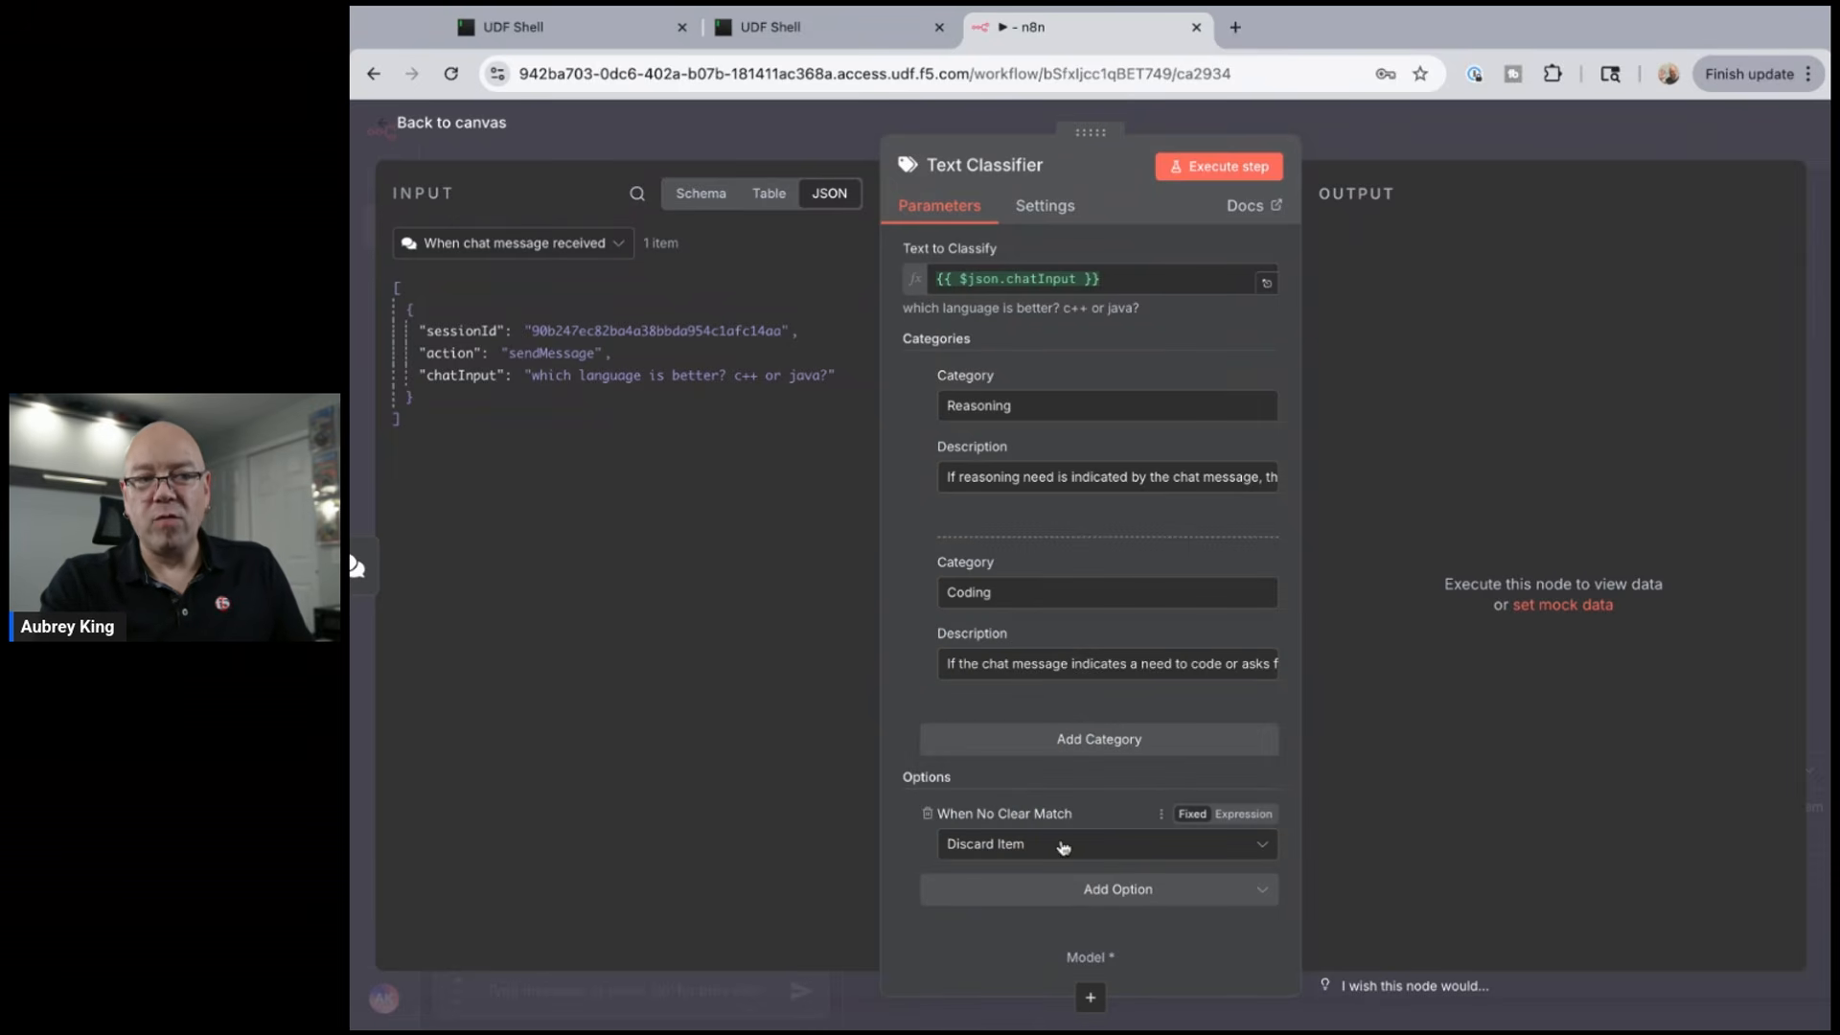
left_click(1169, 854)
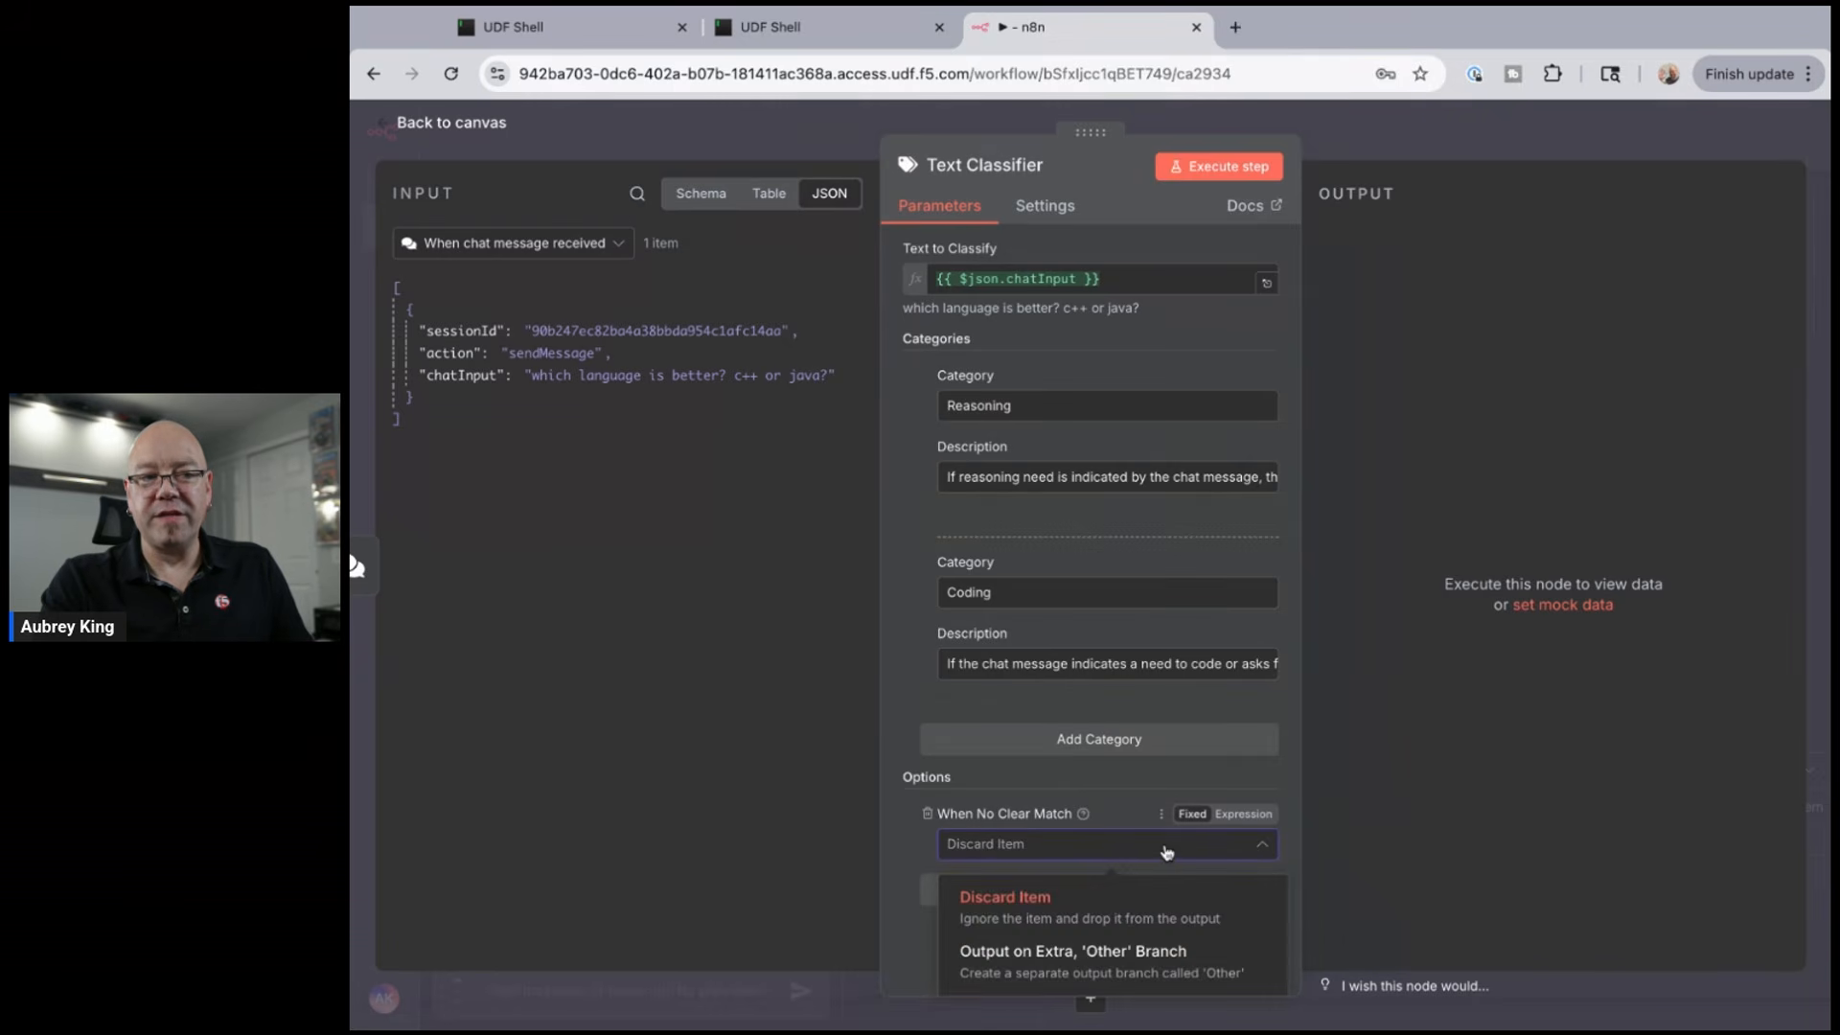
left_click(1026, 958)
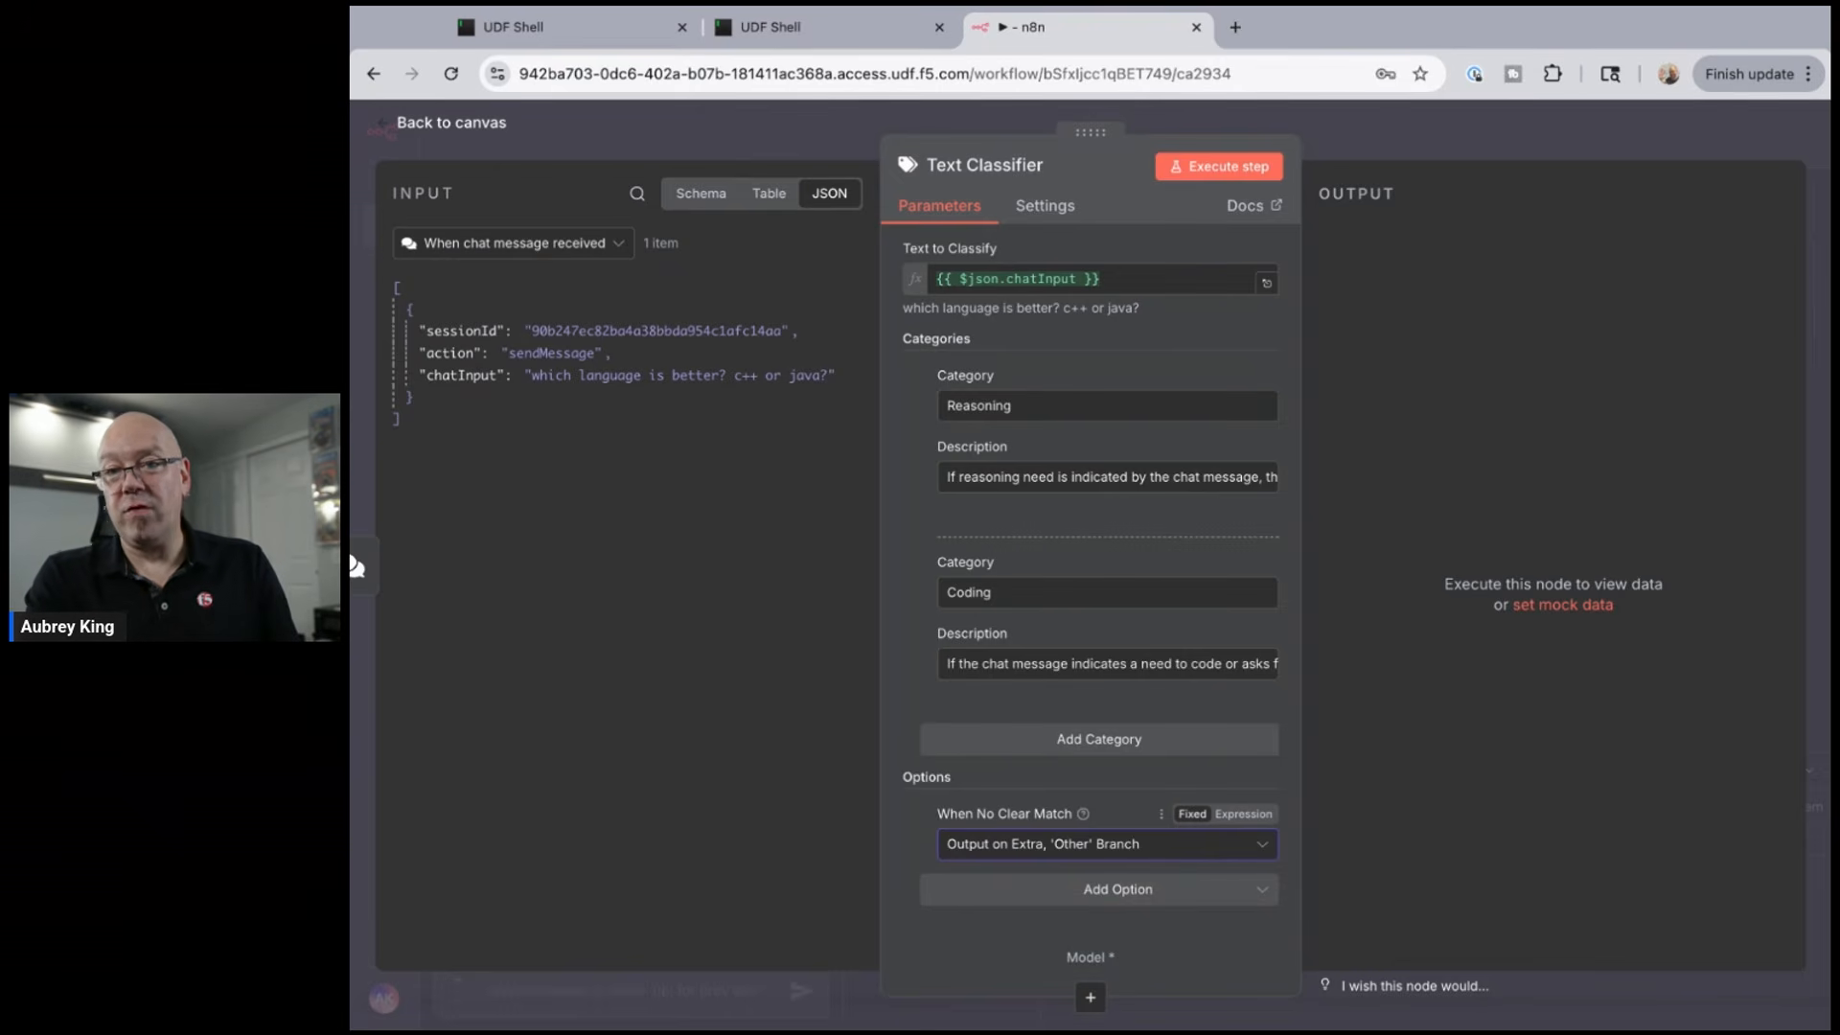
- Add the System Prompt Template option to the Text Classifier
left_click(1077, 900)
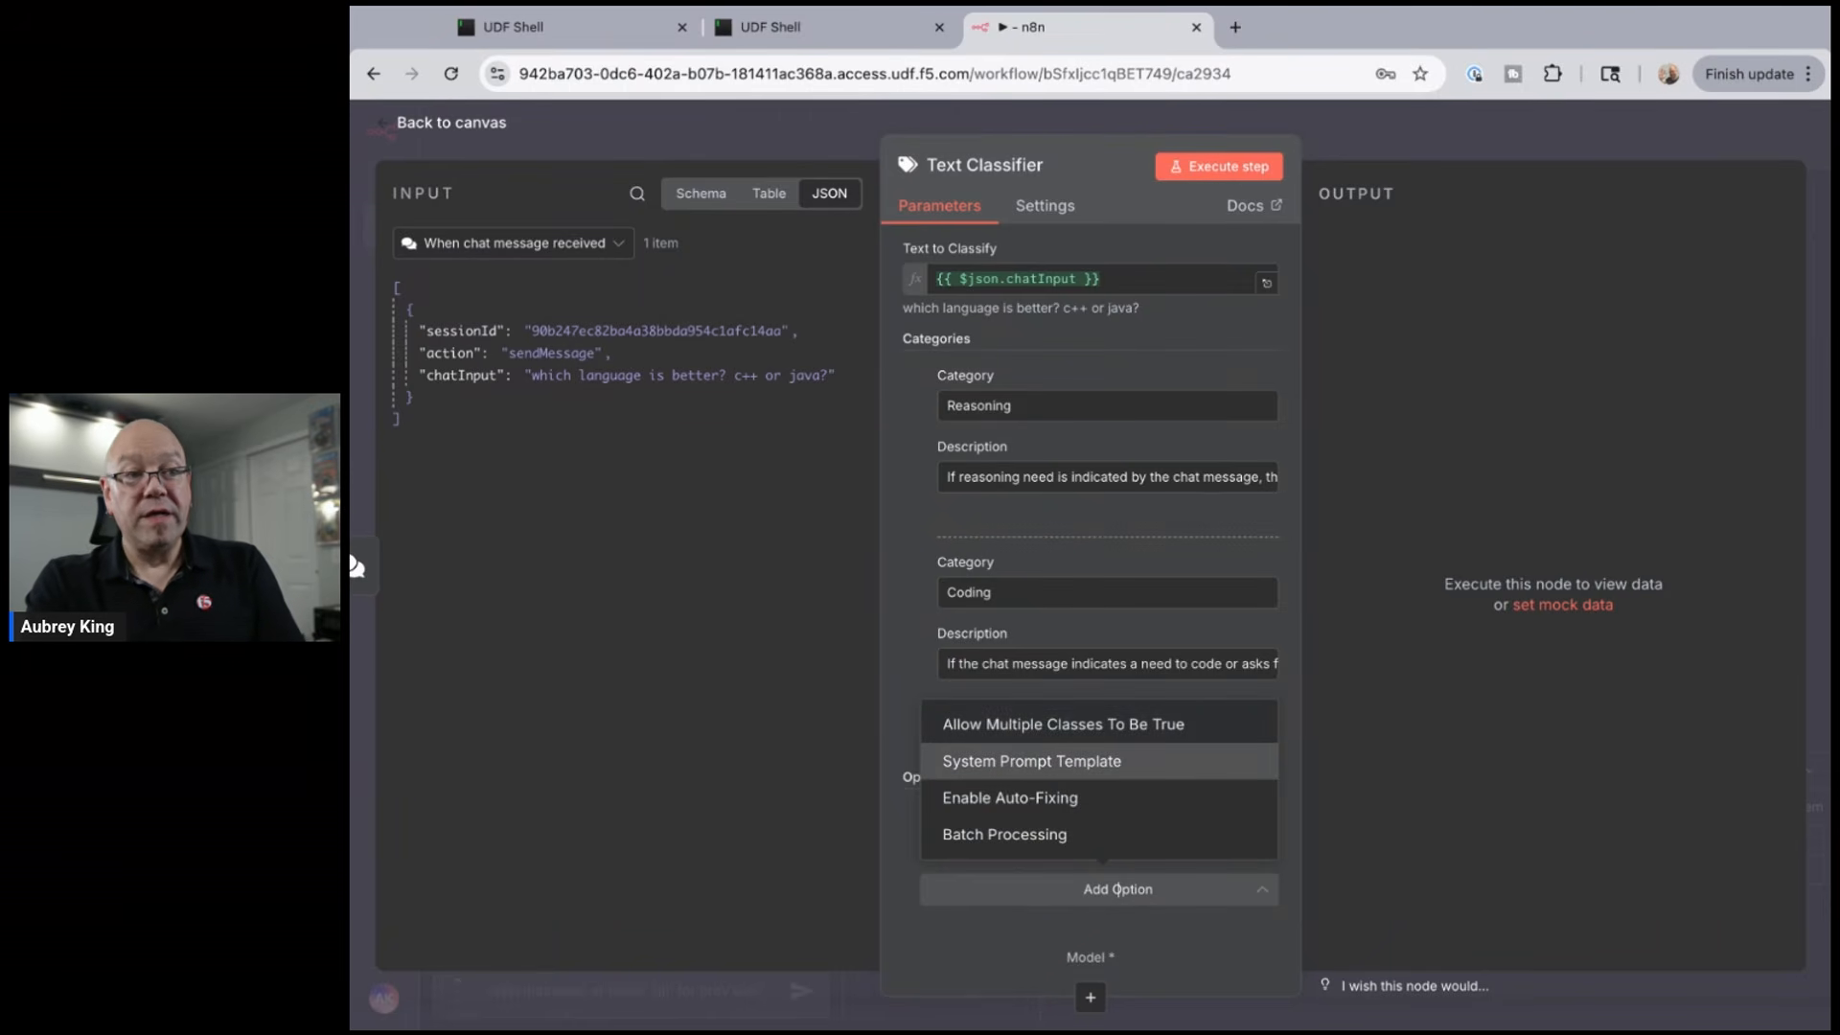
left_click(1071, 763)
scroll(1011, 766, "down", 2)
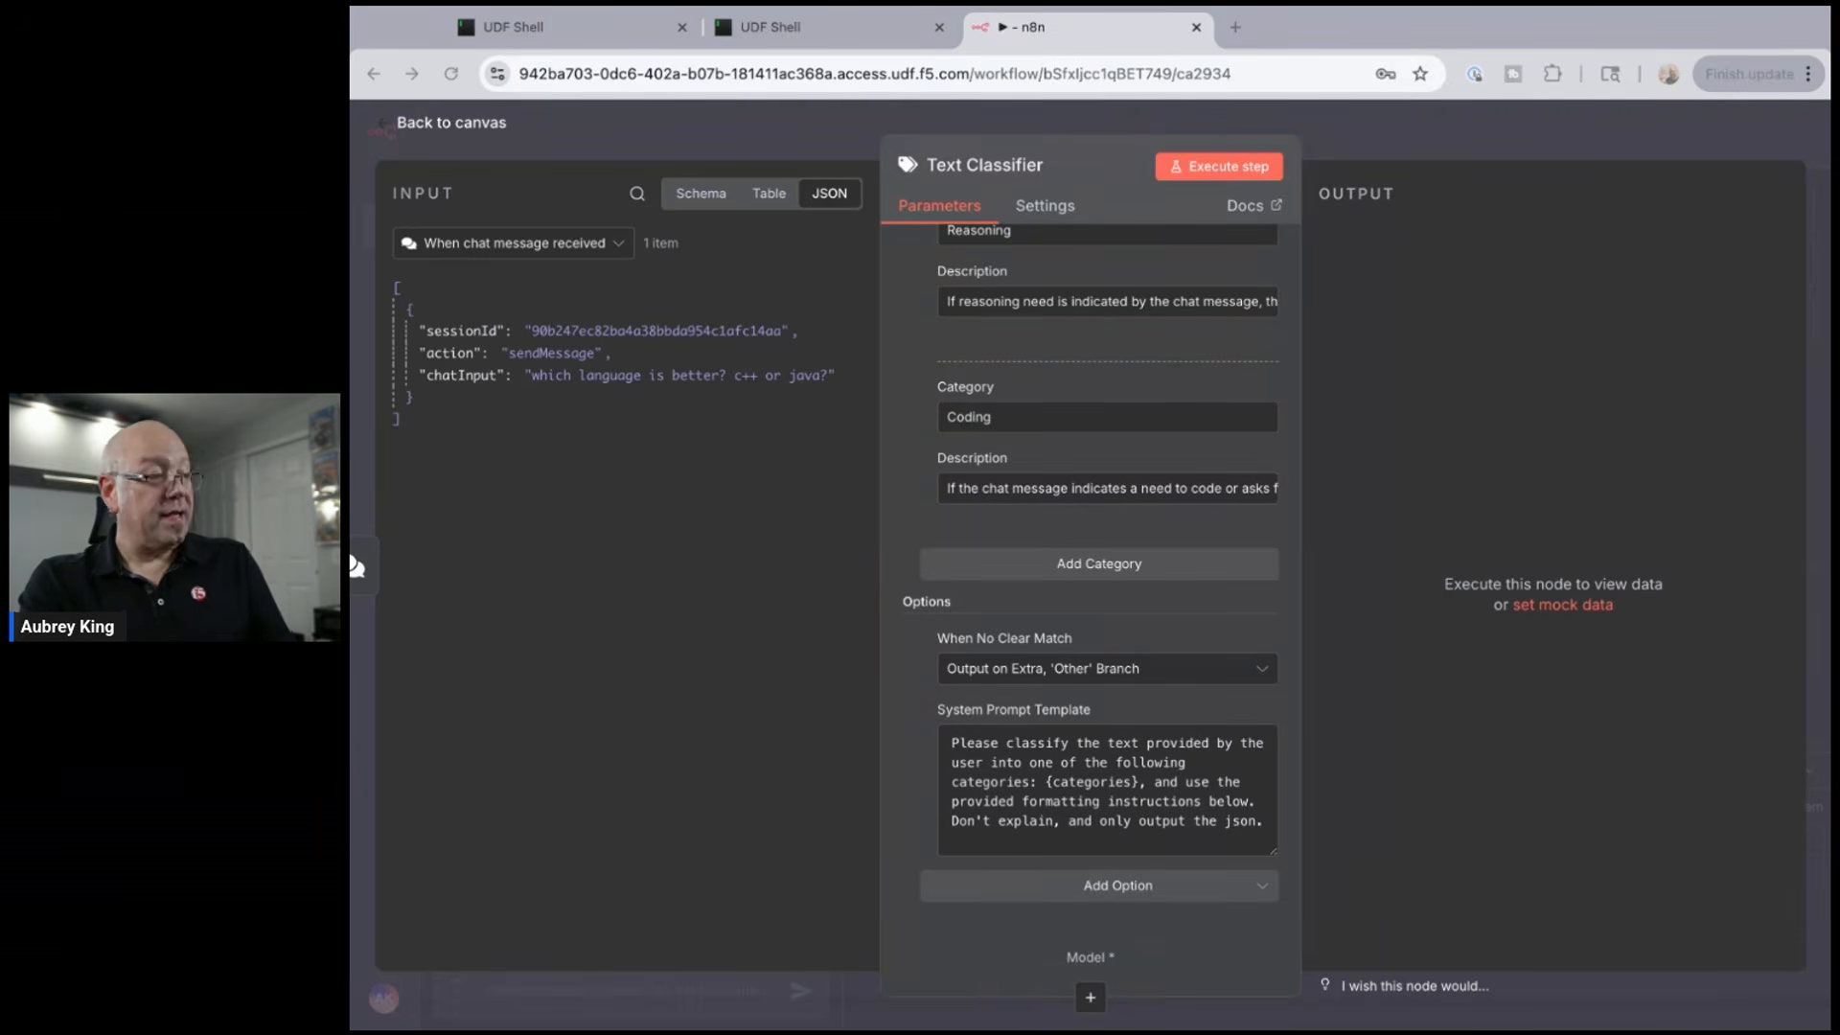
- Add the Allow Multiple Classes To Be True option, leaving the unmatched-message choice unchanged
left_click(1099, 885)
left_click(1069, 772)
left_click(1106, 740)
left_click(1106, 739)
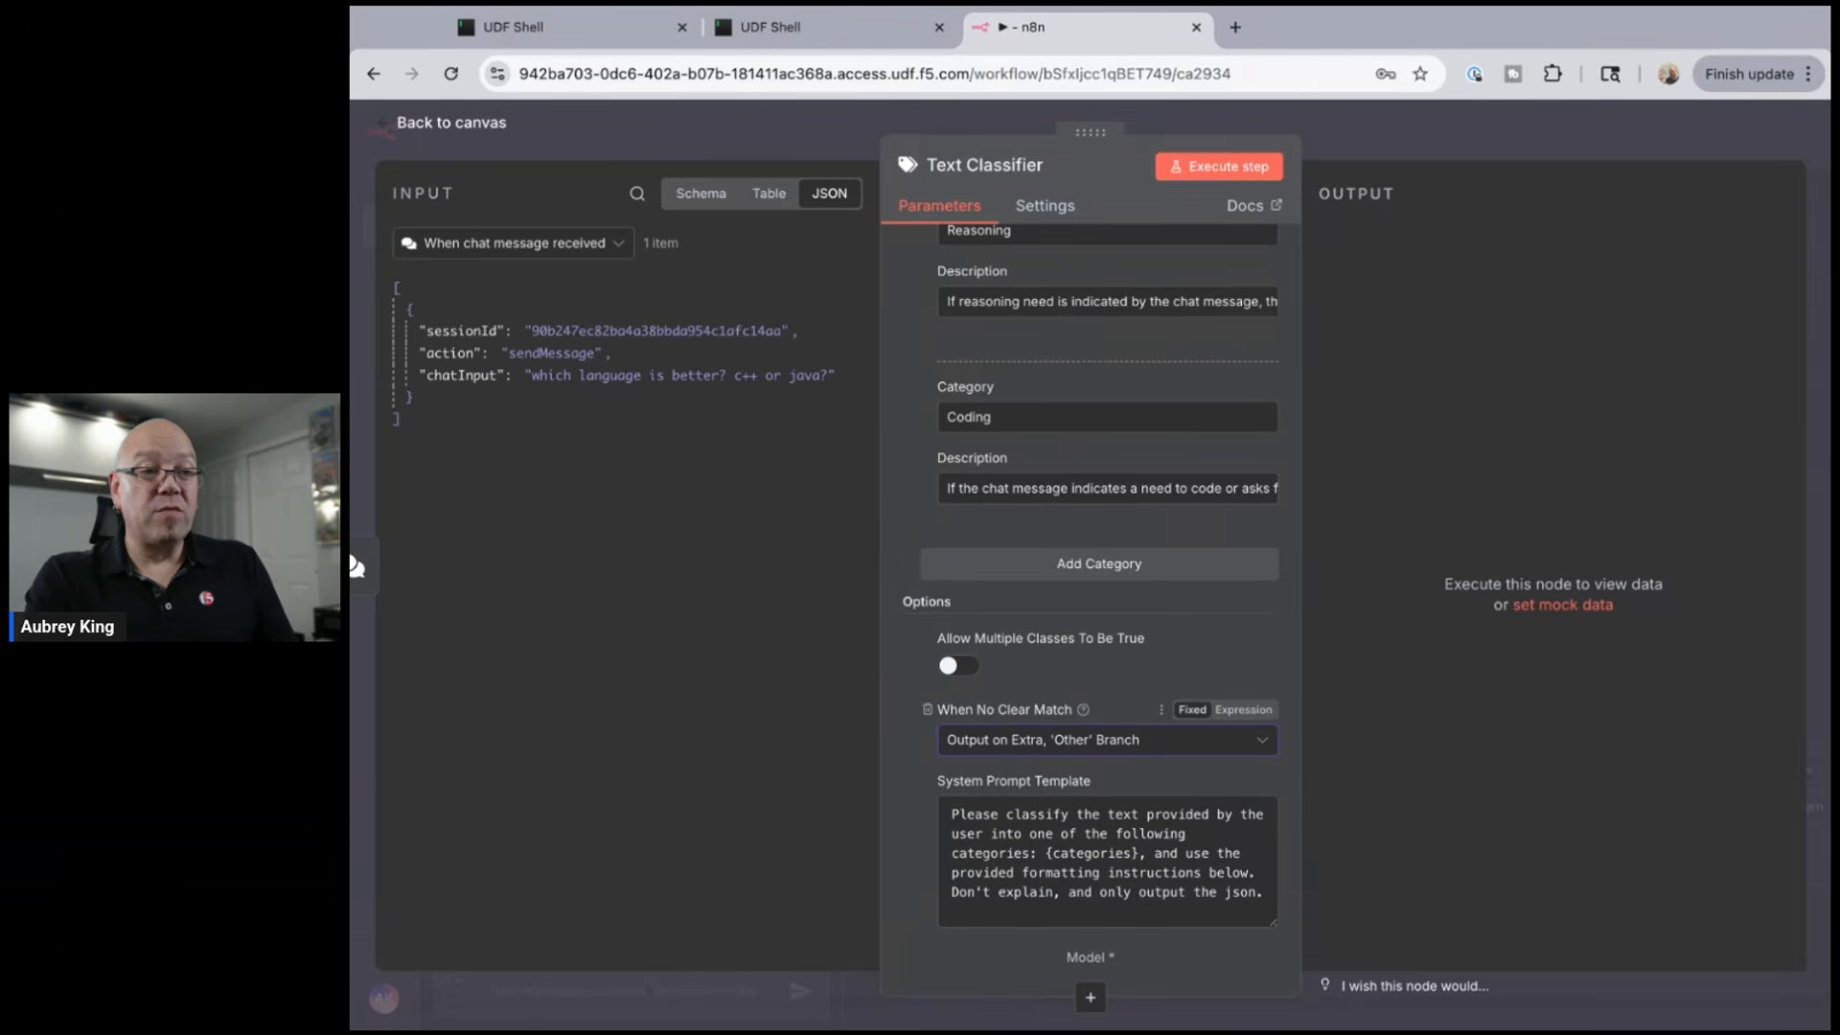
- Replace the default system prompt with the pasted Coding/Reasoning prompt and remove Allow Multiple Classes
triple_click(962, 811)
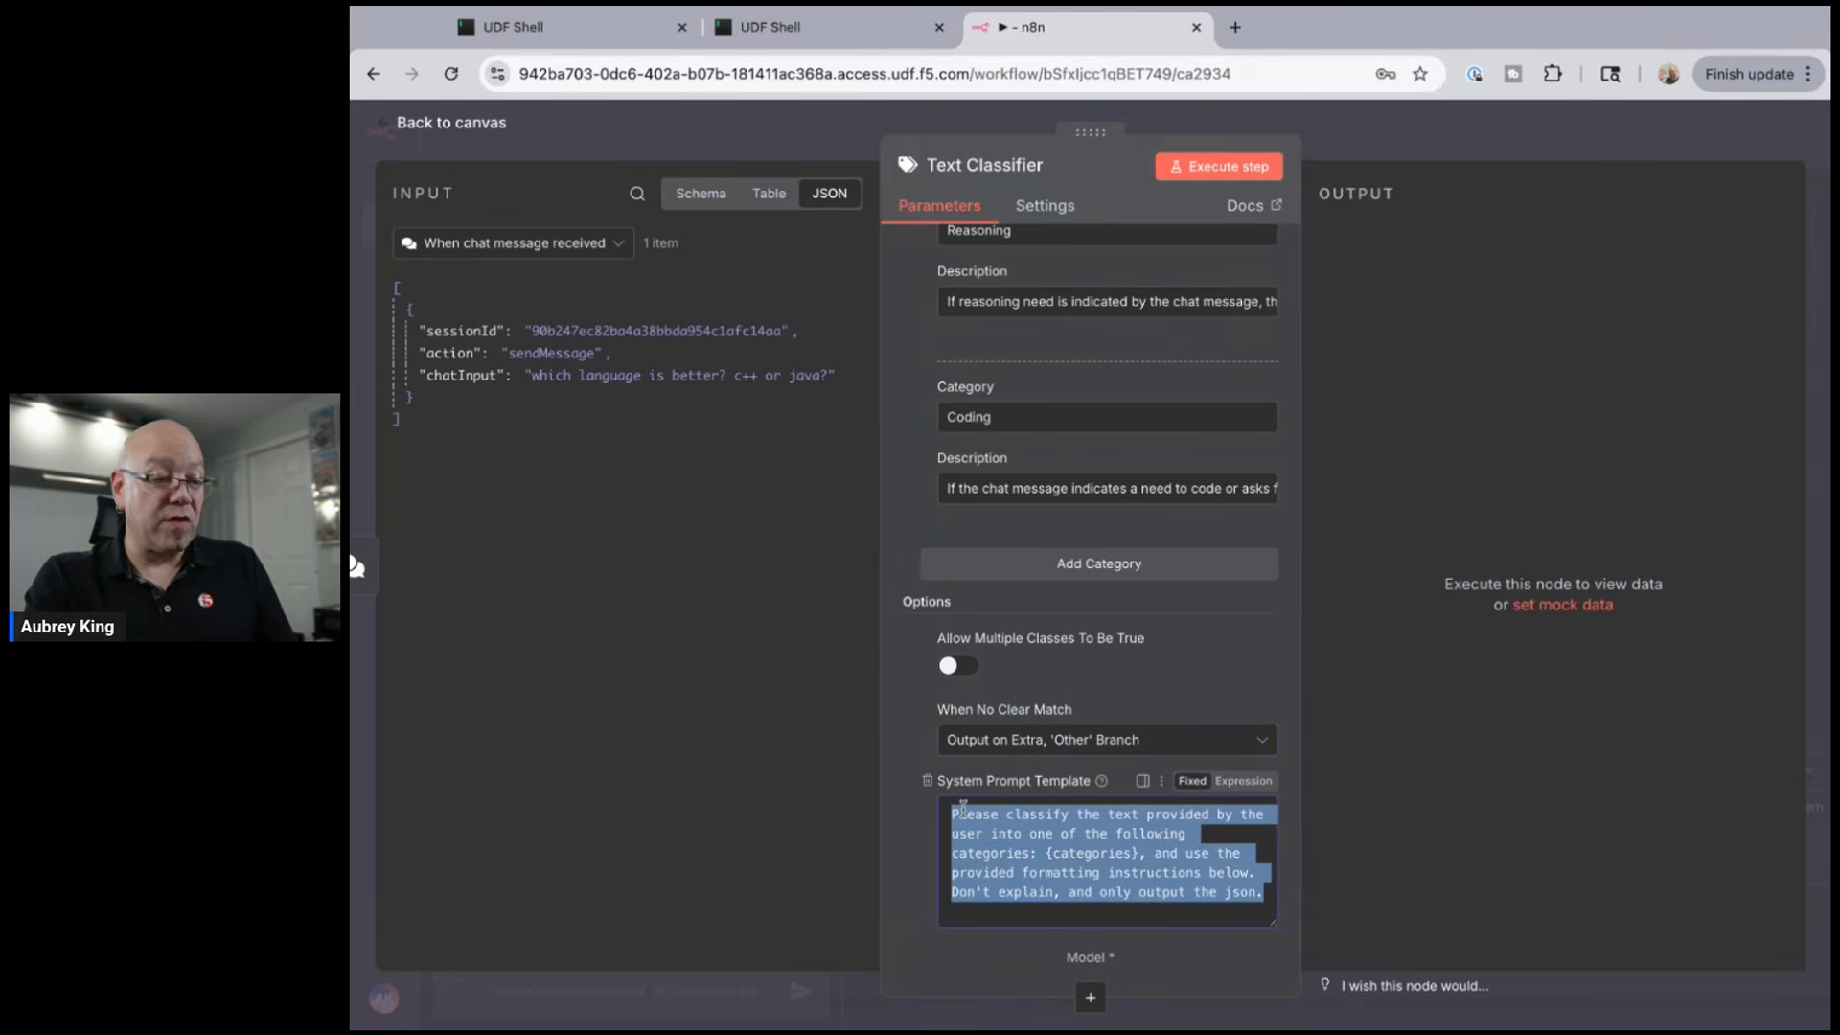
key("ctrl+v")
scroll(1214, 868, "up", 1)
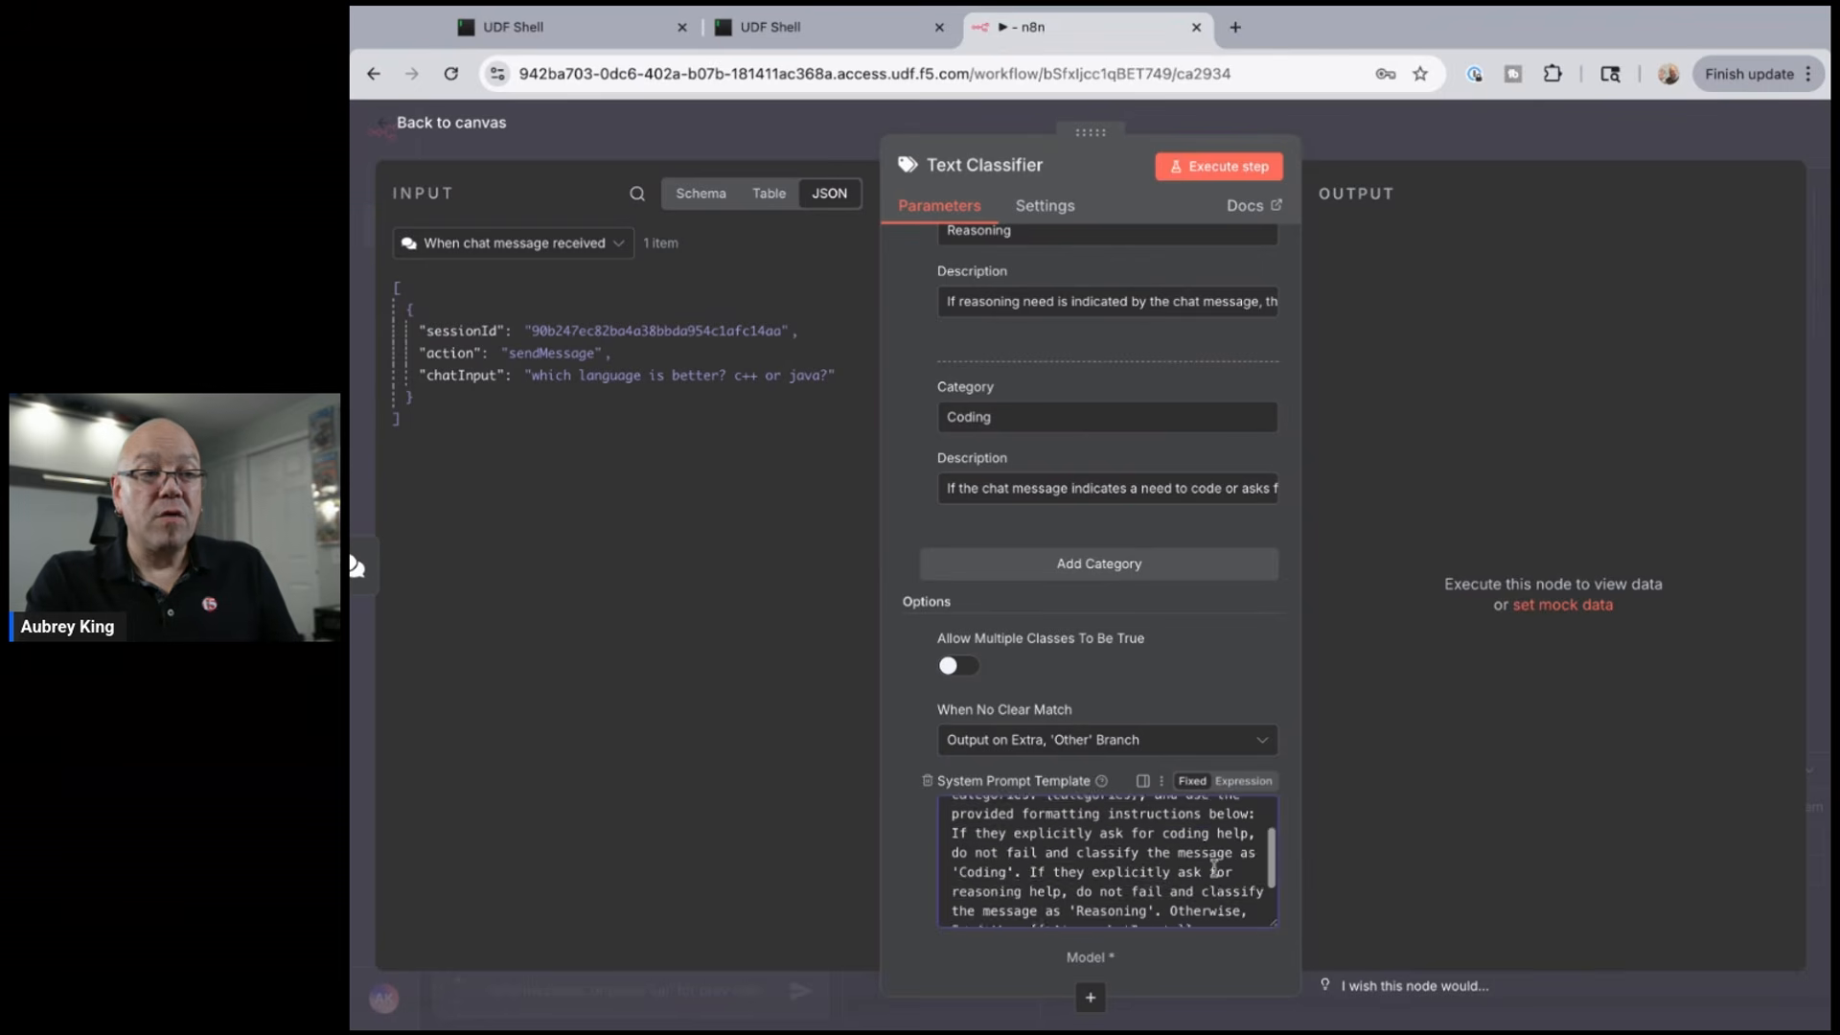
scroll(1214, 868, "up", 3)
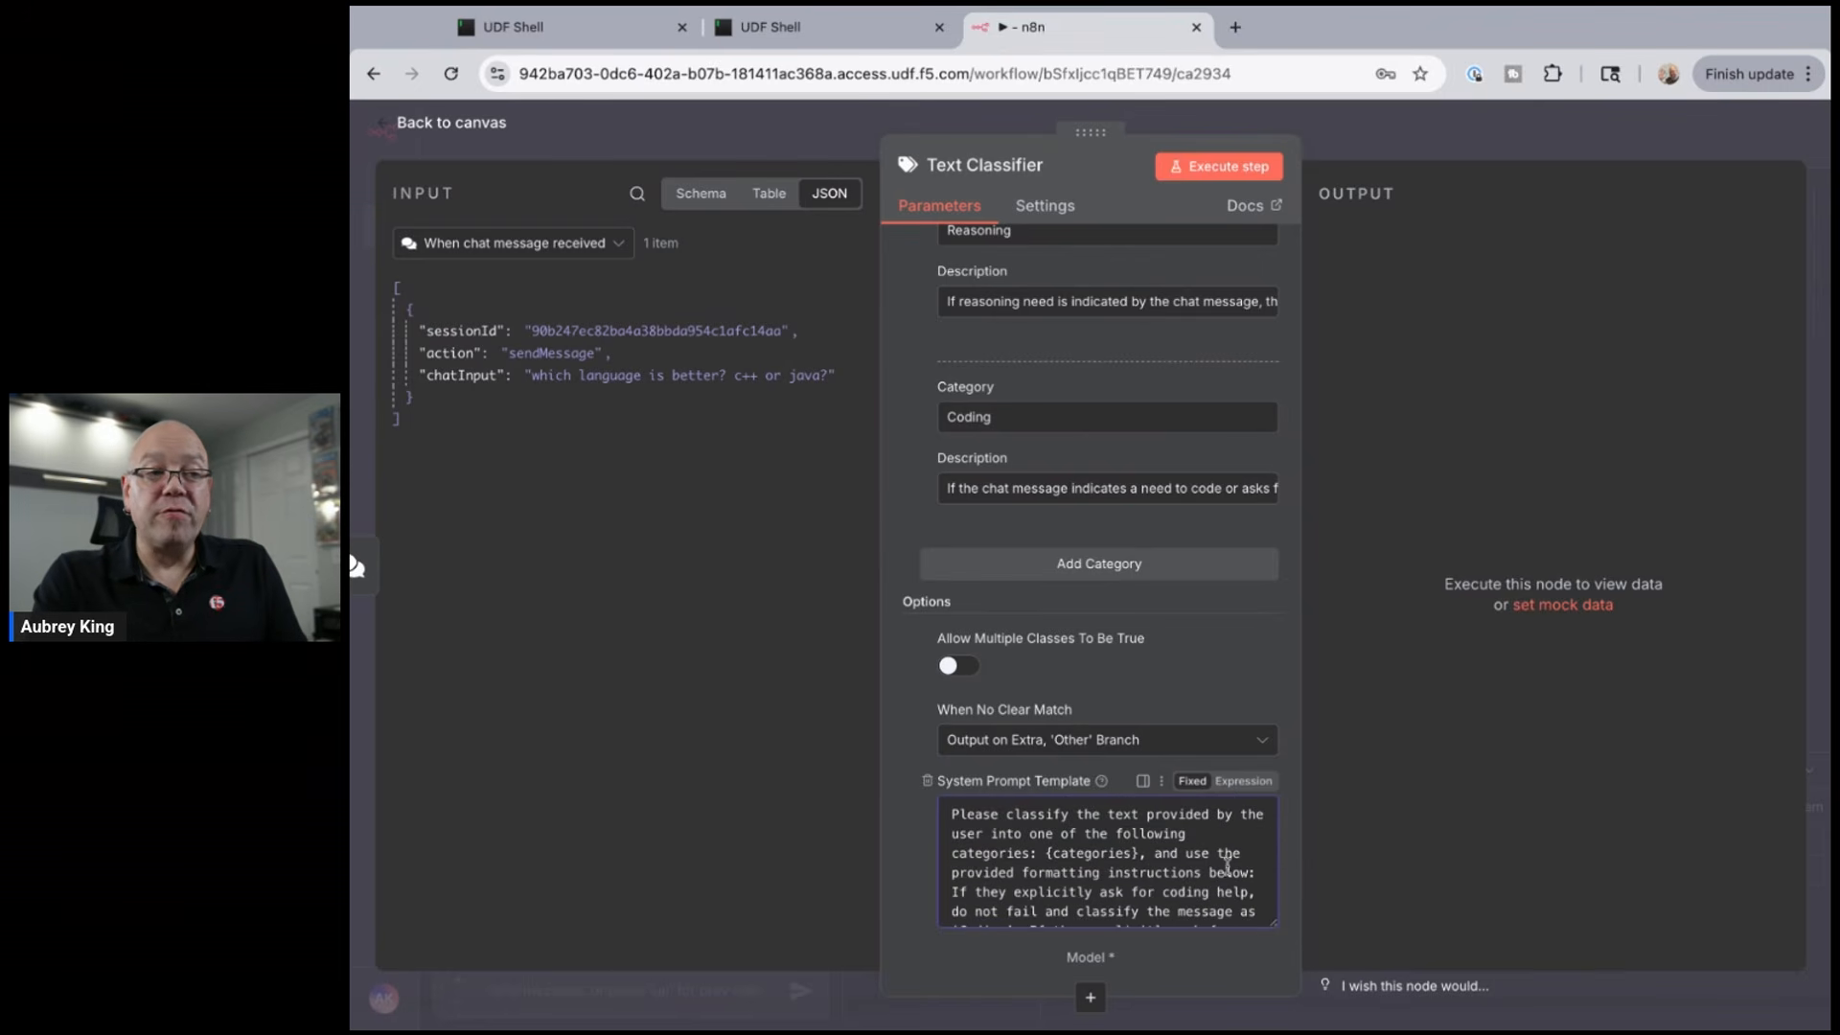
scroll(1247, 869, "down", 1)
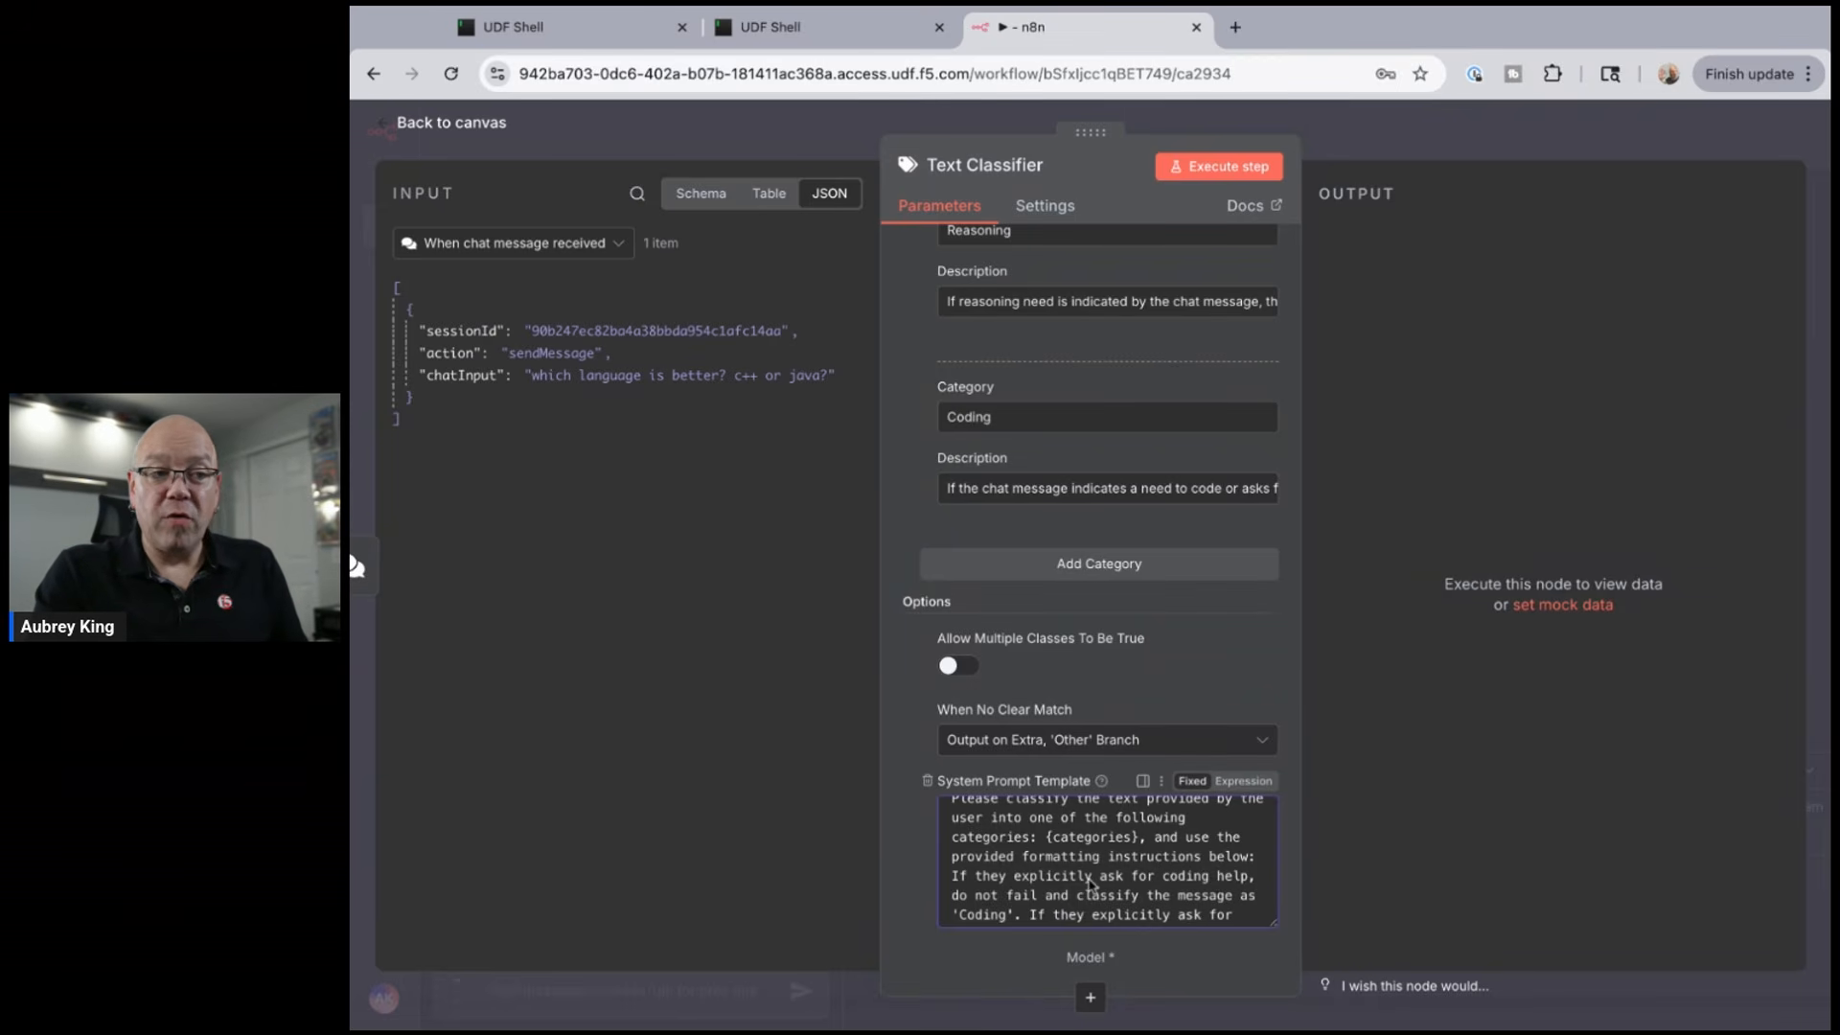
scroll(1203, 853, "down", 3)
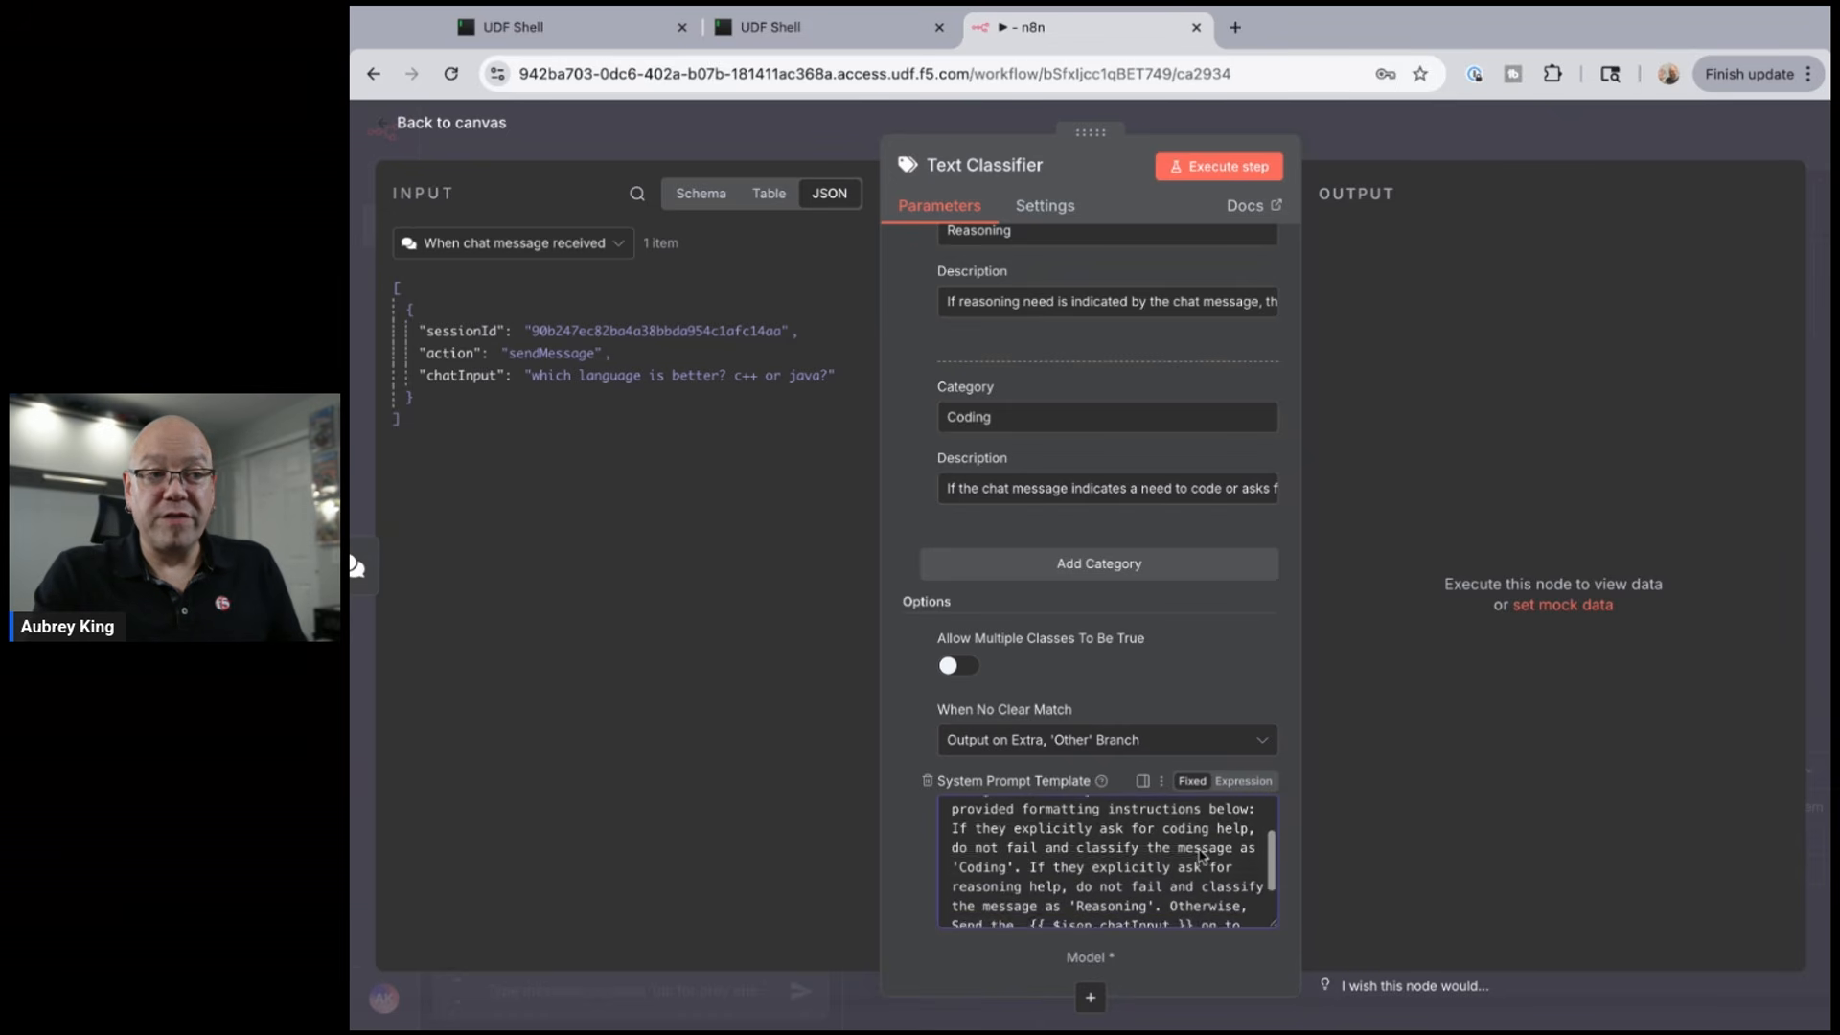
scroll(1201, 854, "down", 1)
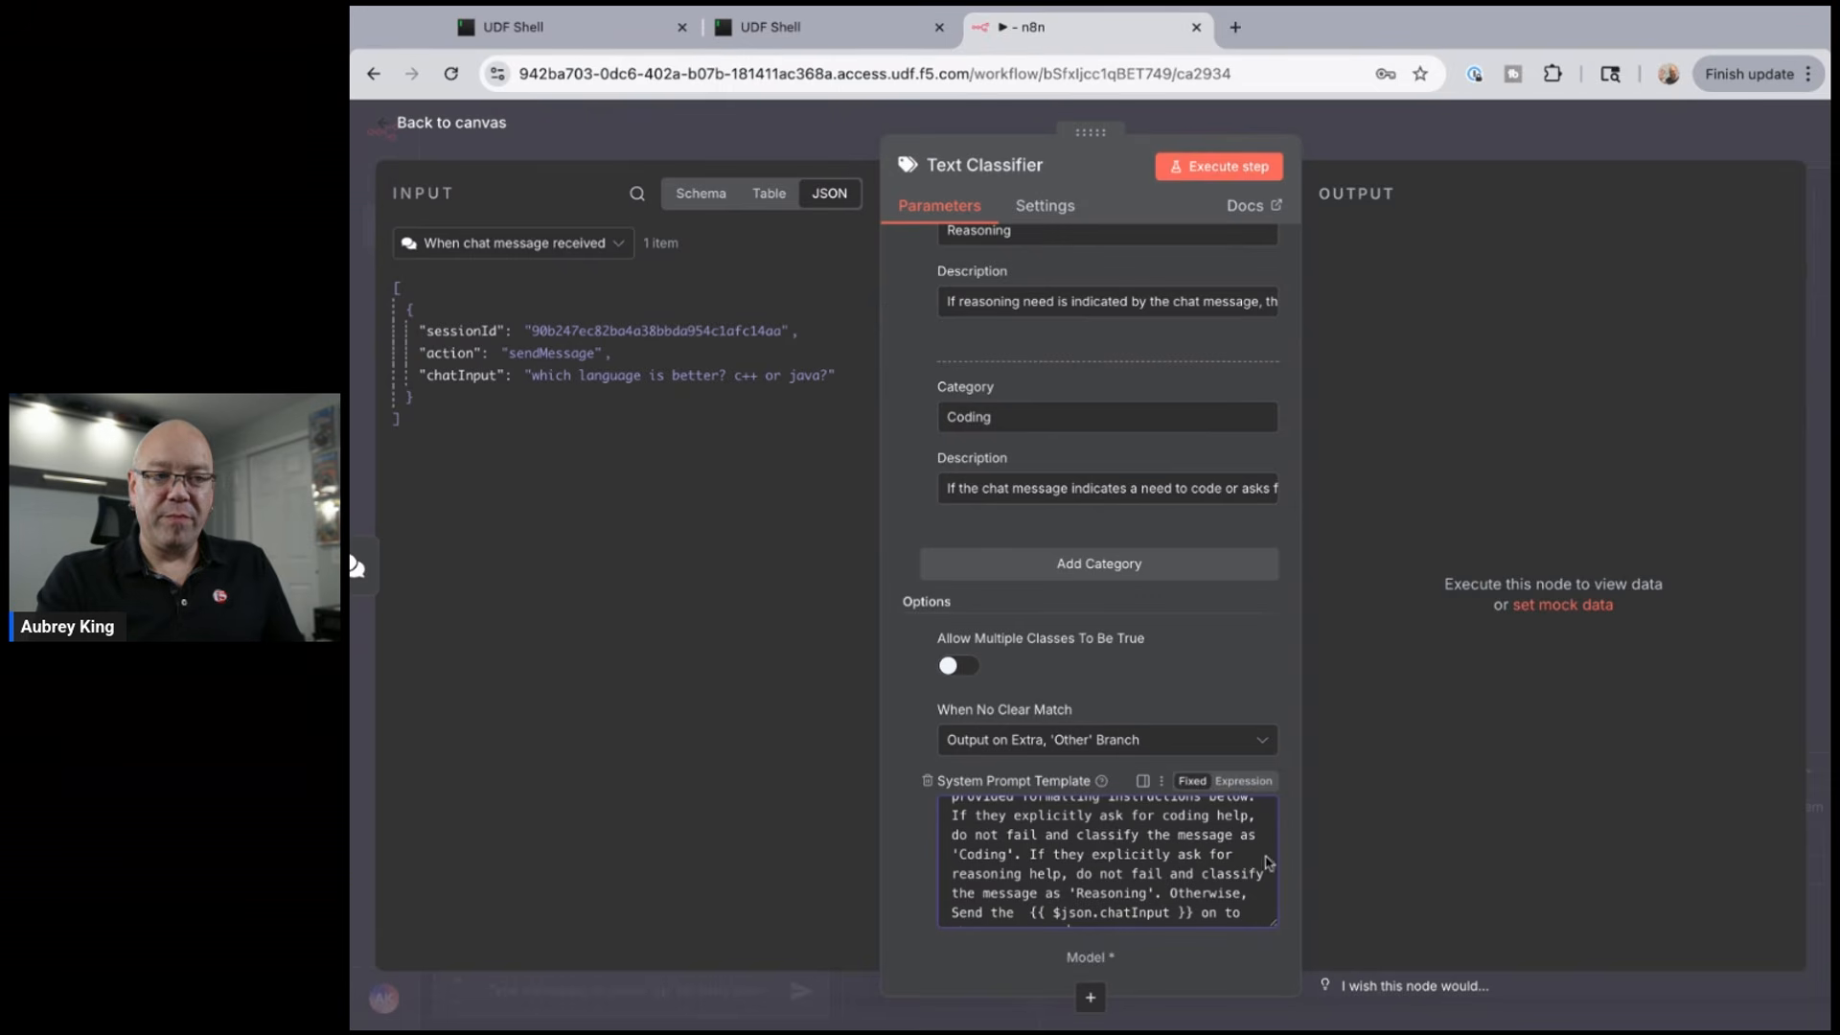
scroll(1249, 884, "down", 1)
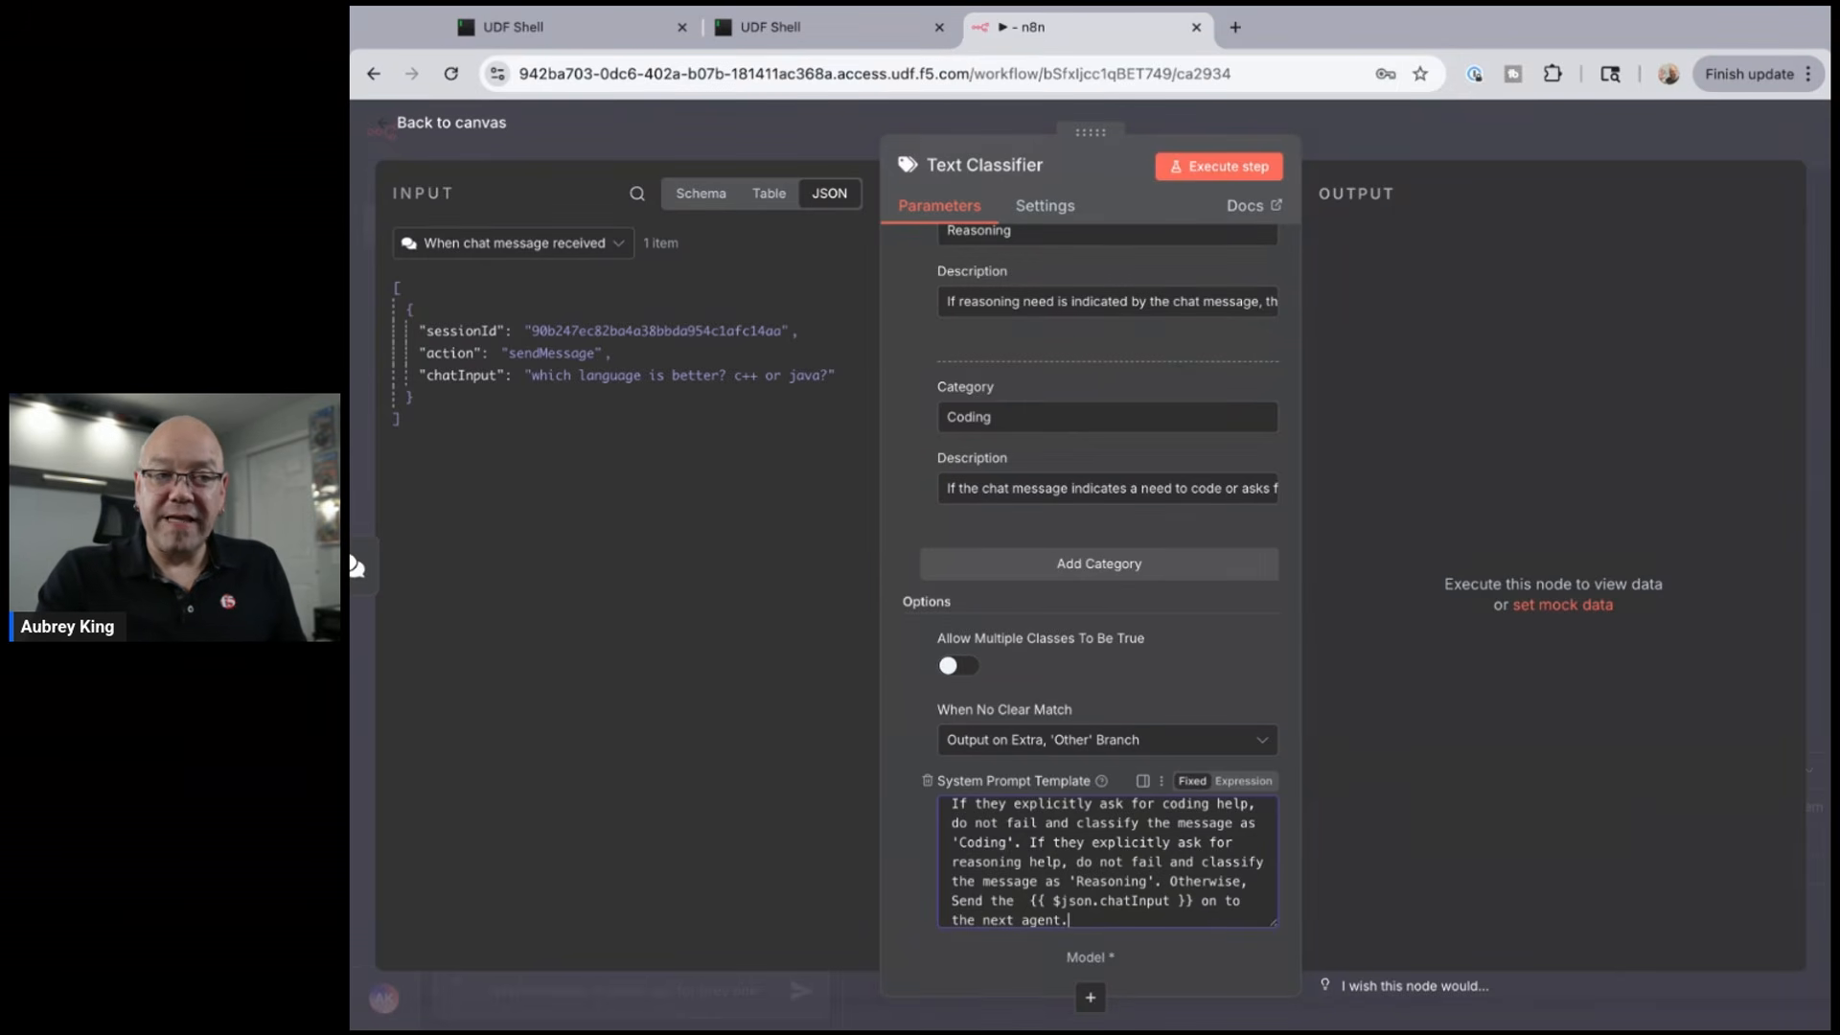
scroll(1107, 861, "down", 1)
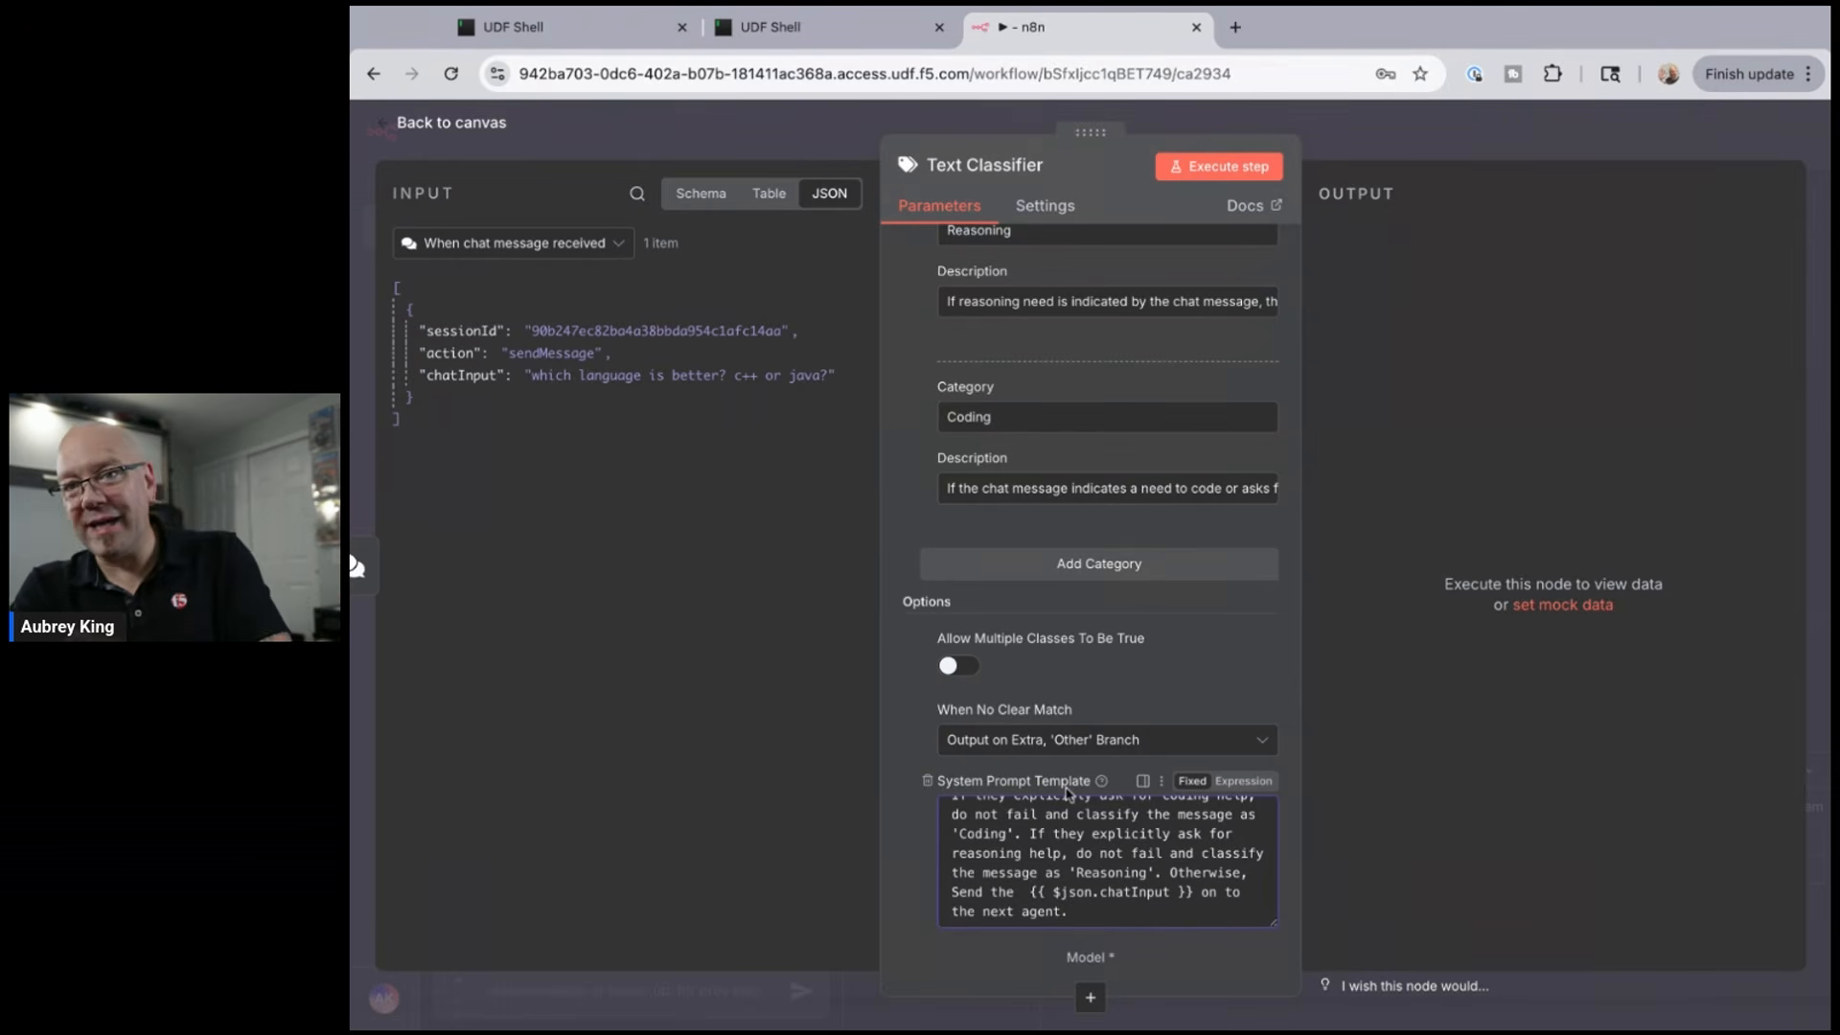
left_click(926, 639)
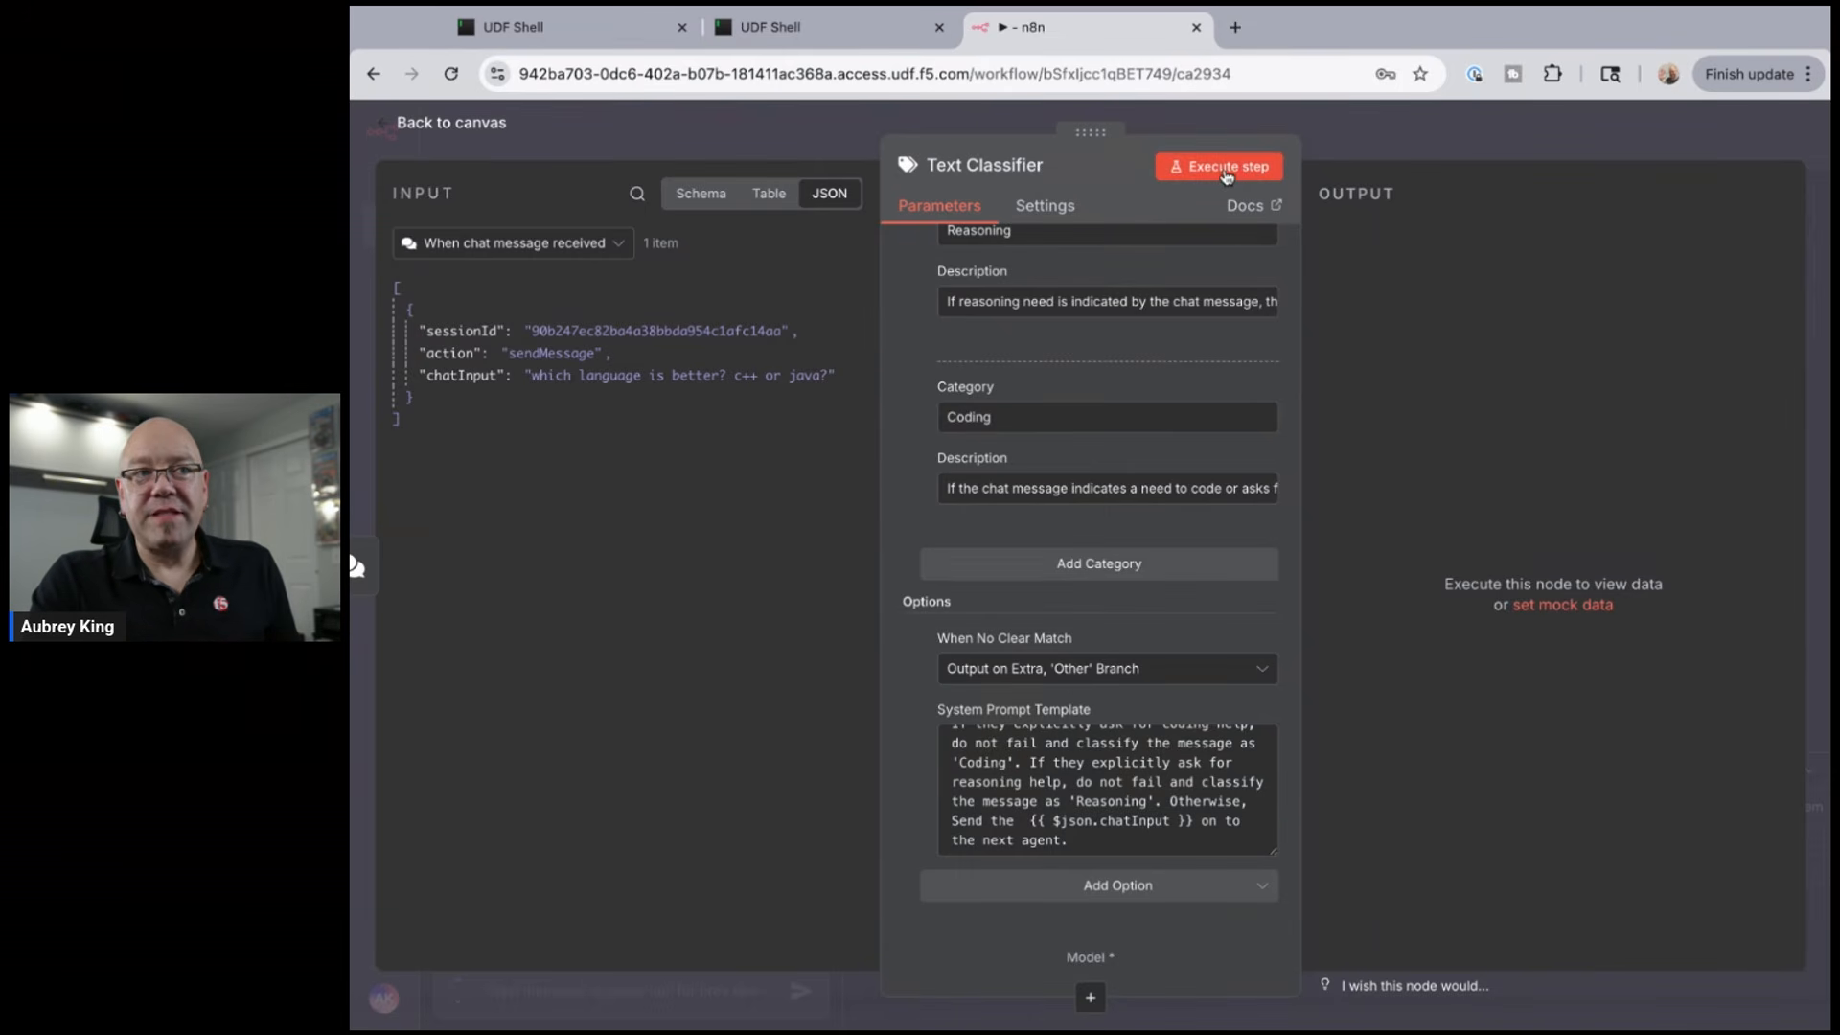
- Run the Text Classifier, note the missing Model sub-node error, and go back to the canvas
left_click(1193, 174)
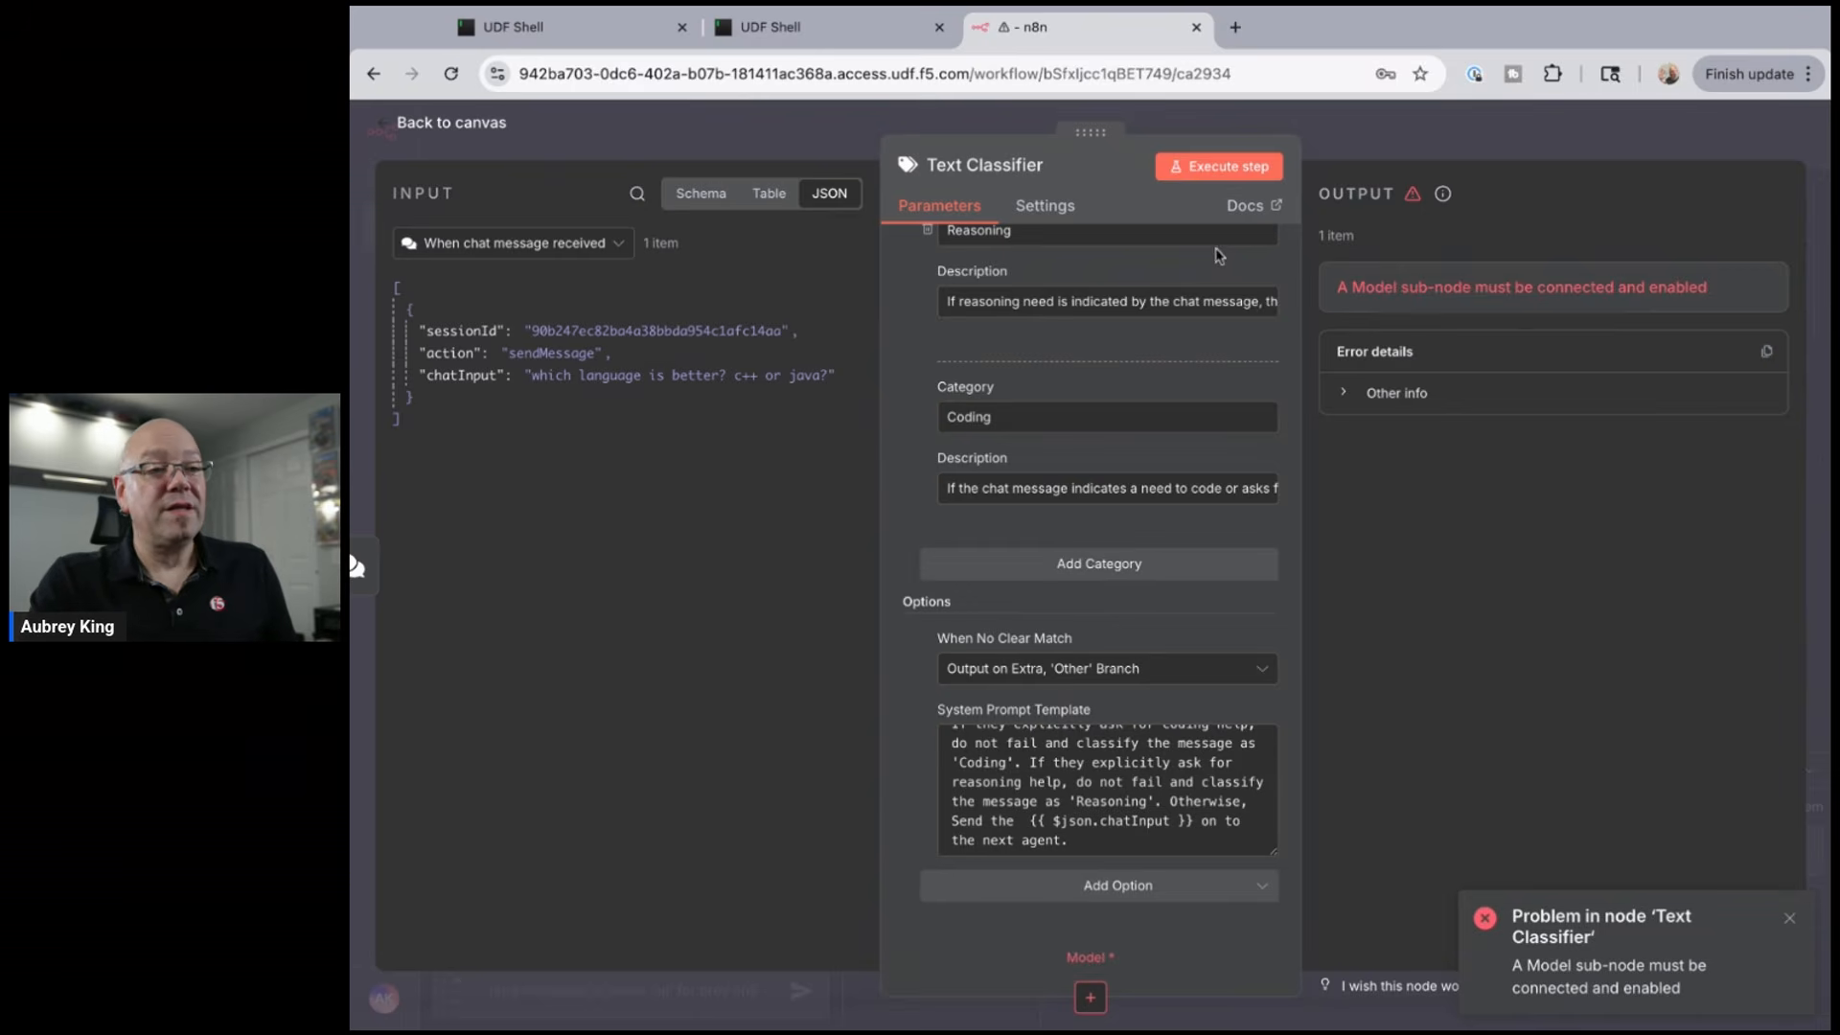
left_click(484, 137)
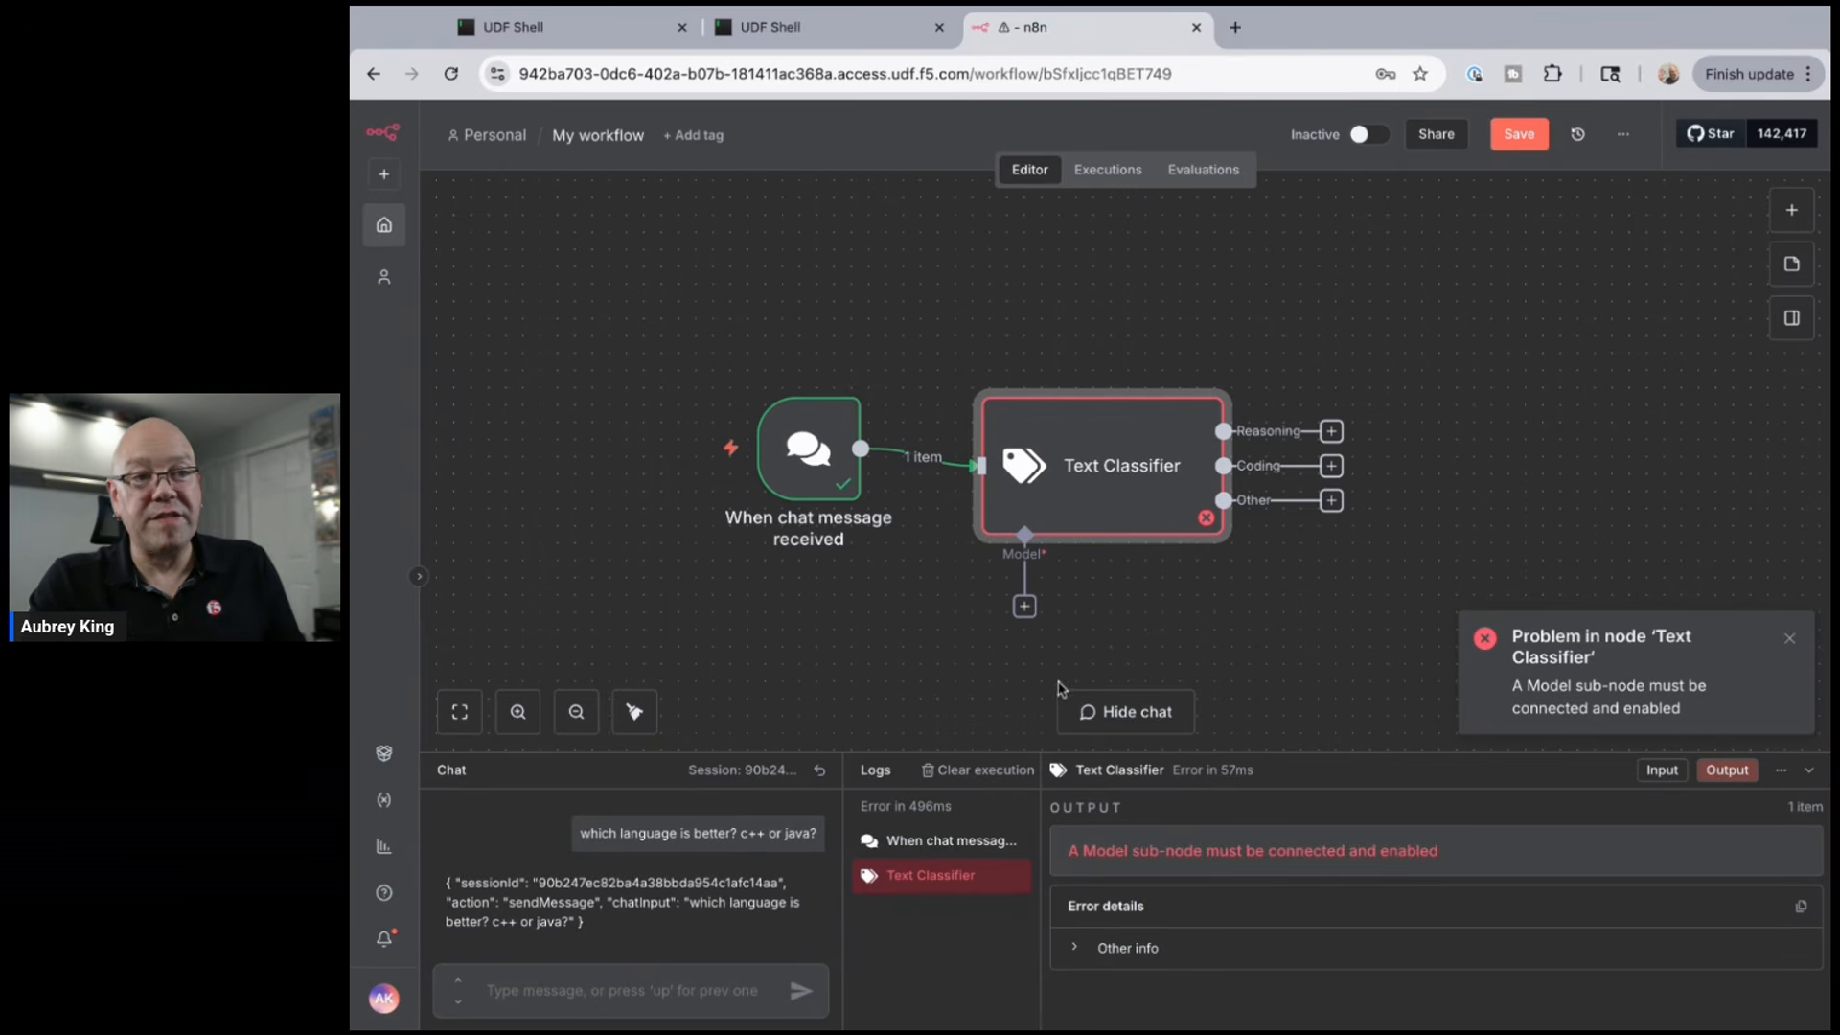
scroll(1053, 625, "right", 2)
scroll(1053, 625, "down", 1)
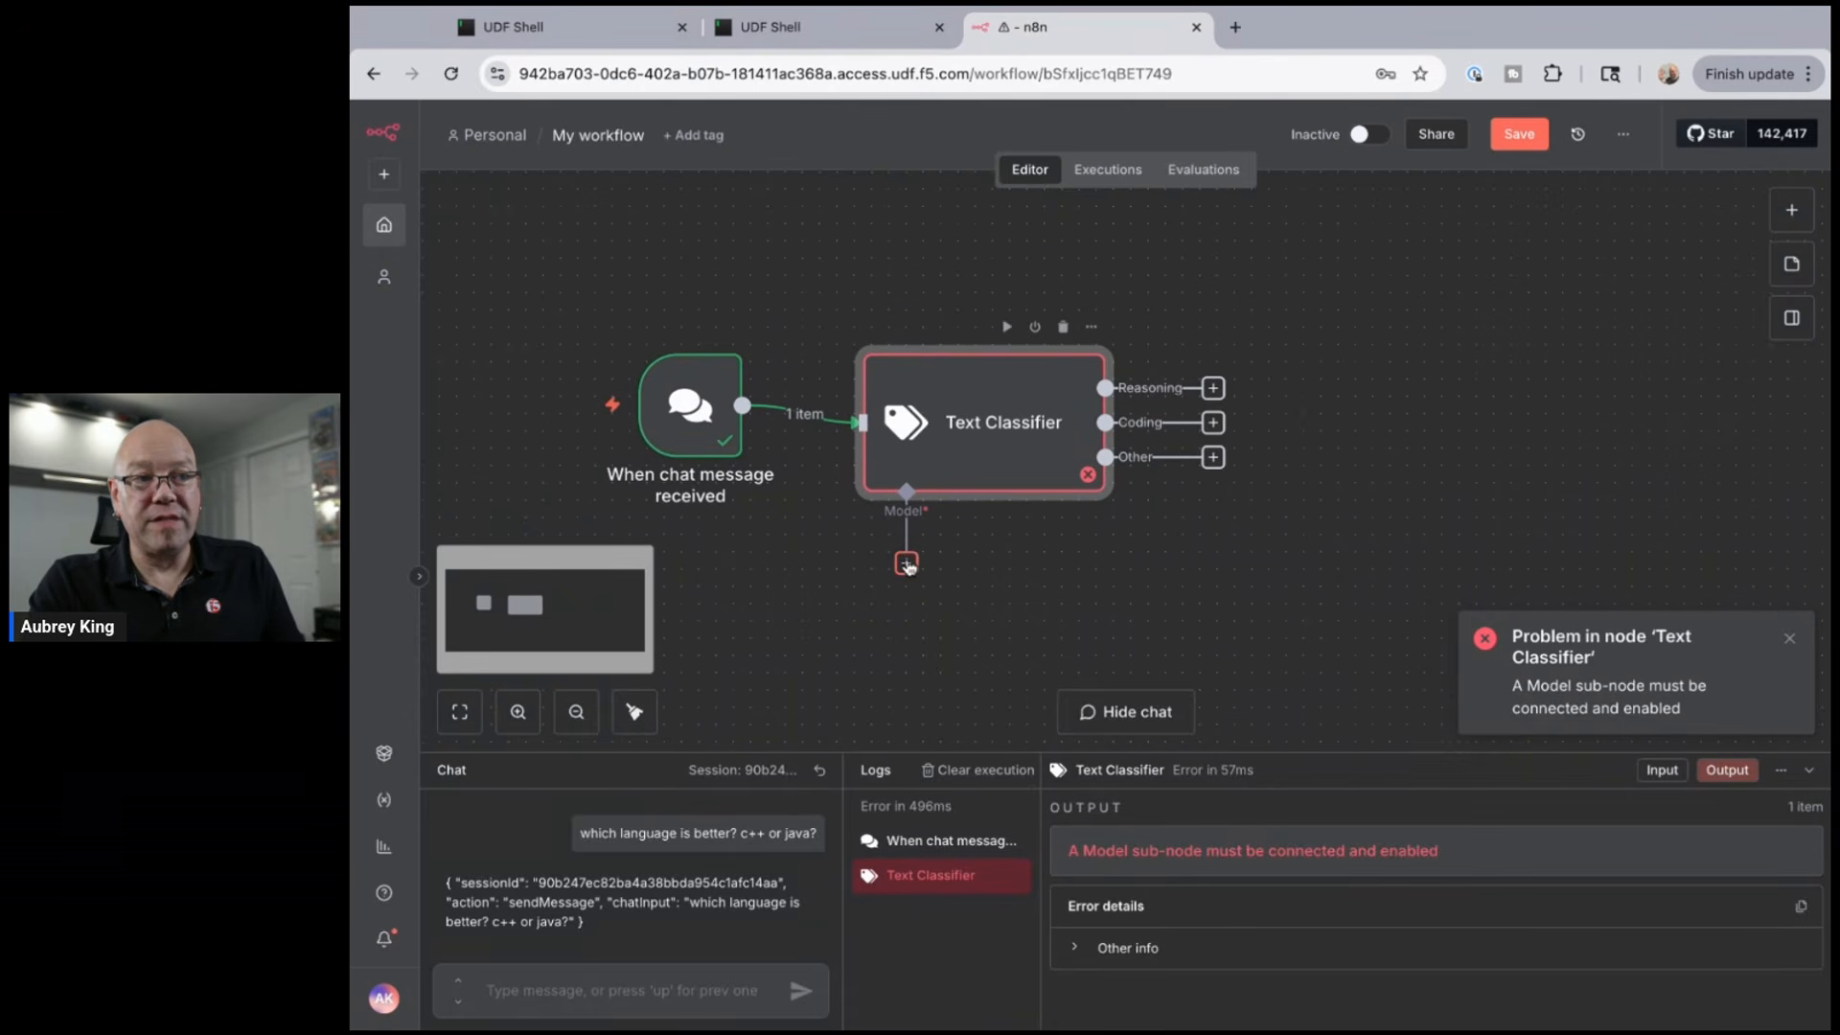
- Attach an Ollama Model sub-node as the Text Classifier's language model
left_click(906, 564)
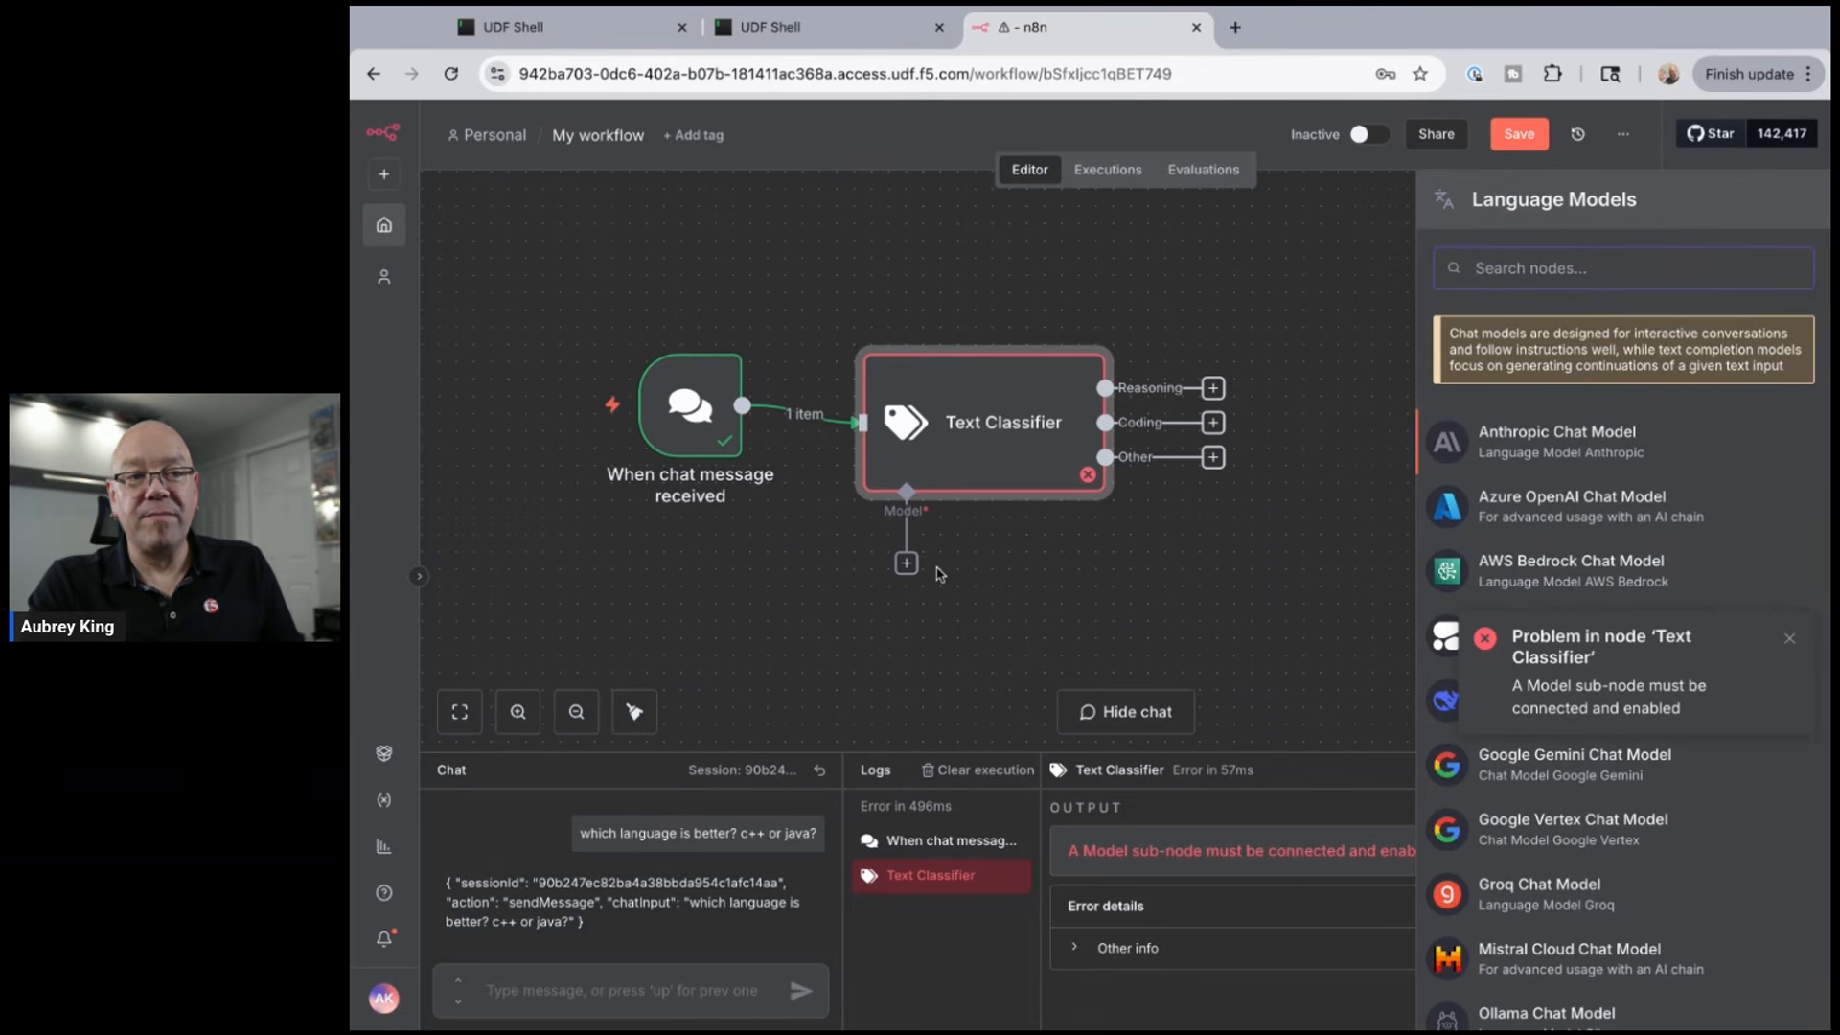
type("ollam")
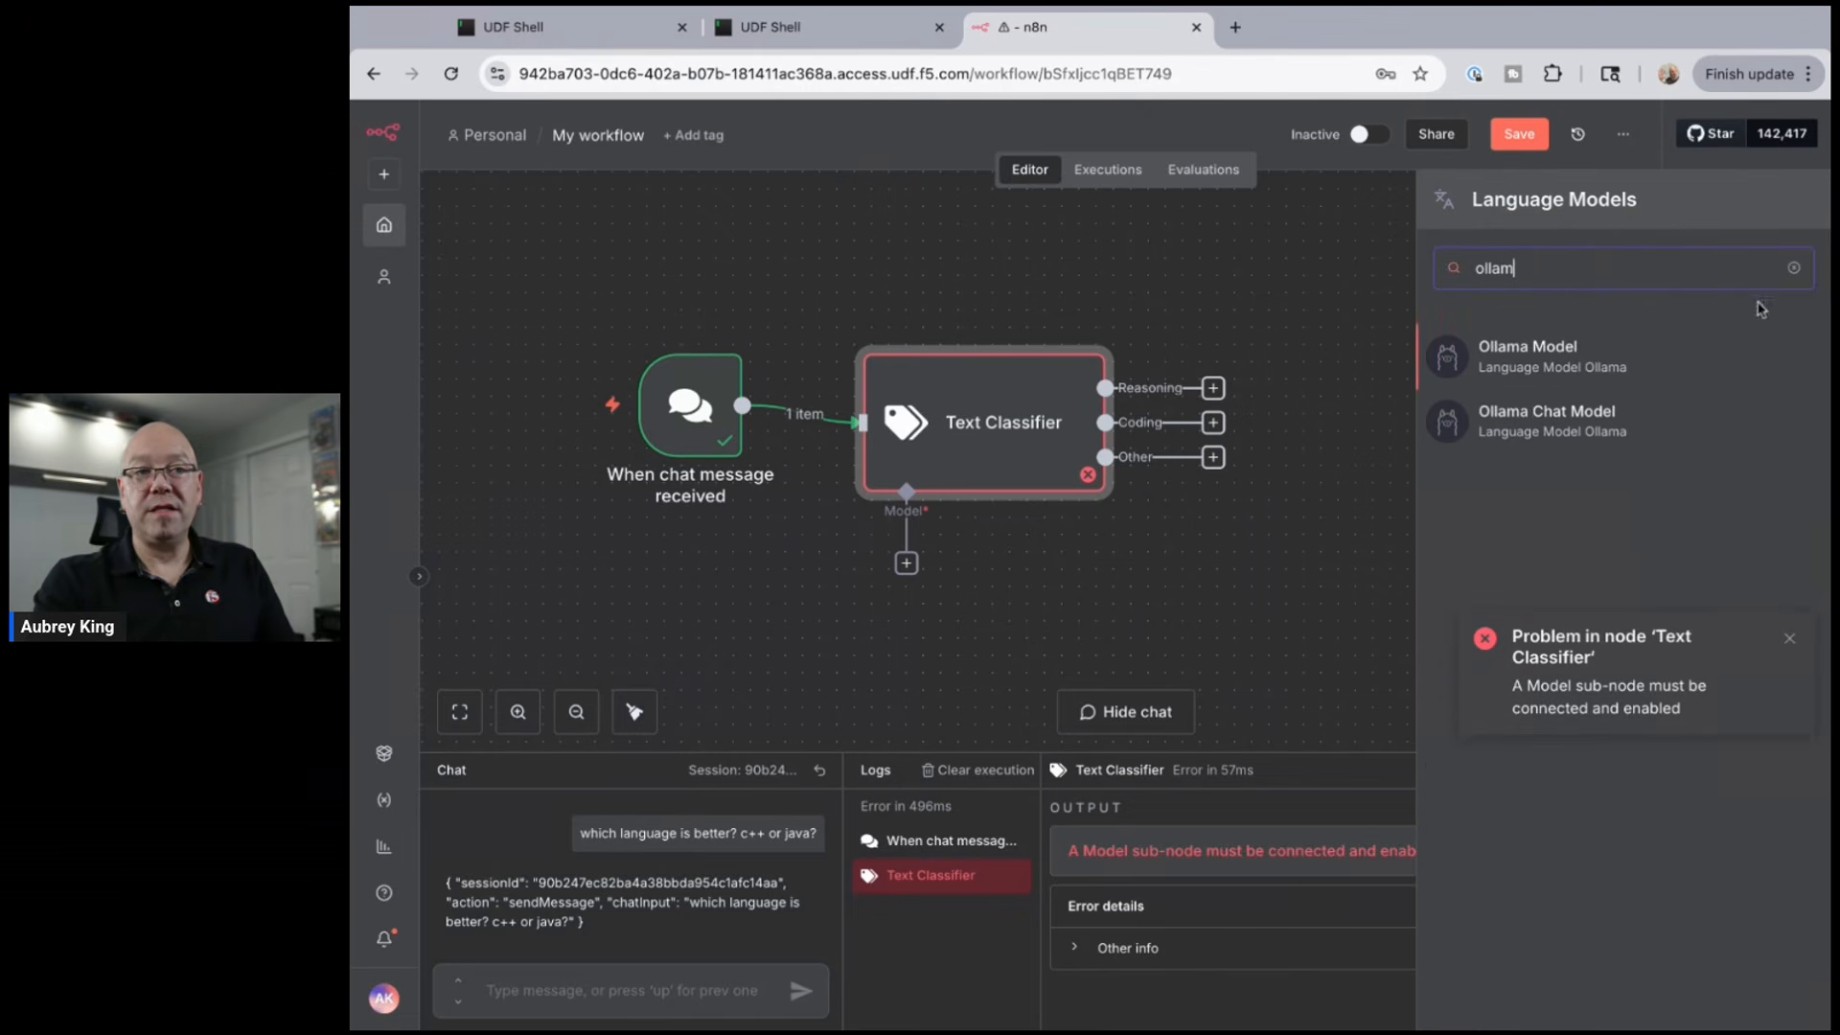
left_click(1576, 371)
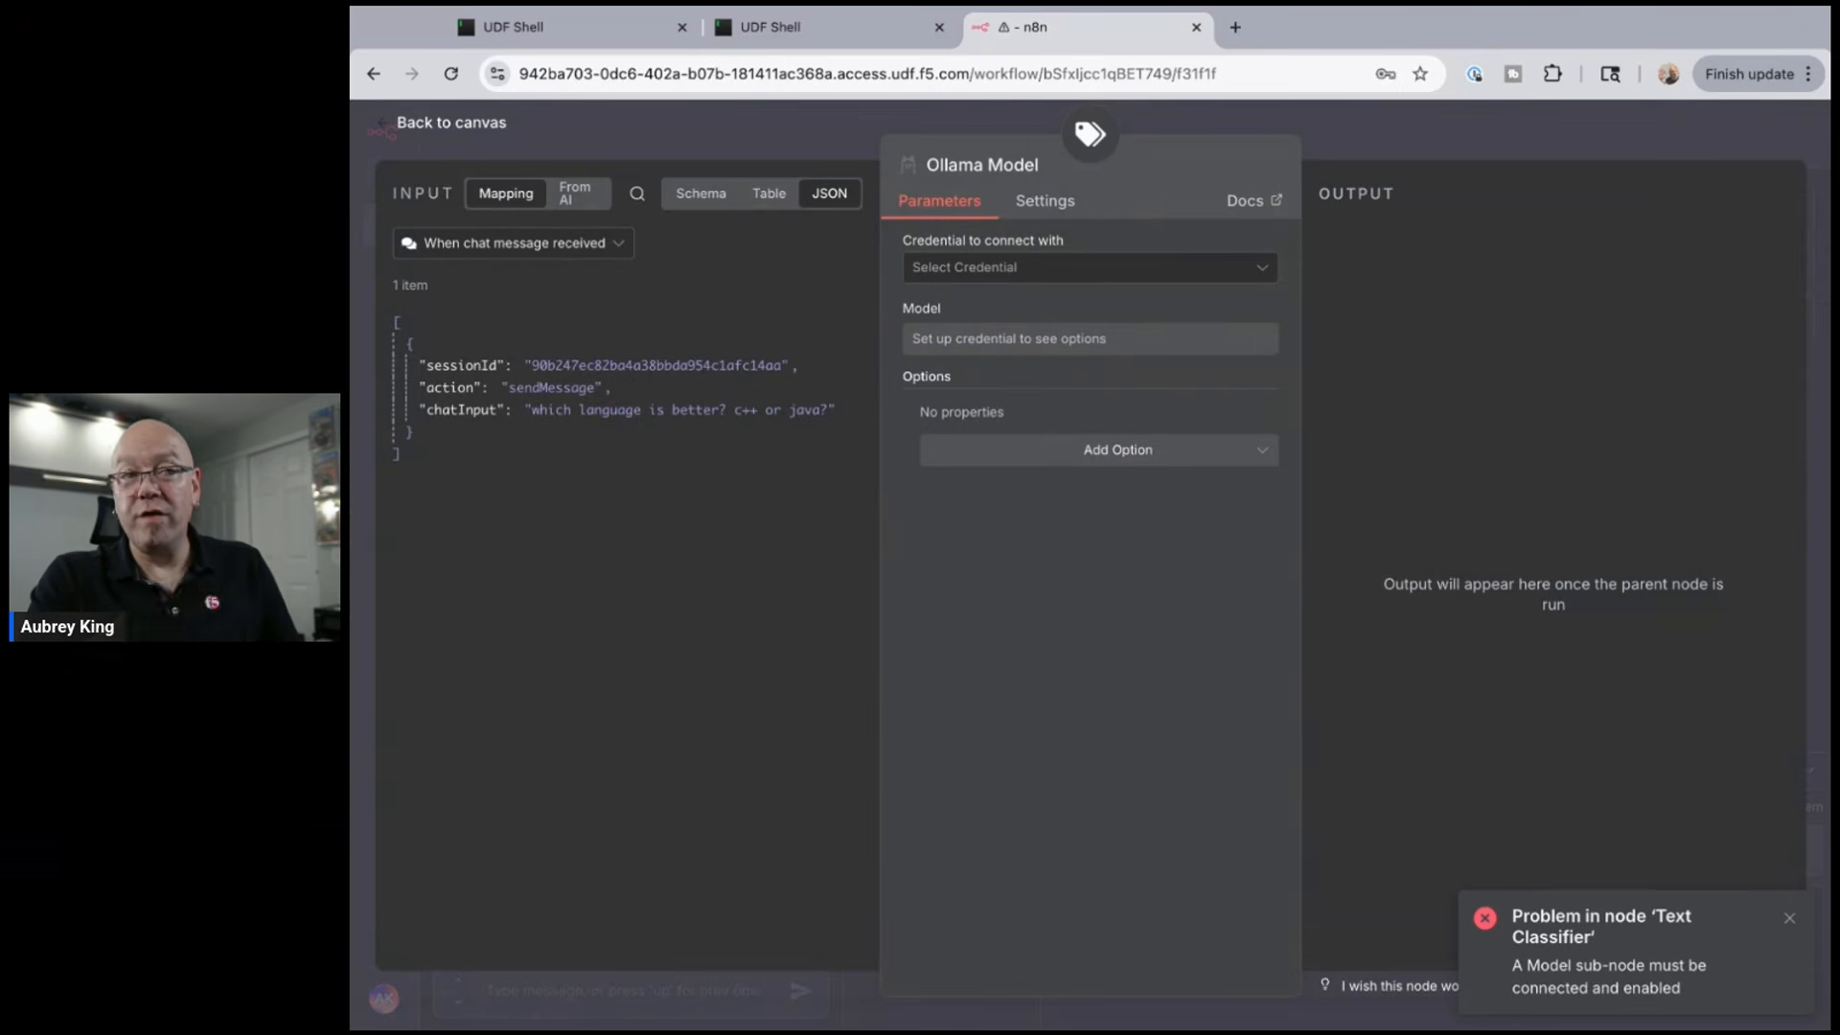
left_click(1261, 268)
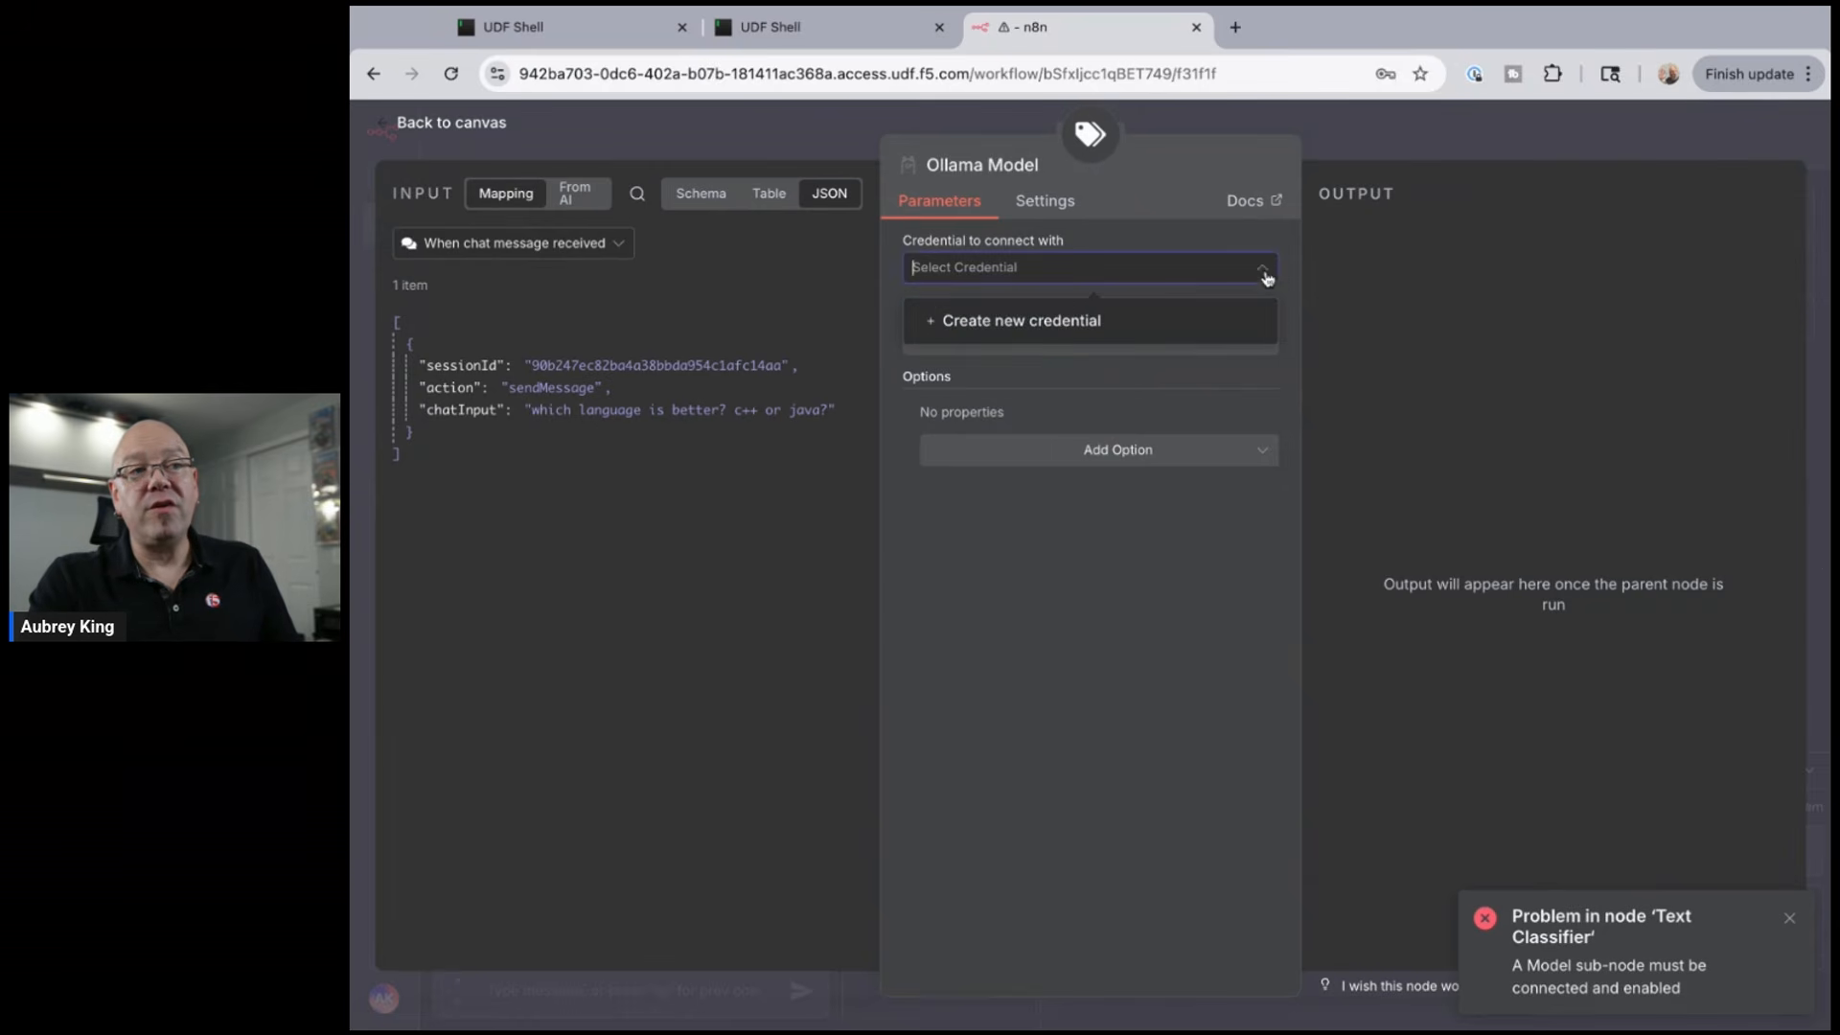
left_click(1063, 326)
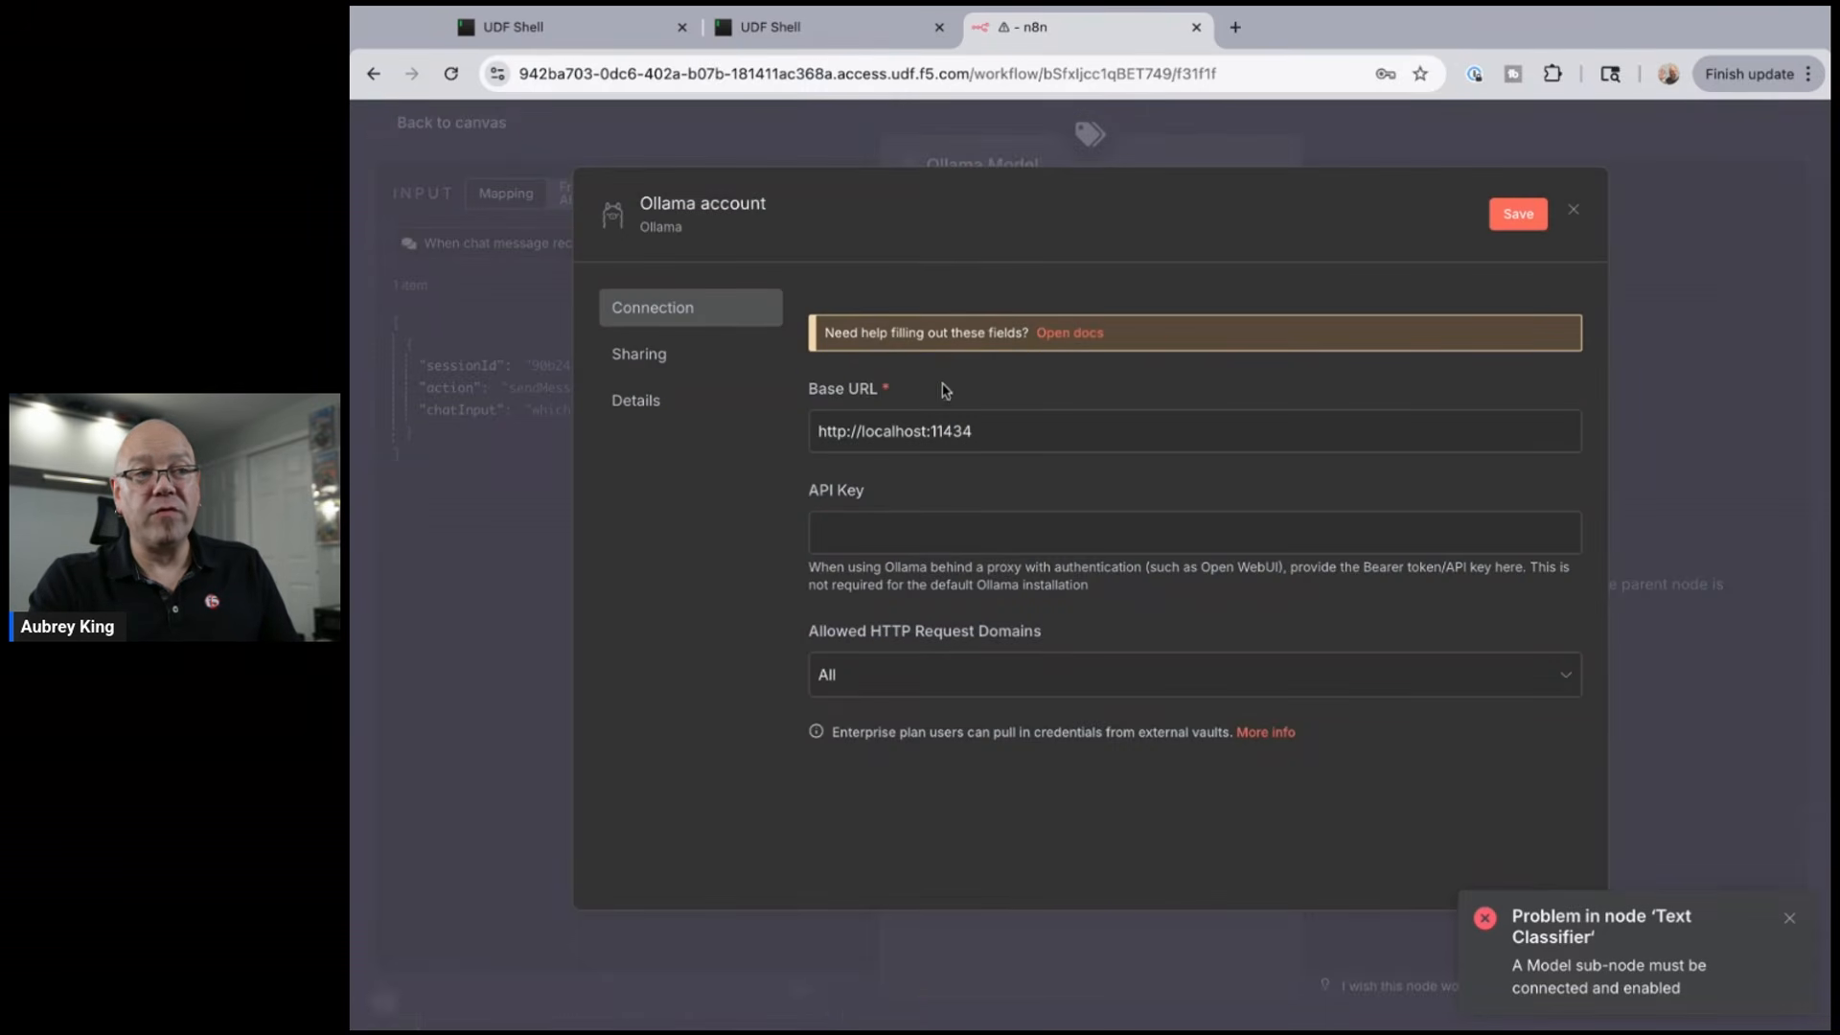
left_click_drag(862, 431, 927, 431)
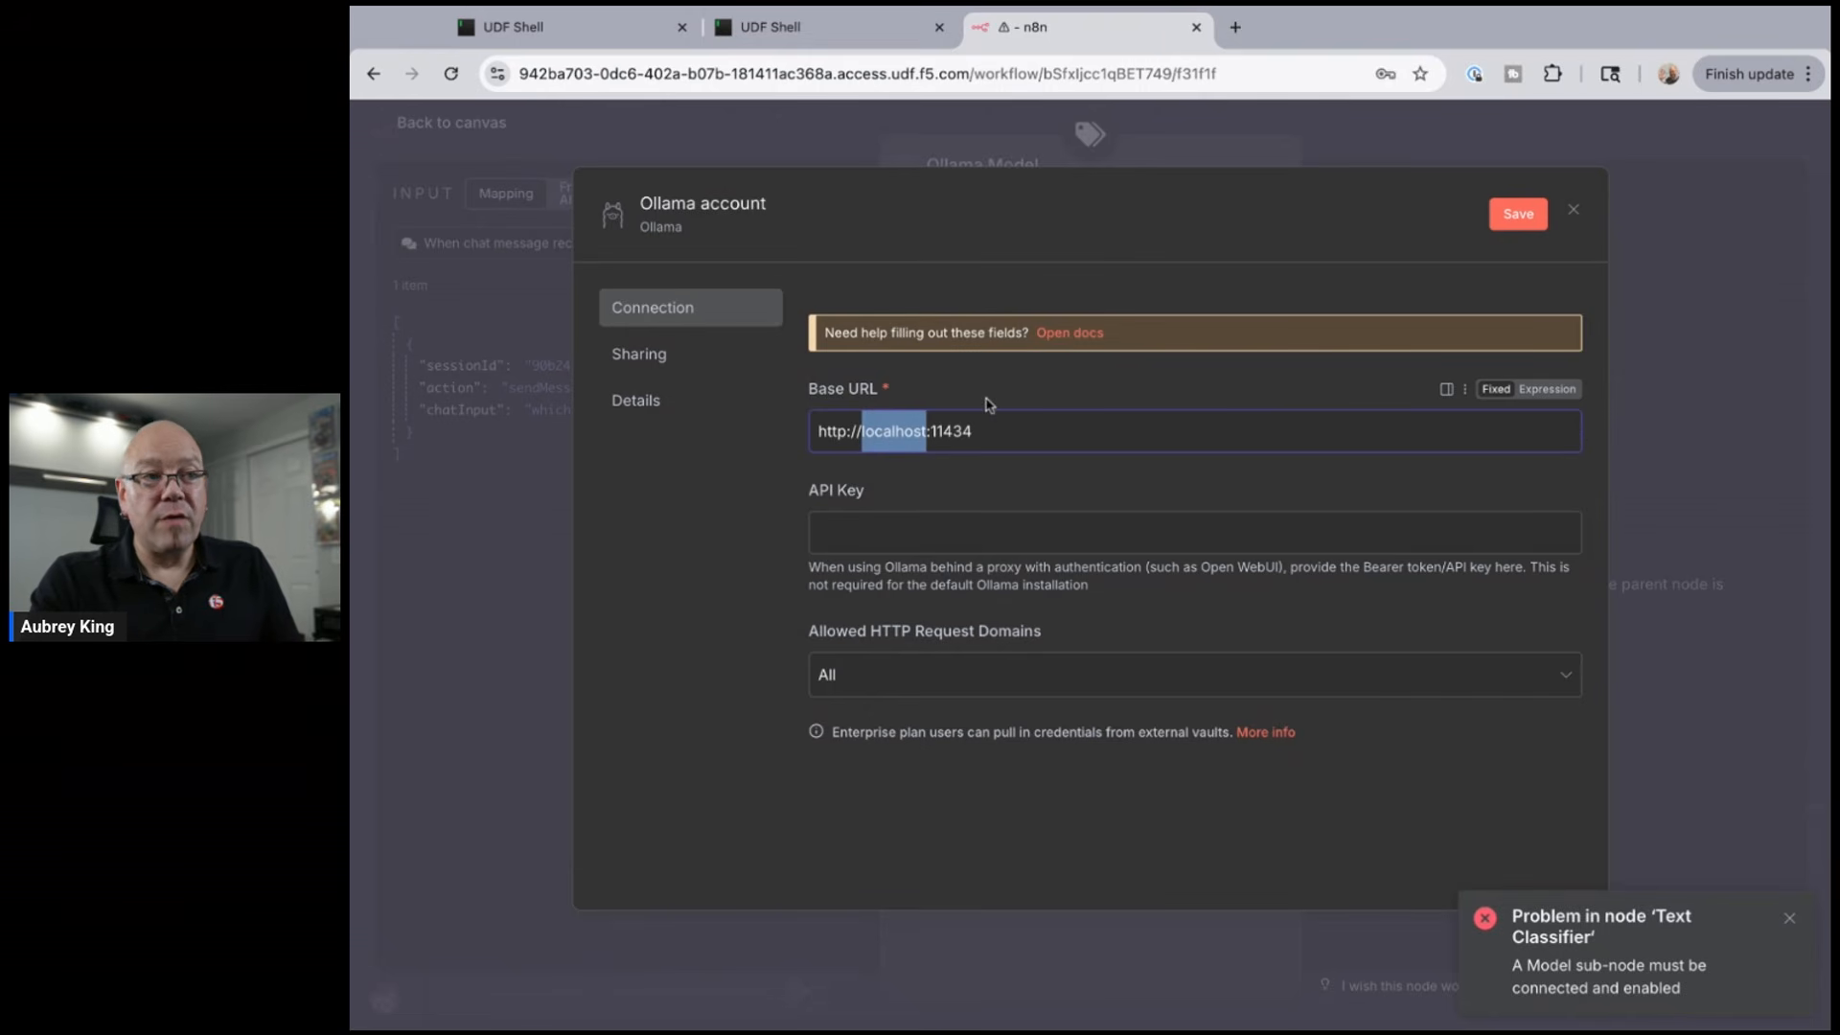
type("10.1")
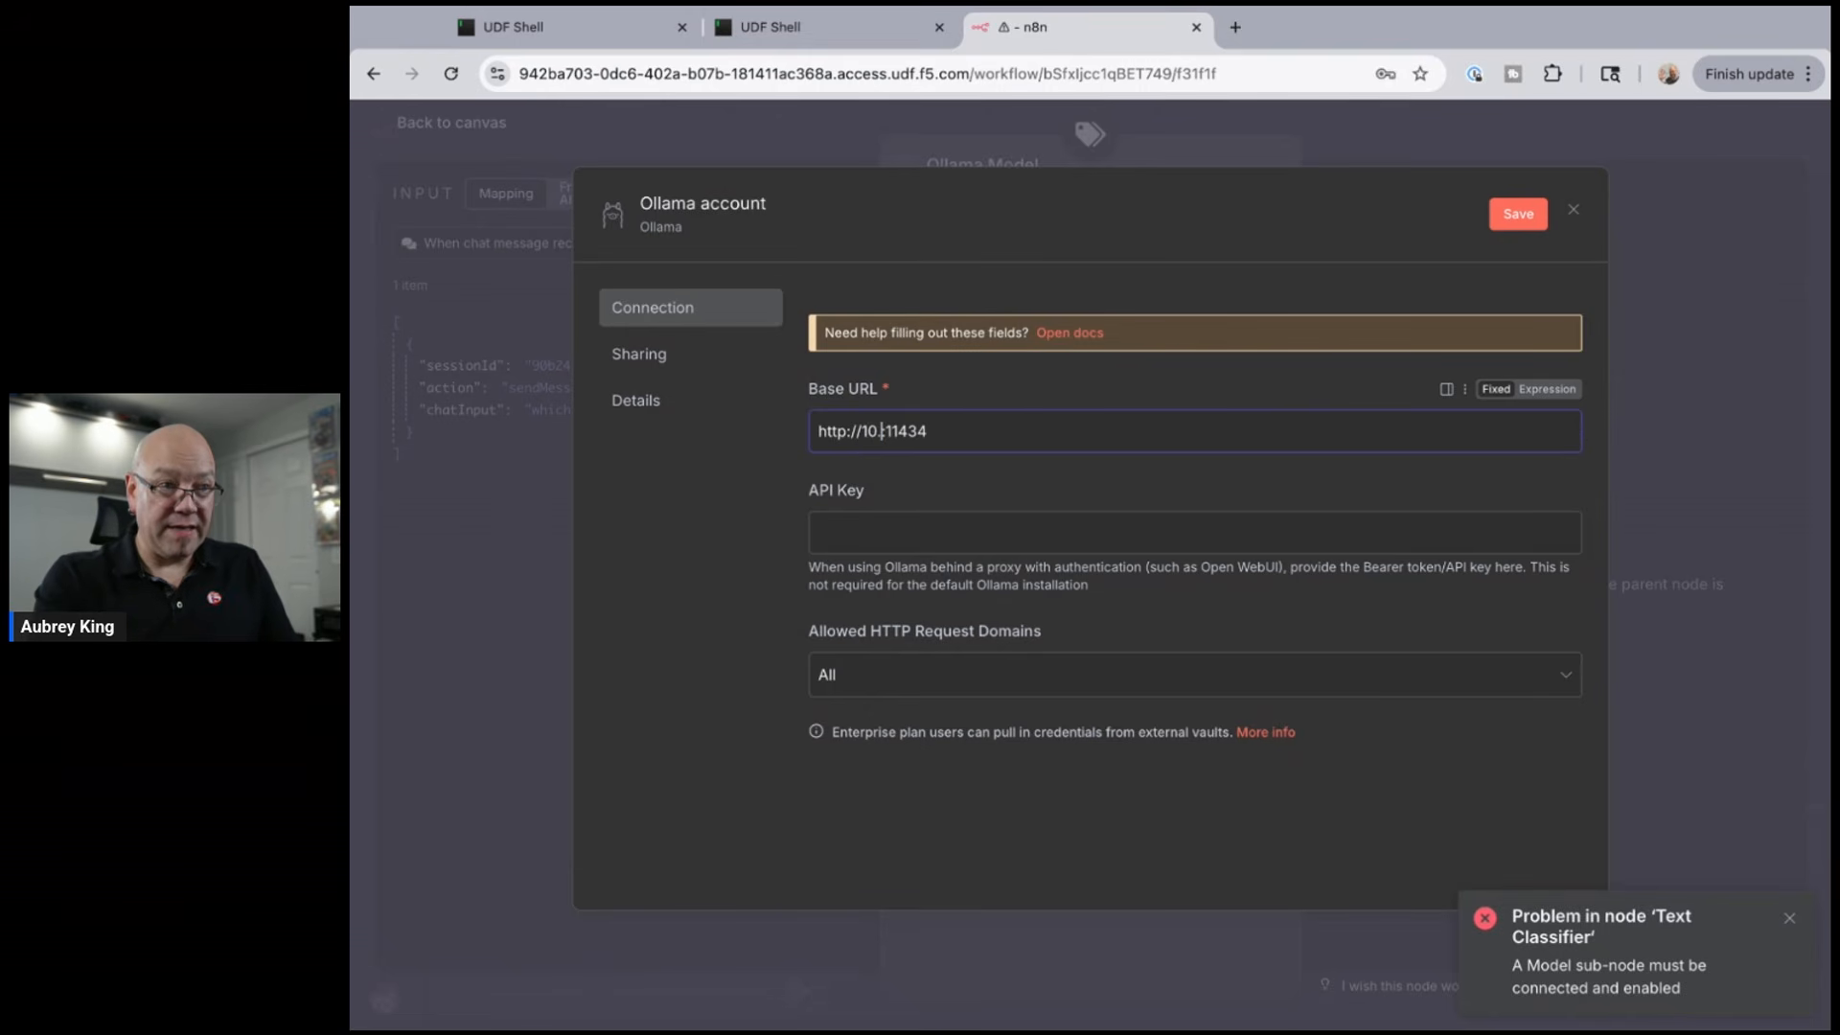
type(".1.5")
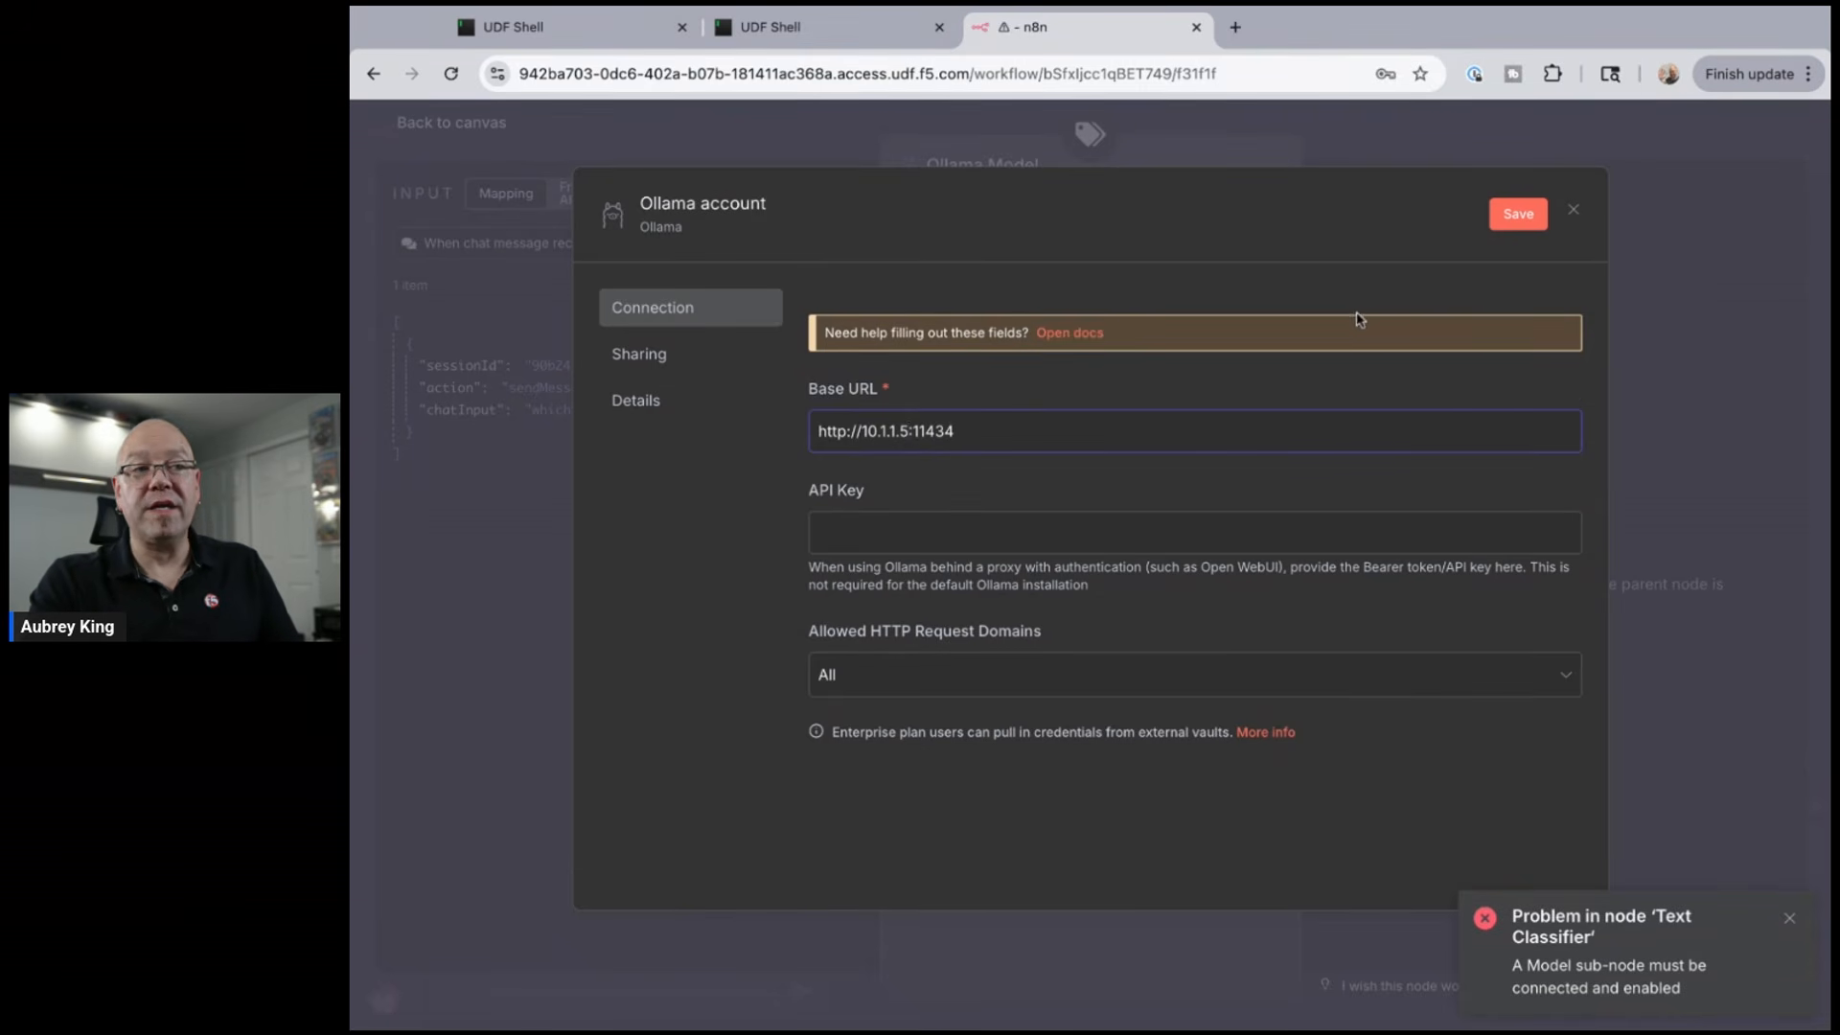
left_click(1526, 224)
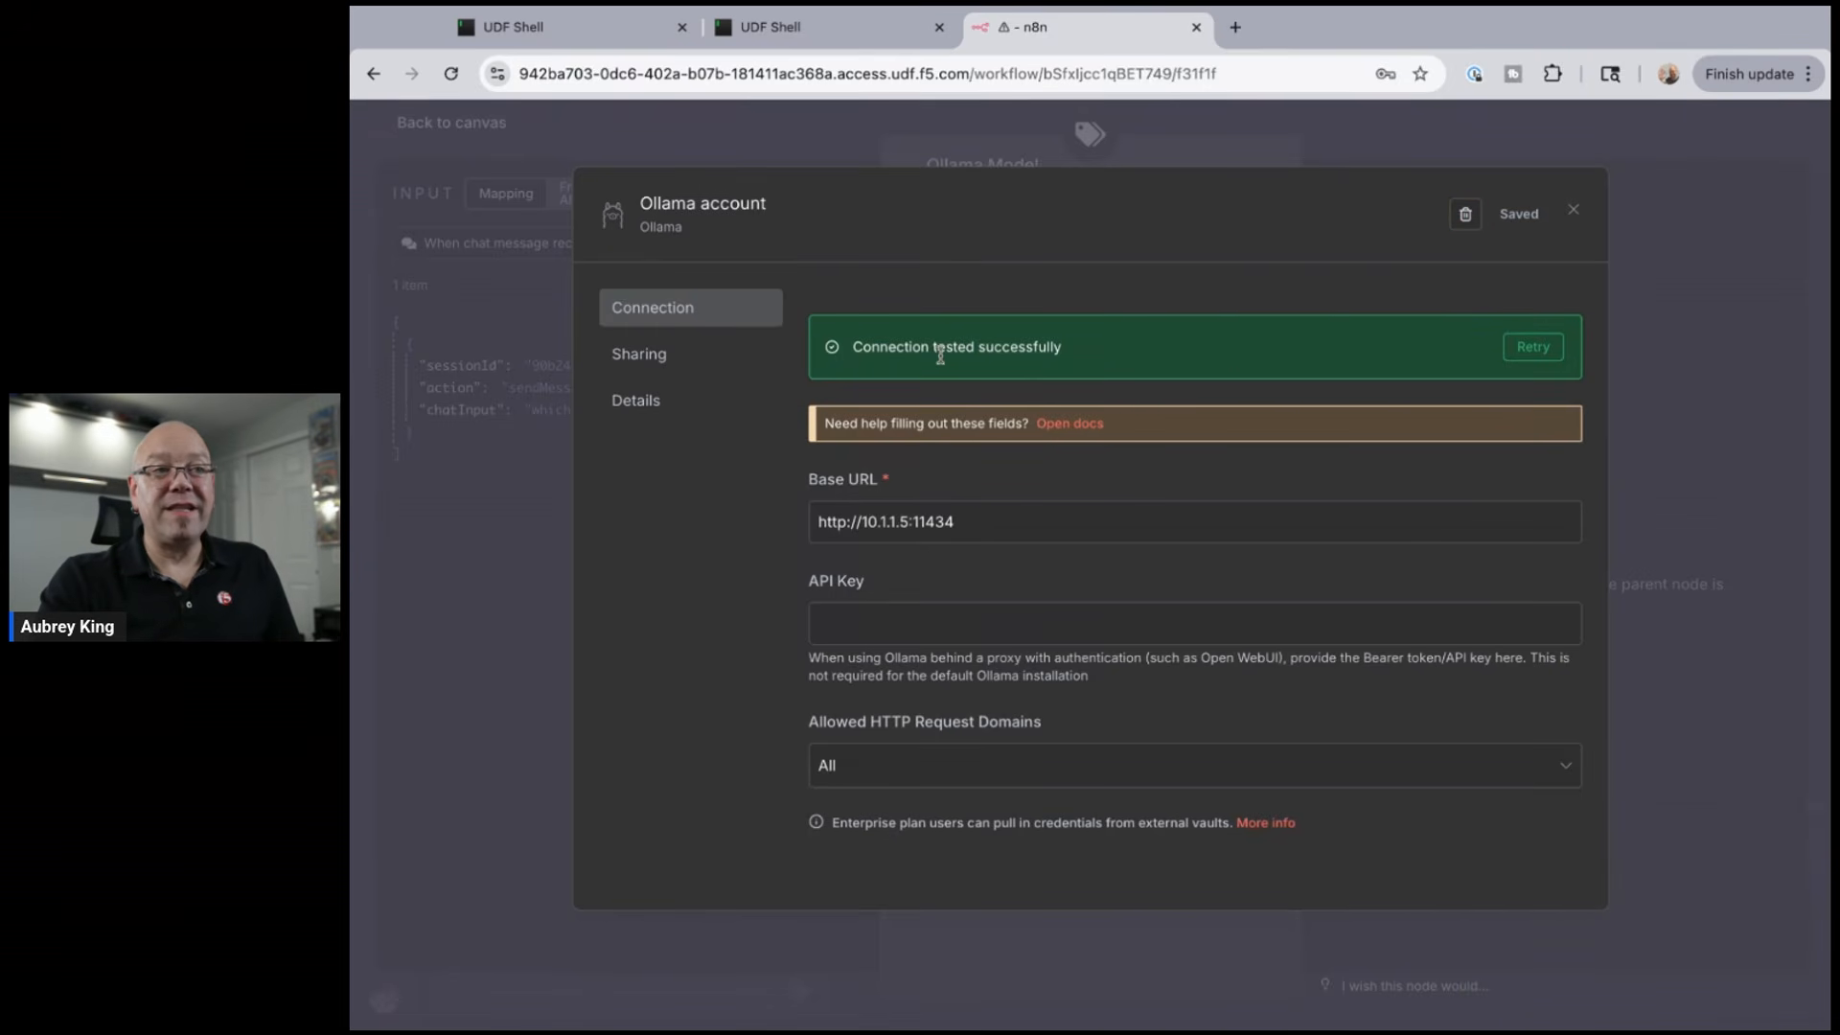
- Close the credential, choose deepseek-r1:1.5b as the Ollama model, and return to the canvas
left_click(1572, 213)
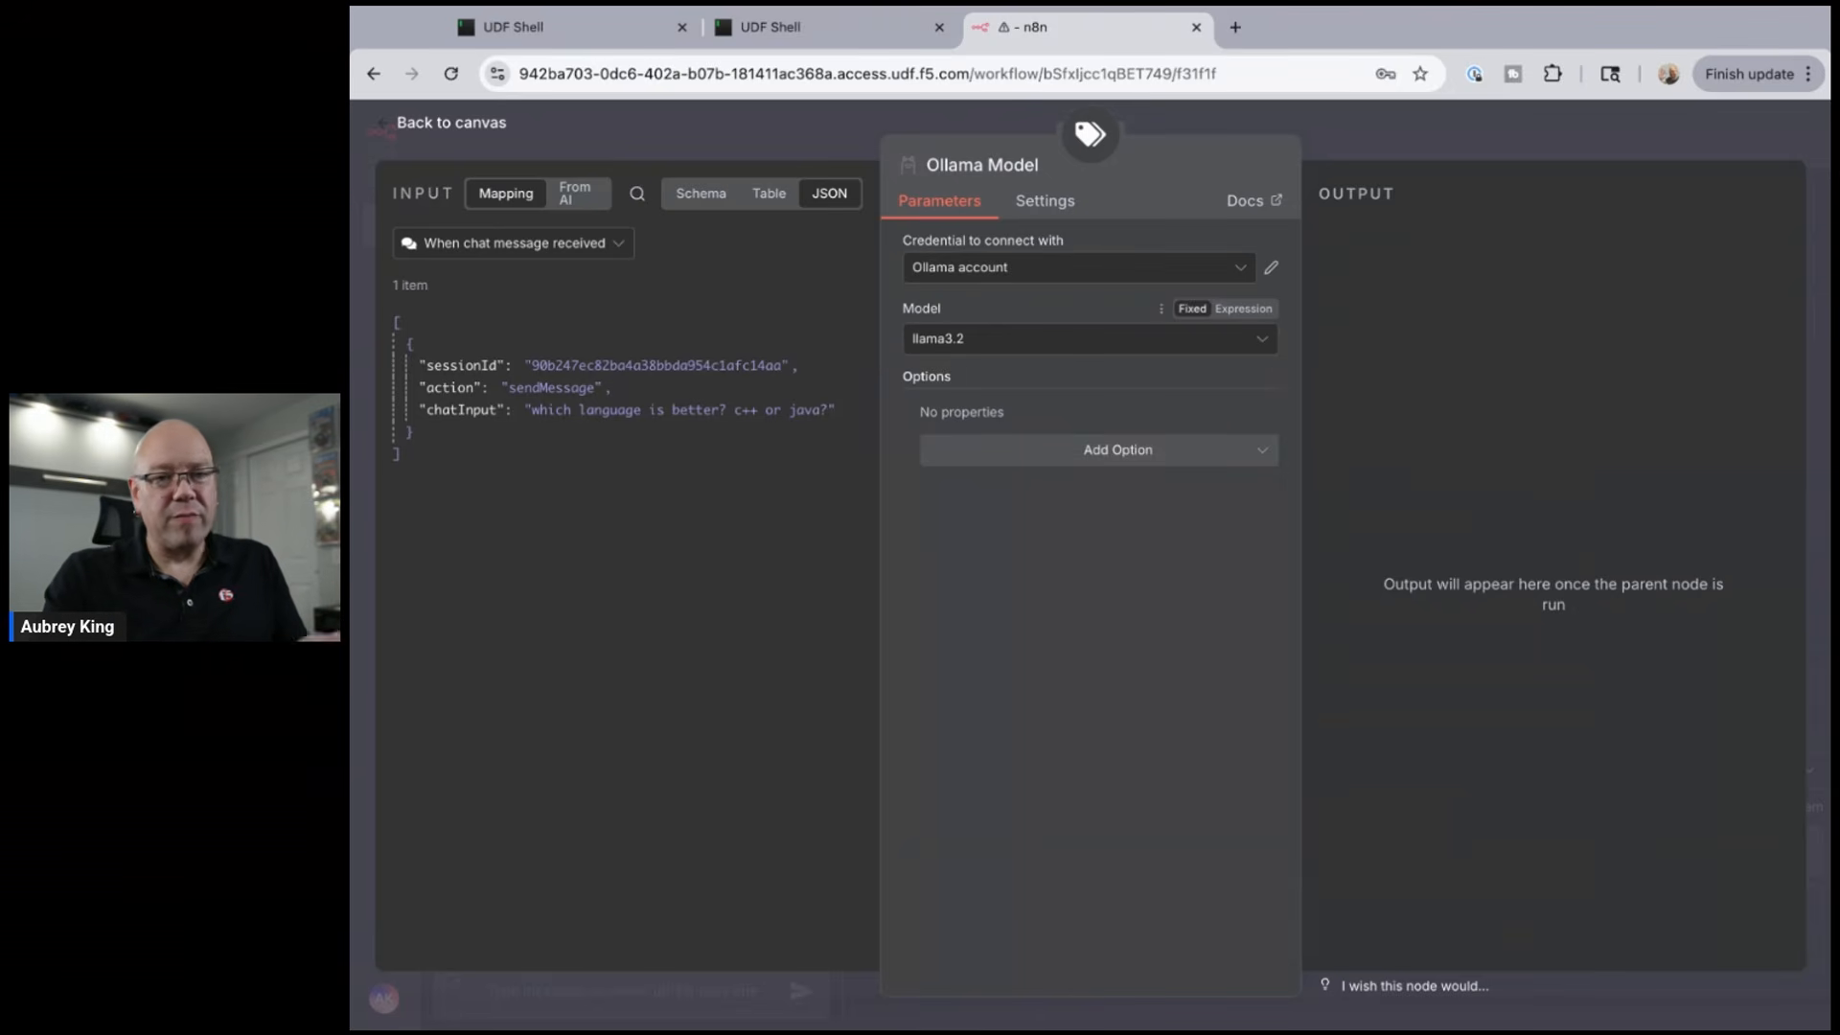
left_click(1090, 338)
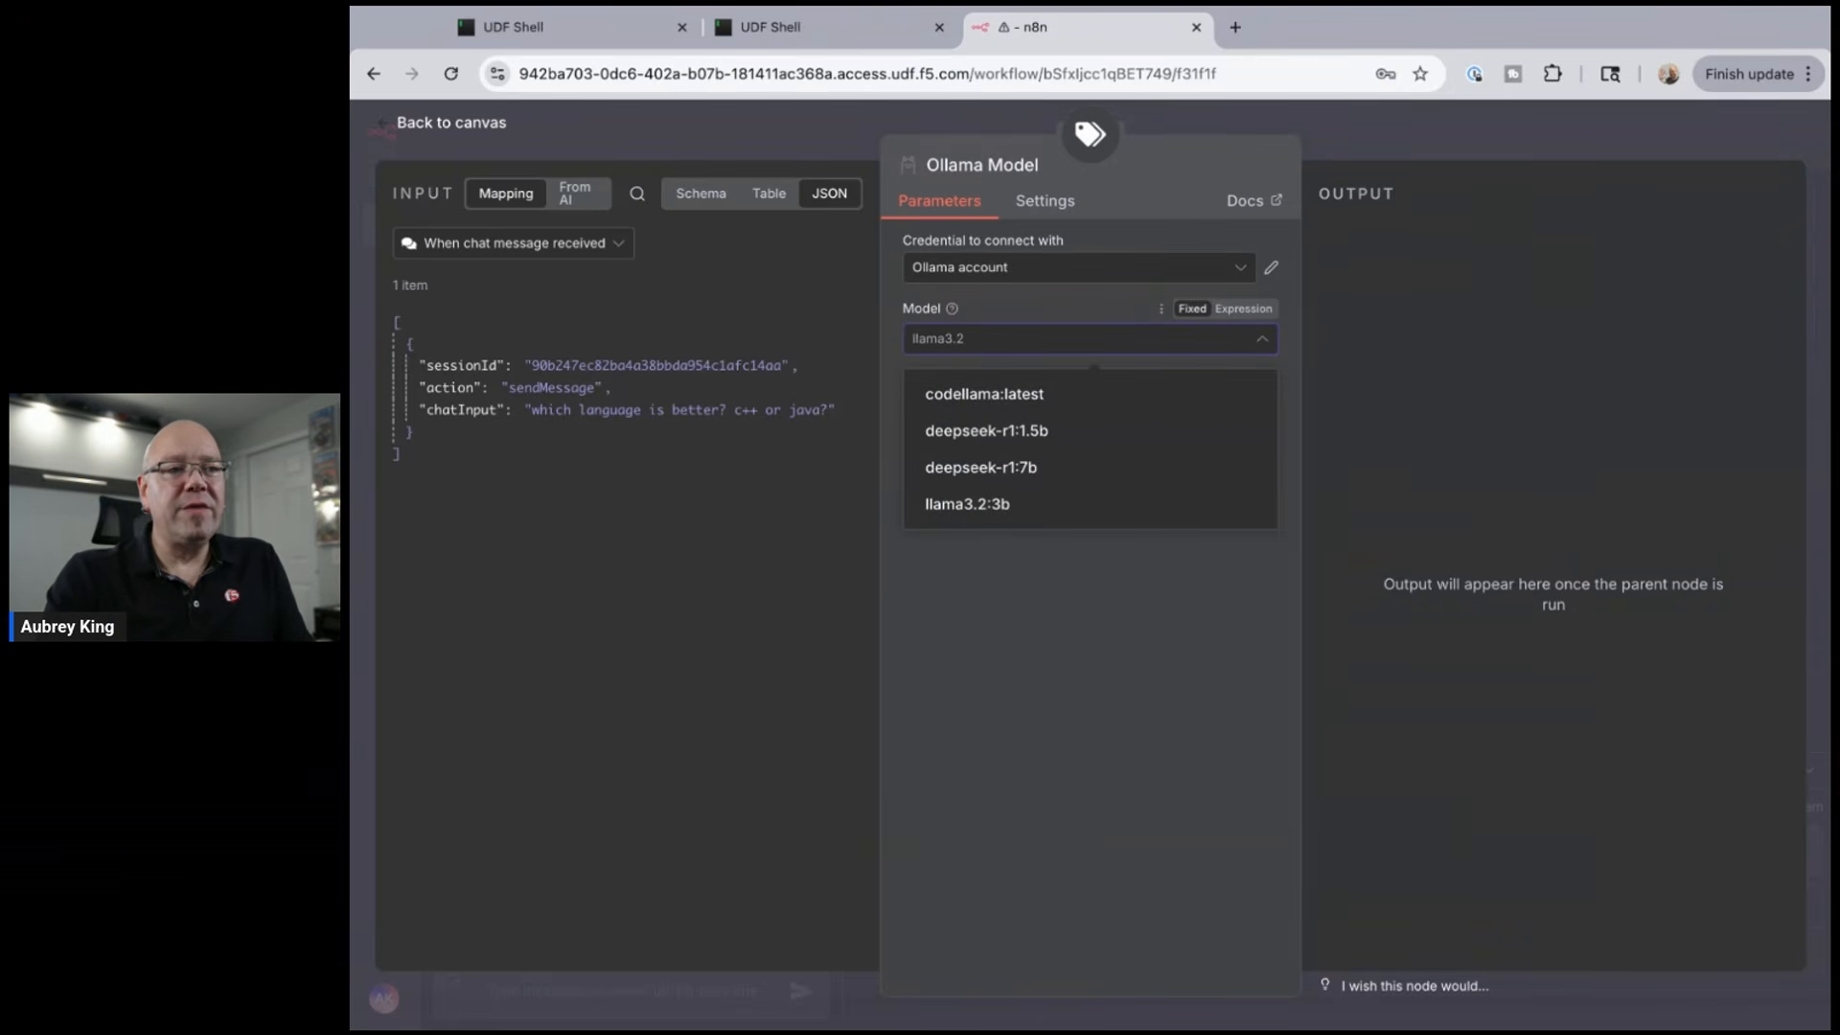
left_click(967, 436)
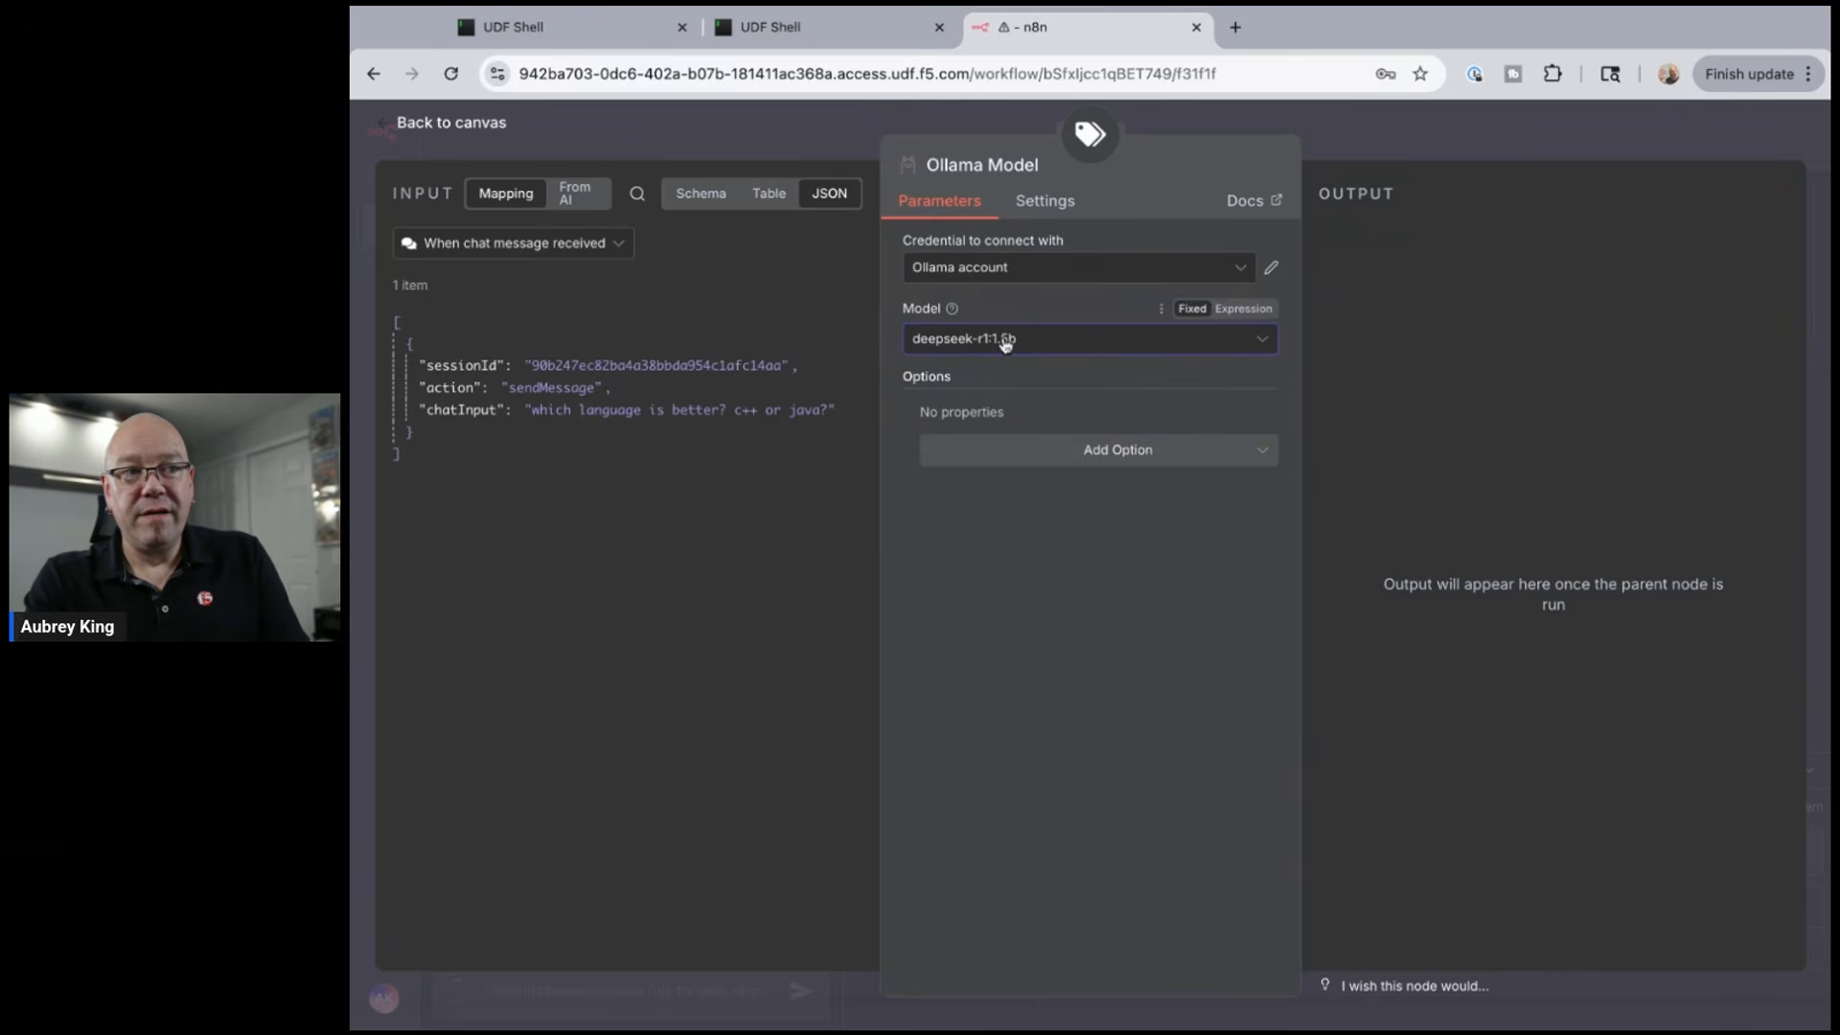
left_click(468, 137)
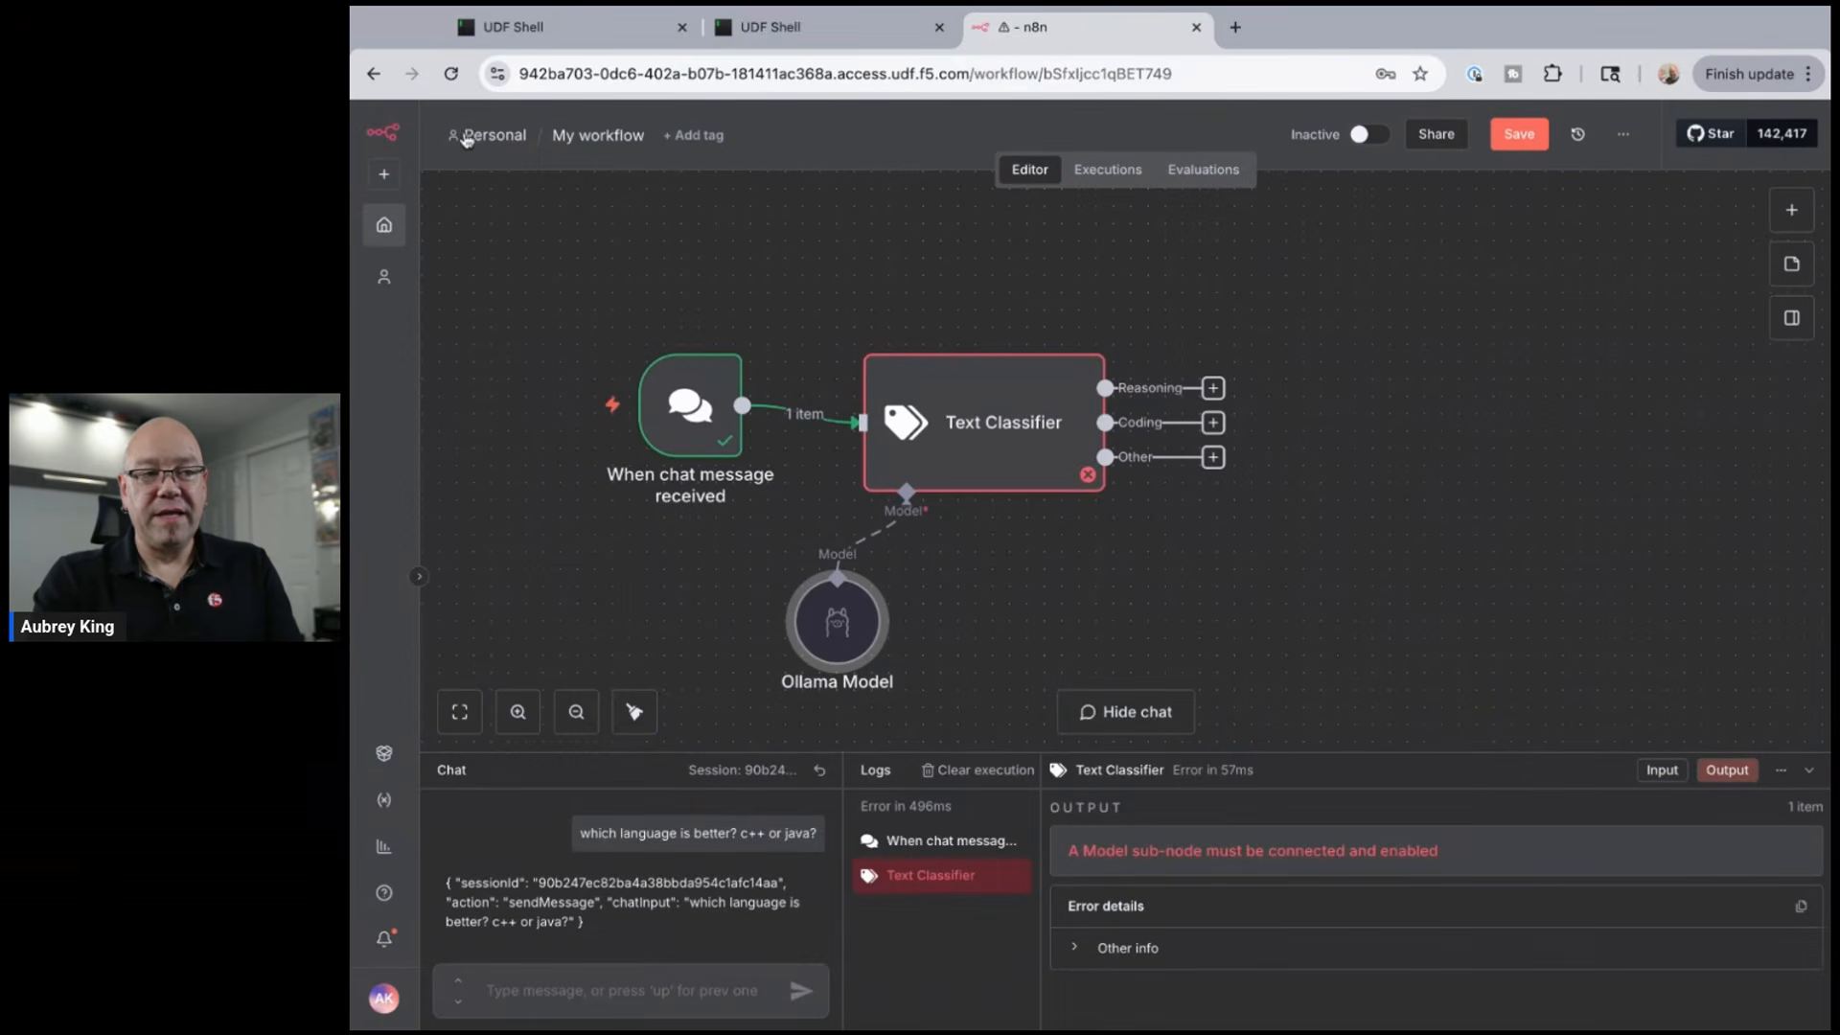
- Execute the Text Classifier node again and review the model reply parse error
left_click(977, 475)
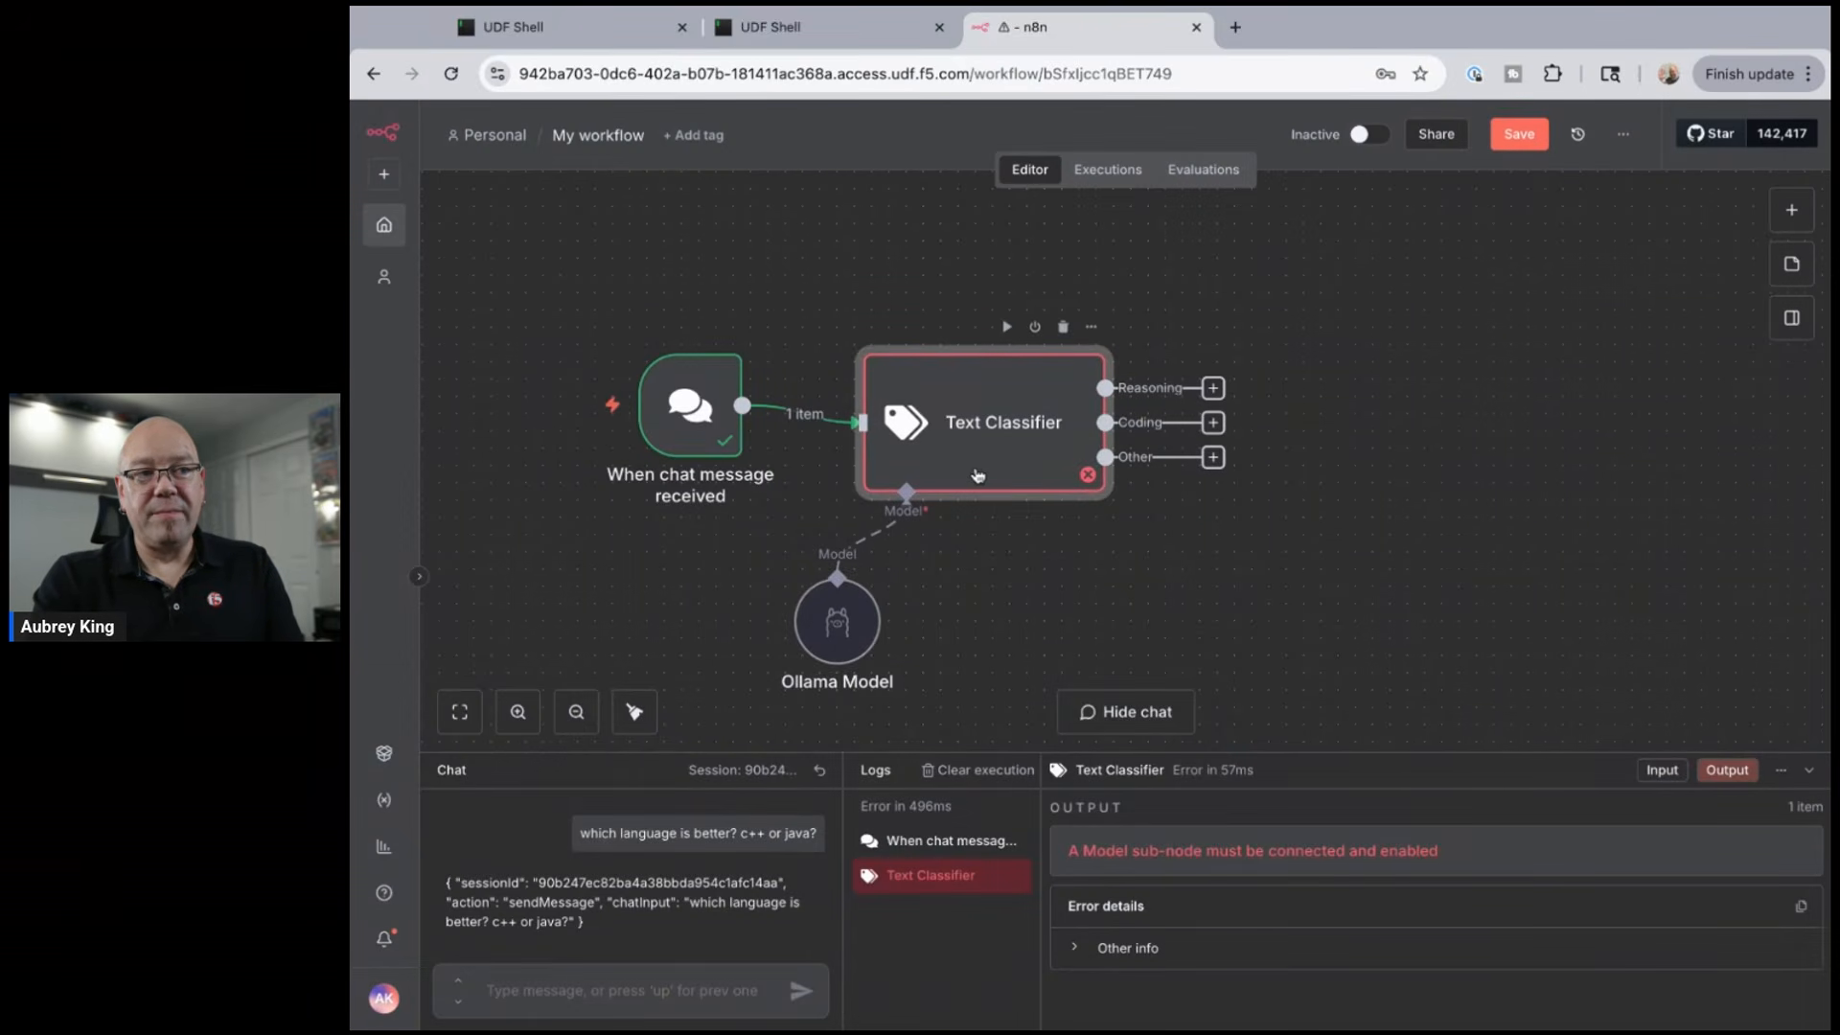
double_click(983, 469)
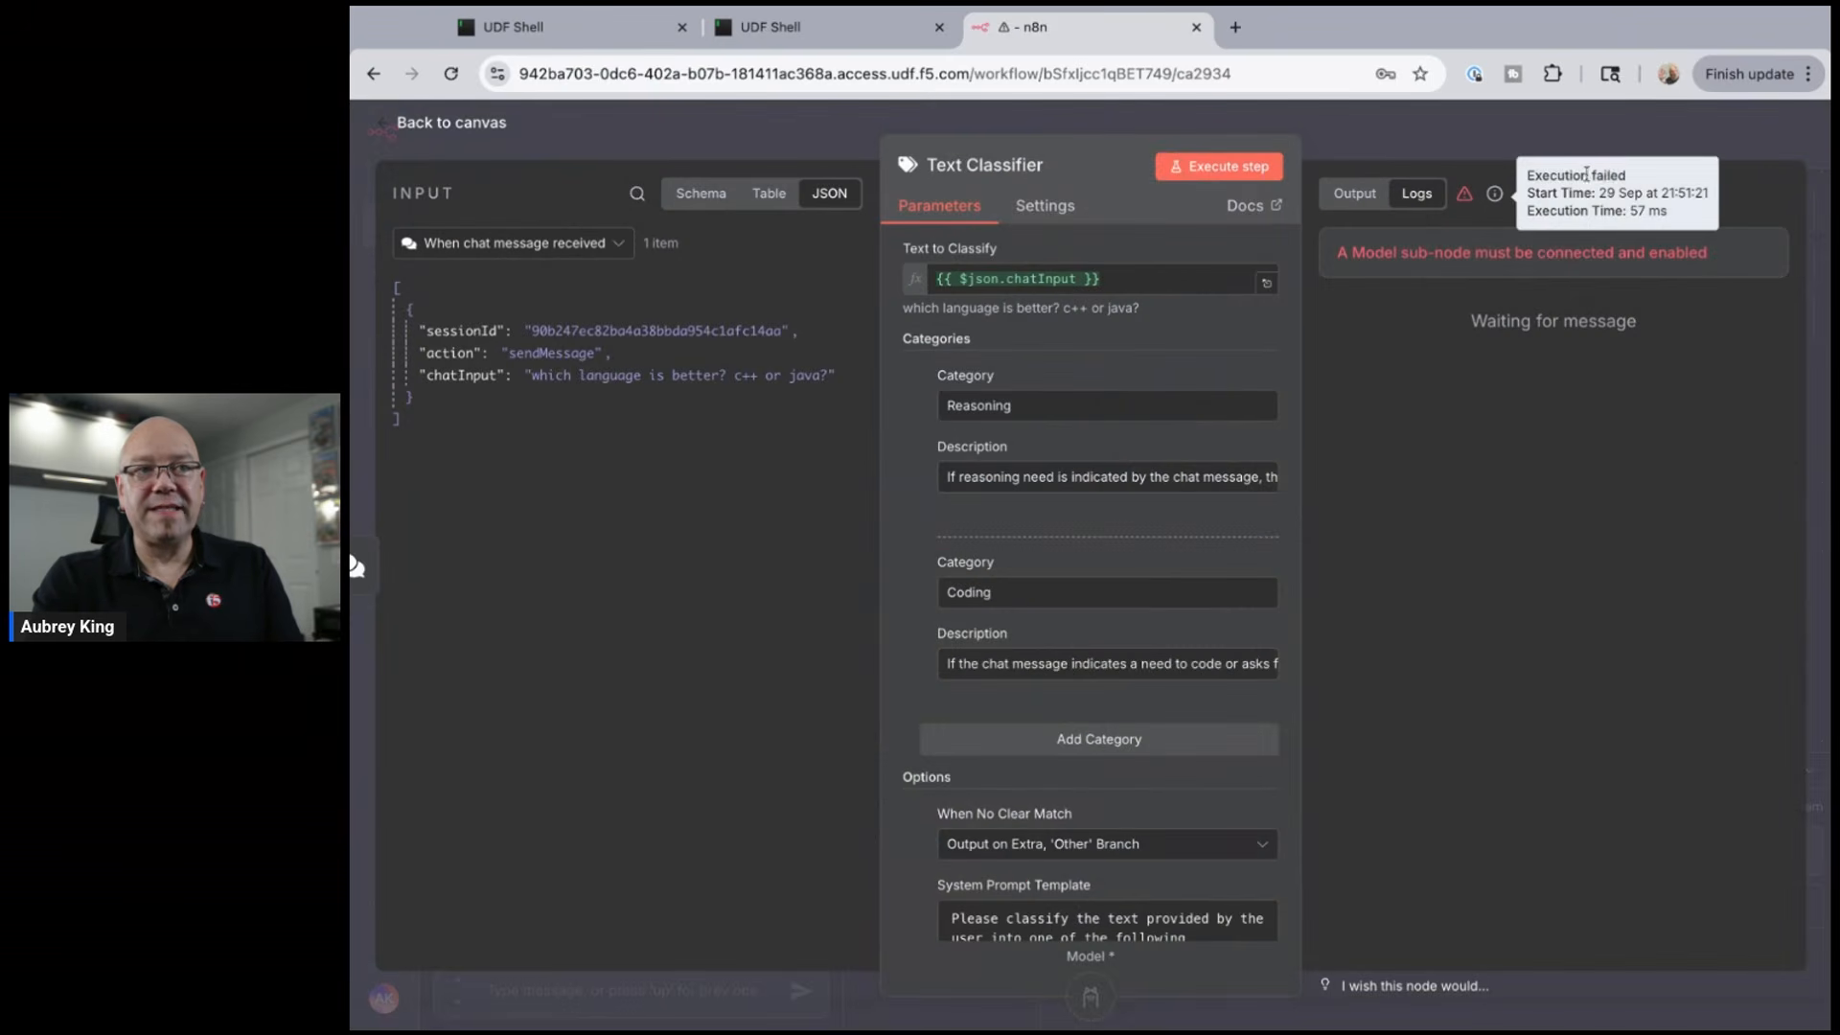
left_click(1212, 171)
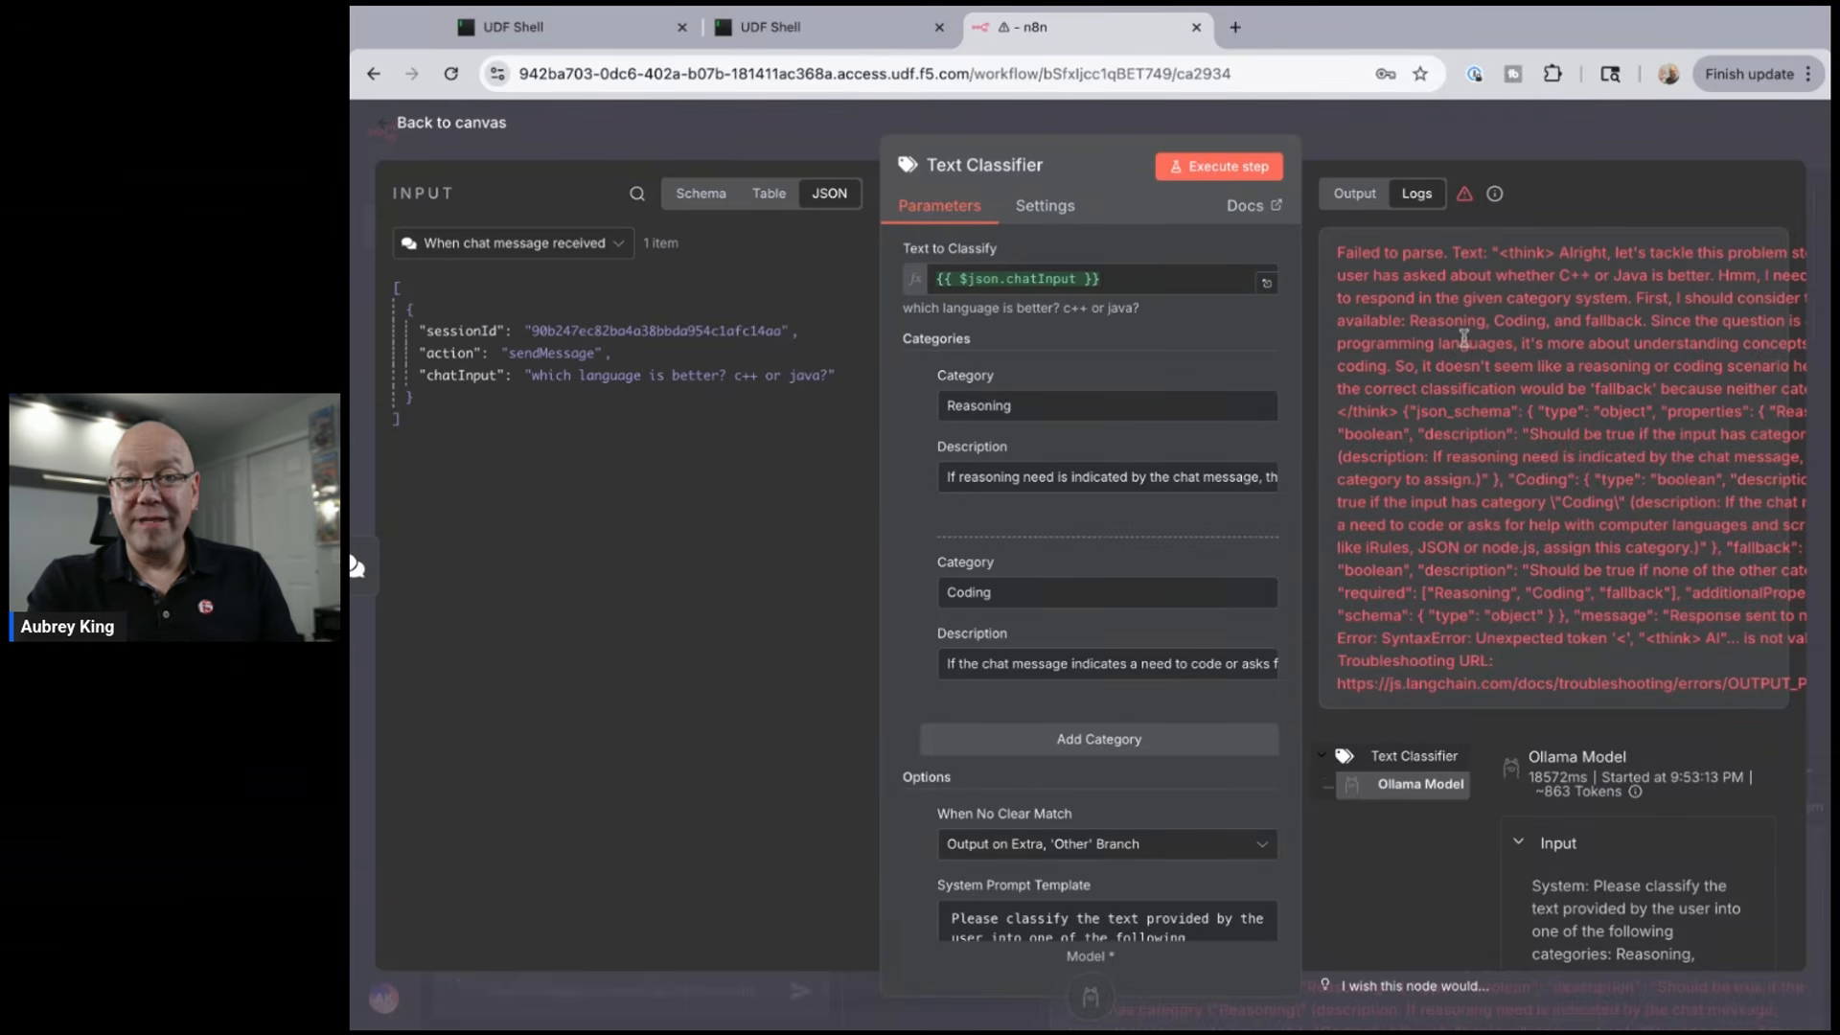
scroll(1427, 307, "down", 1)
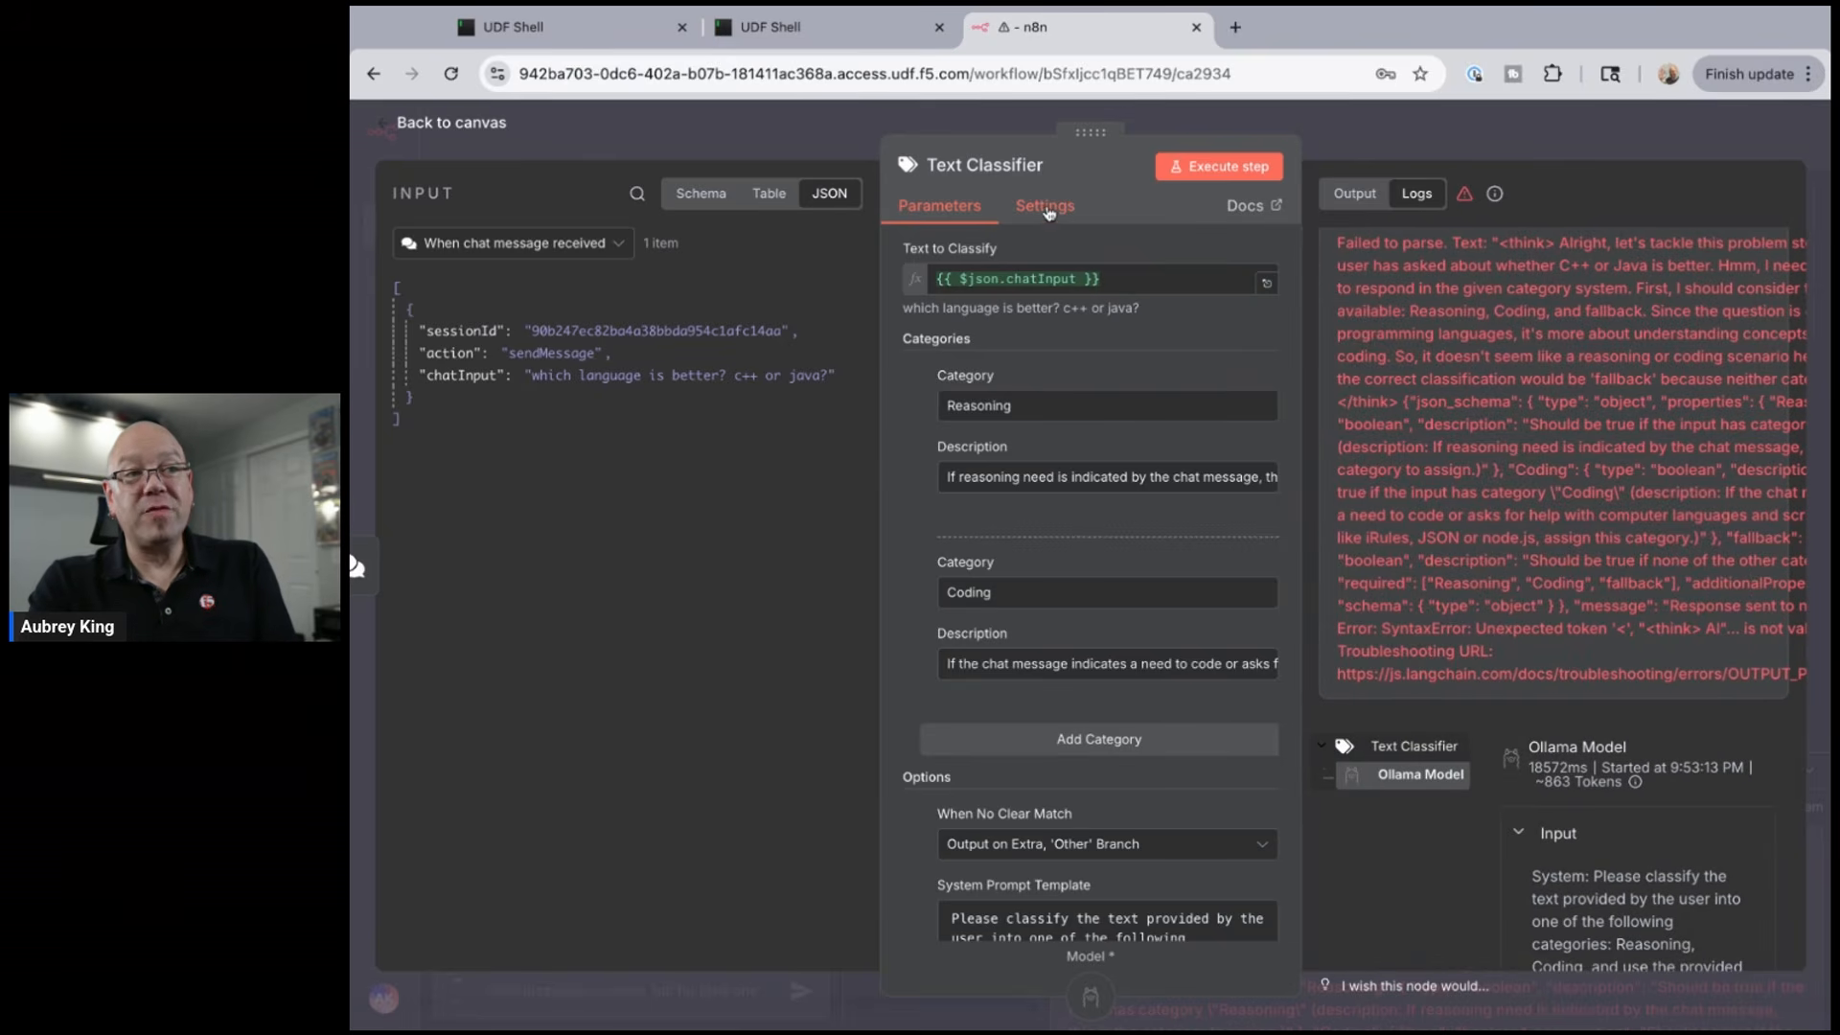
- Turn on Retry On Fail (3 tries, 1000 ms) in the classifier's Settings, then return to the canvas
left_click(1047, 224)
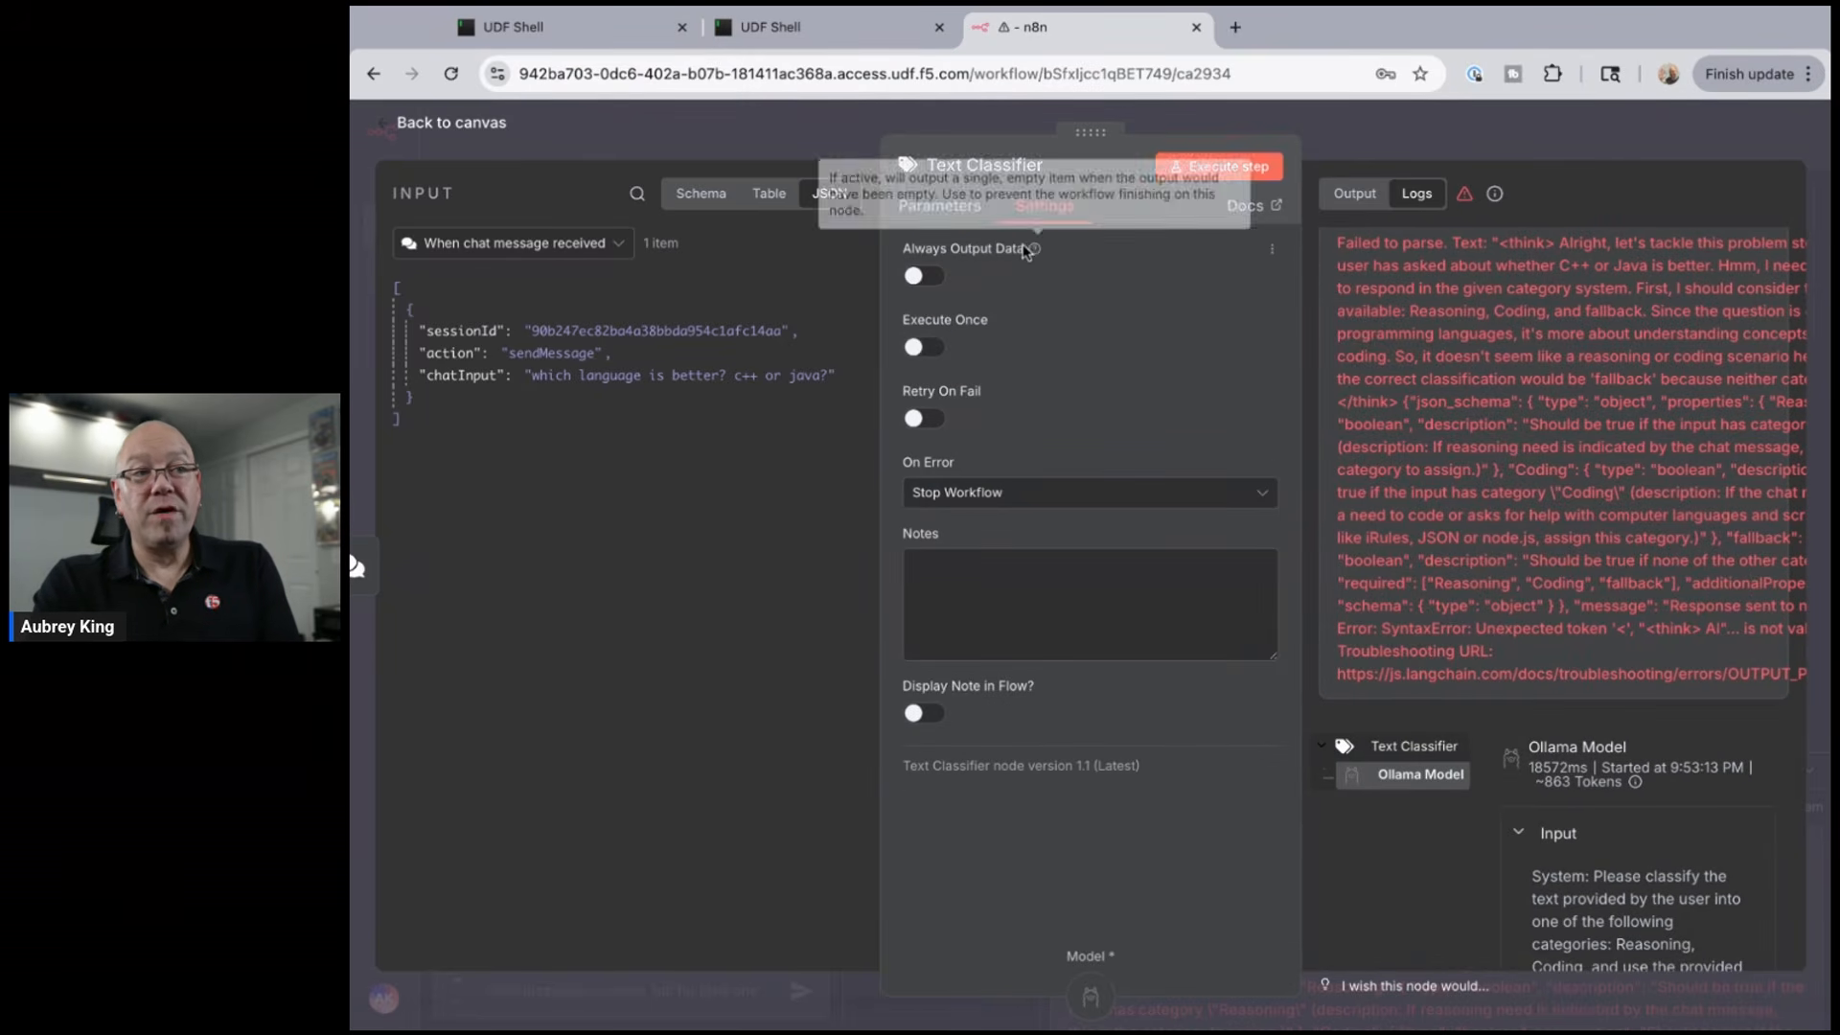
mouse_move(1034, 249)
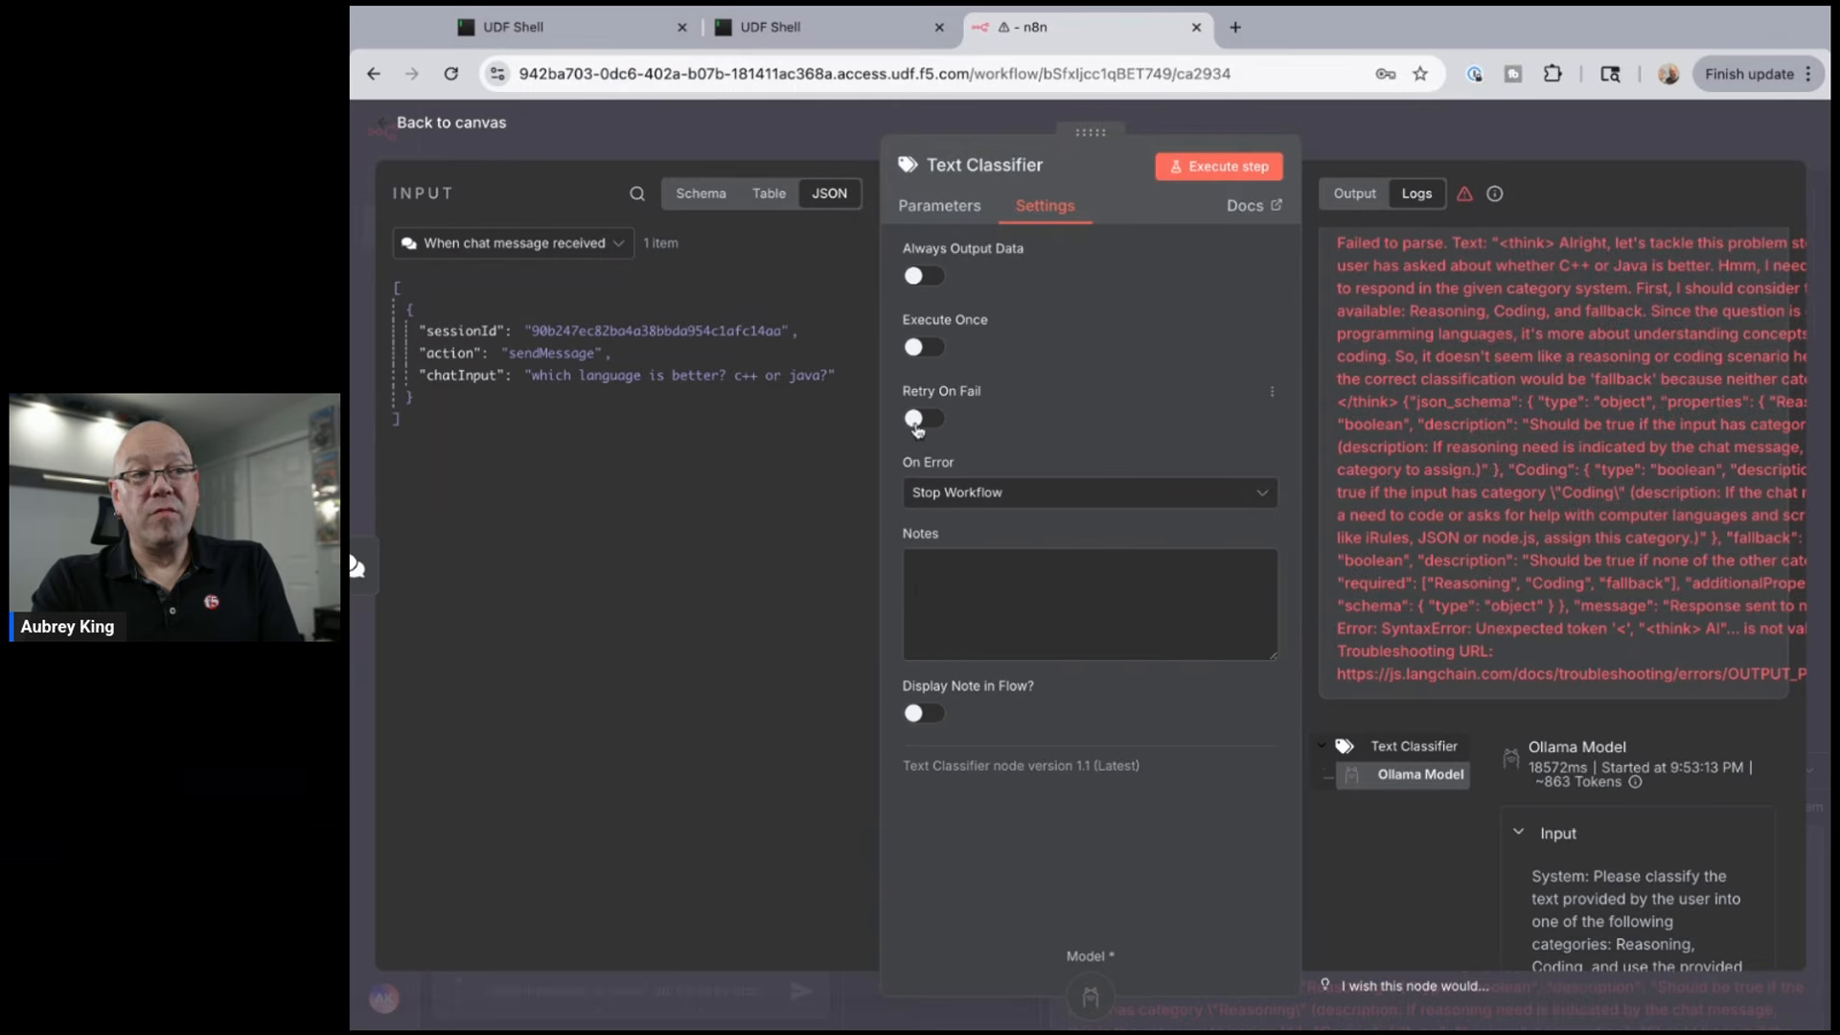
left_click(918, 419)
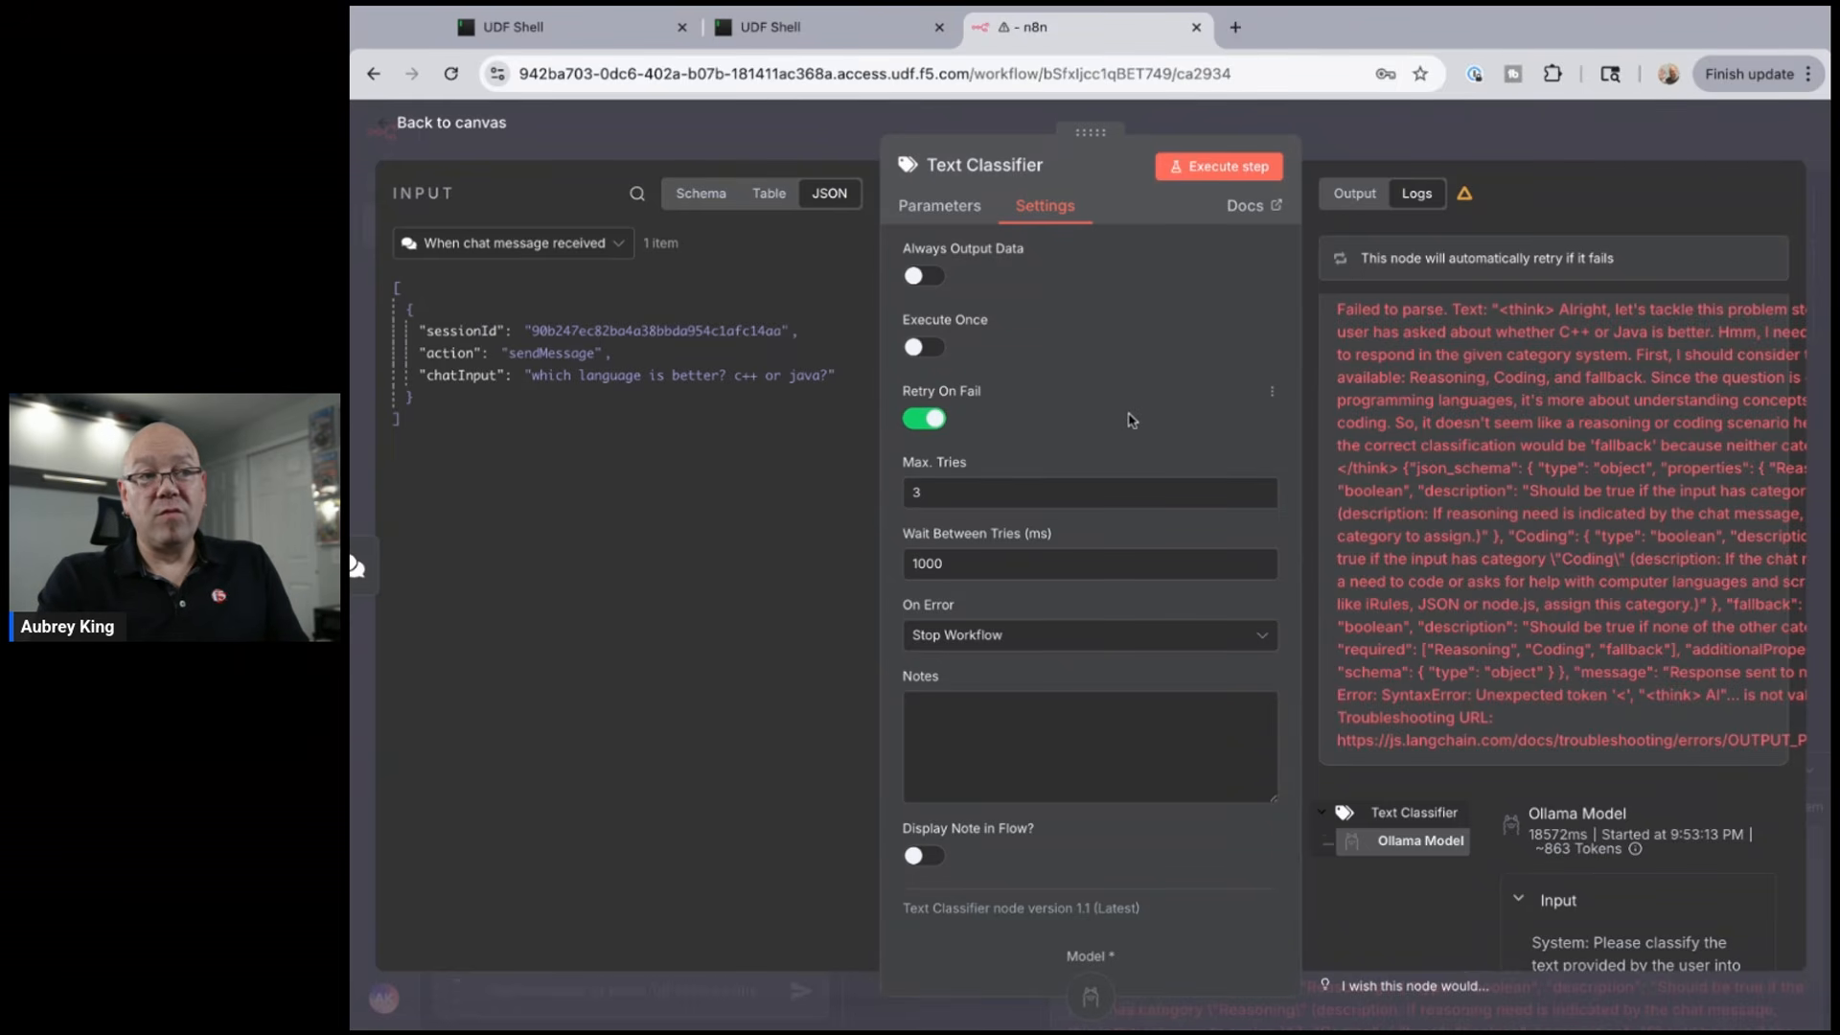
left_click(449, 126)
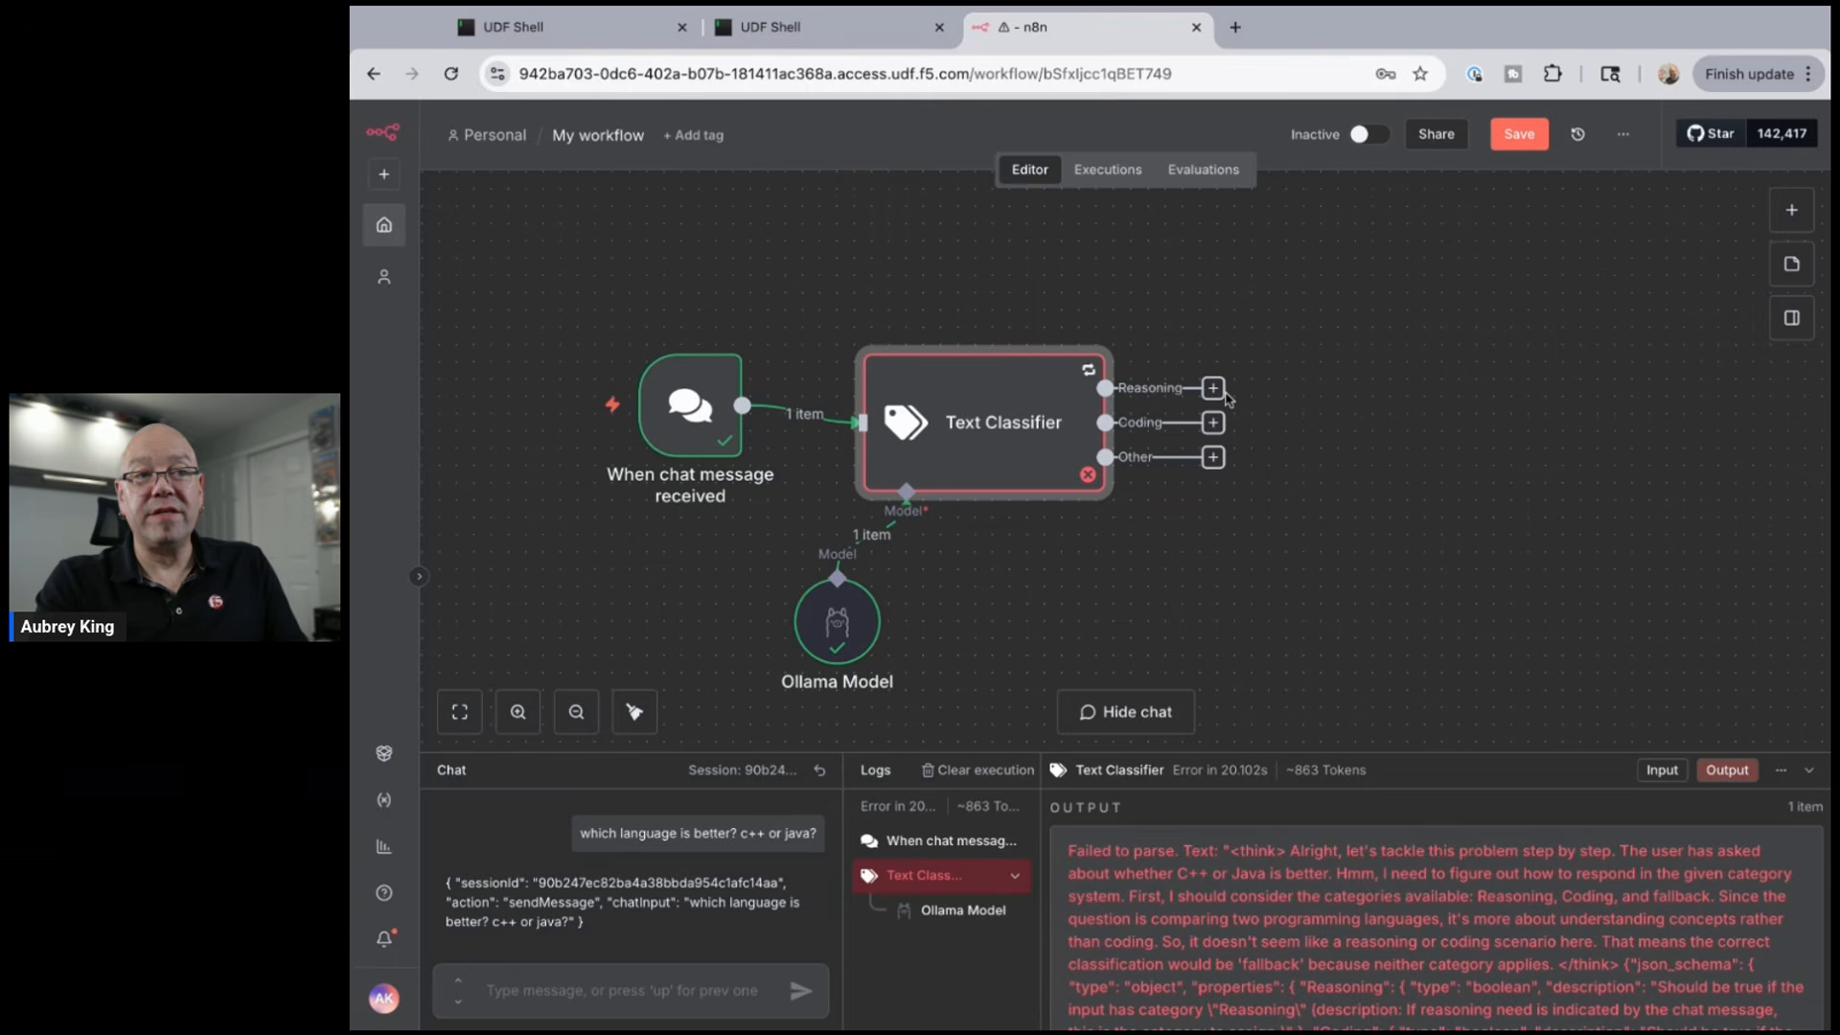
- Add an AI Agent node after the Text Classifier's Reasoning output via an 'agent' search
scroll(1267, 427, "right", 2)
scroll(1266, 427, "down", 1)
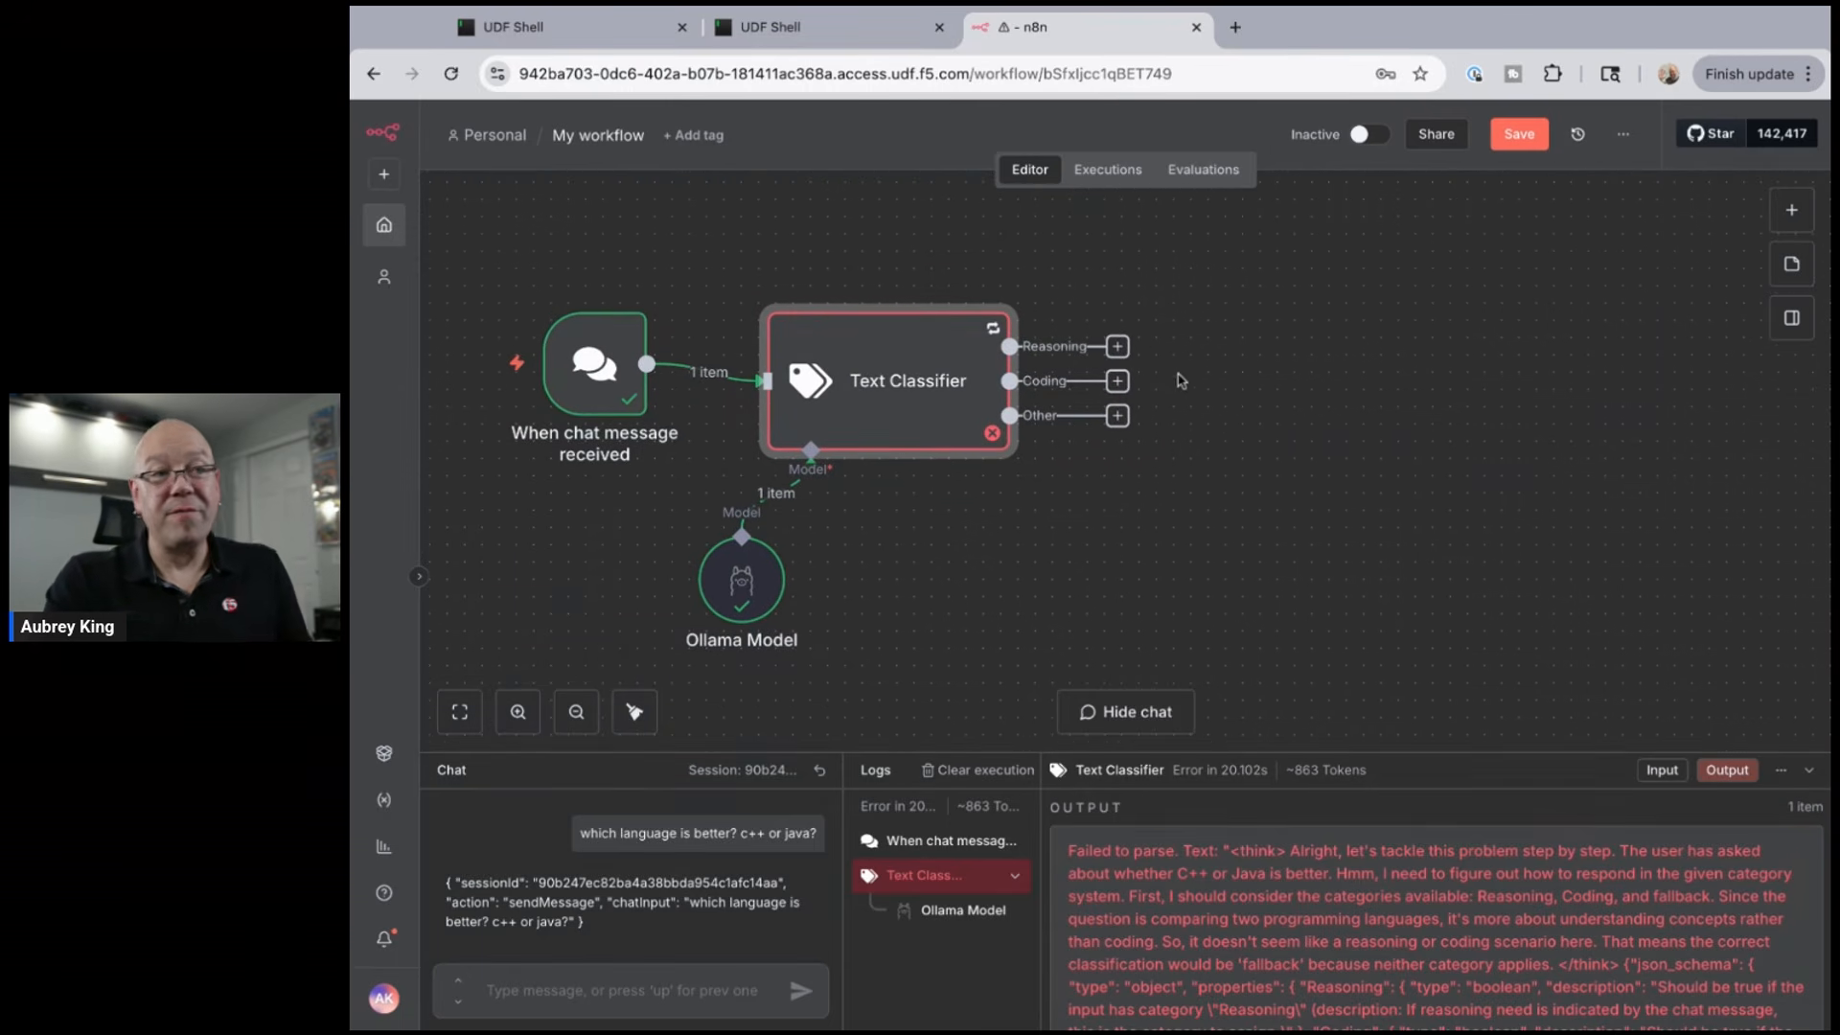
left_click(1118, 347)
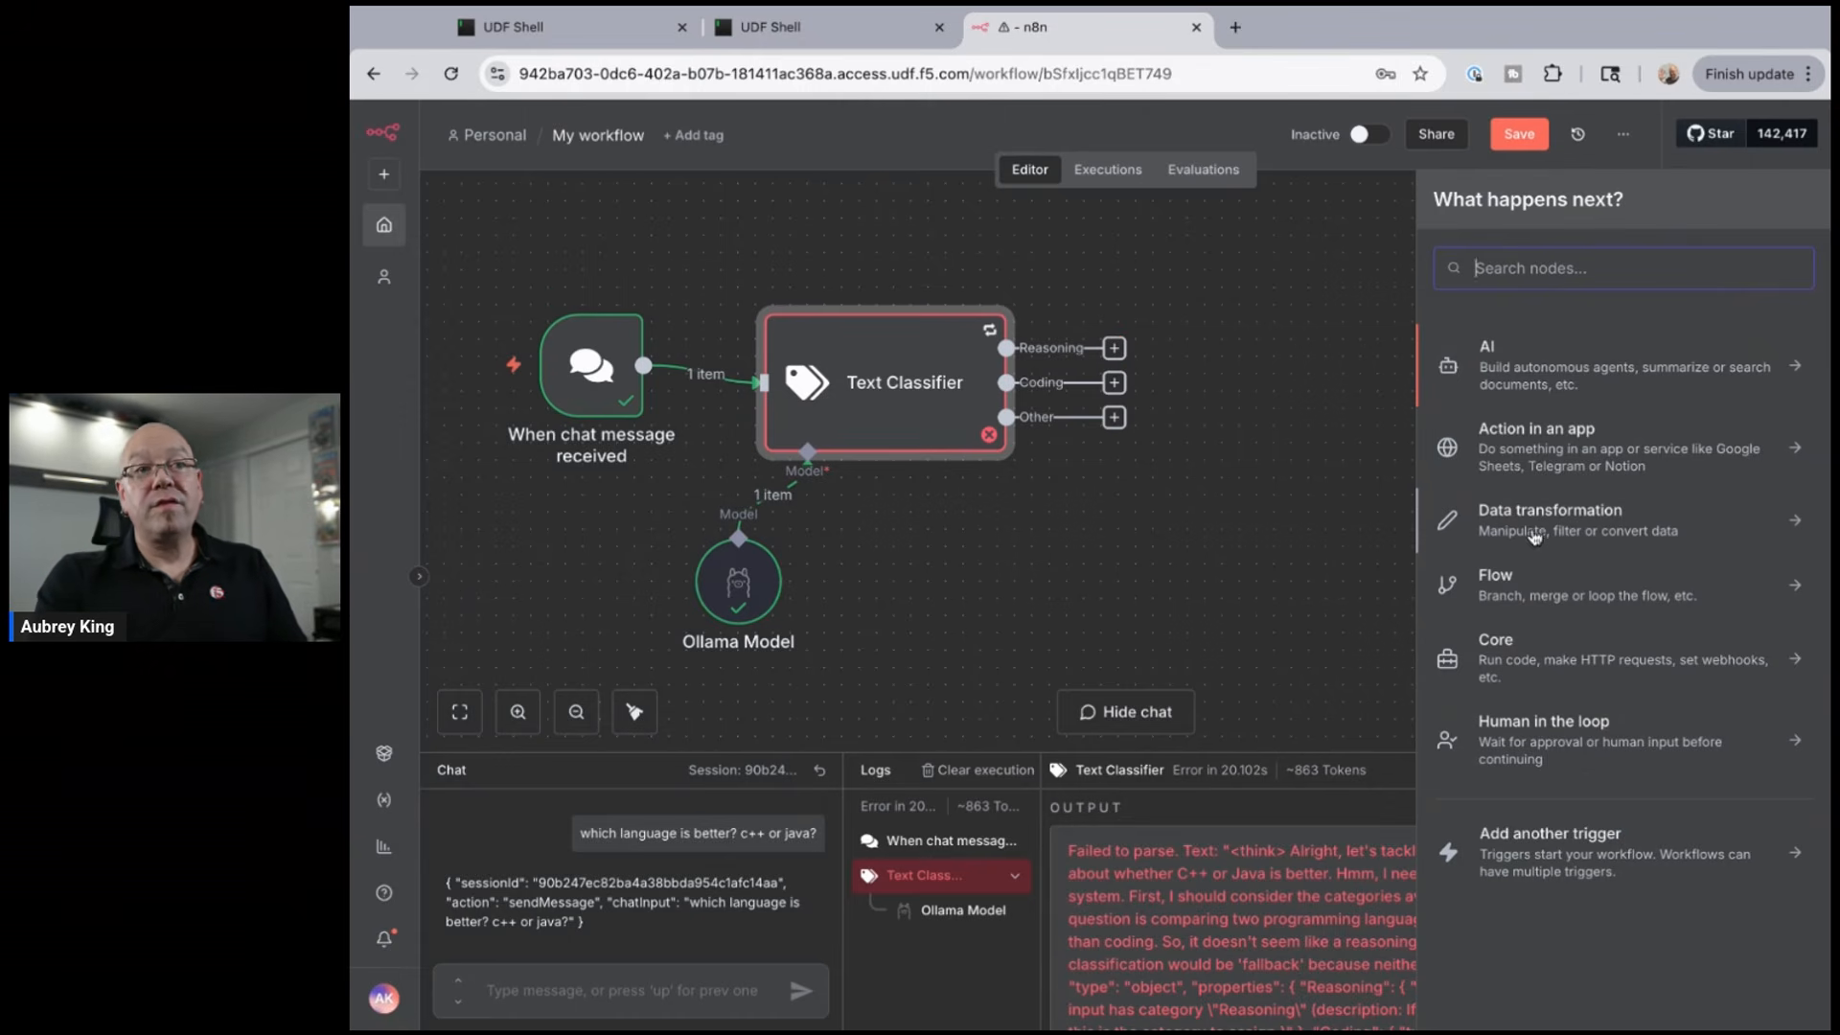
type("agent")
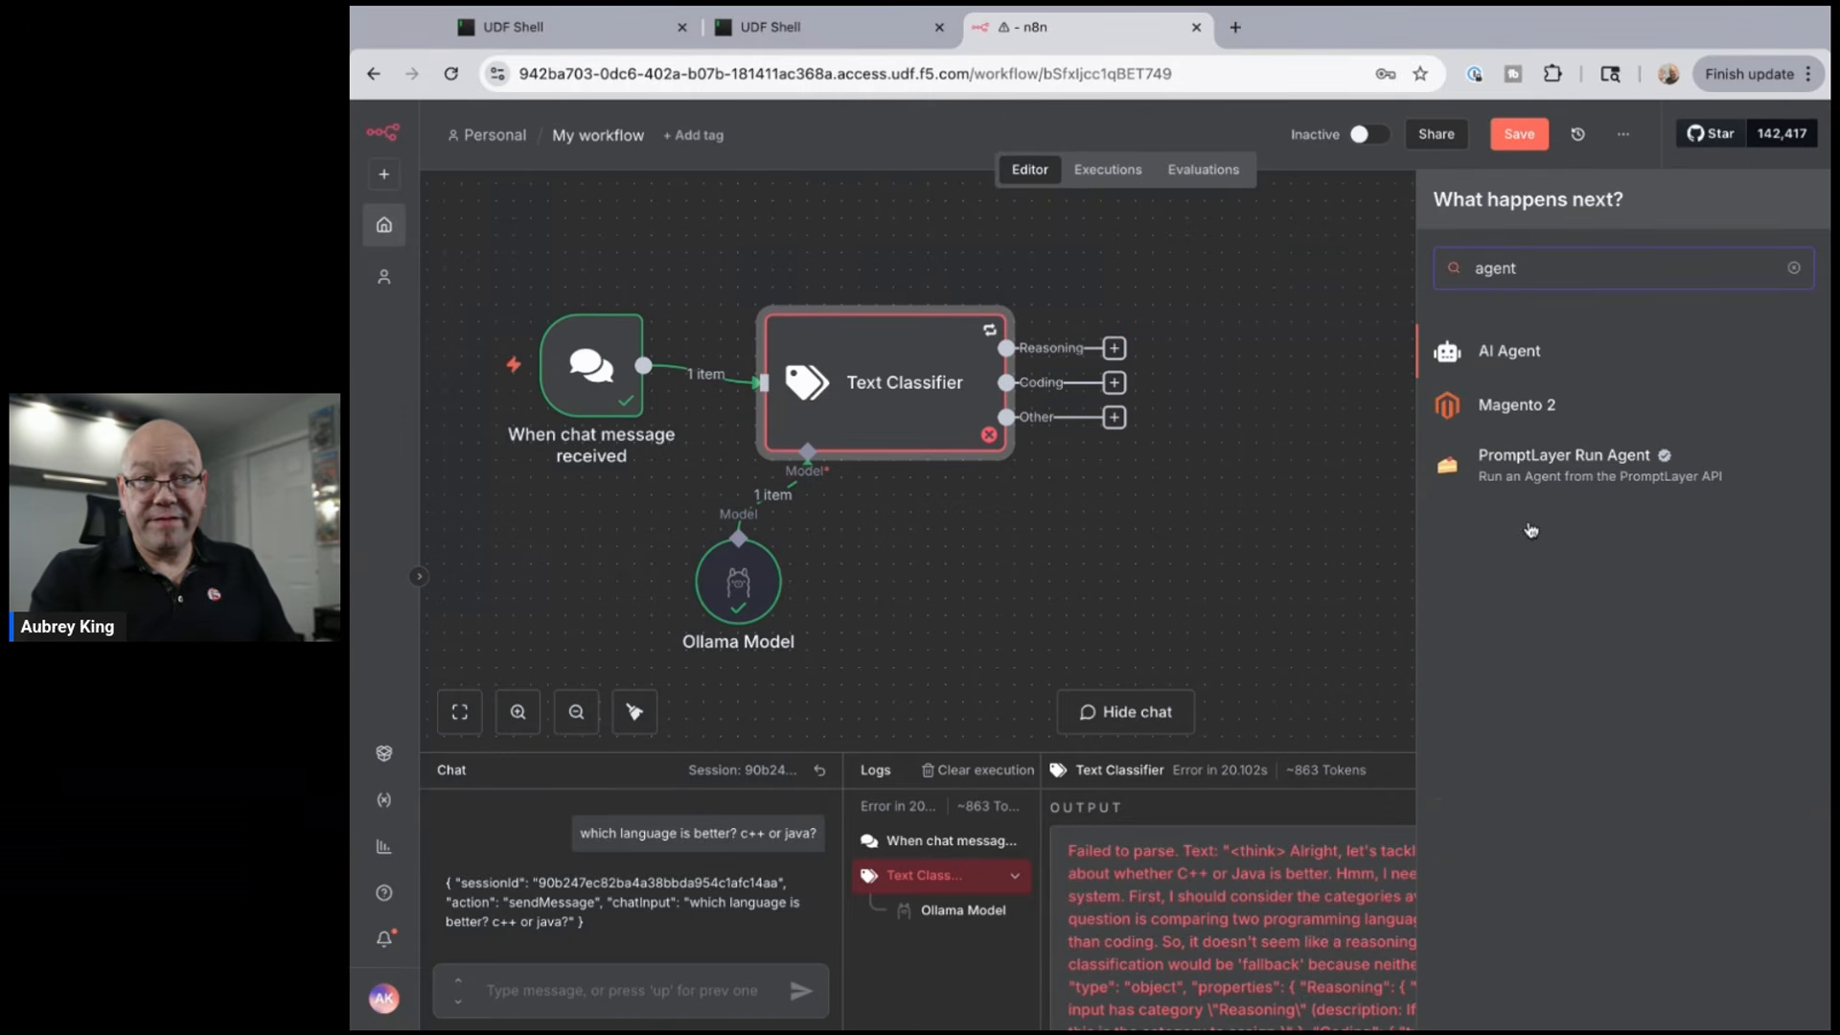
left_click(1495, 352)
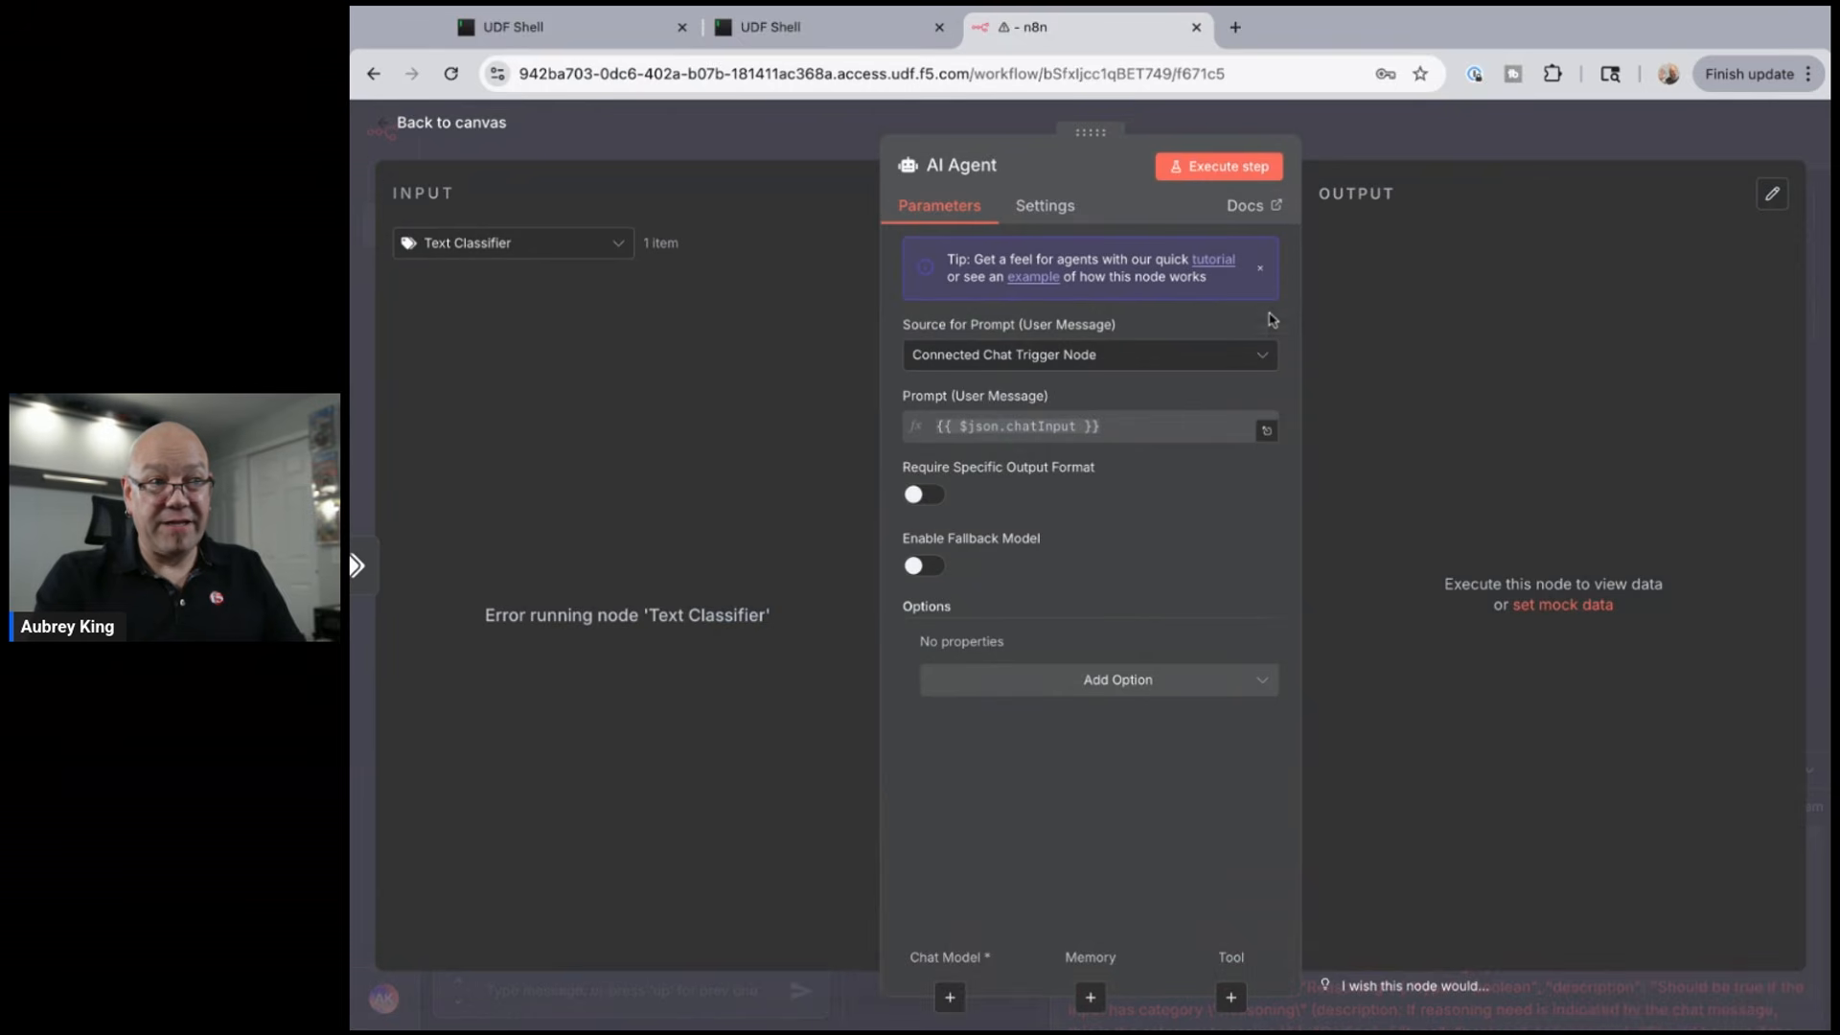
- Rename the AI Agent node to 'Reasoning Agent'
left_click(985, 174)
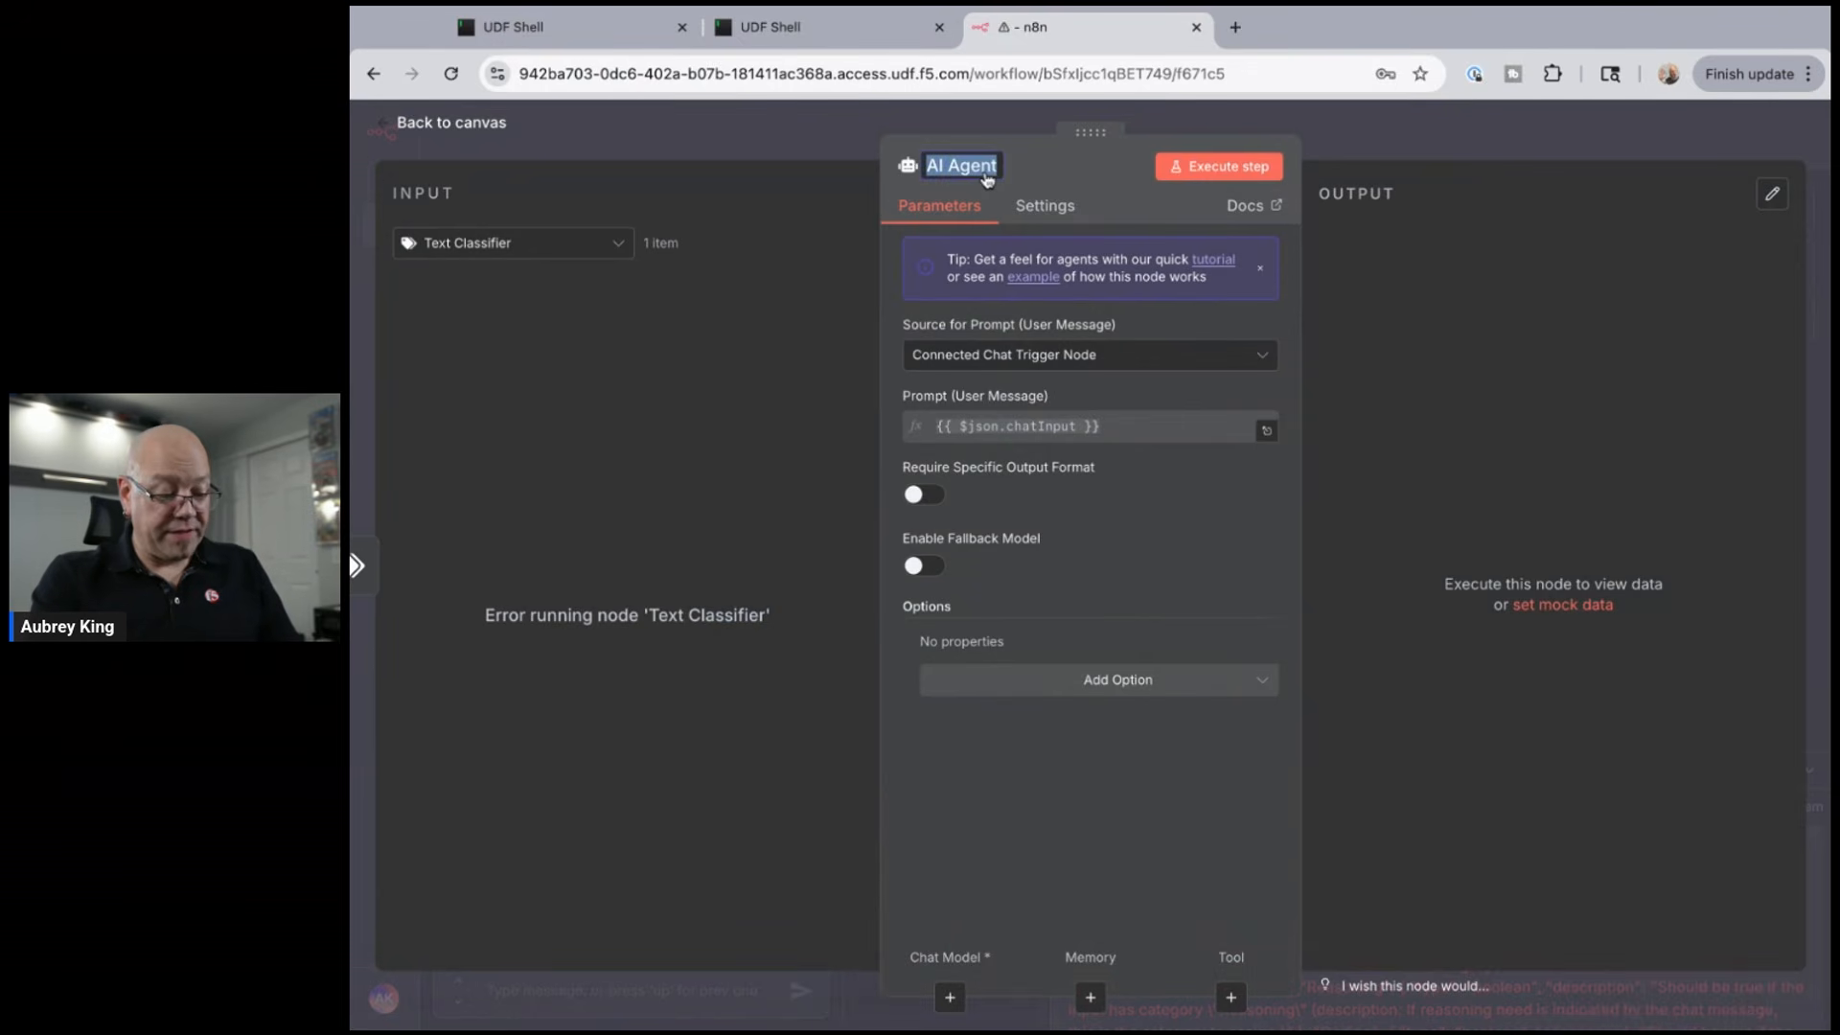
type("Reasoning ")
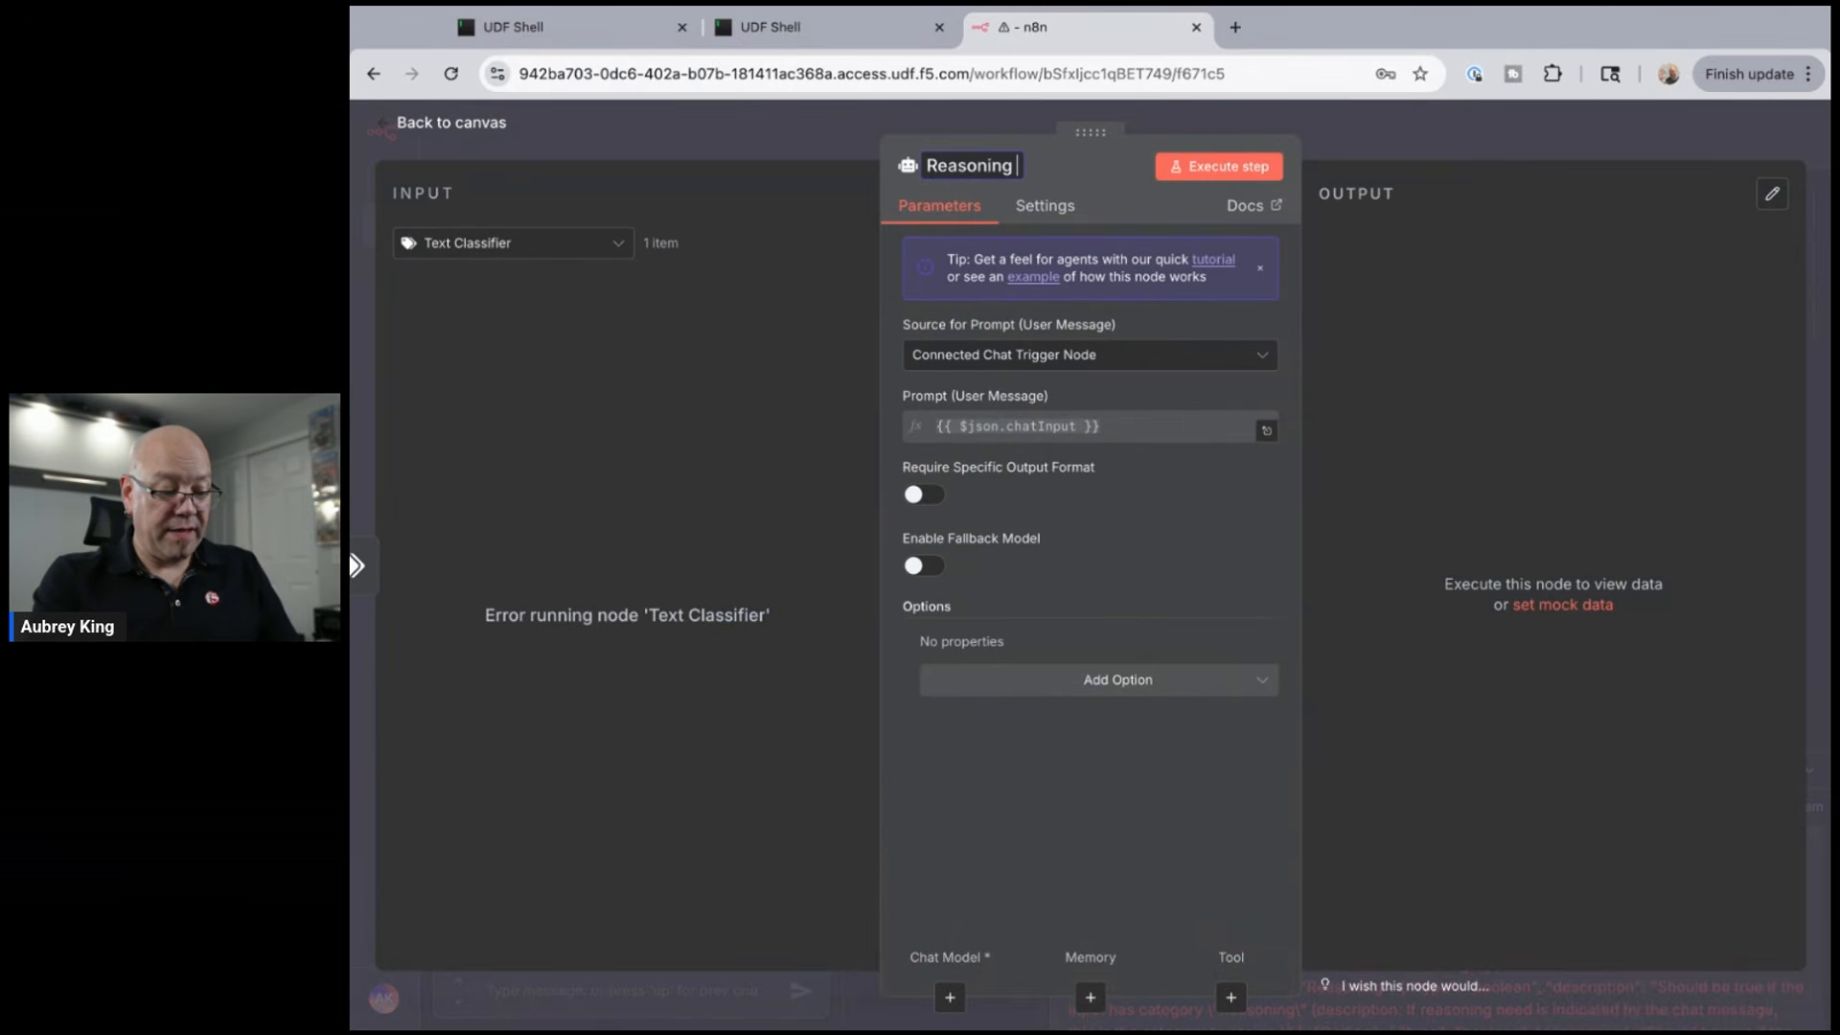
type("Agent")
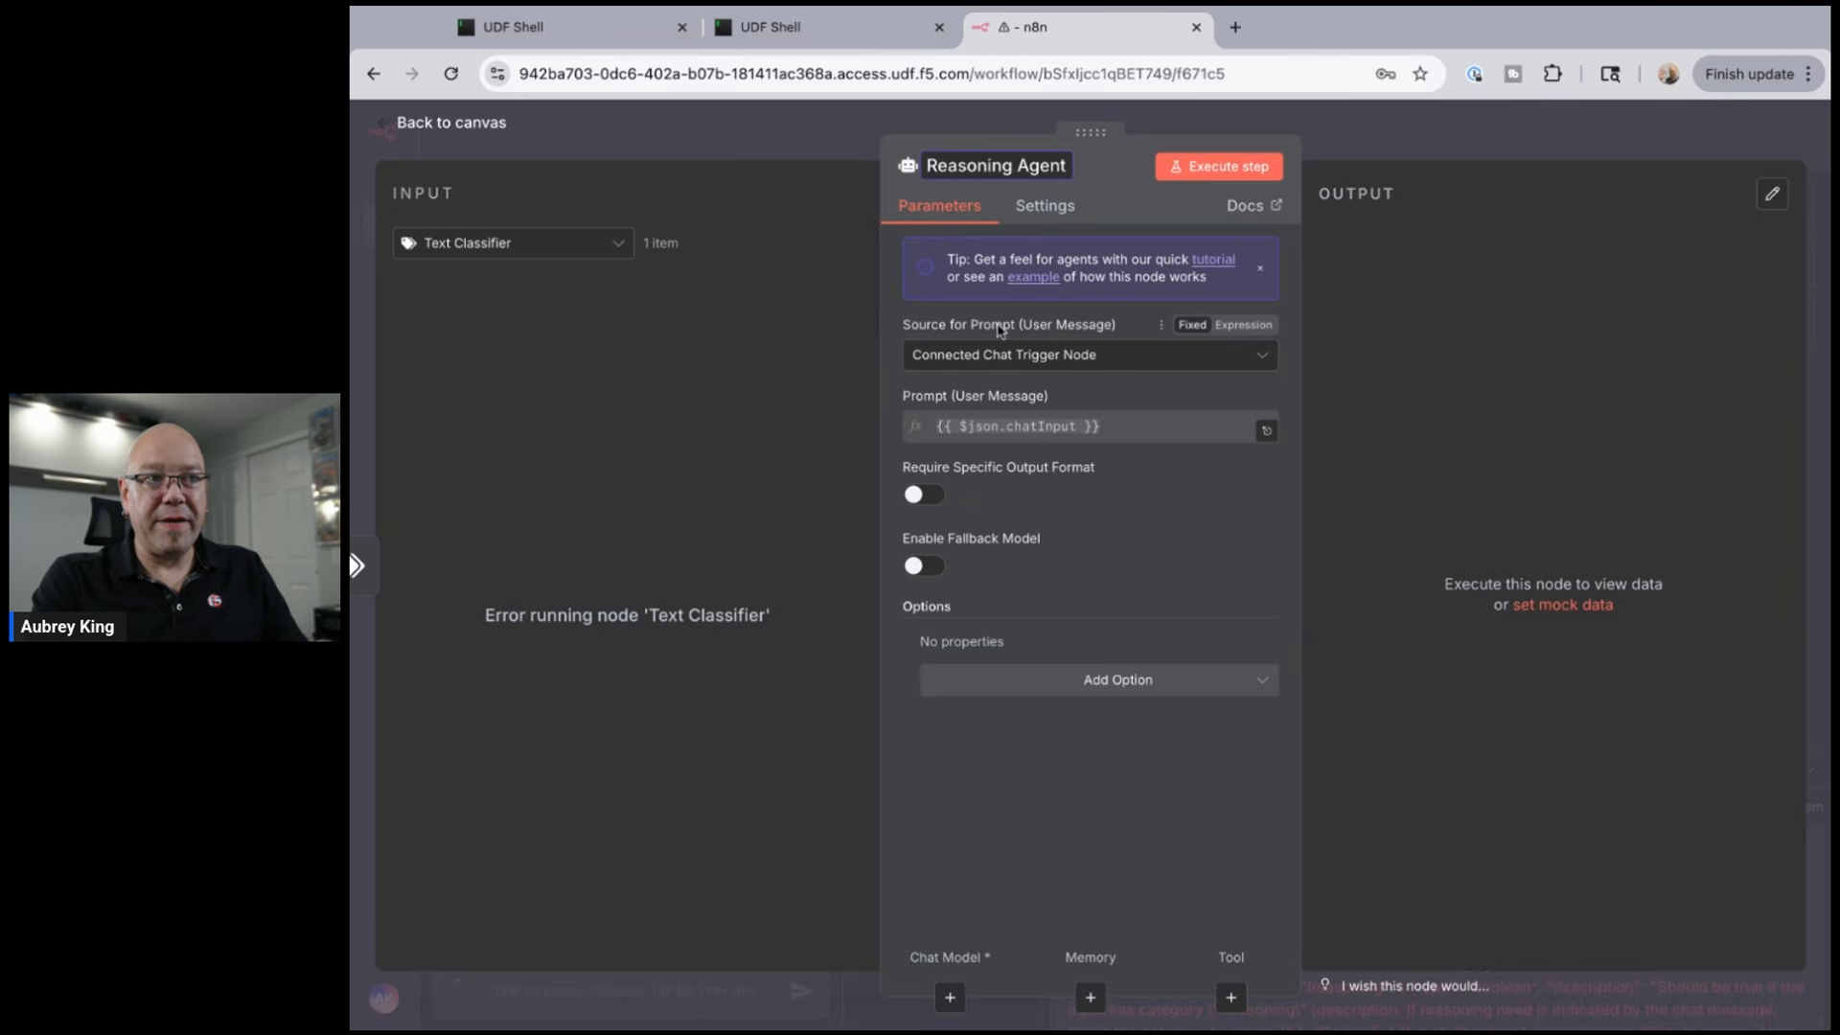
key("Return")
- Enable Retry On Fail for the Reasoning Agent and bring up its chat model choices
left_click(1046, 212)
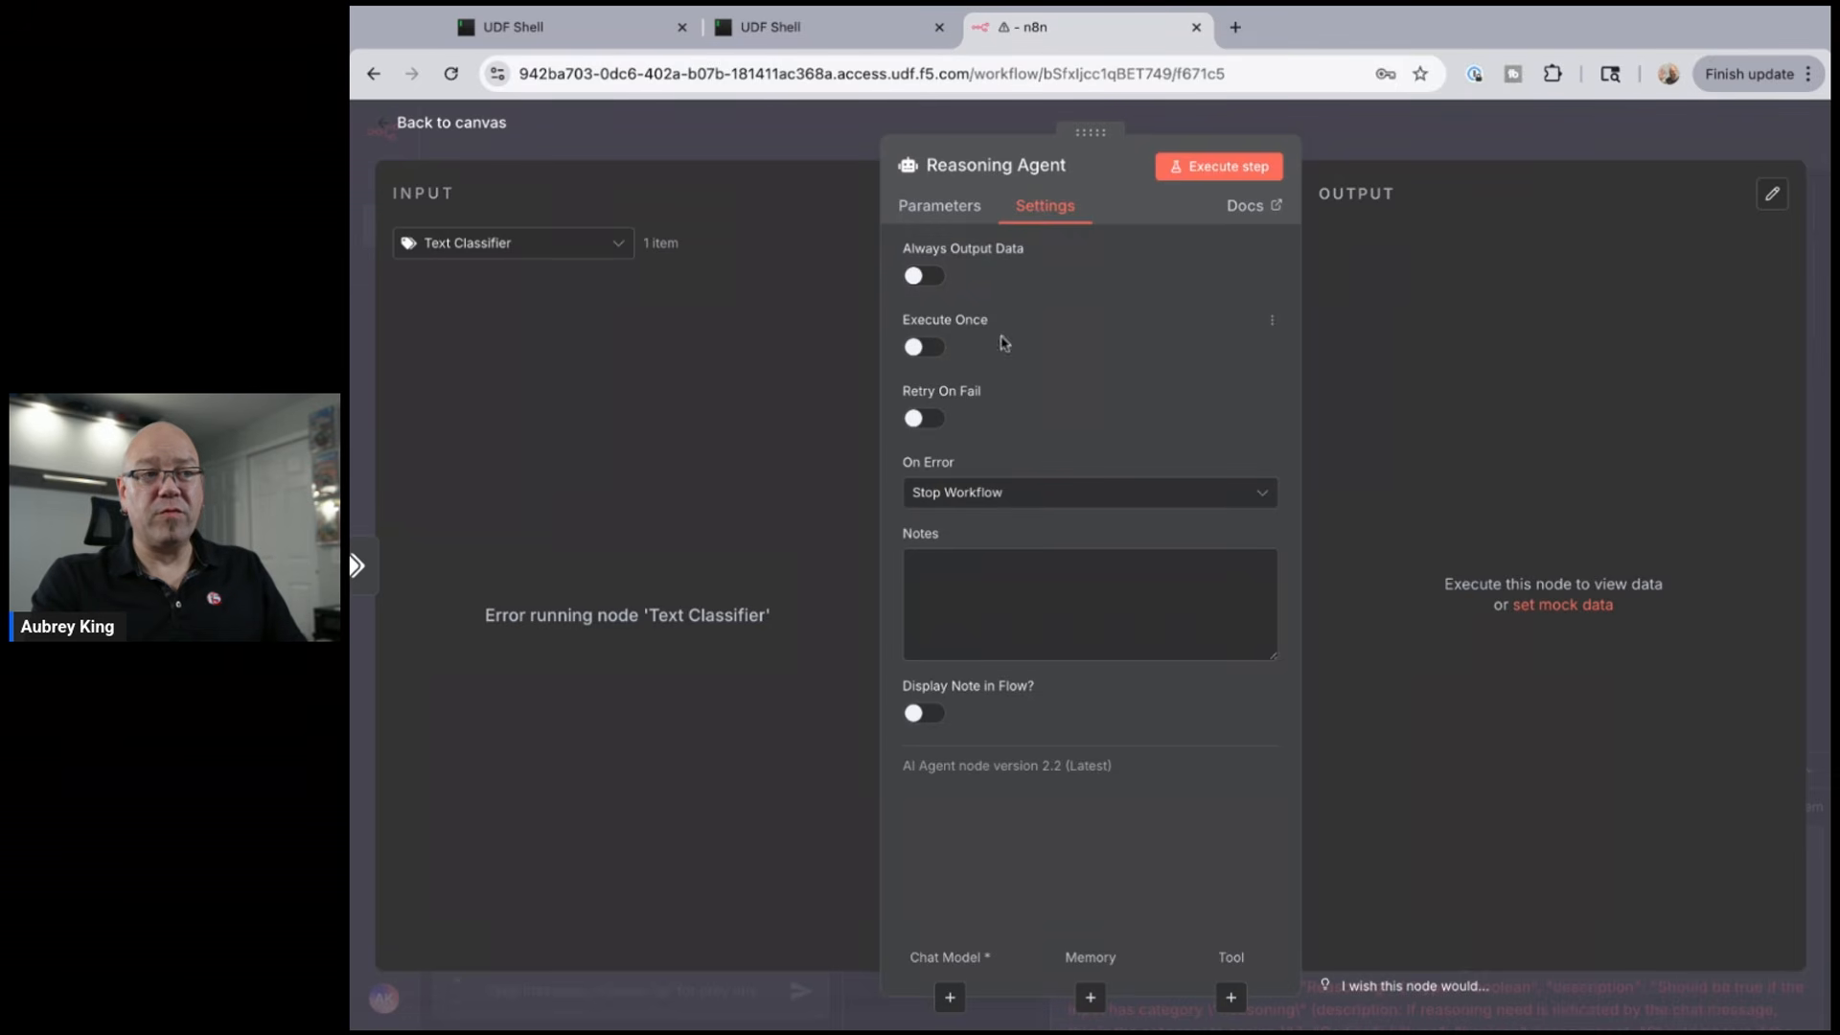
left_click(918, 419)
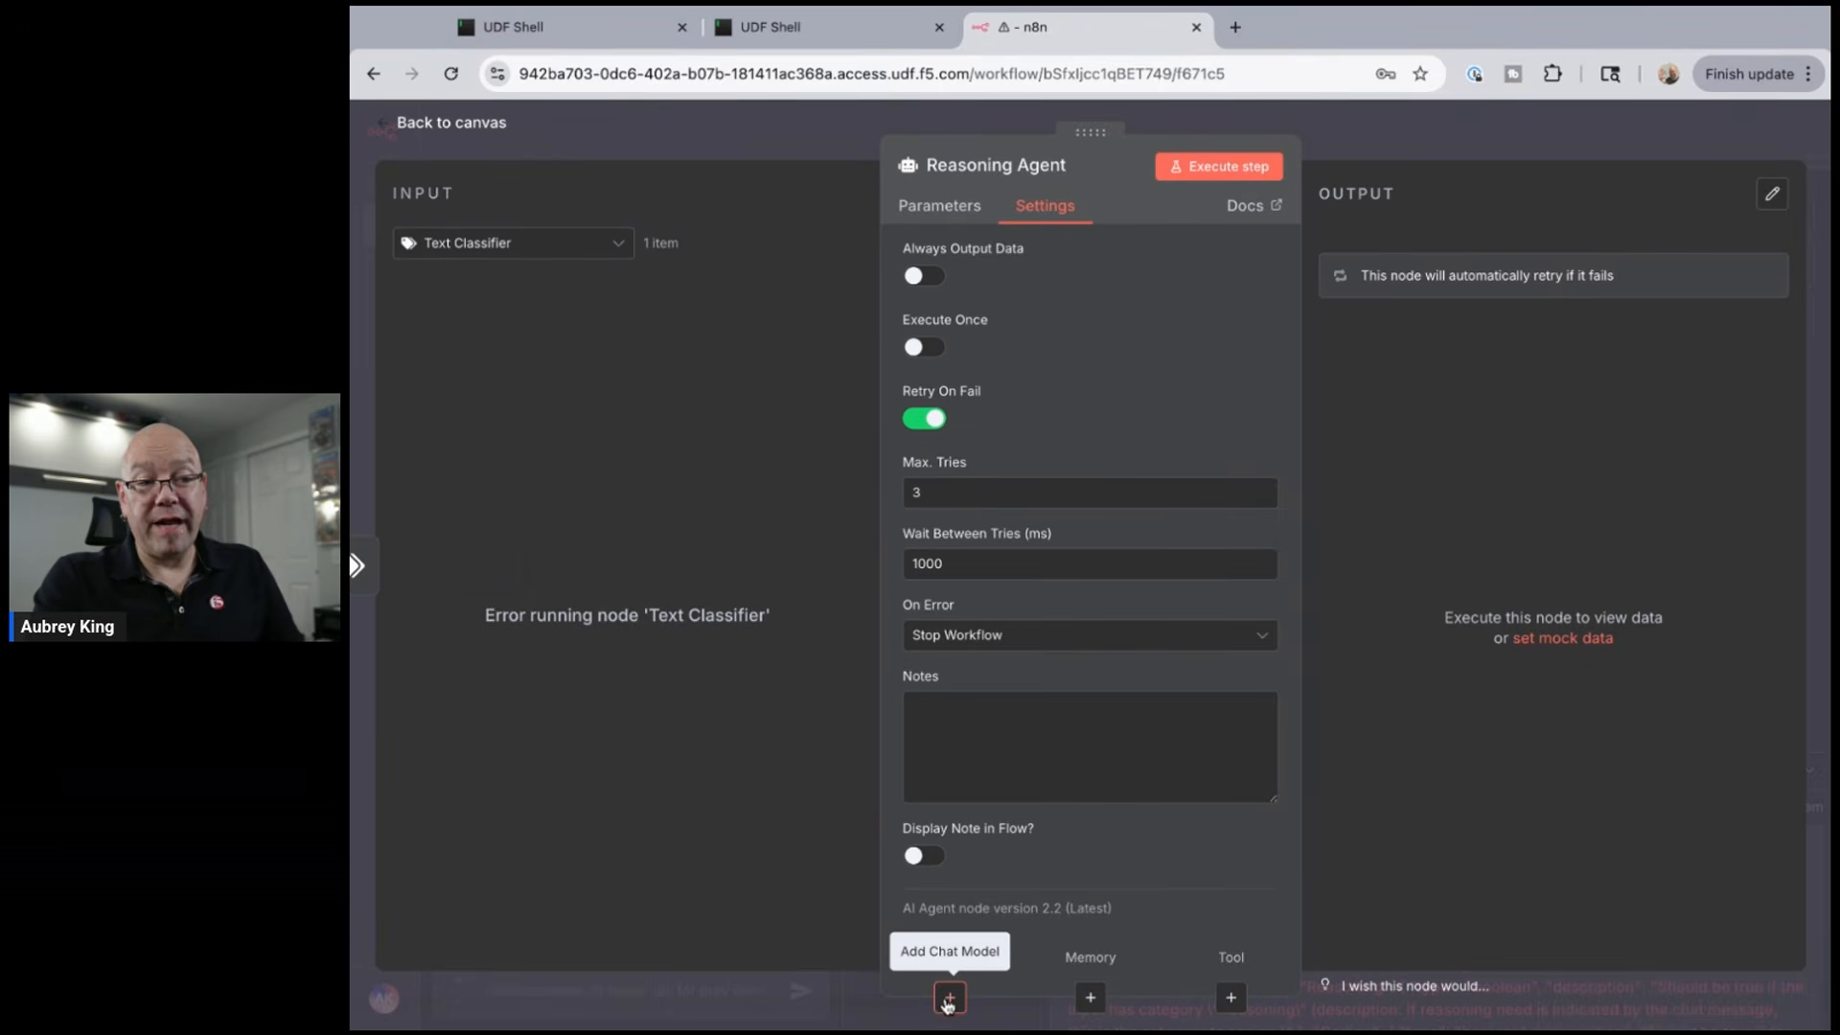
left_click(948, 1000)
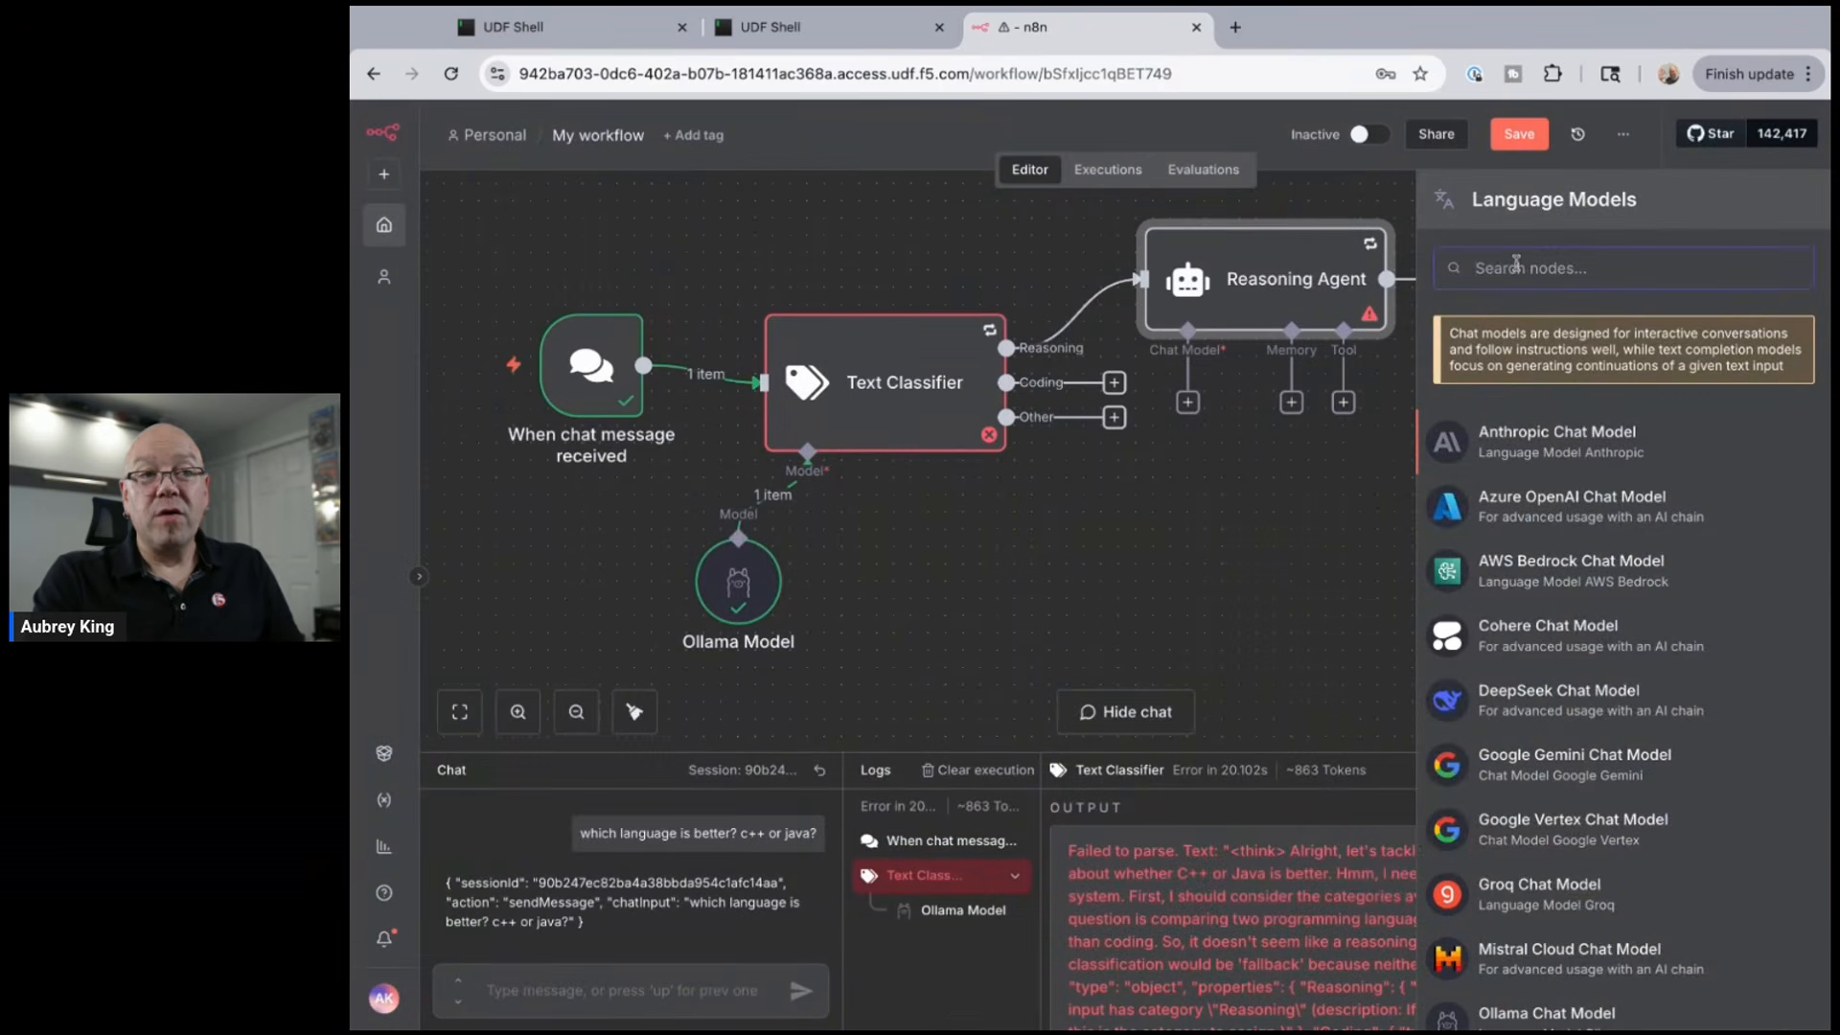
- Connect an Ollama Chat Model running deepseek-r1:7b to the Reasoning Agent, then return to the canvas
type("oll")
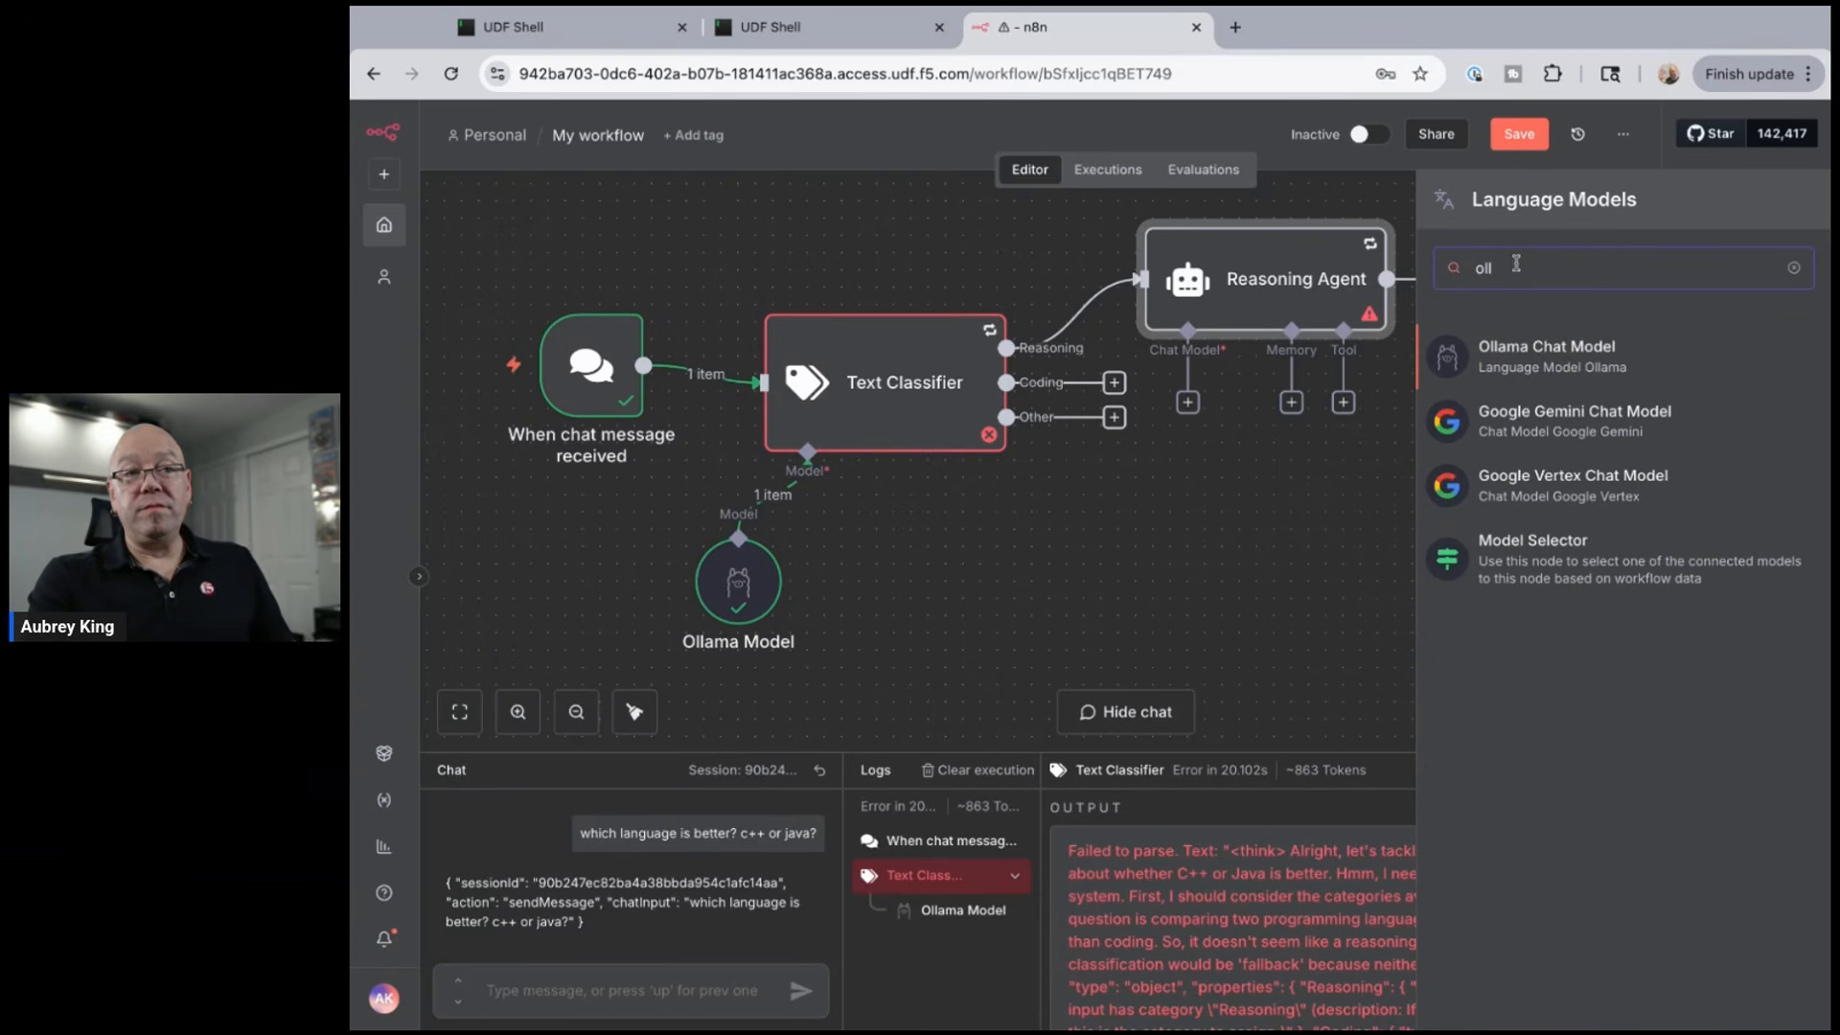
left_click(1523, 357)
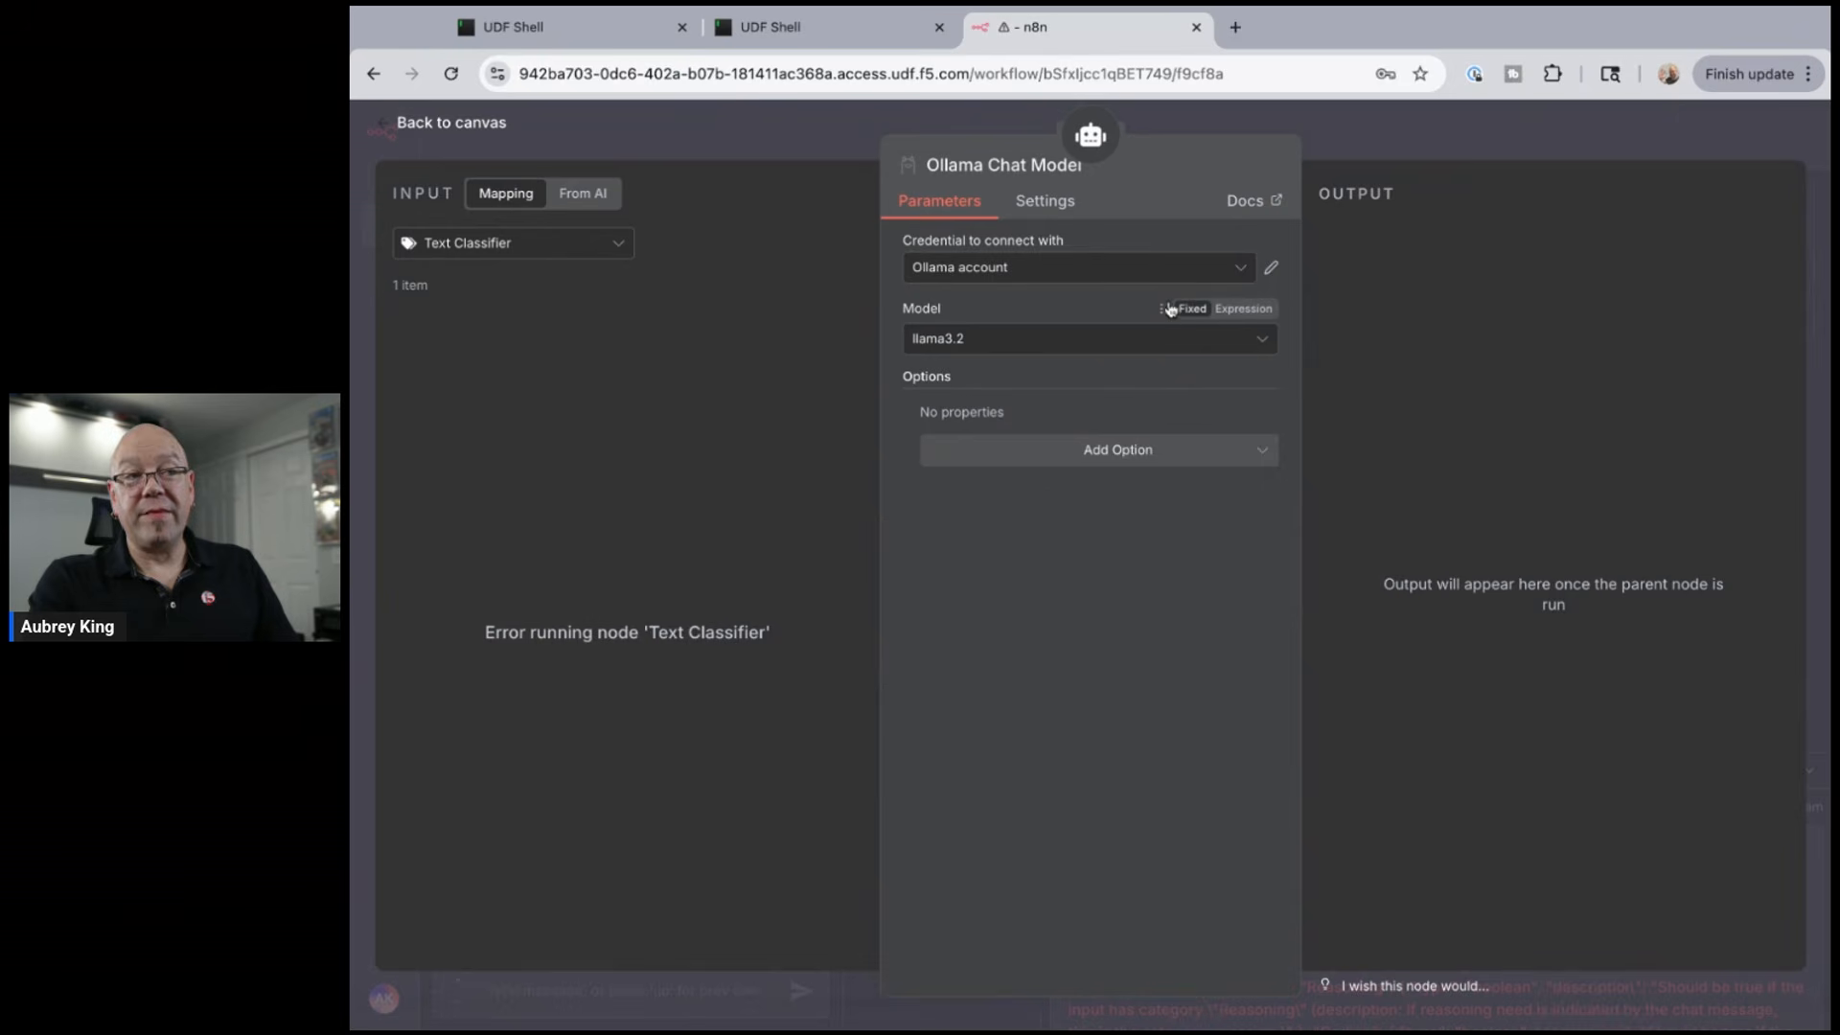
left_click(1261, 338)
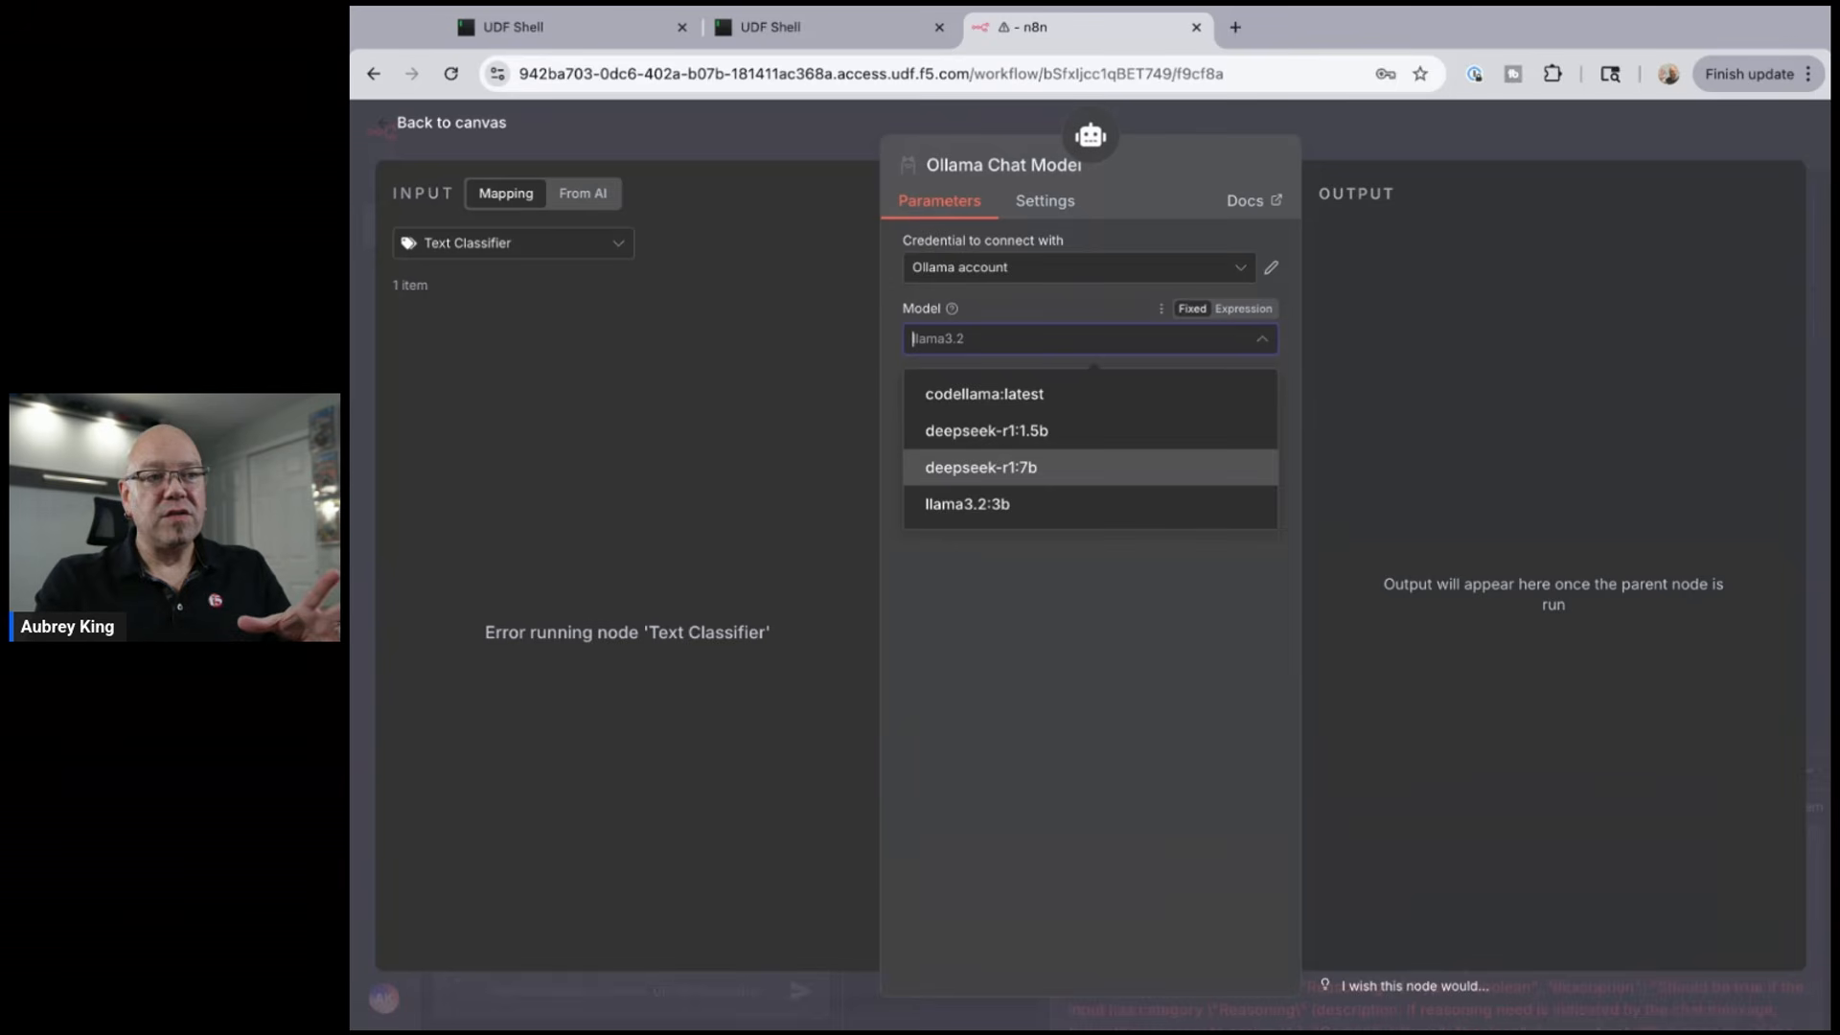
key("Return")
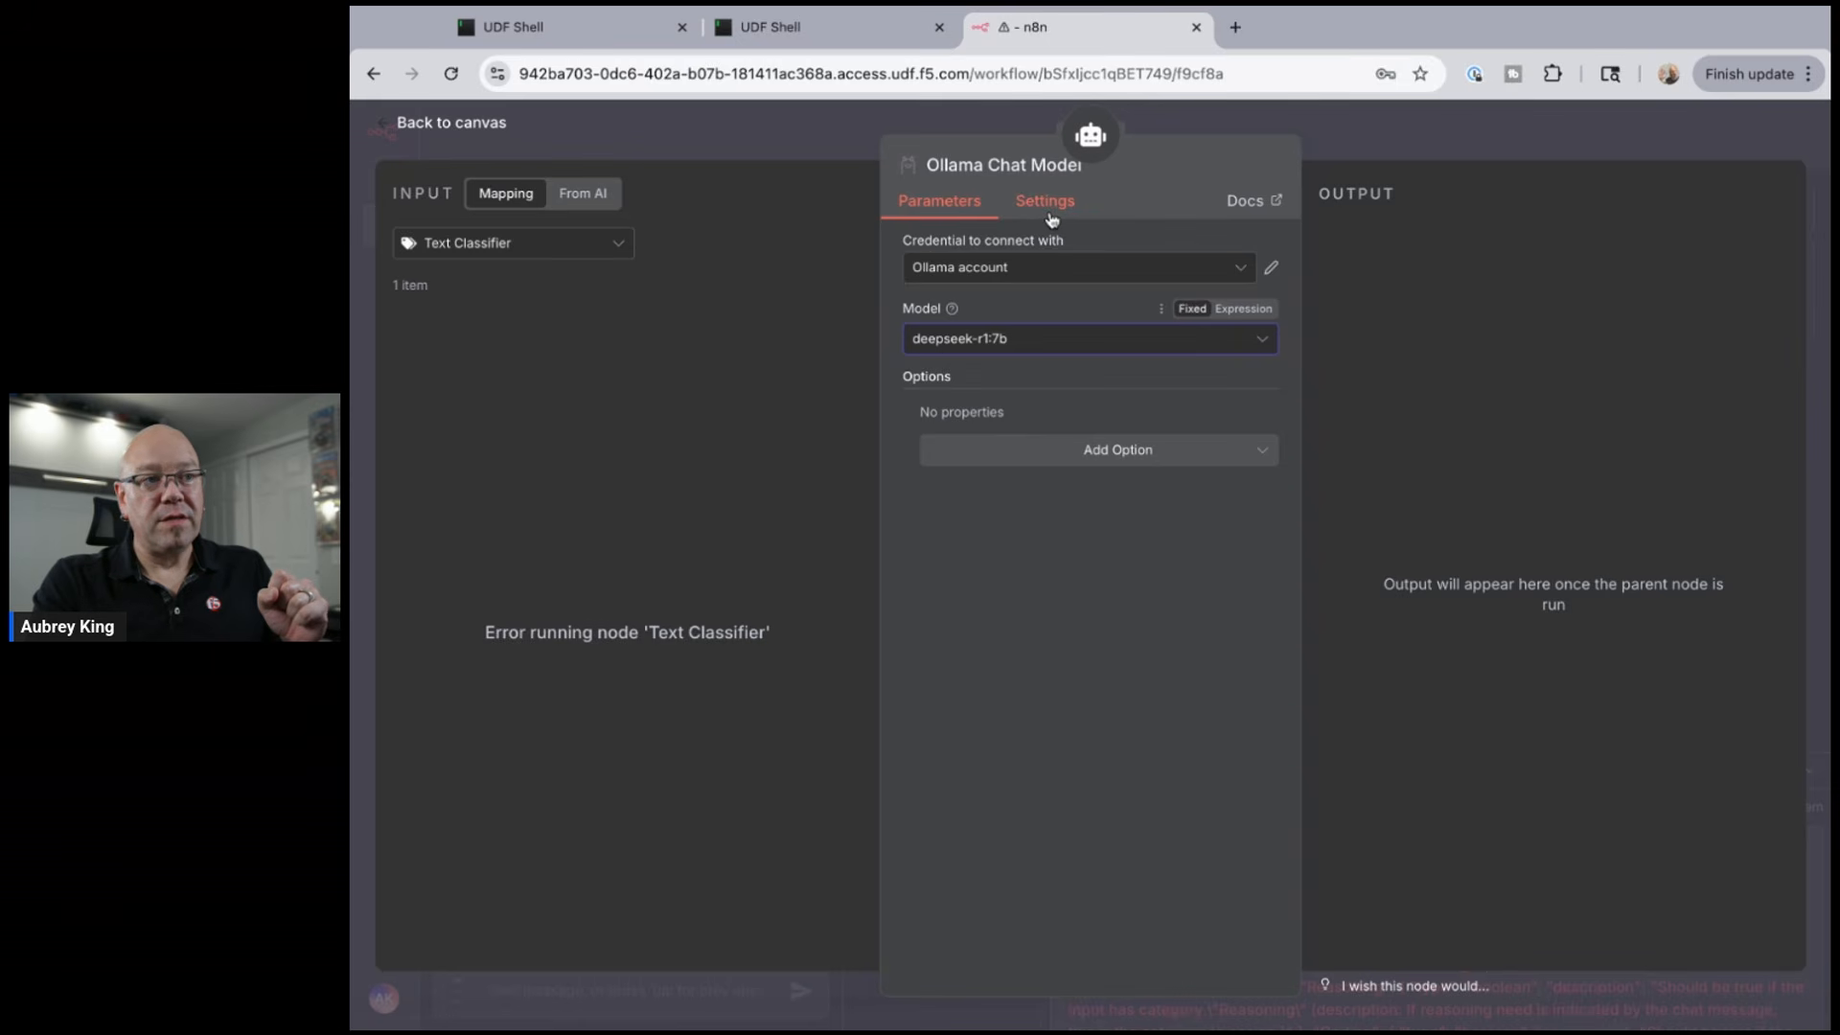
left_click(480, 130)
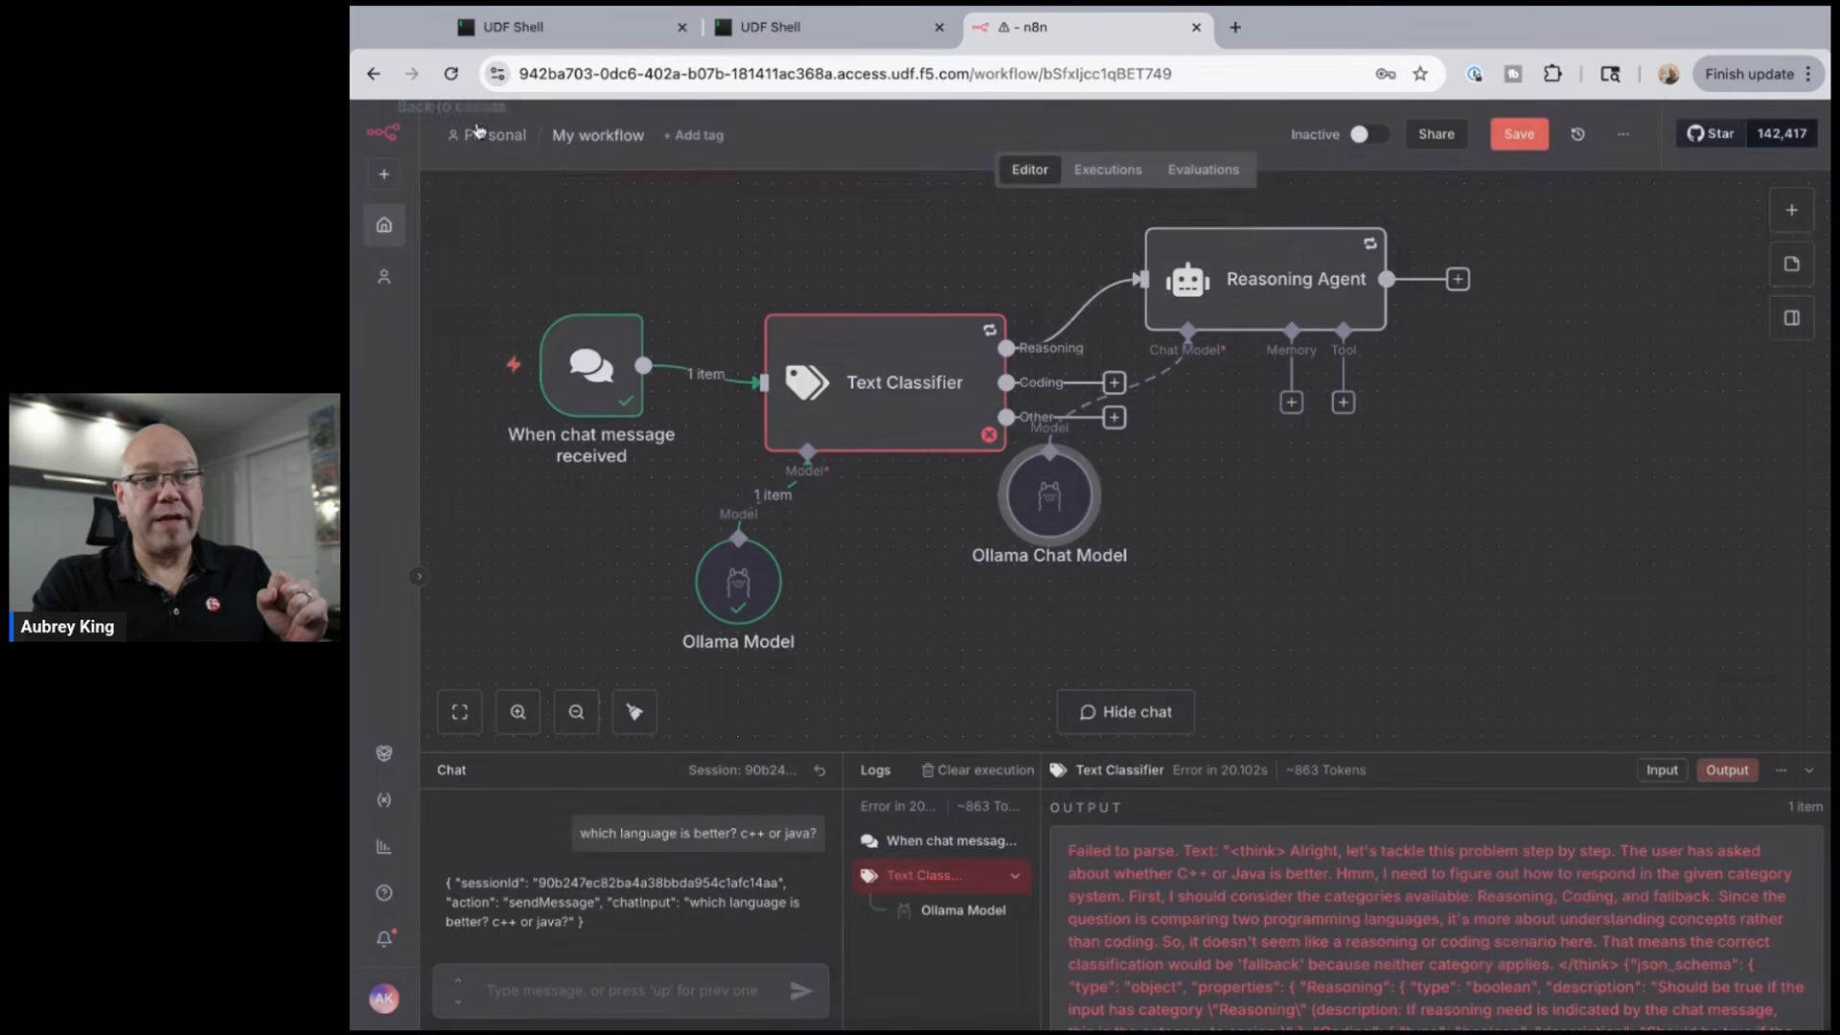
- Move the Reasoning Agent to the upper right and align its Ollama Chat Model directly beneath it
left_click_drag(1258, 284, 1581, 282)
mouse_move(1085, 494)
left_mouse_down()
mouse_move(1552, 495)
mouse_move(1585, 479)
mouse_move(1552, 460)
left_mouse_up()
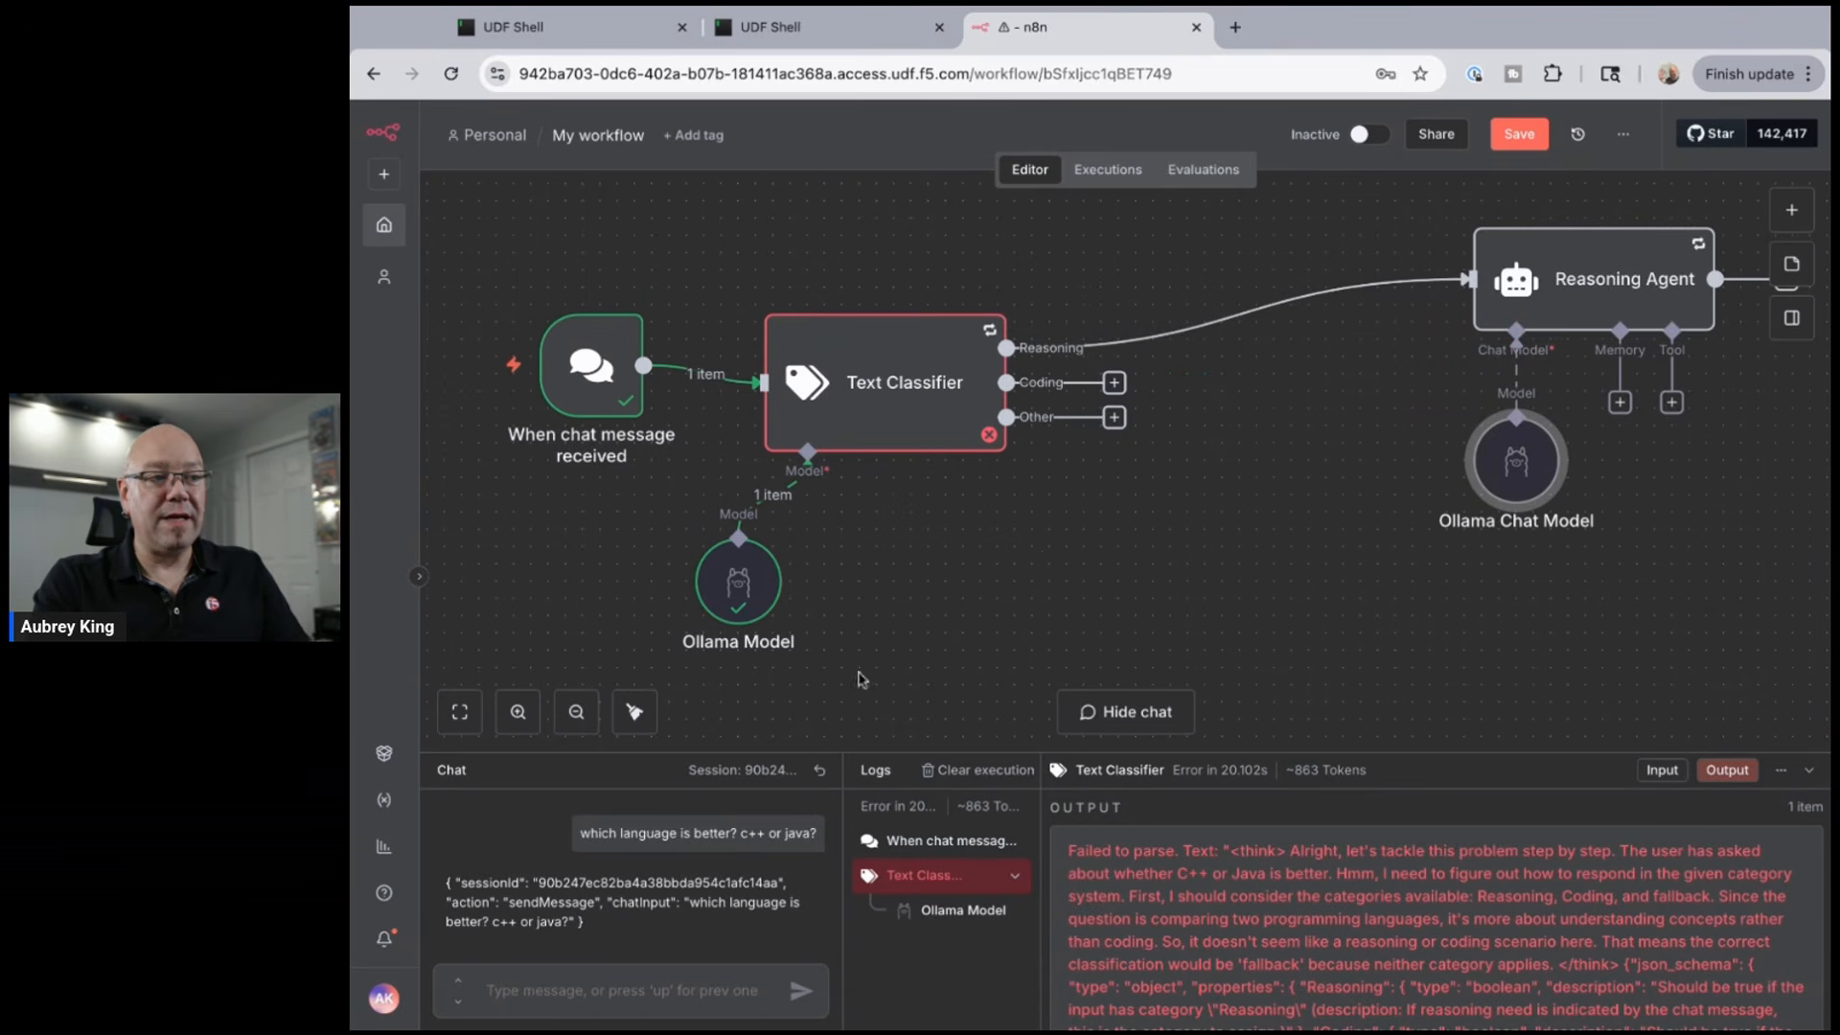
left_click(573, 717)
left_click(573, 718)
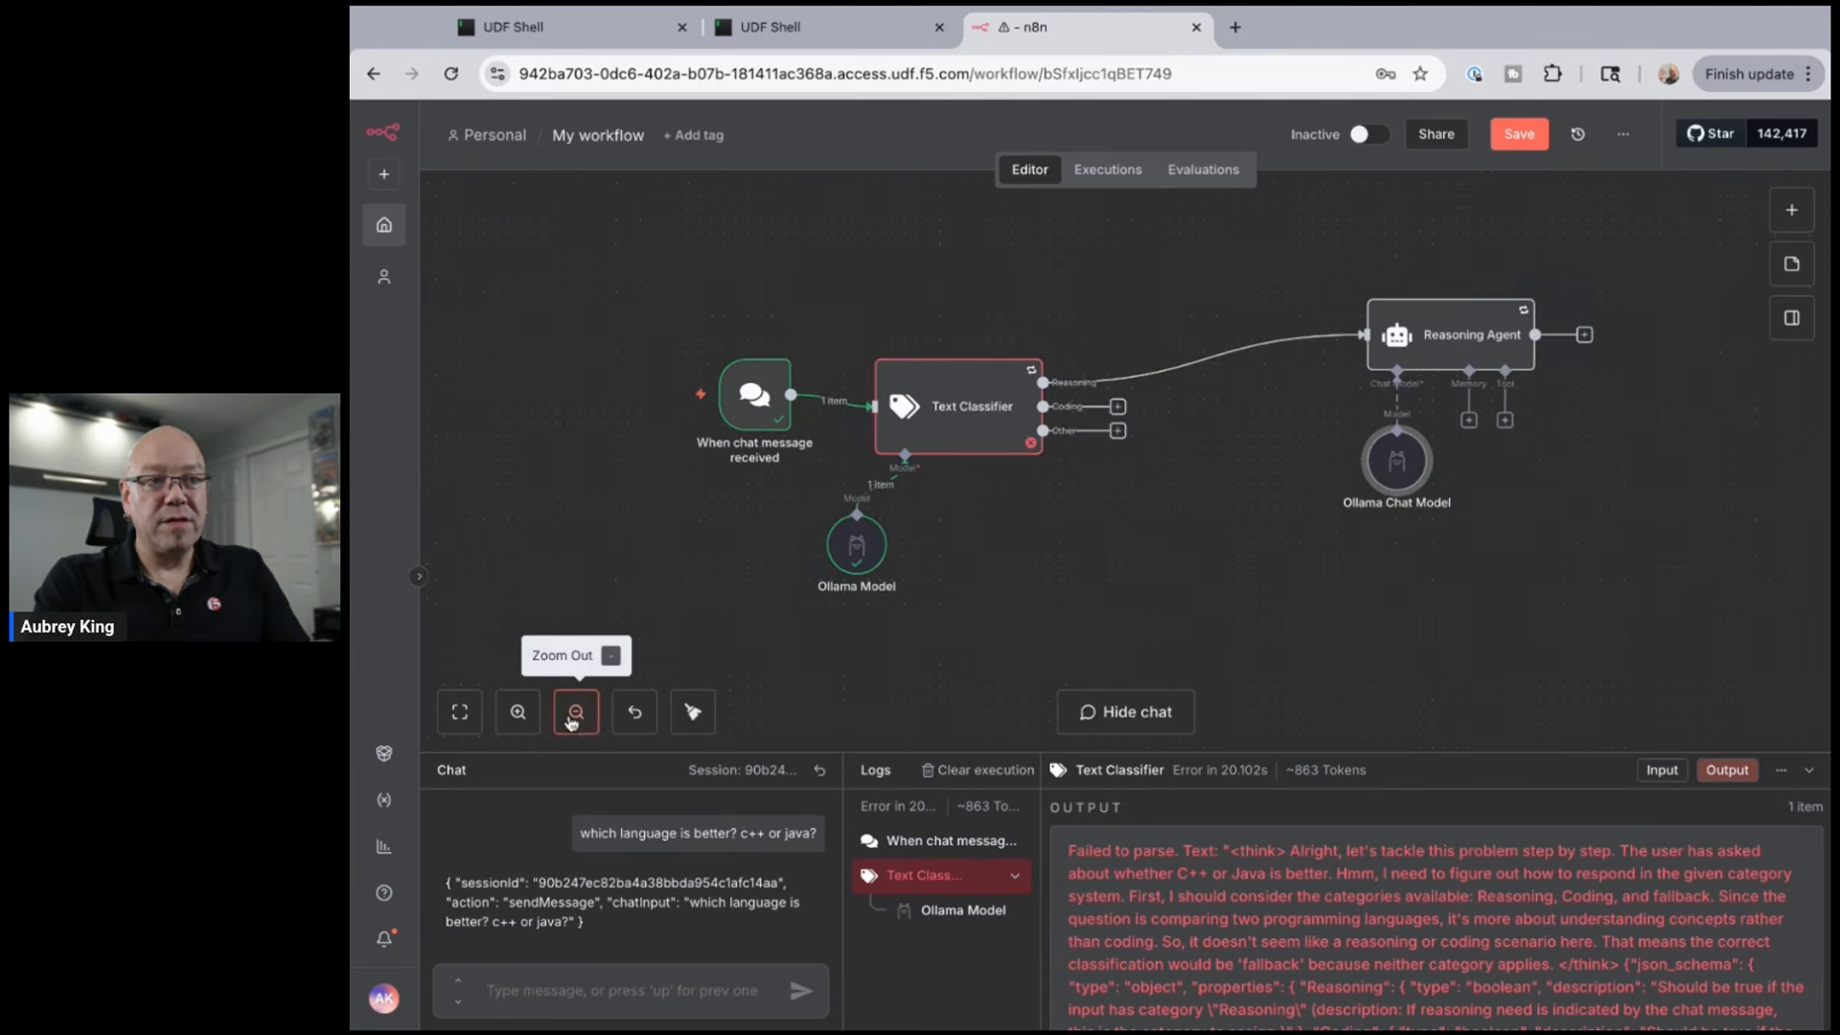
left_click_drag(1445, 313, 1585, 300)
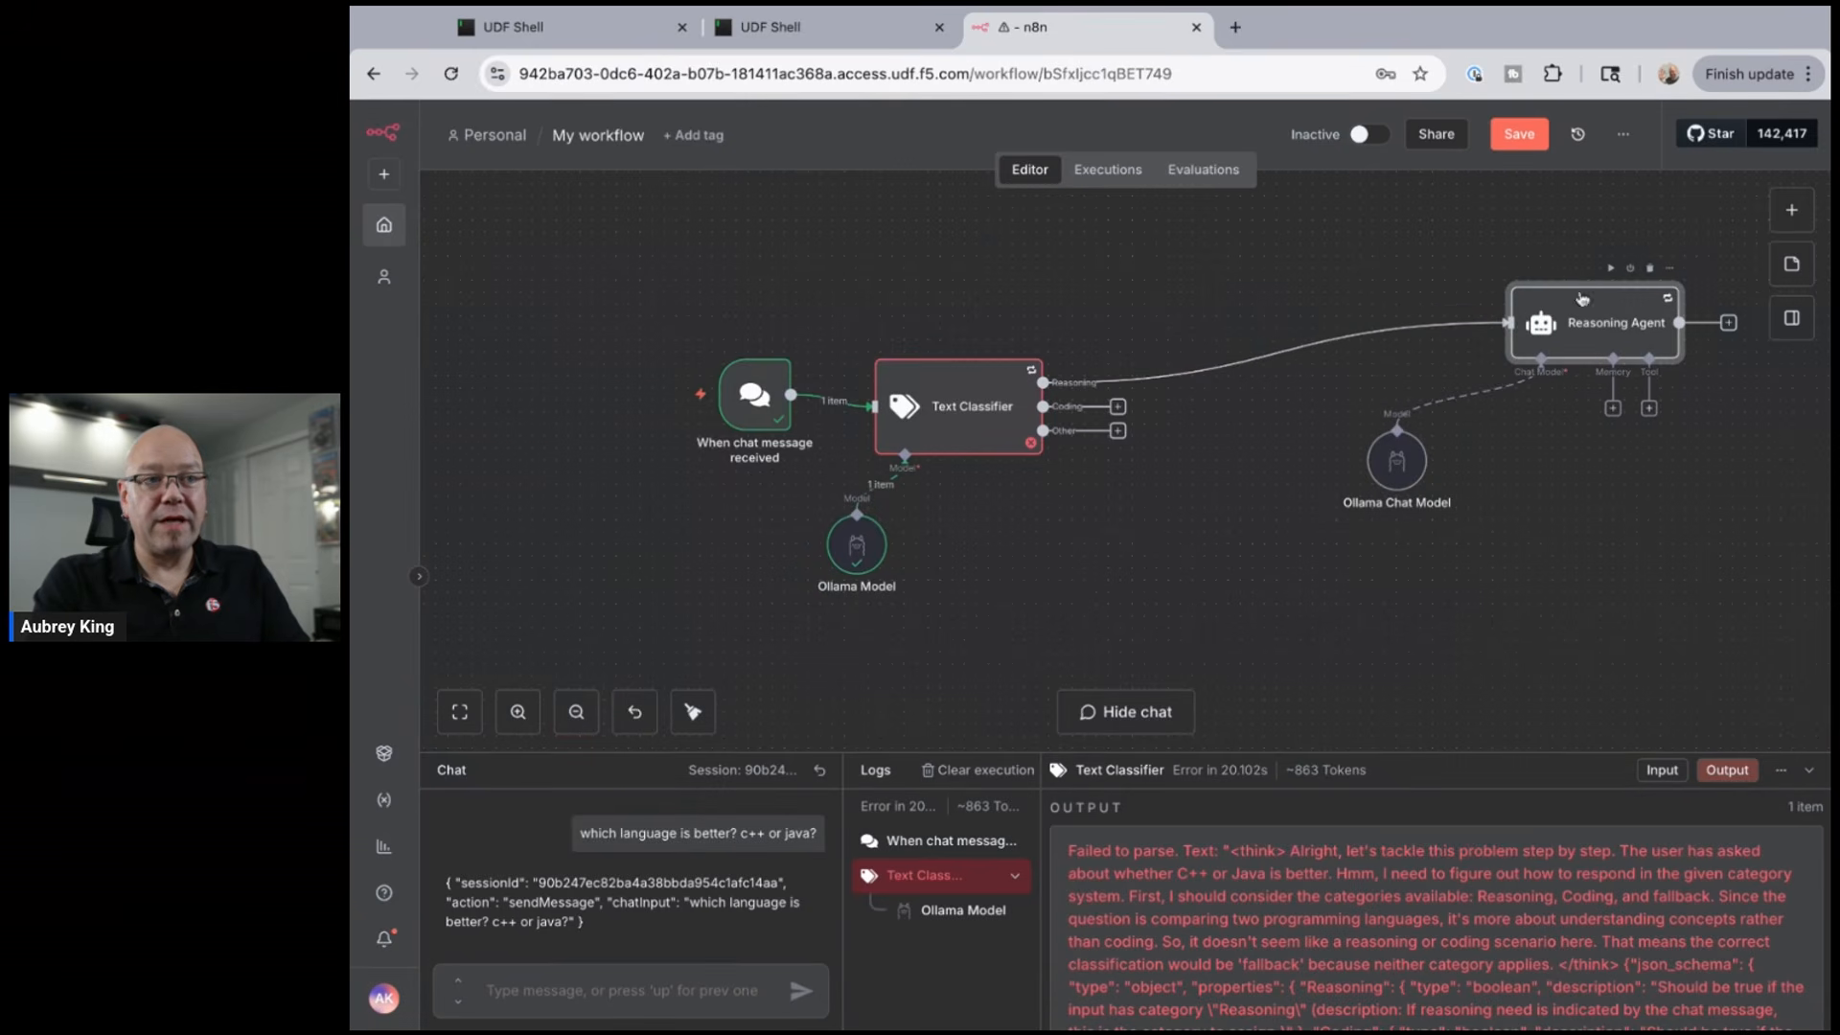
scroll(920, 388, "right", 3)
scroll(902, 376, "right", 2)
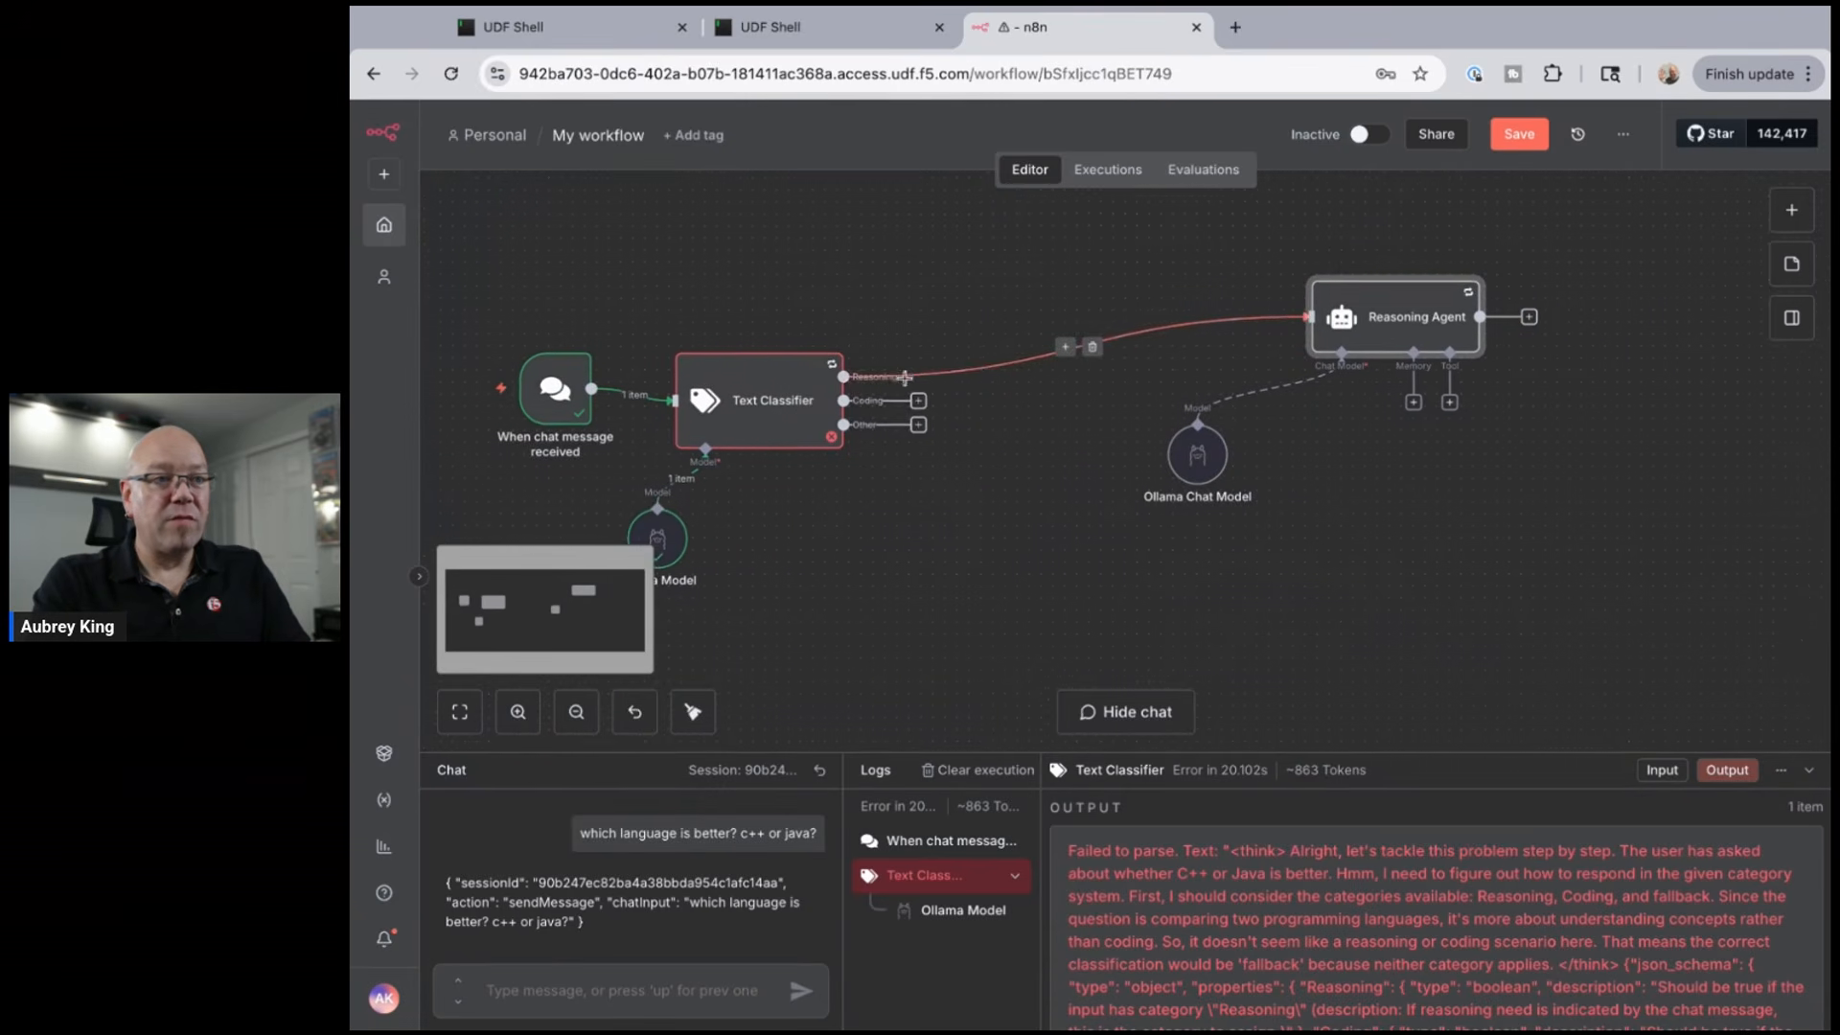
left_click_drag(1383, 285, 1561, 260)
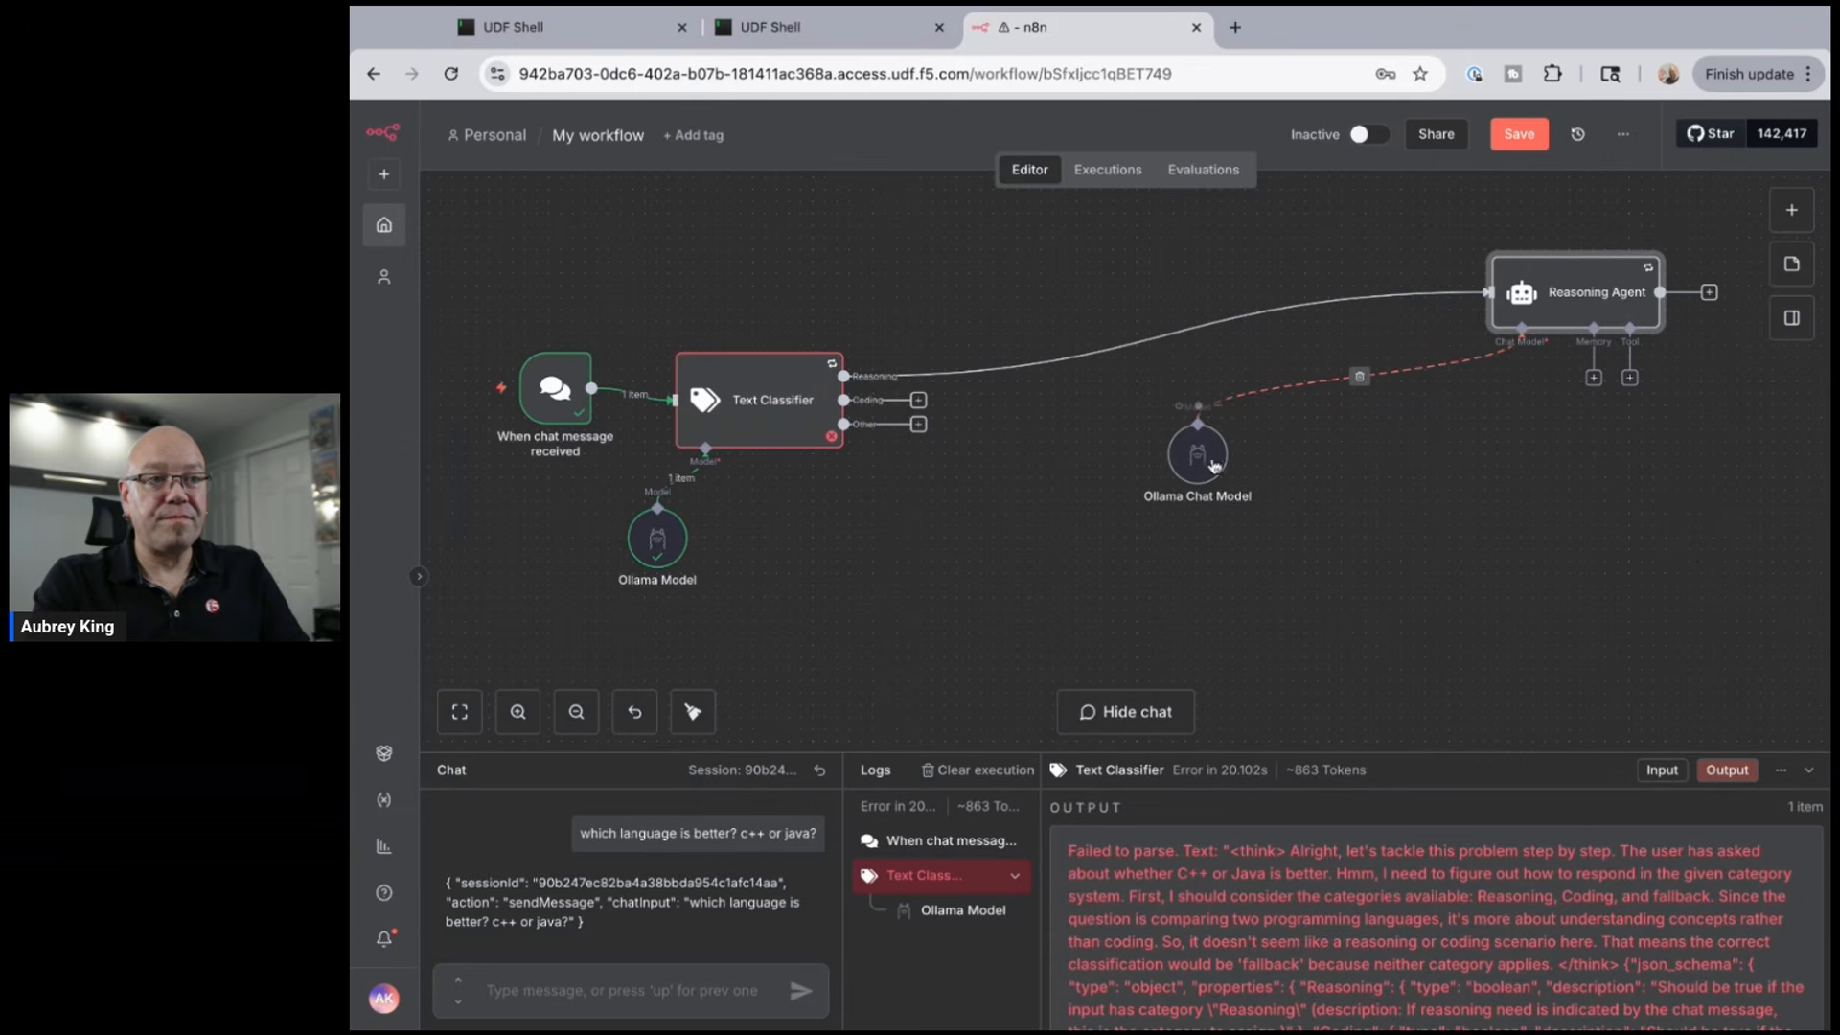
left_click_drag(1197, 454, 1545, 476)
left_click_drag(1561, 478, 1550, 477)
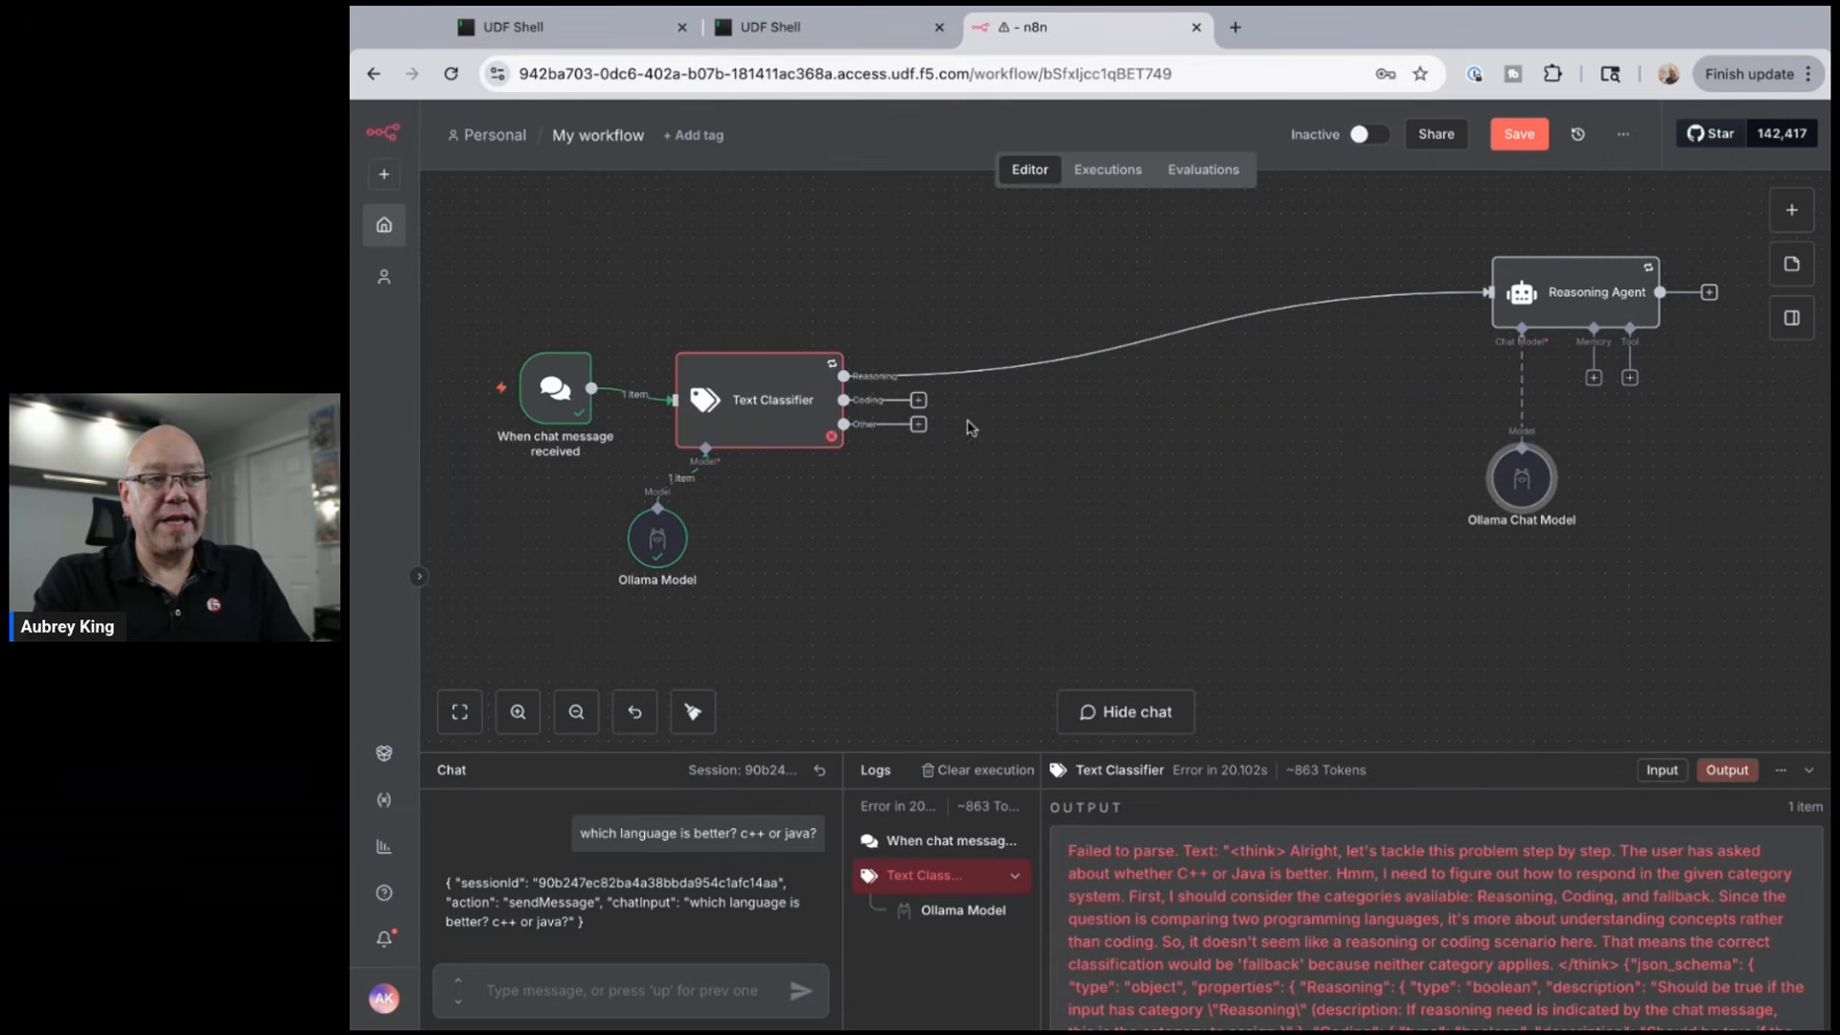
- Add an AI Agent to the Coding output and enable Retry On Fail in its settings
left_click(918, 400)
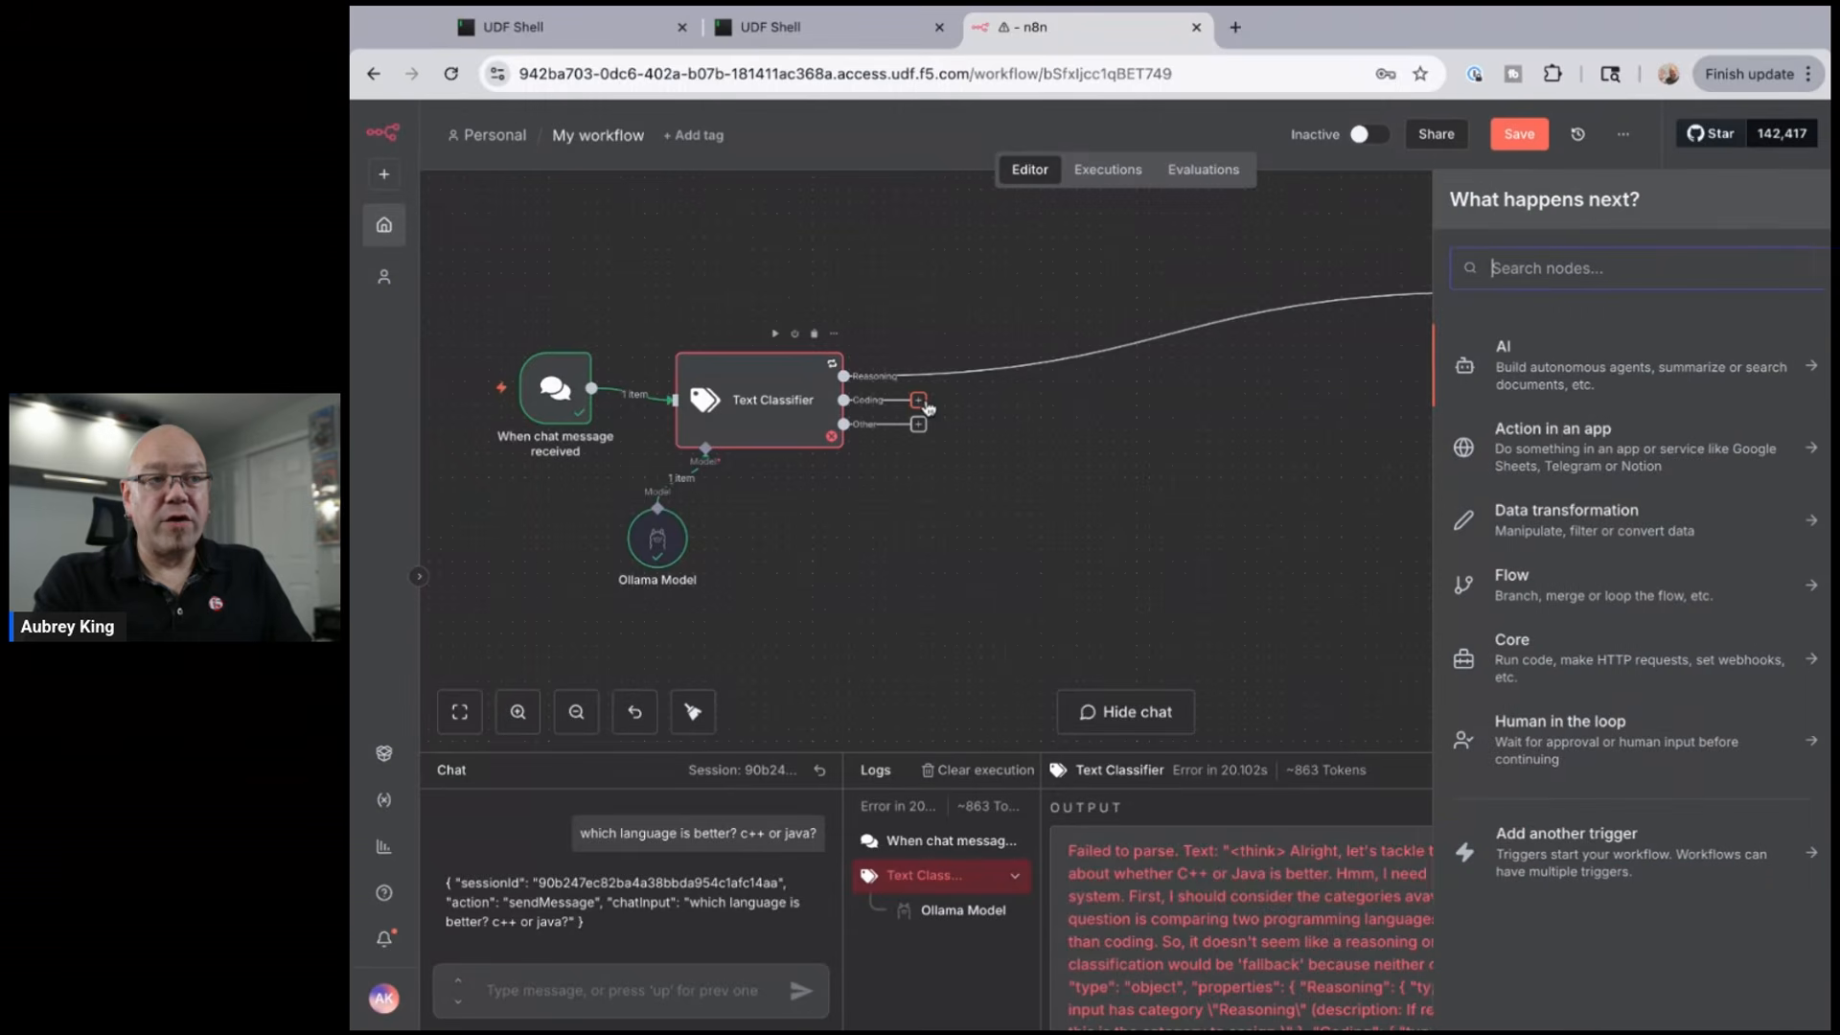
type("agent")
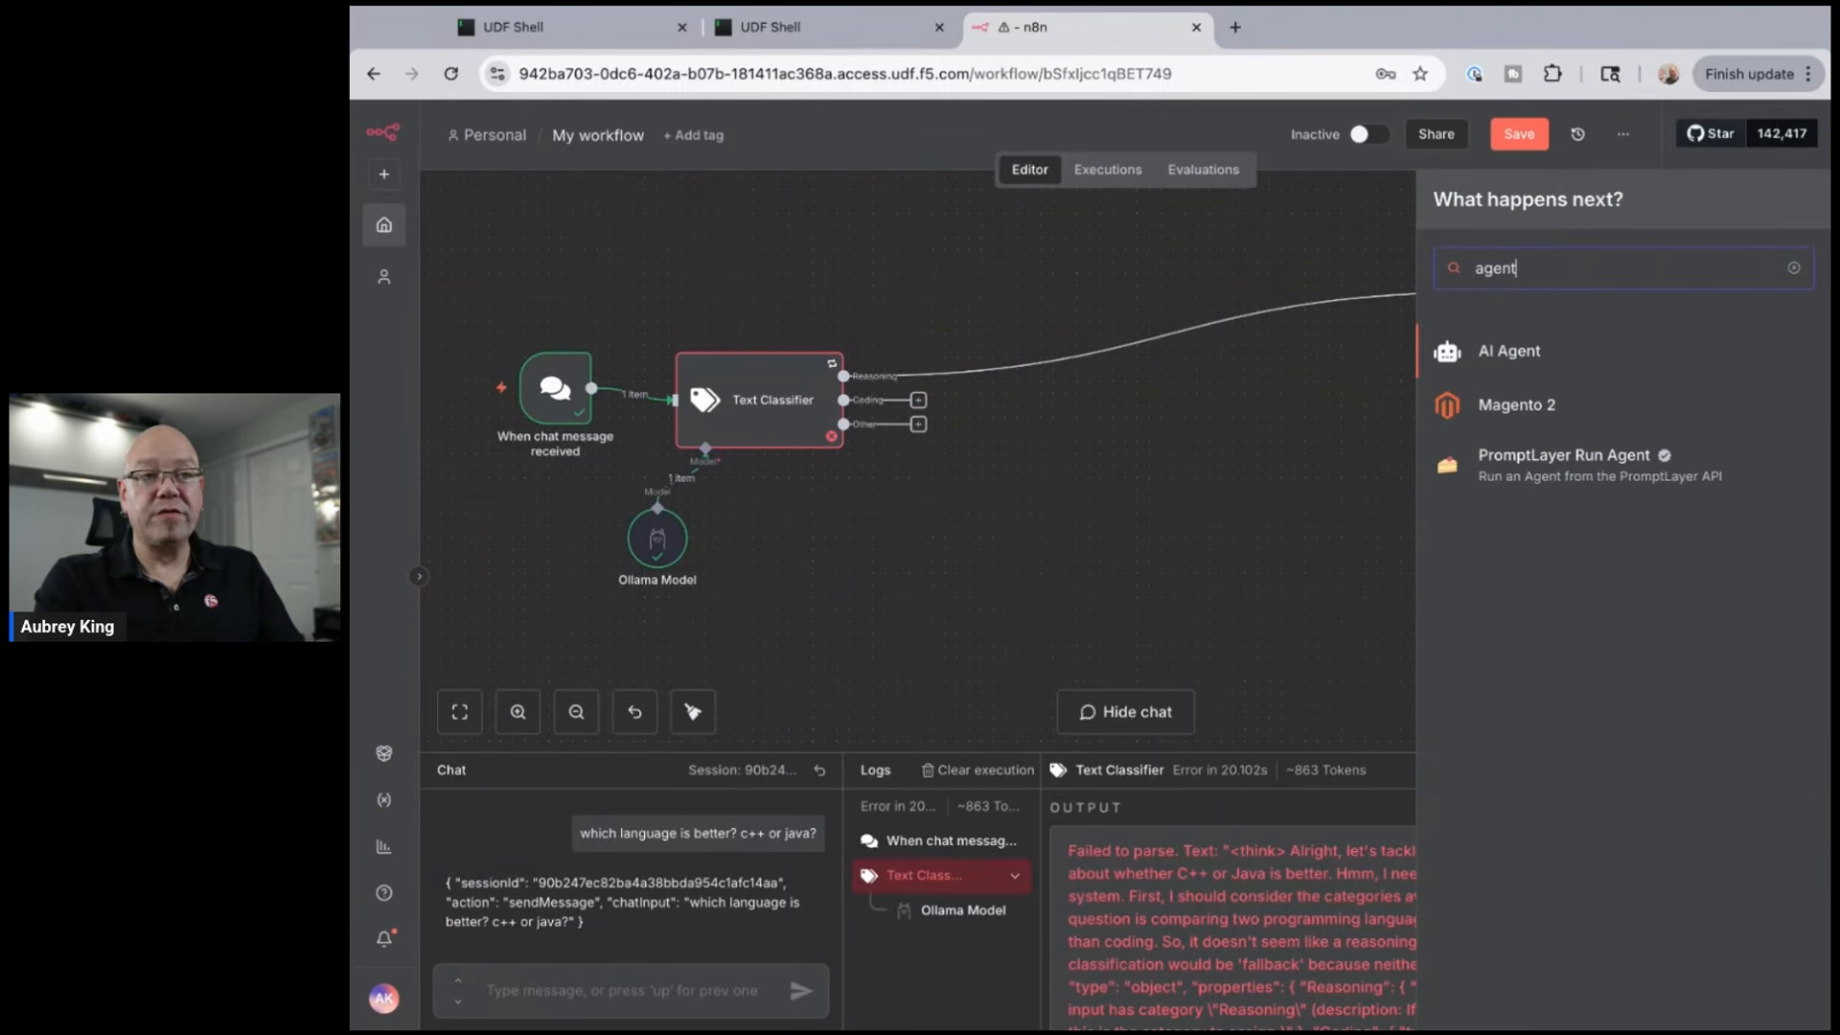
key("Return")
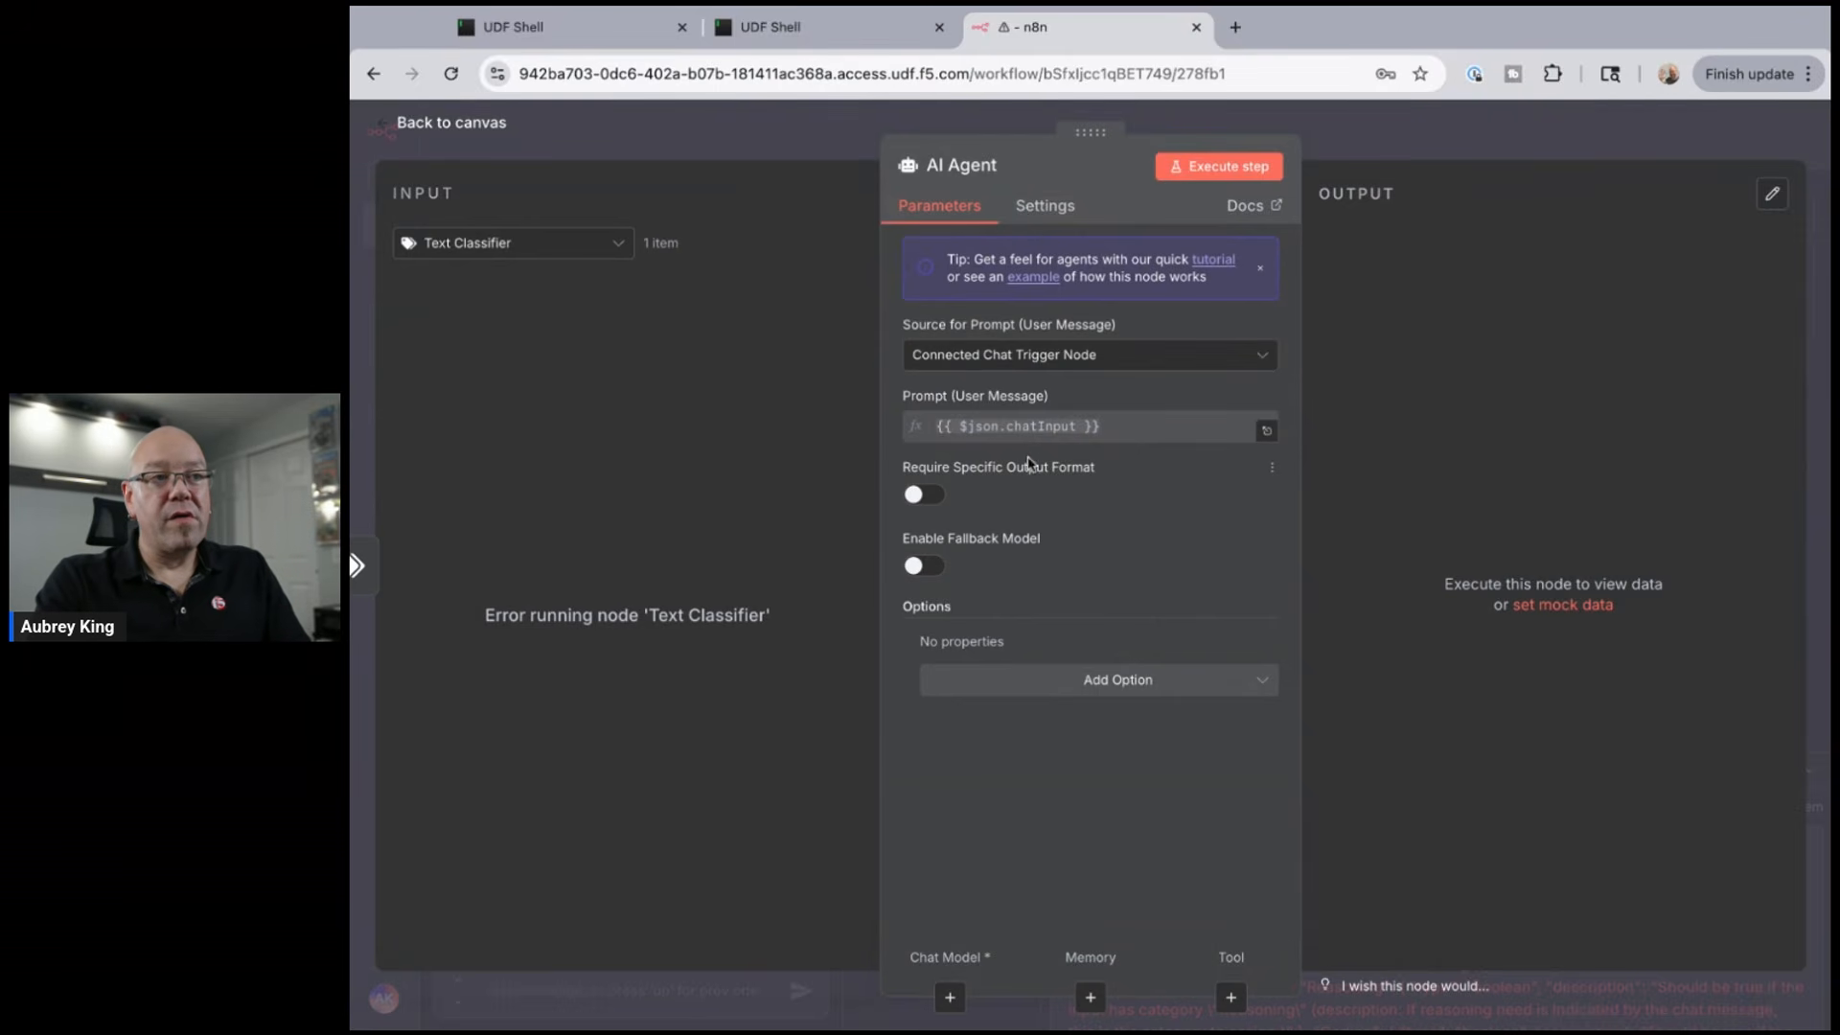
left_click(1039, 213)
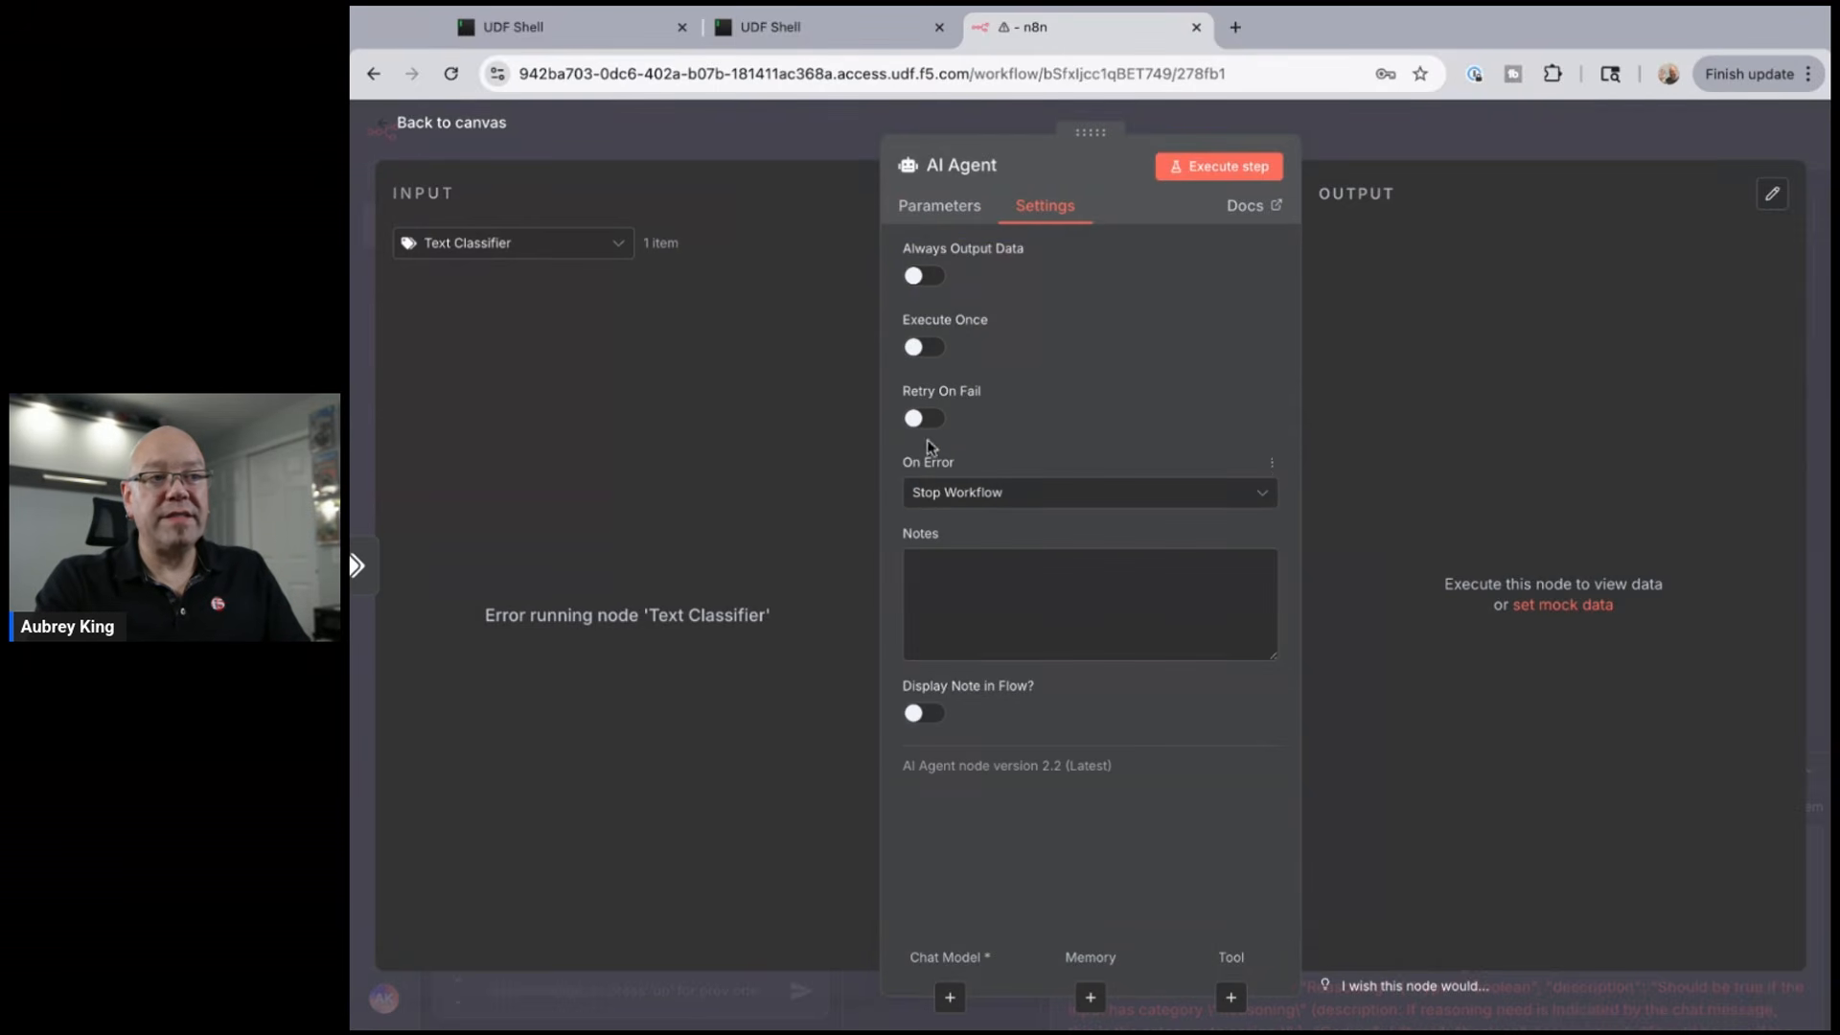
left_click(924, 420)
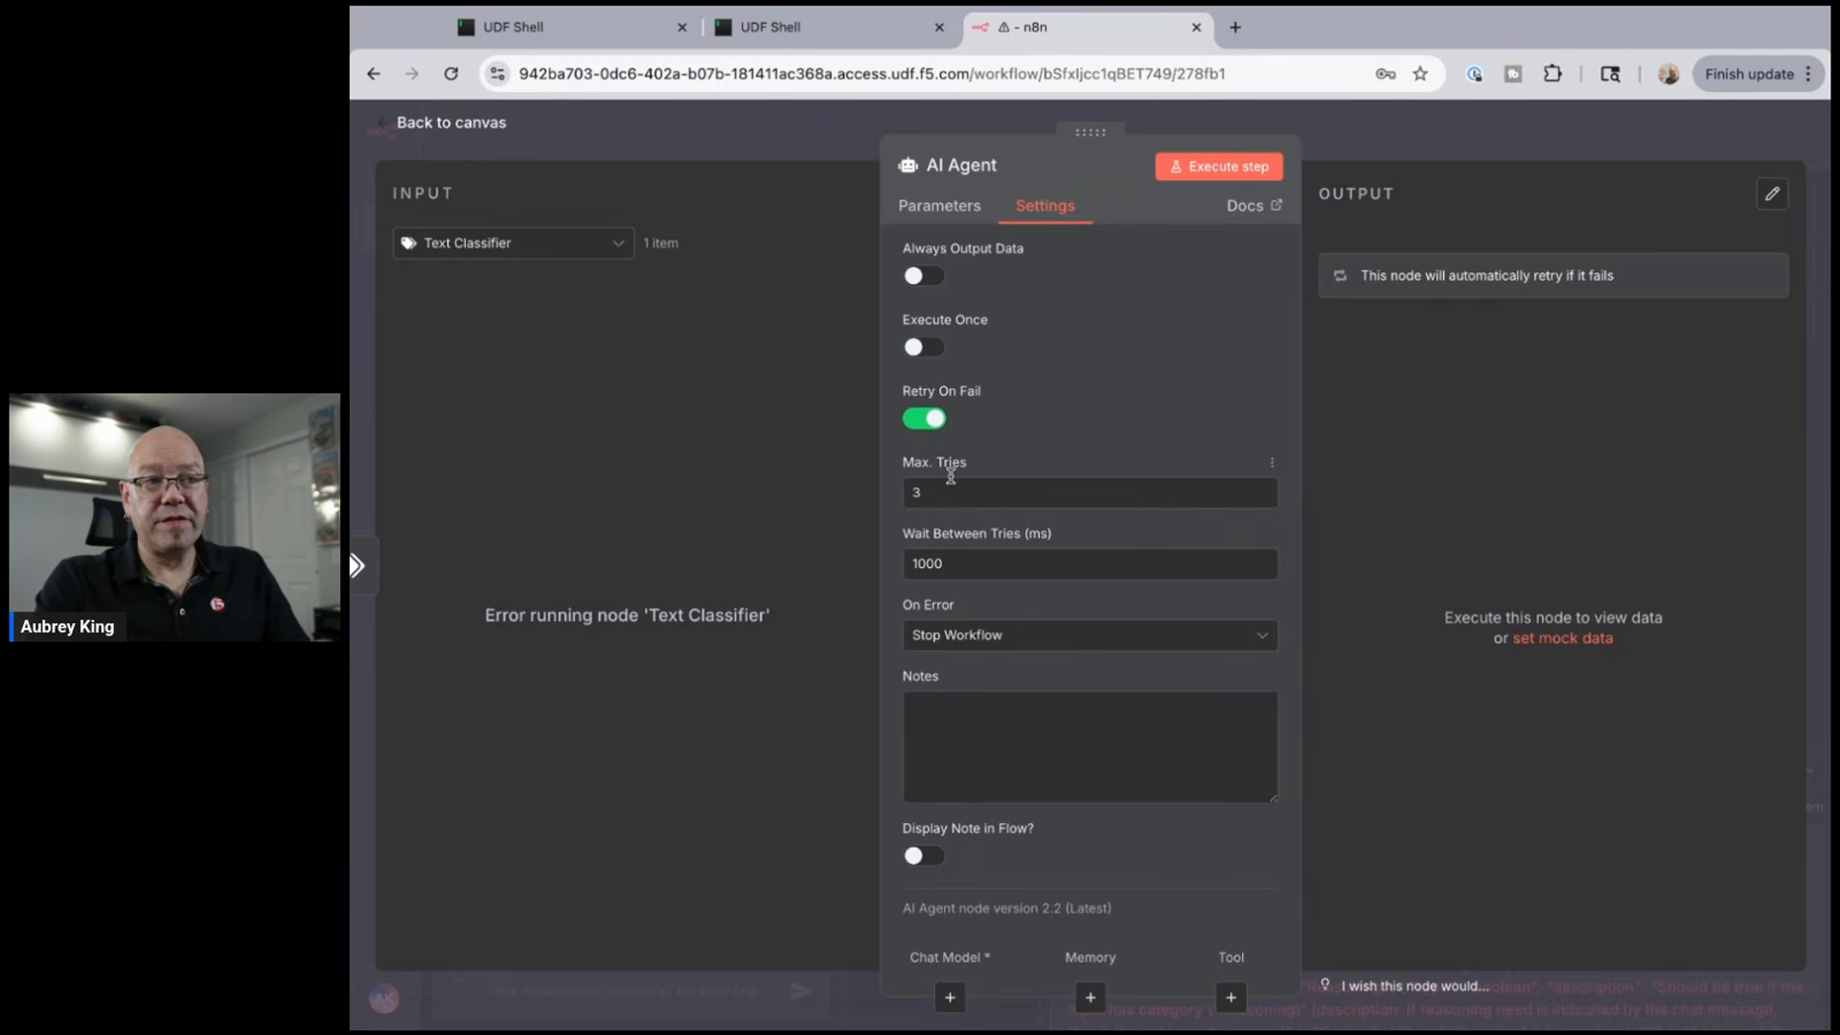
- Attach an Ollama Chat Model to the agent using codellama:latest
left_click(949, 997)
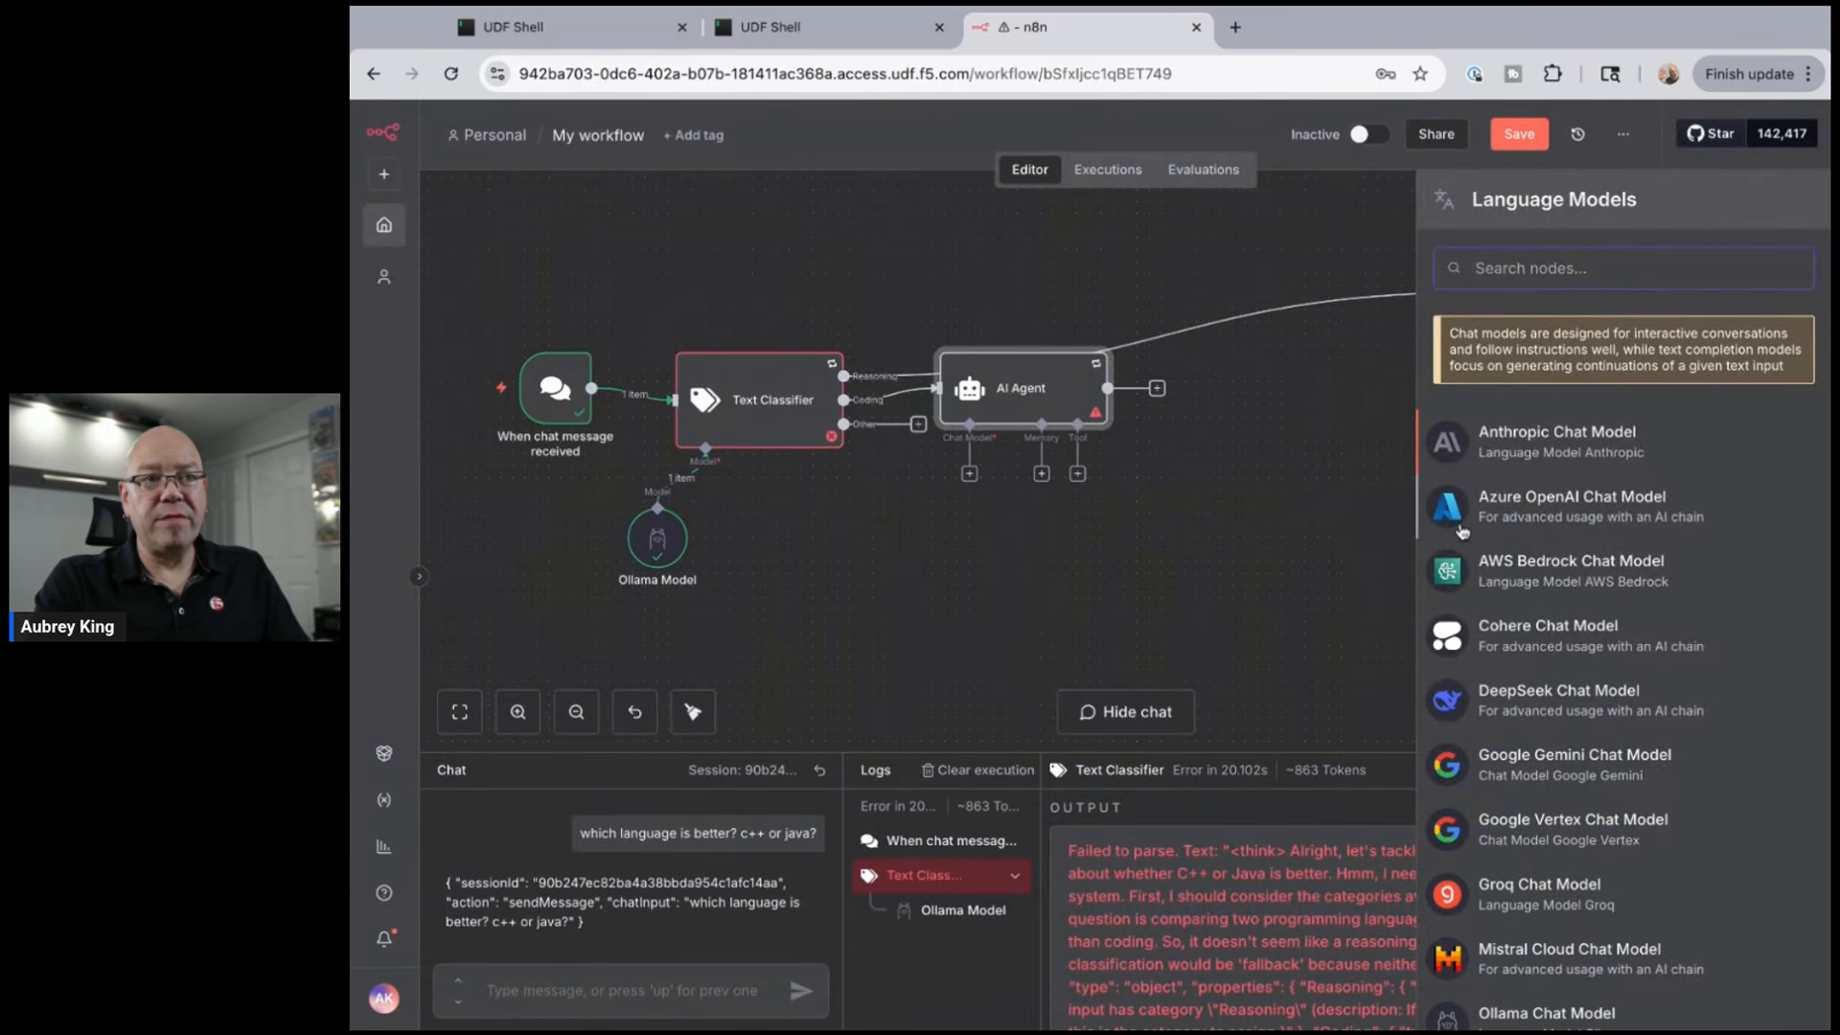
type("olla")
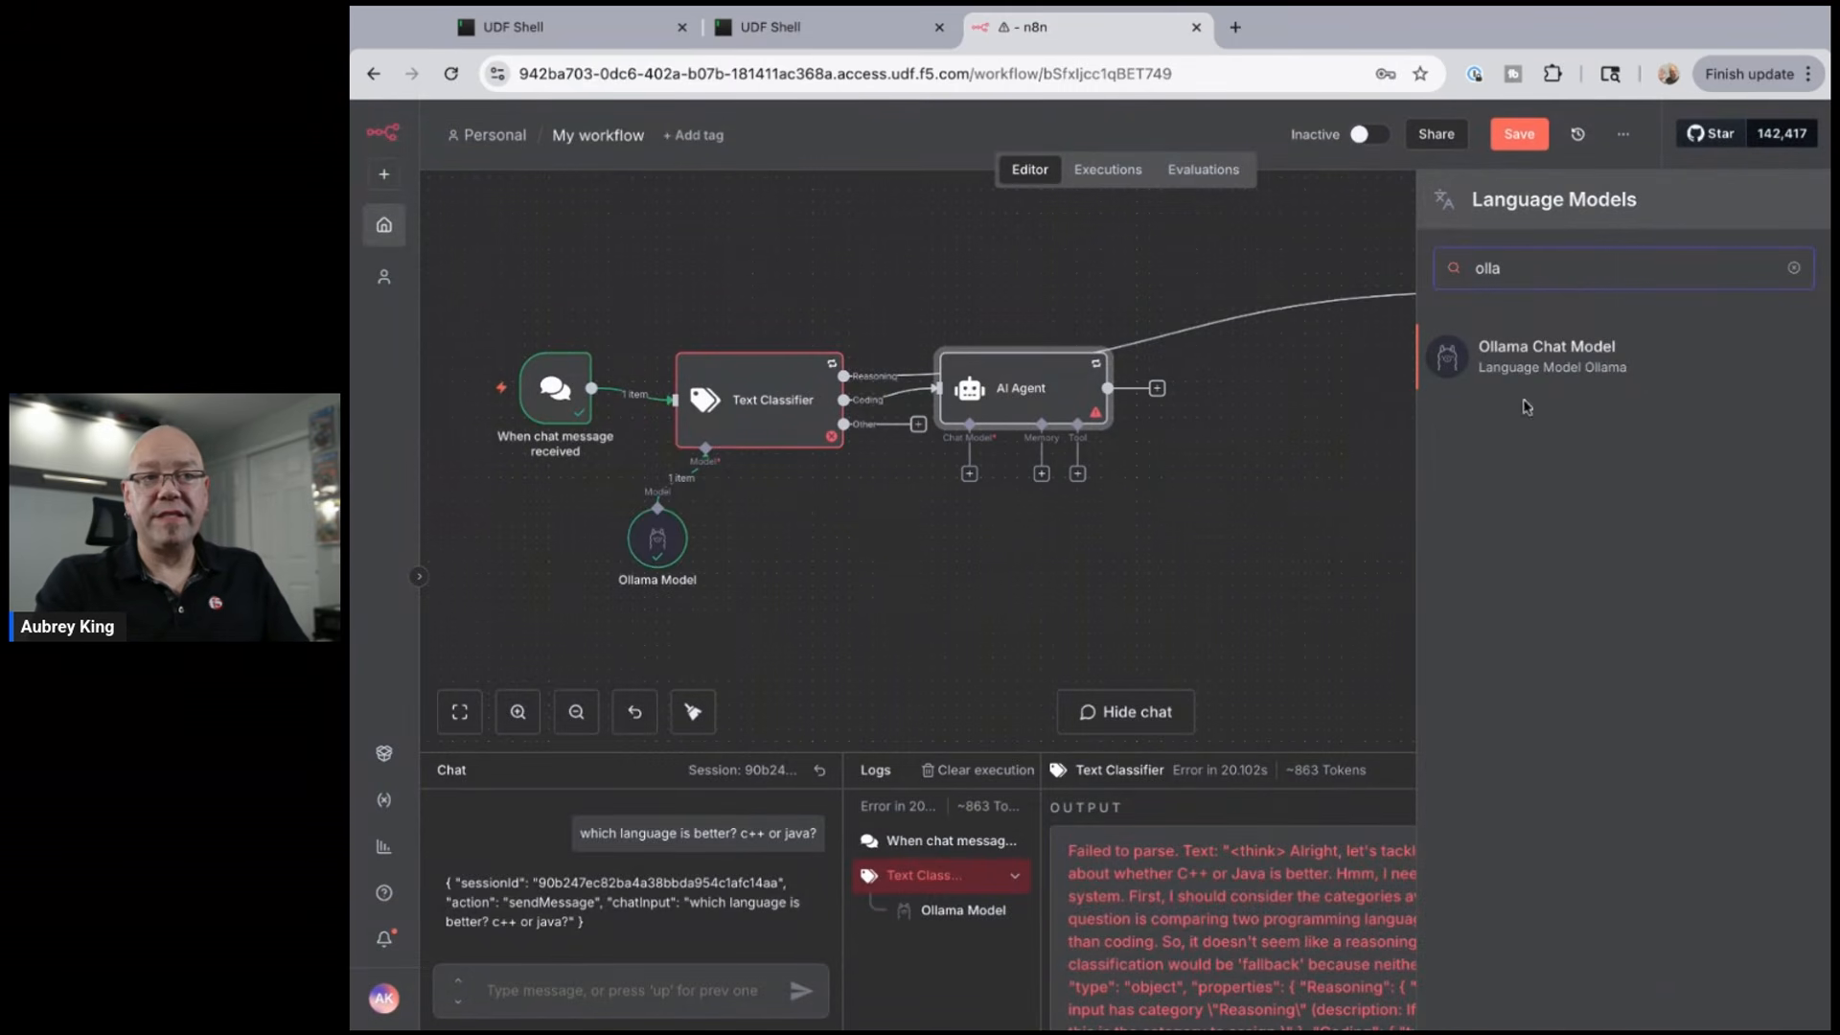
left_click(1534, 366)
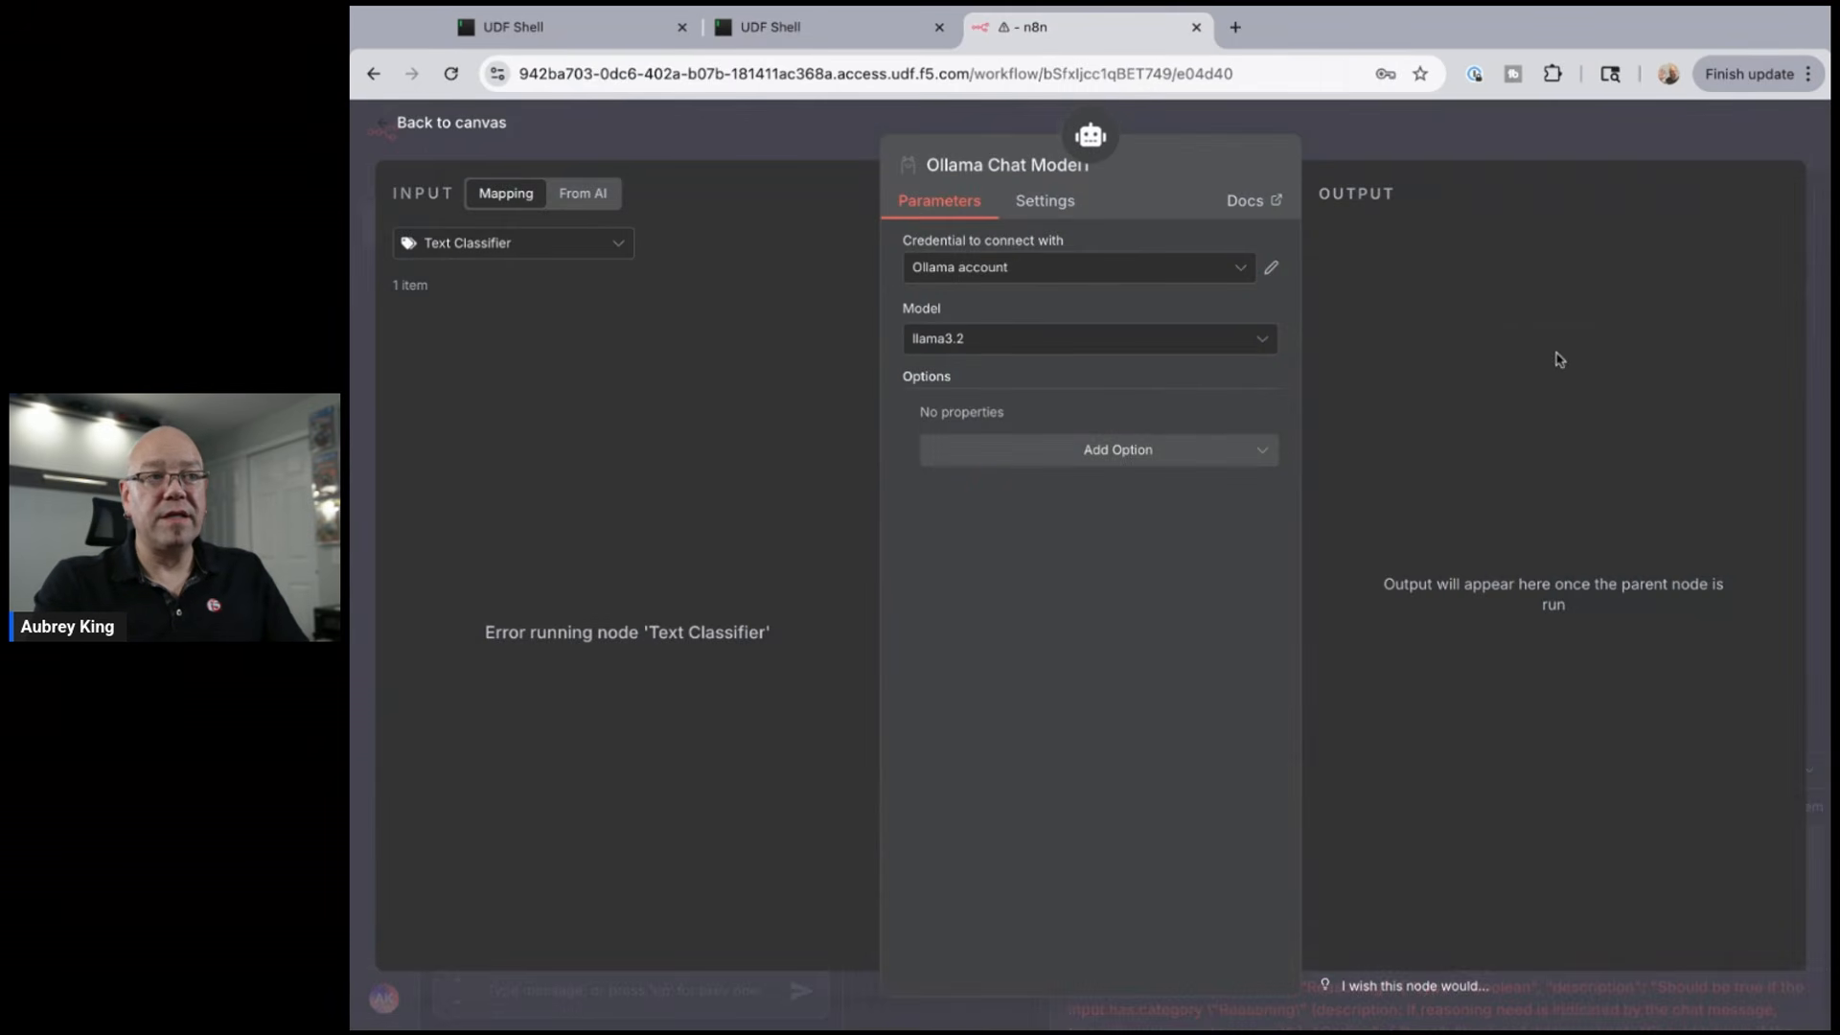
left_click(1154, 347)
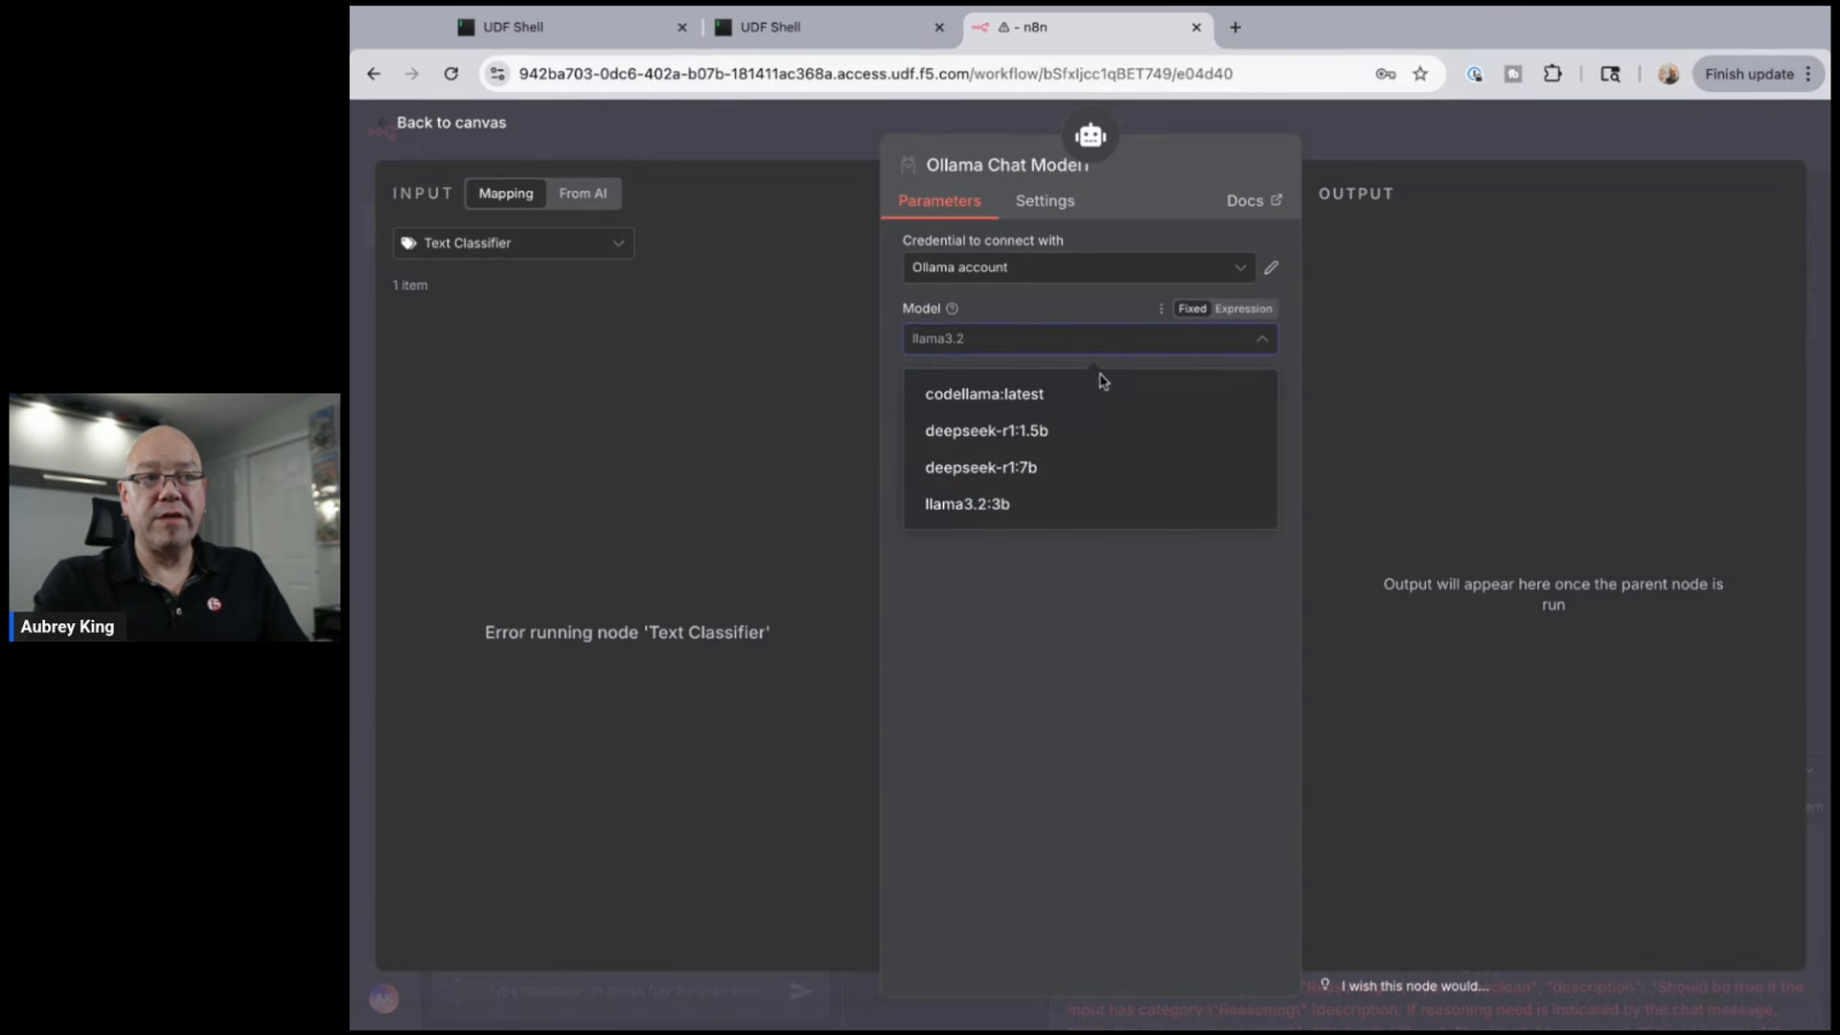
left_click(1017, 395)
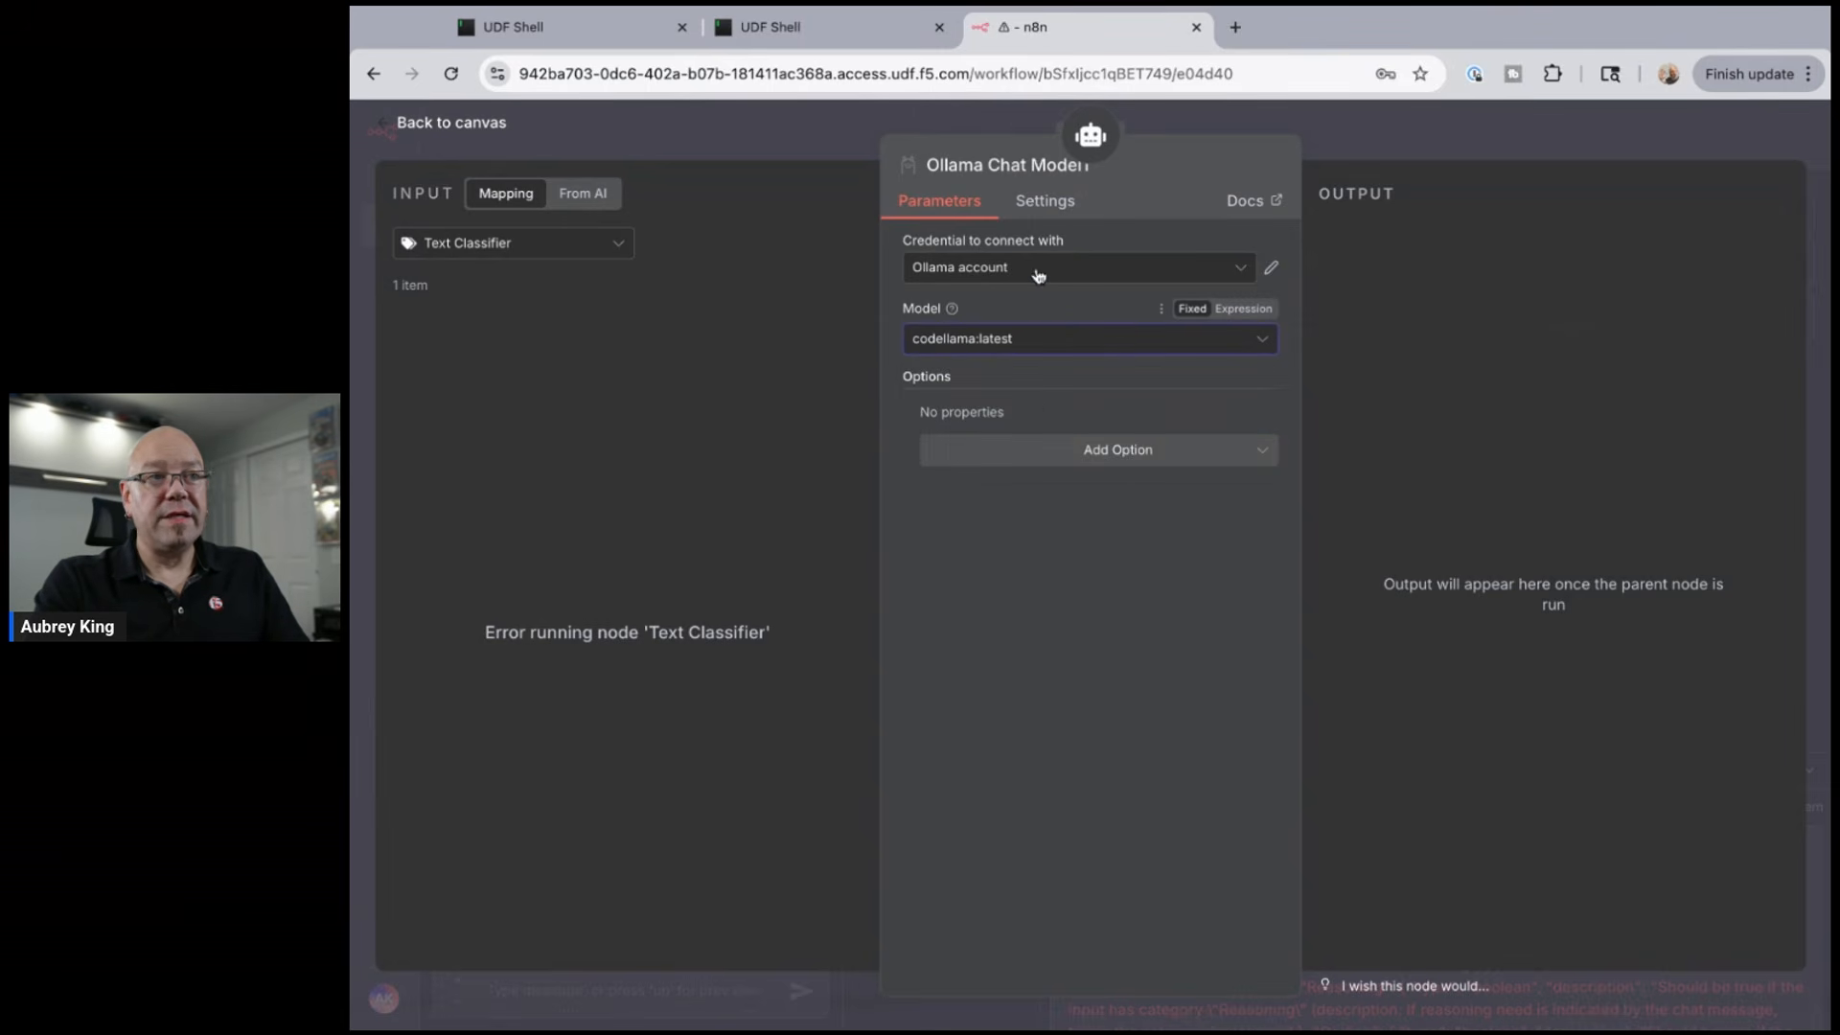
left_click(459, 130)
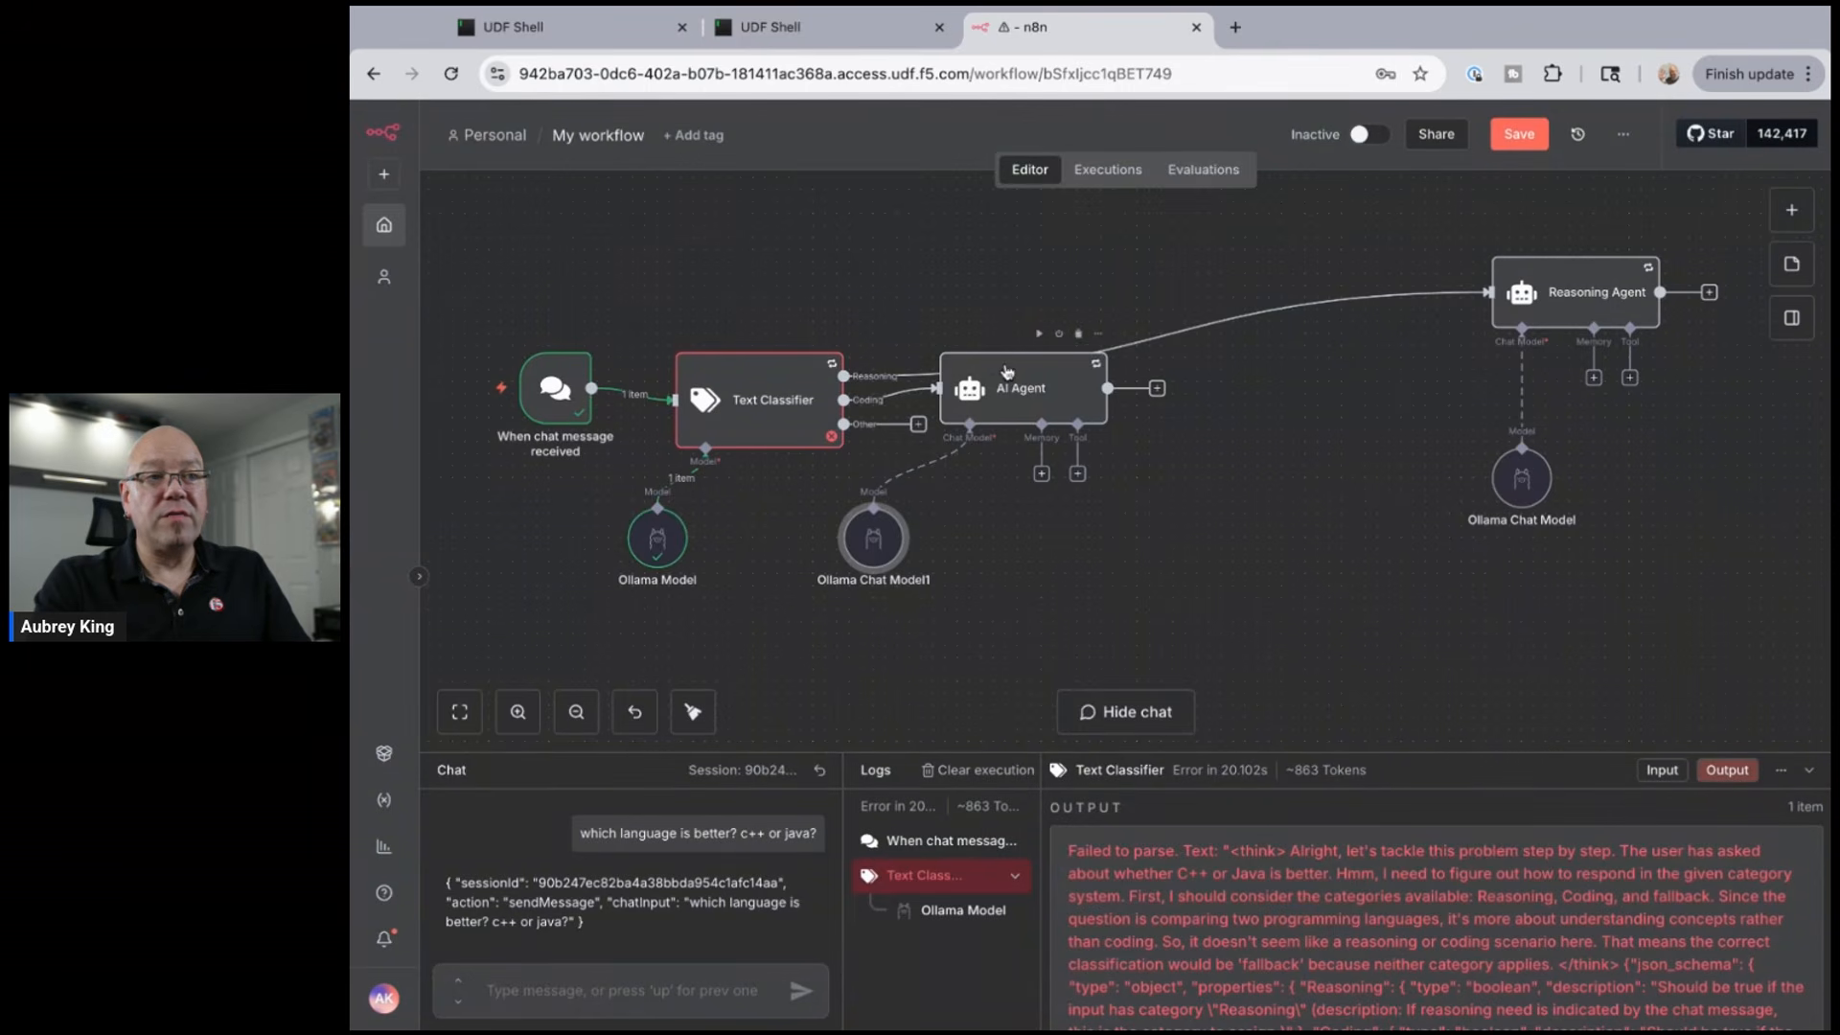
- Rename the AI Agent to 'Coding Agent' and move Ollama Chat Model1 directly beneath it
mouse_move(1020, 372)
left_mouse_down()
mouse_move(1247, 396)
mouse_move(1343, 383)
left_mouse_up()
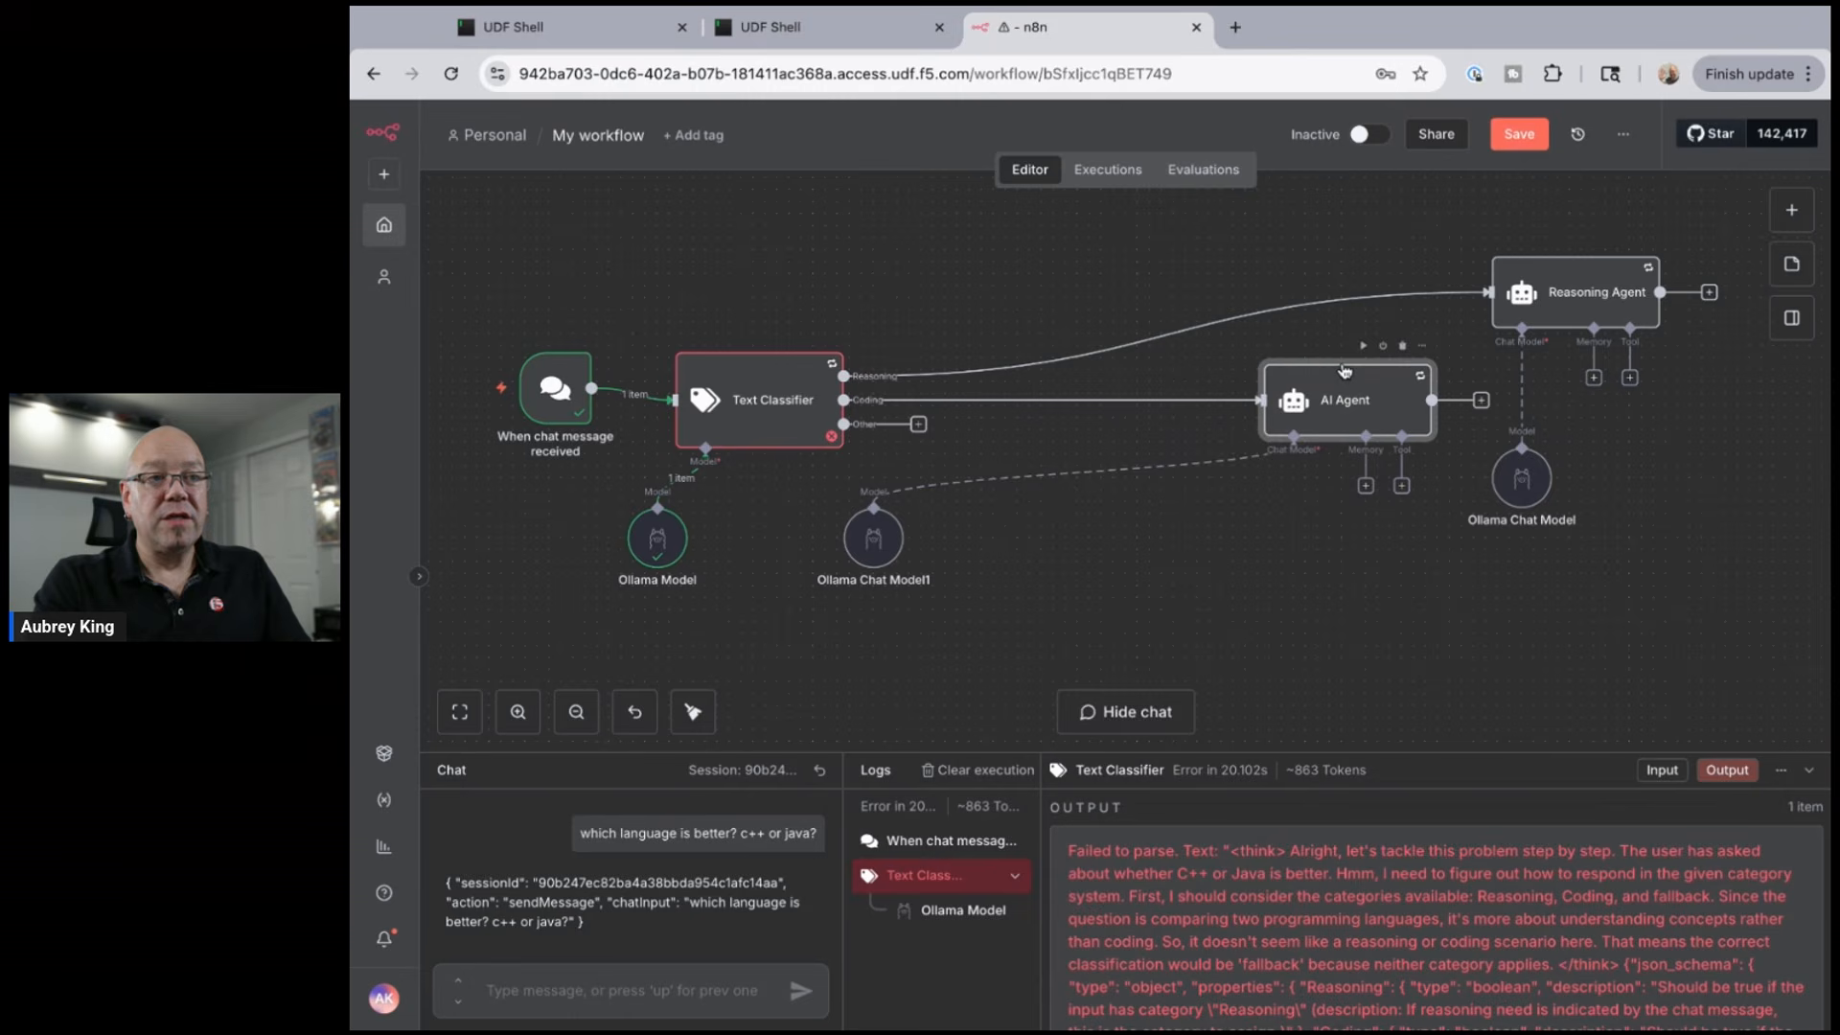
right_click(1338, 407)
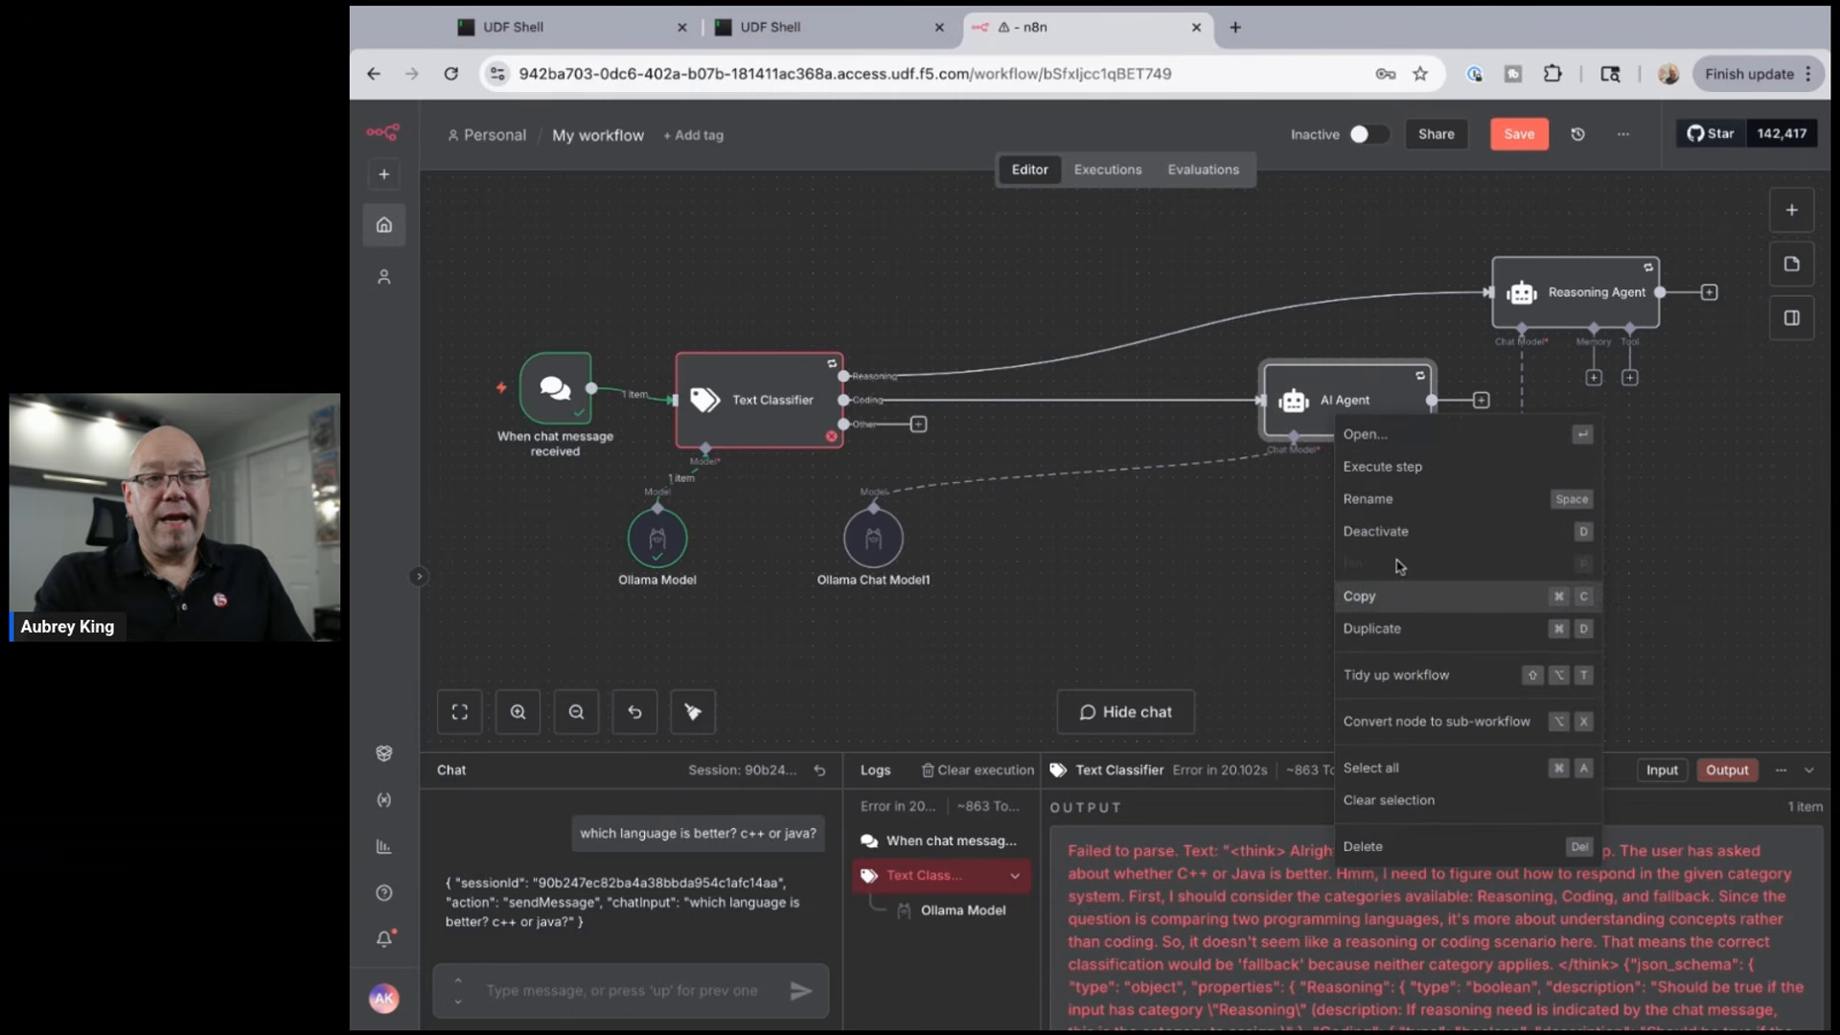
left_click(1383, 500)
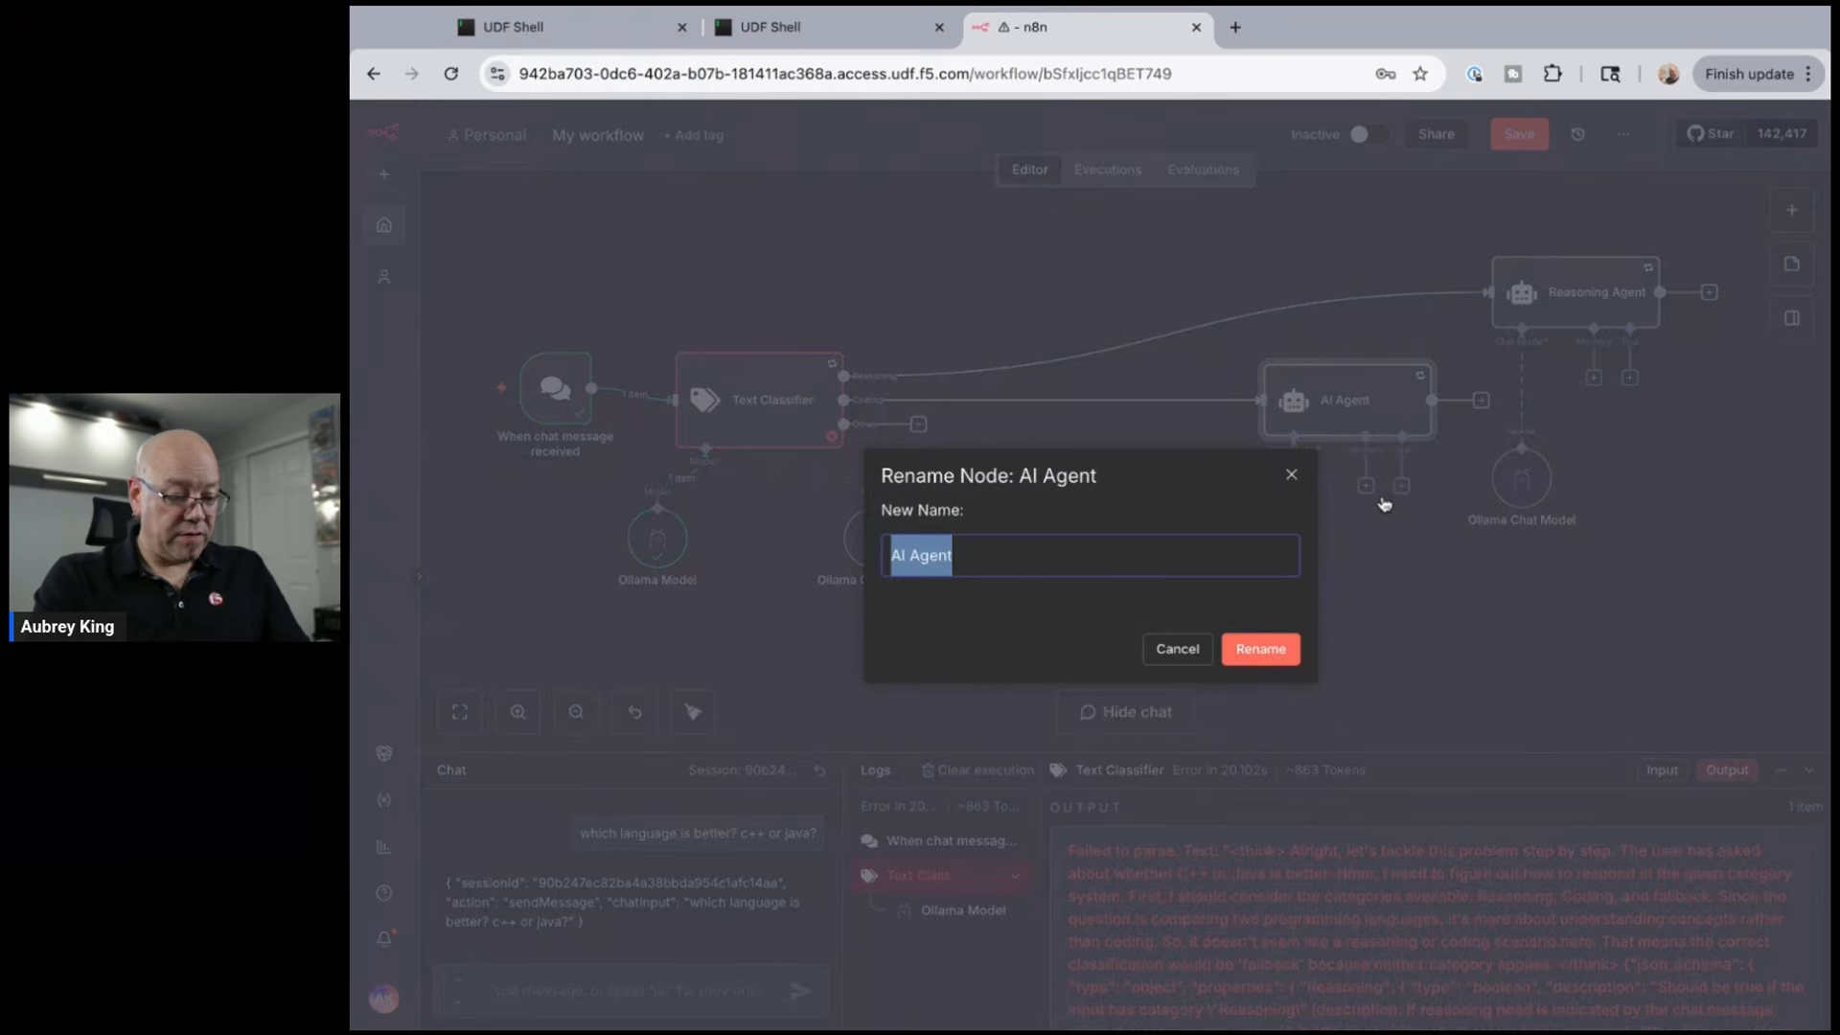
type("Coding A")
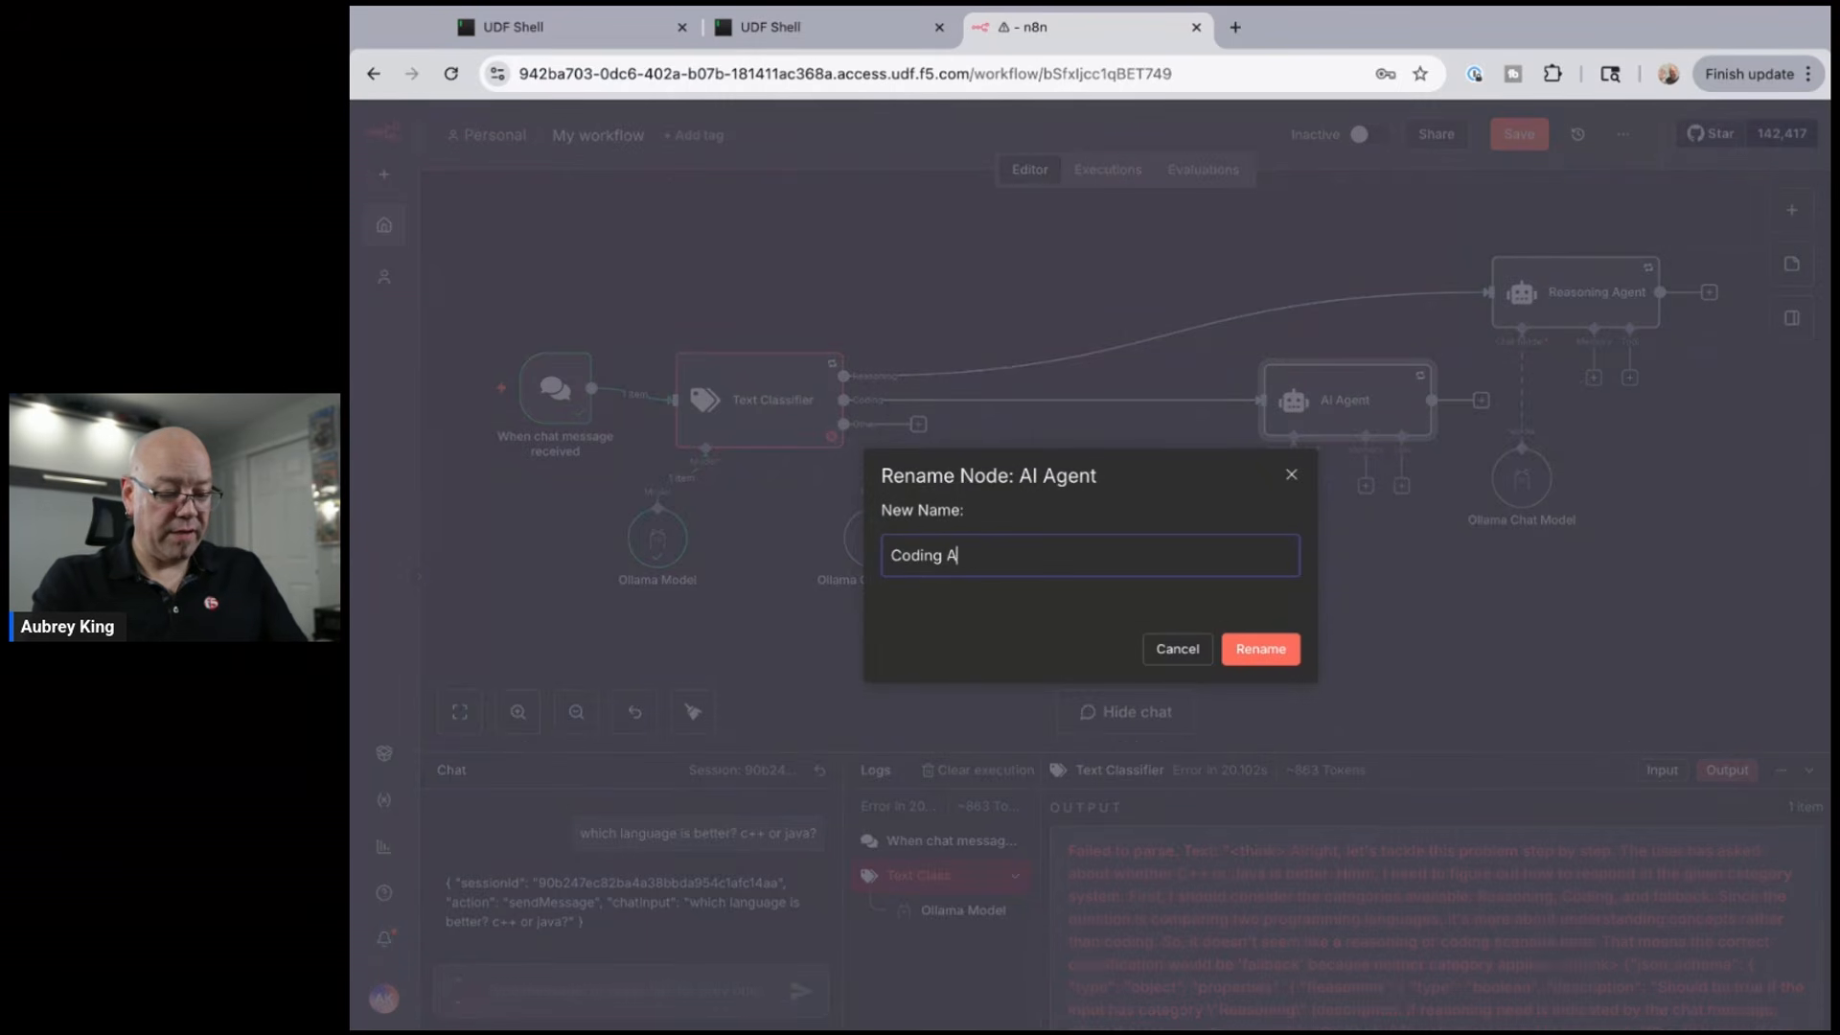
type("gent")
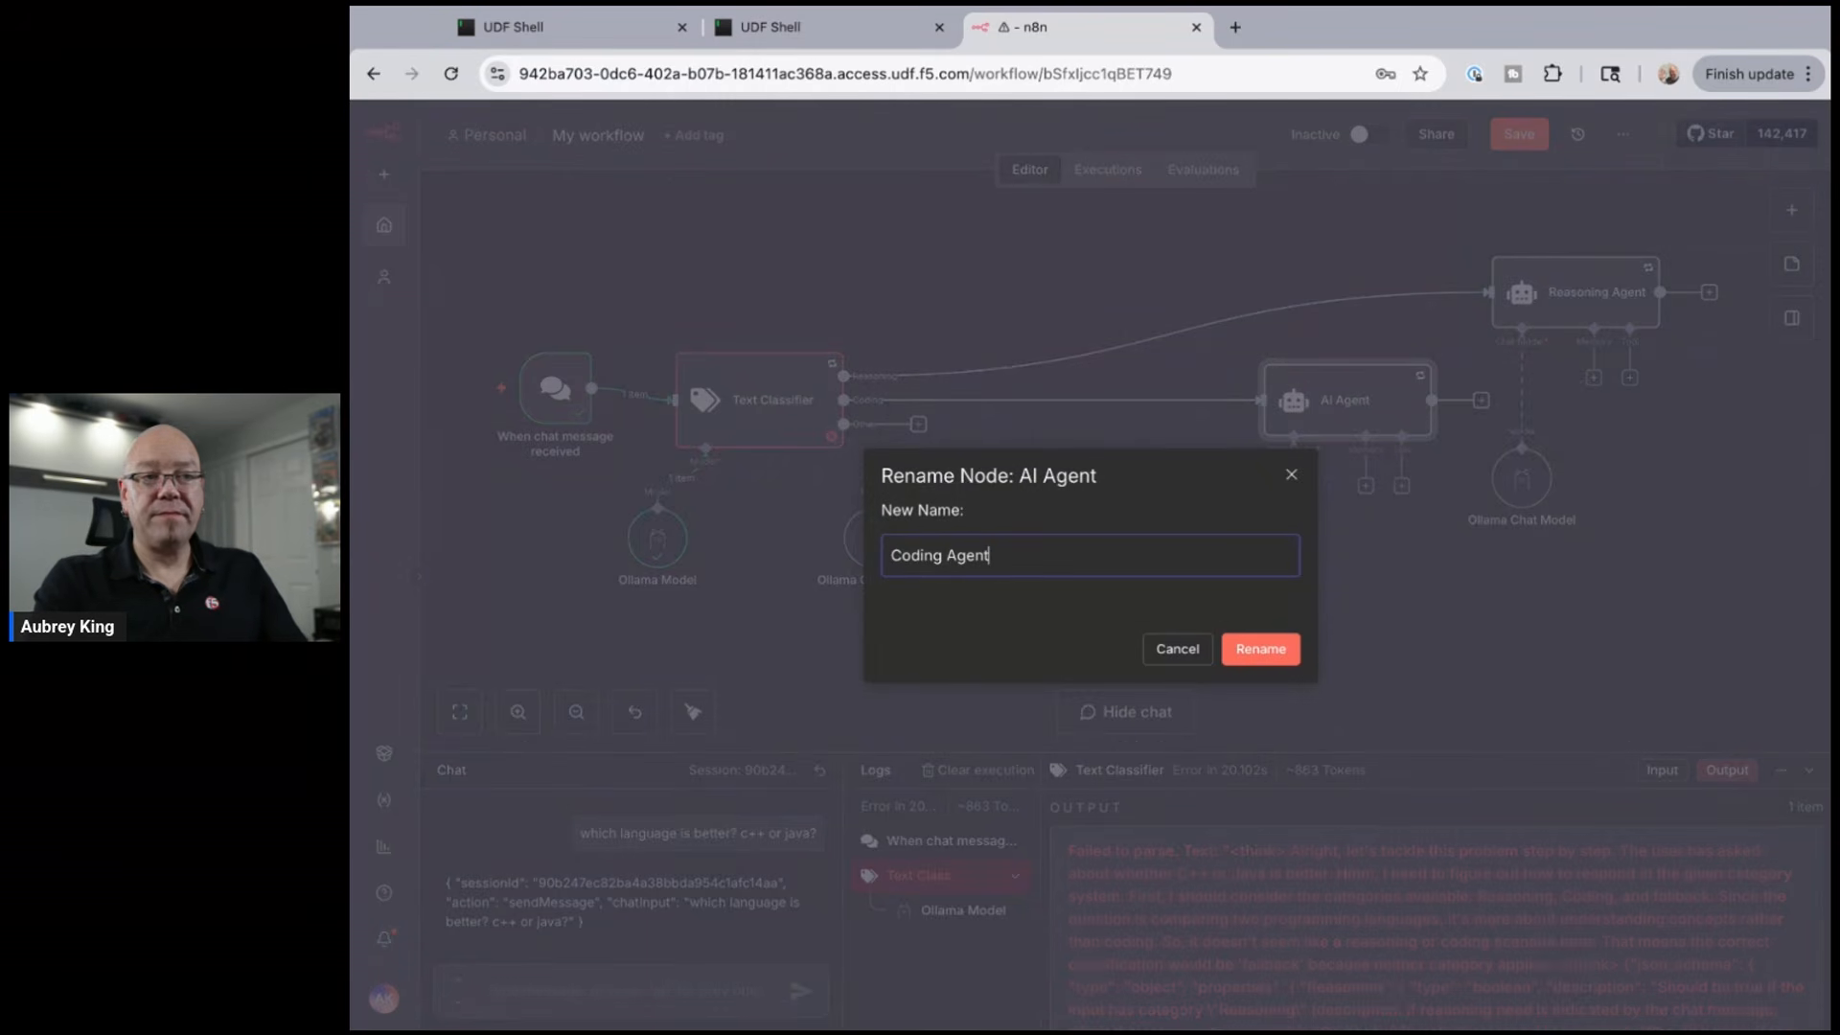
left_click(1281, 650)
left_click_drag(892, 544, 1313, 542)
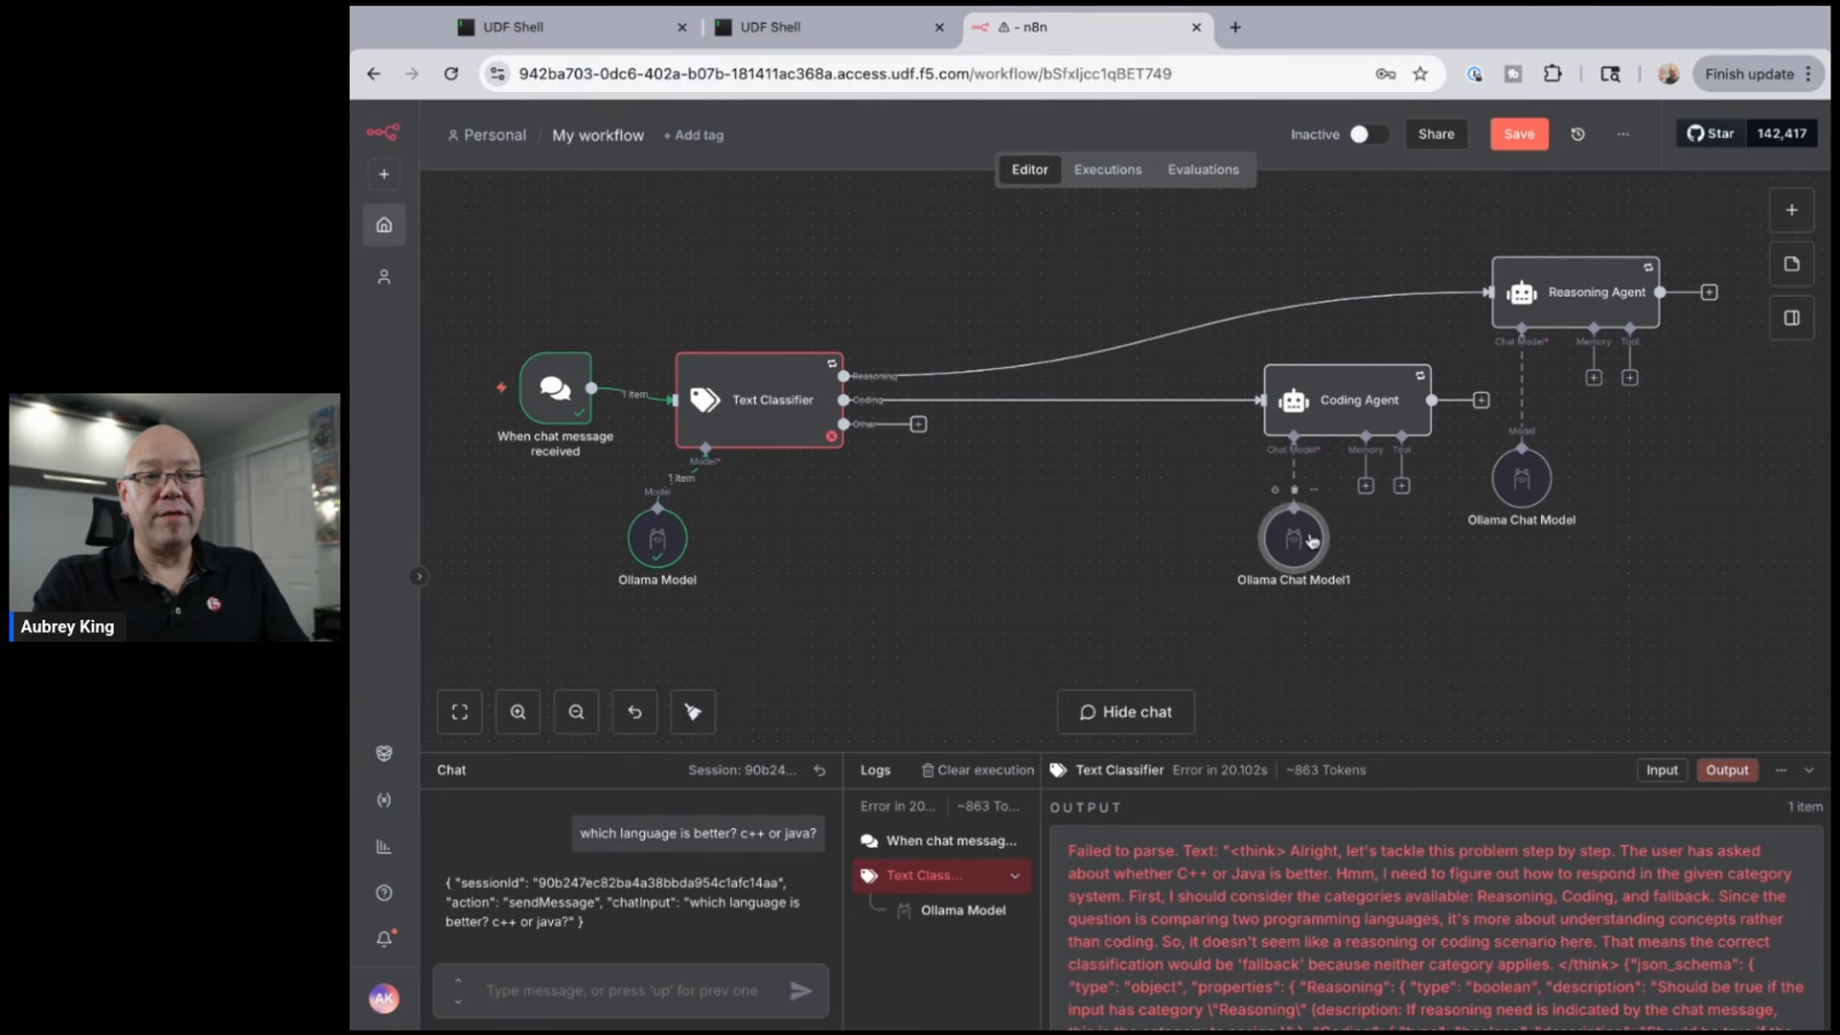
left_click(918, 426)
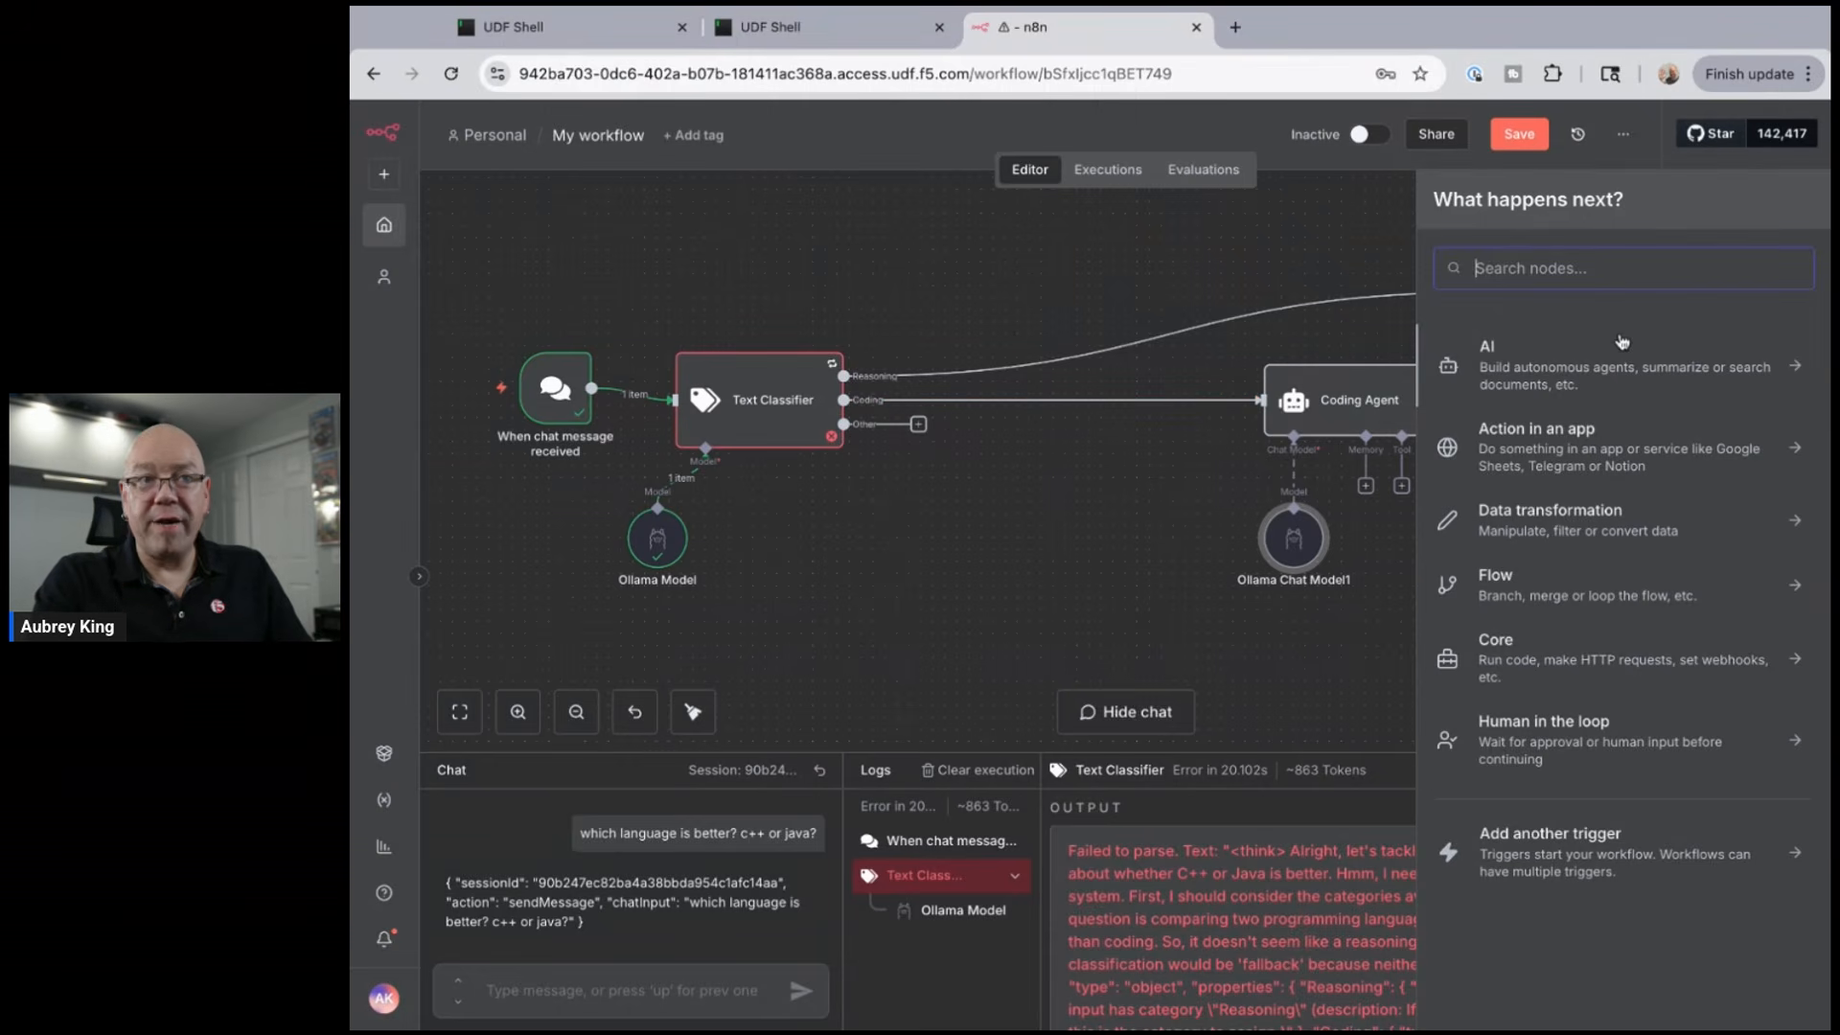
- Add an AI Agent on the Other output via an 'agen' search and enable Retry On Fail
type("agen")
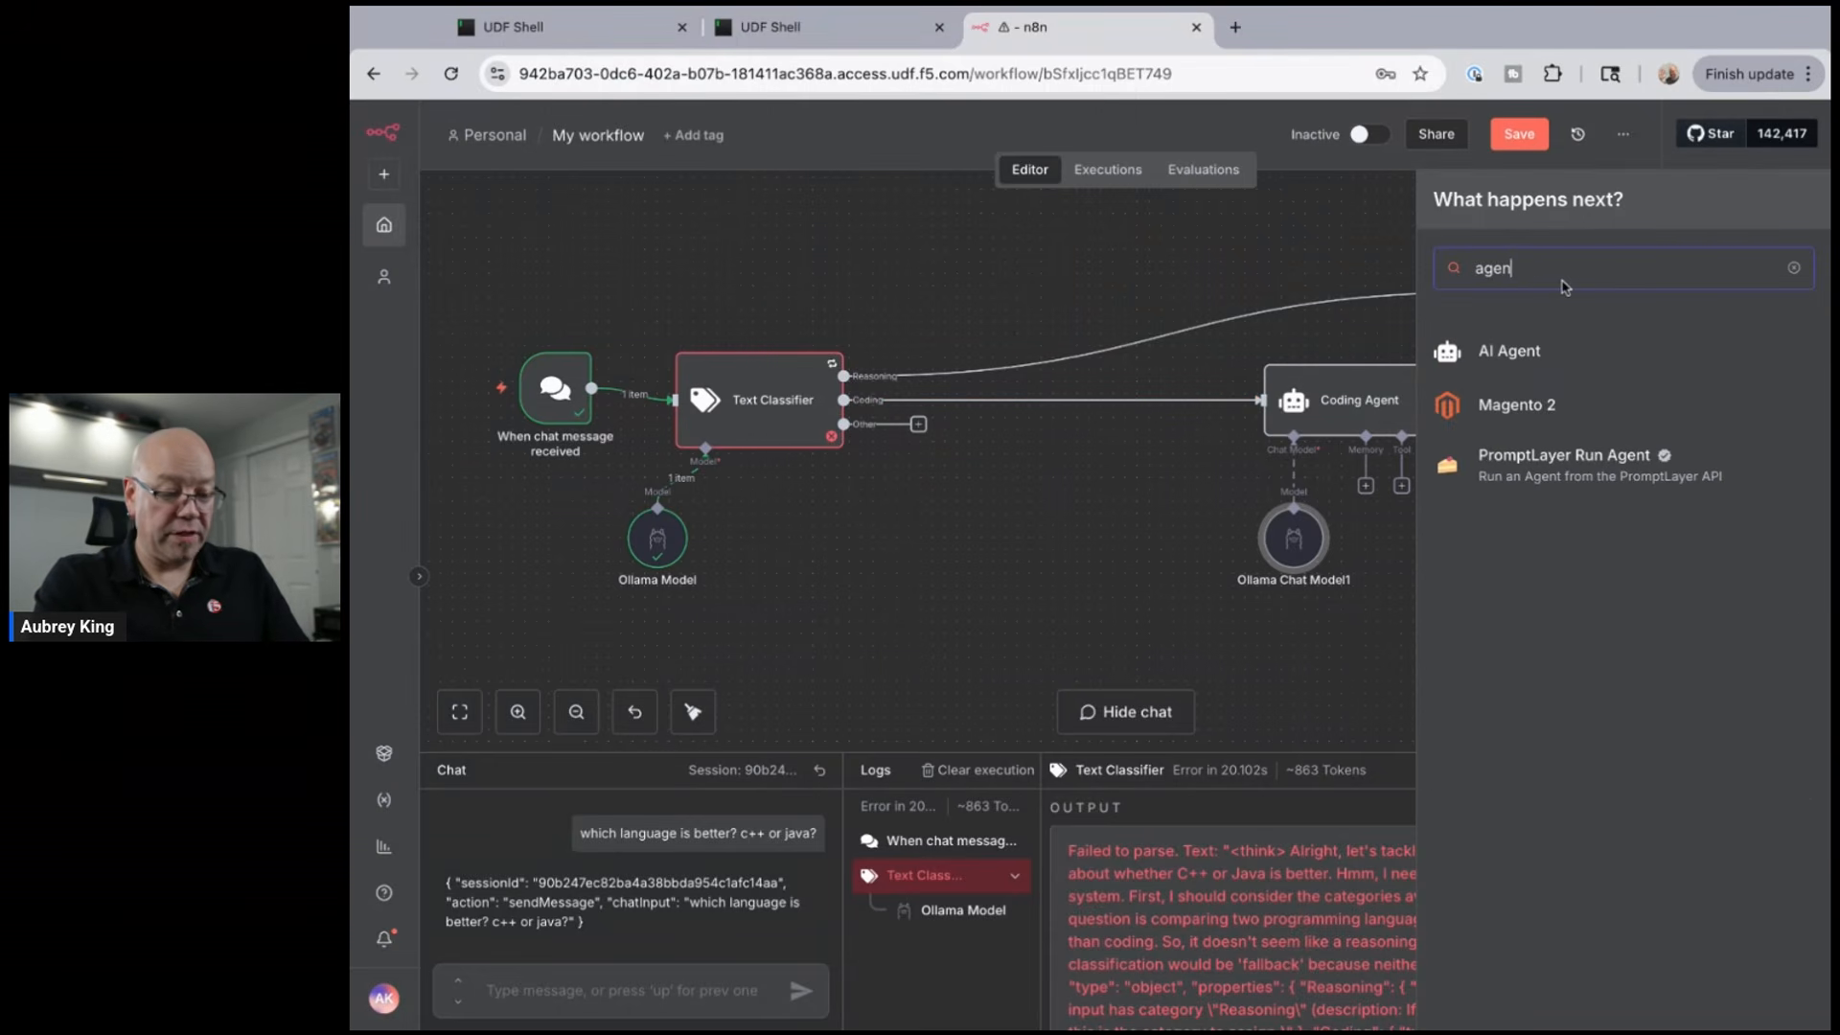
left_click(1532, 354)
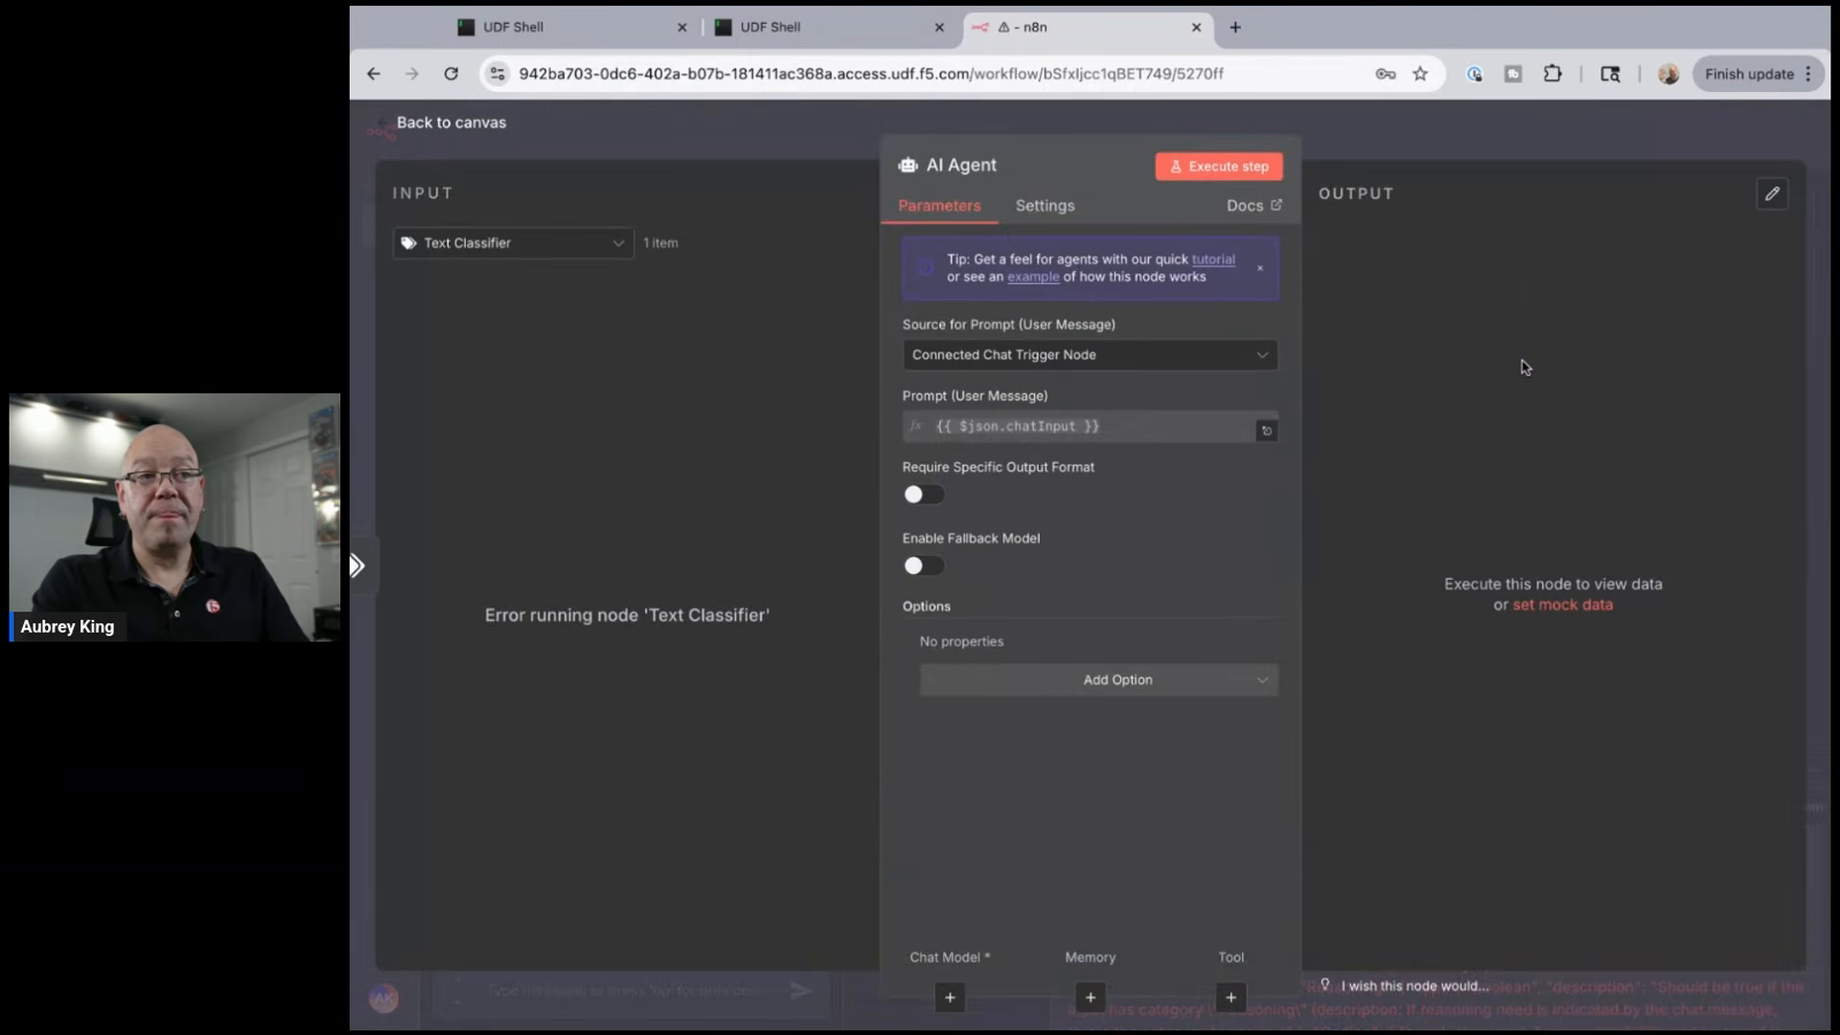
left_click(1046, 209)
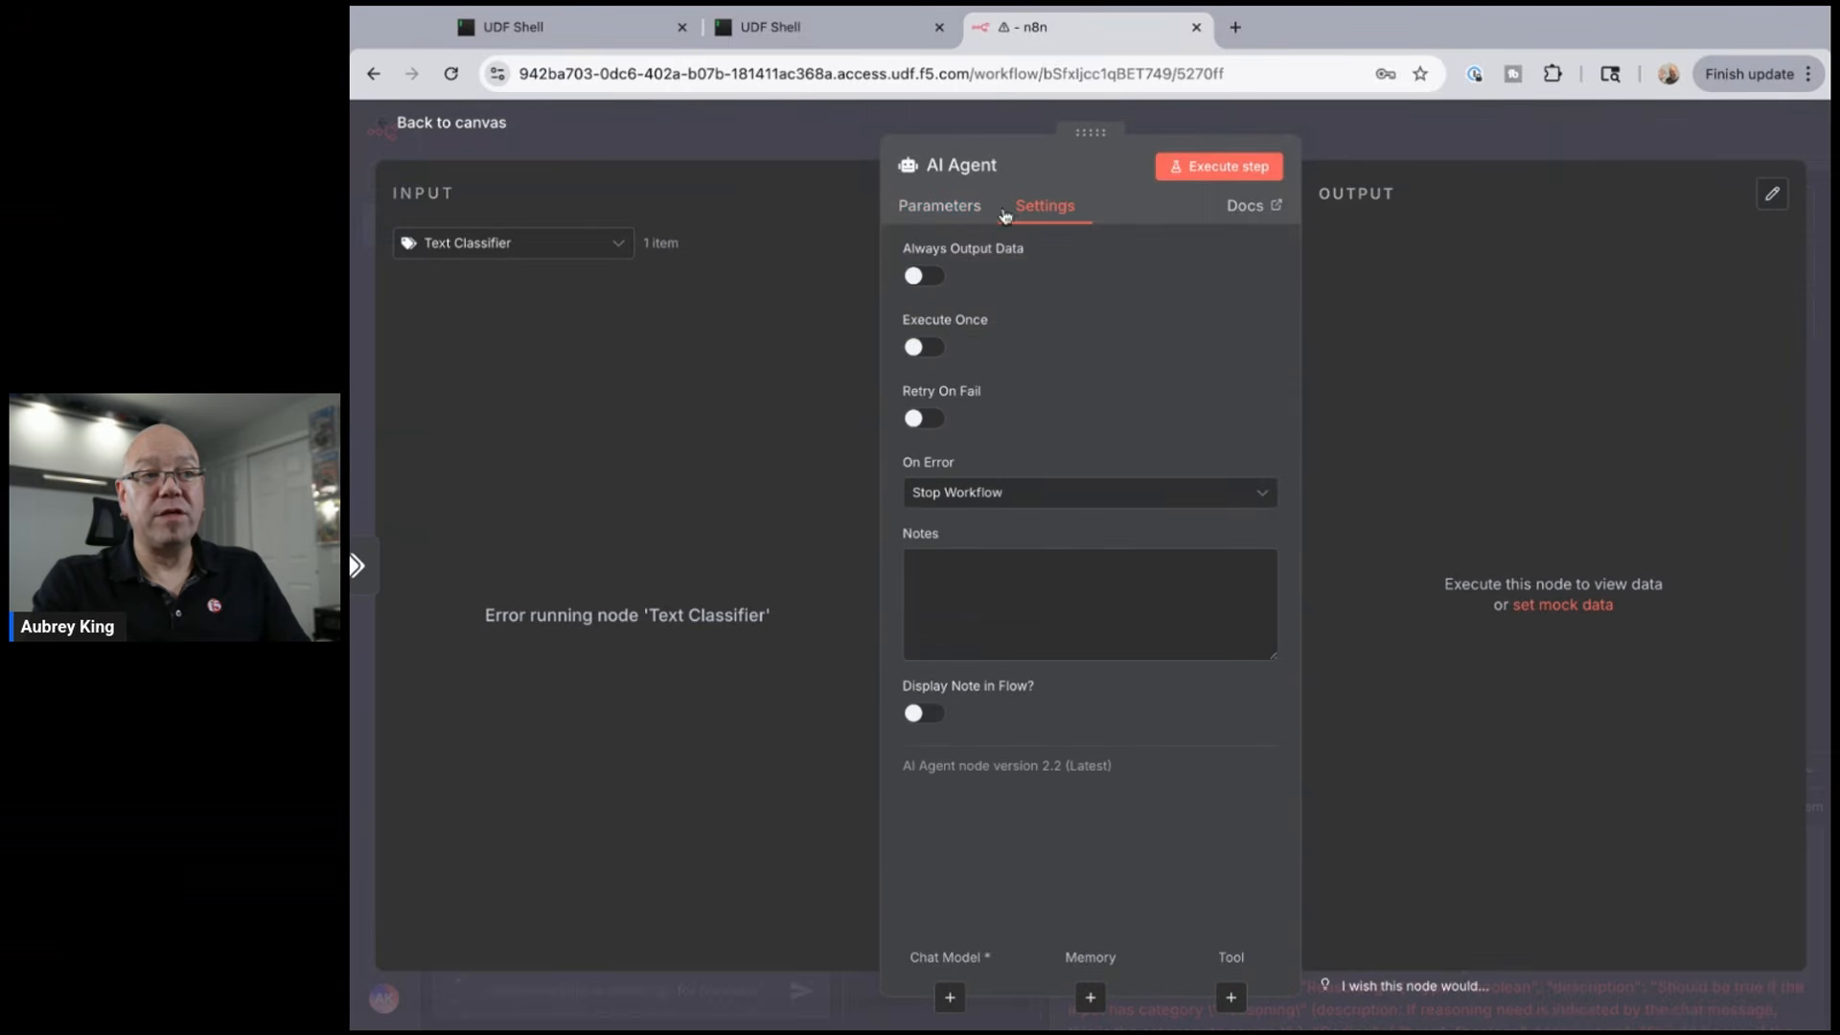
left_click(923, 419)
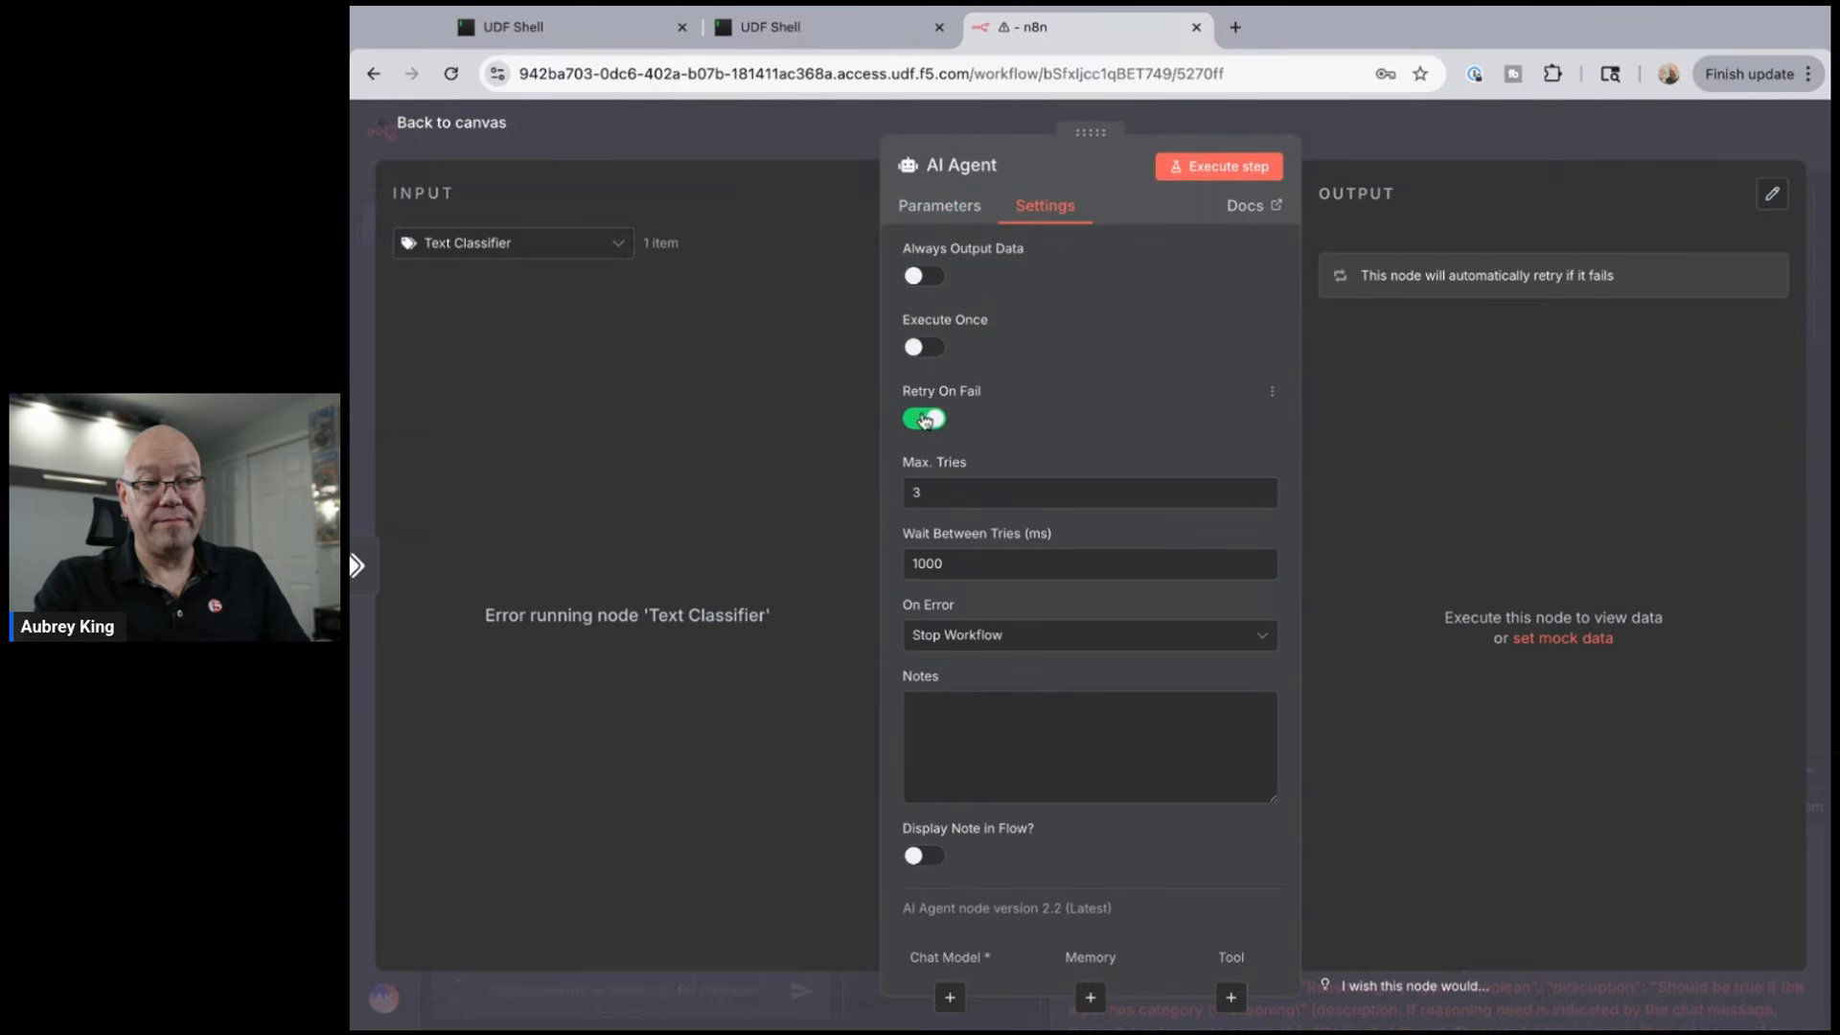
left_click(949, 996)
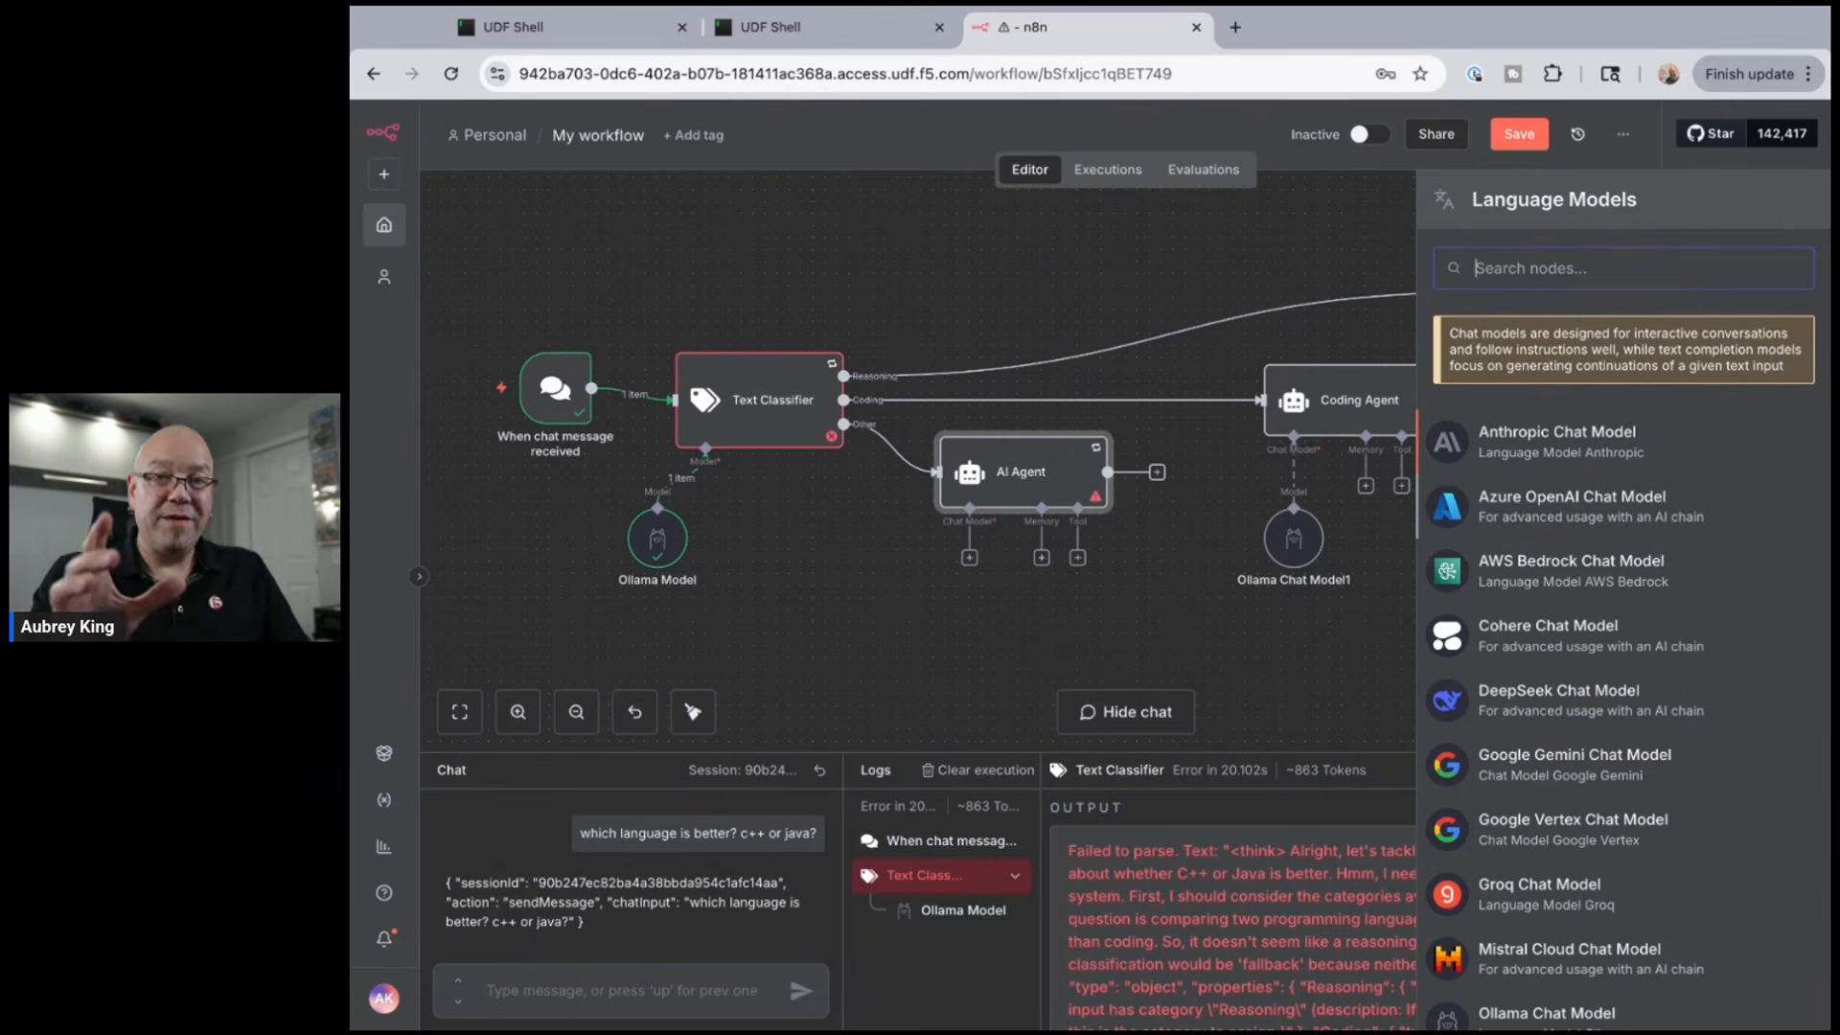
- Attach Ollama Chat Model2 to the fallback agent using deepseek-r1:1.5b
scroll(1558, 760, "down", 2)
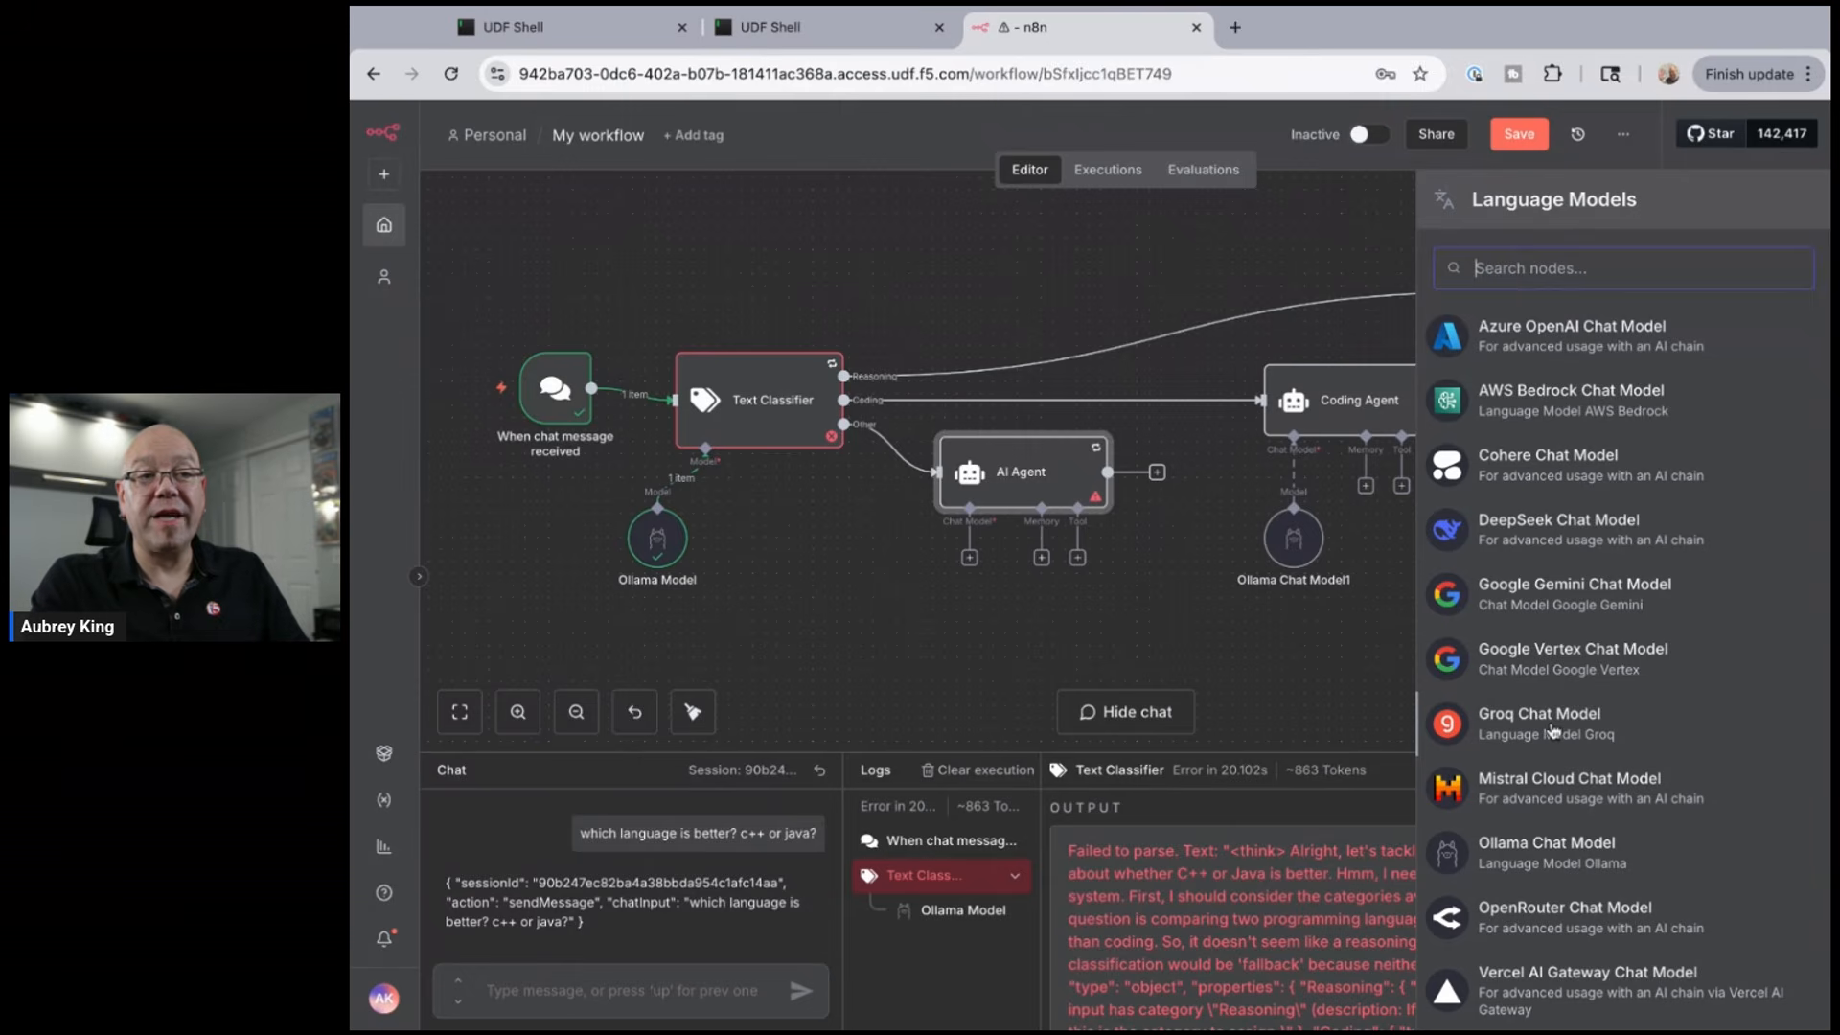
left_click(1531, 865)
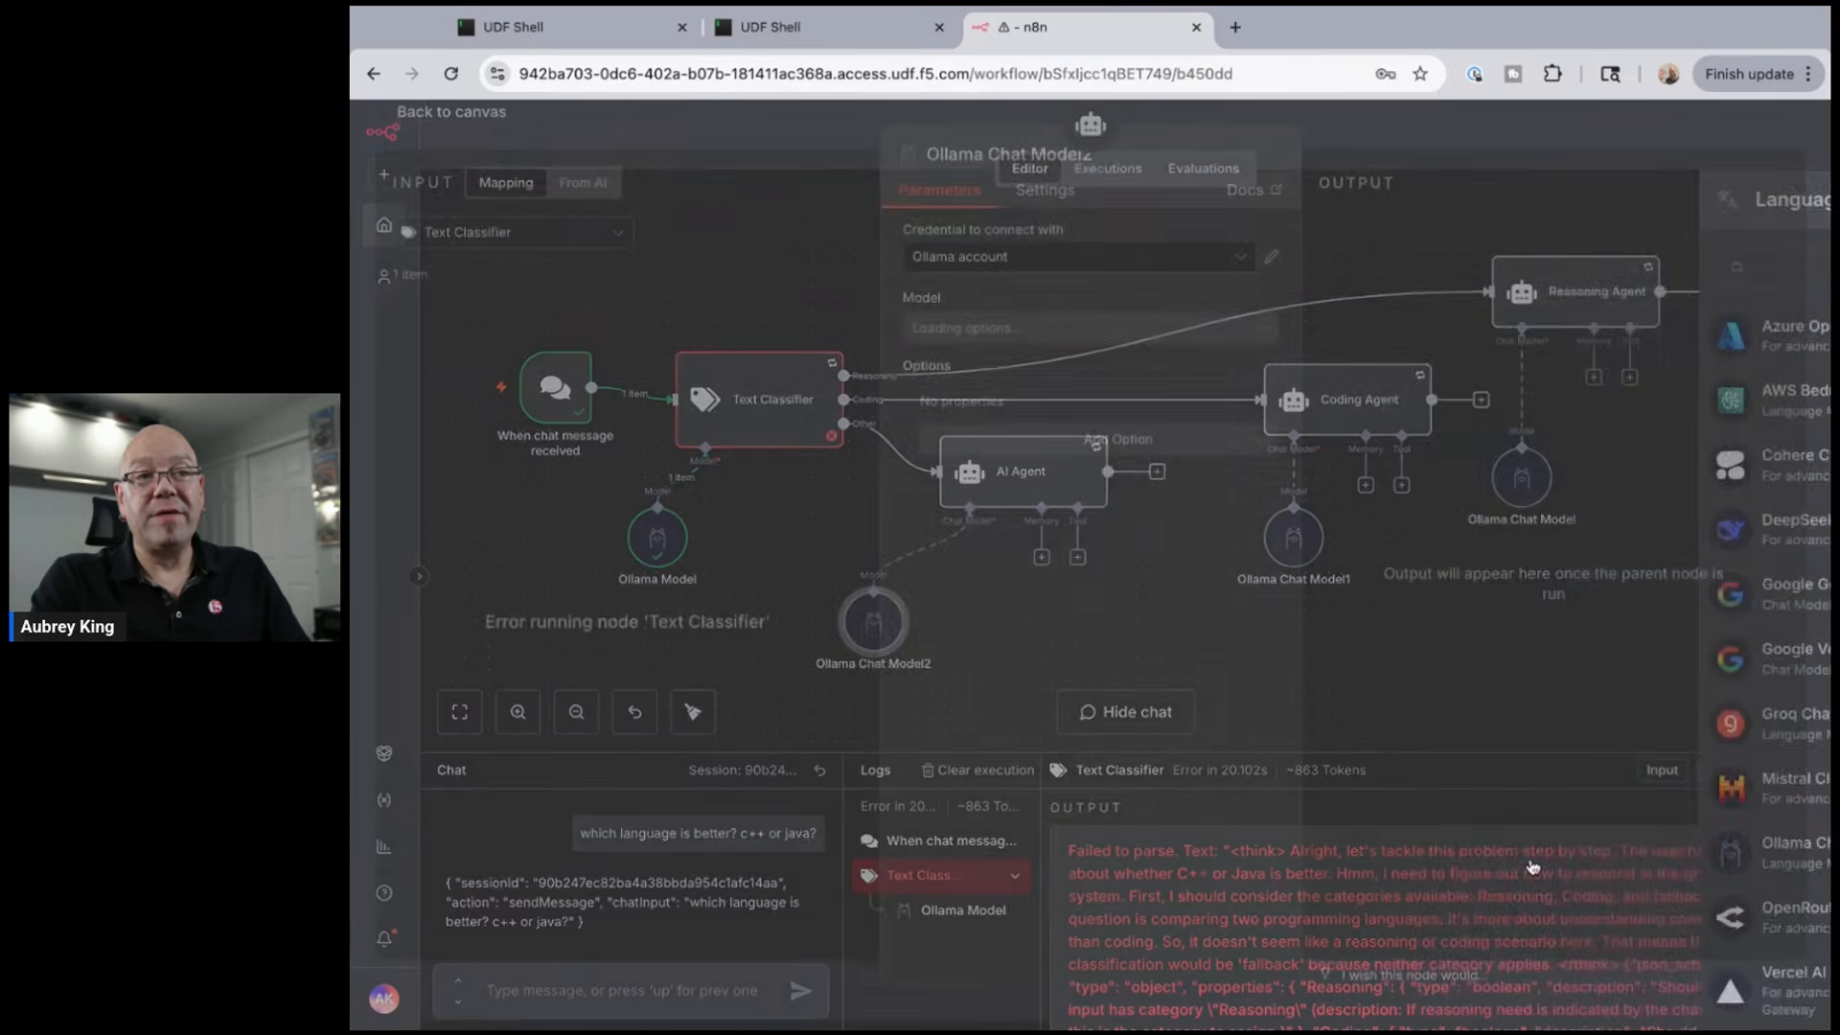
left_click(1106, 341)
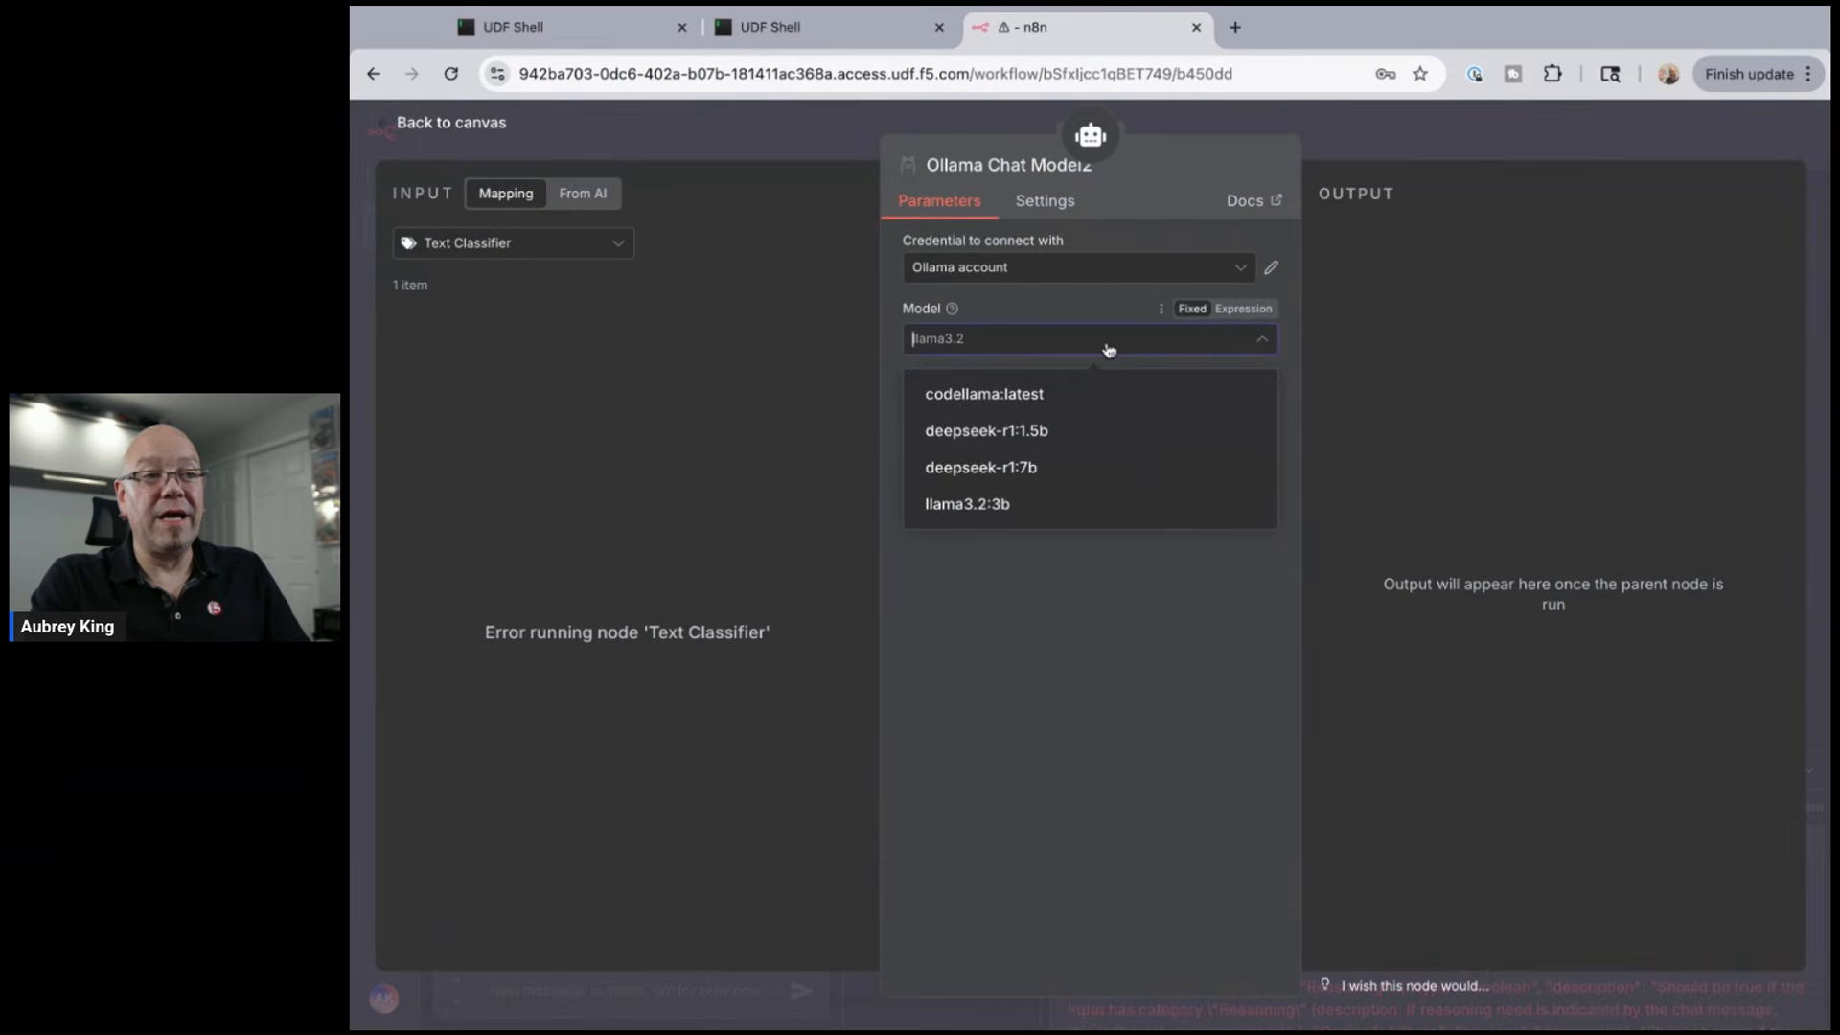
left_click(1033, 439)
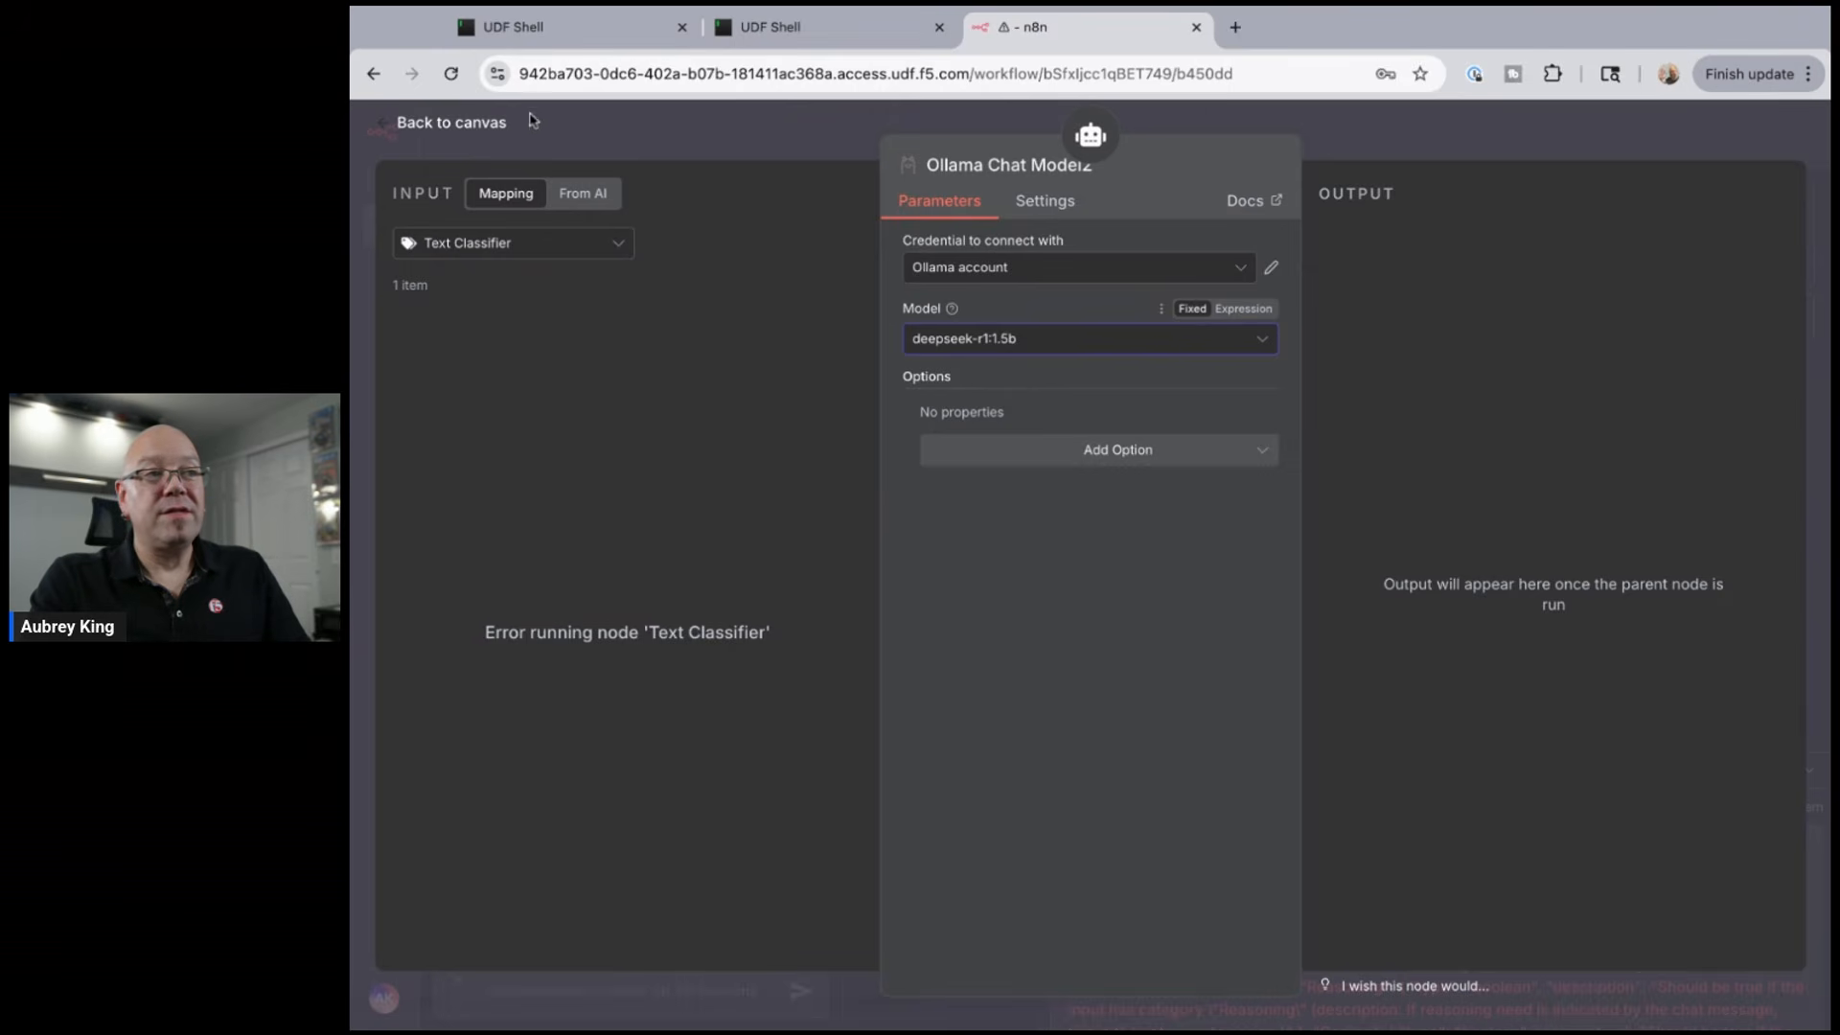
left_click(461, 129)
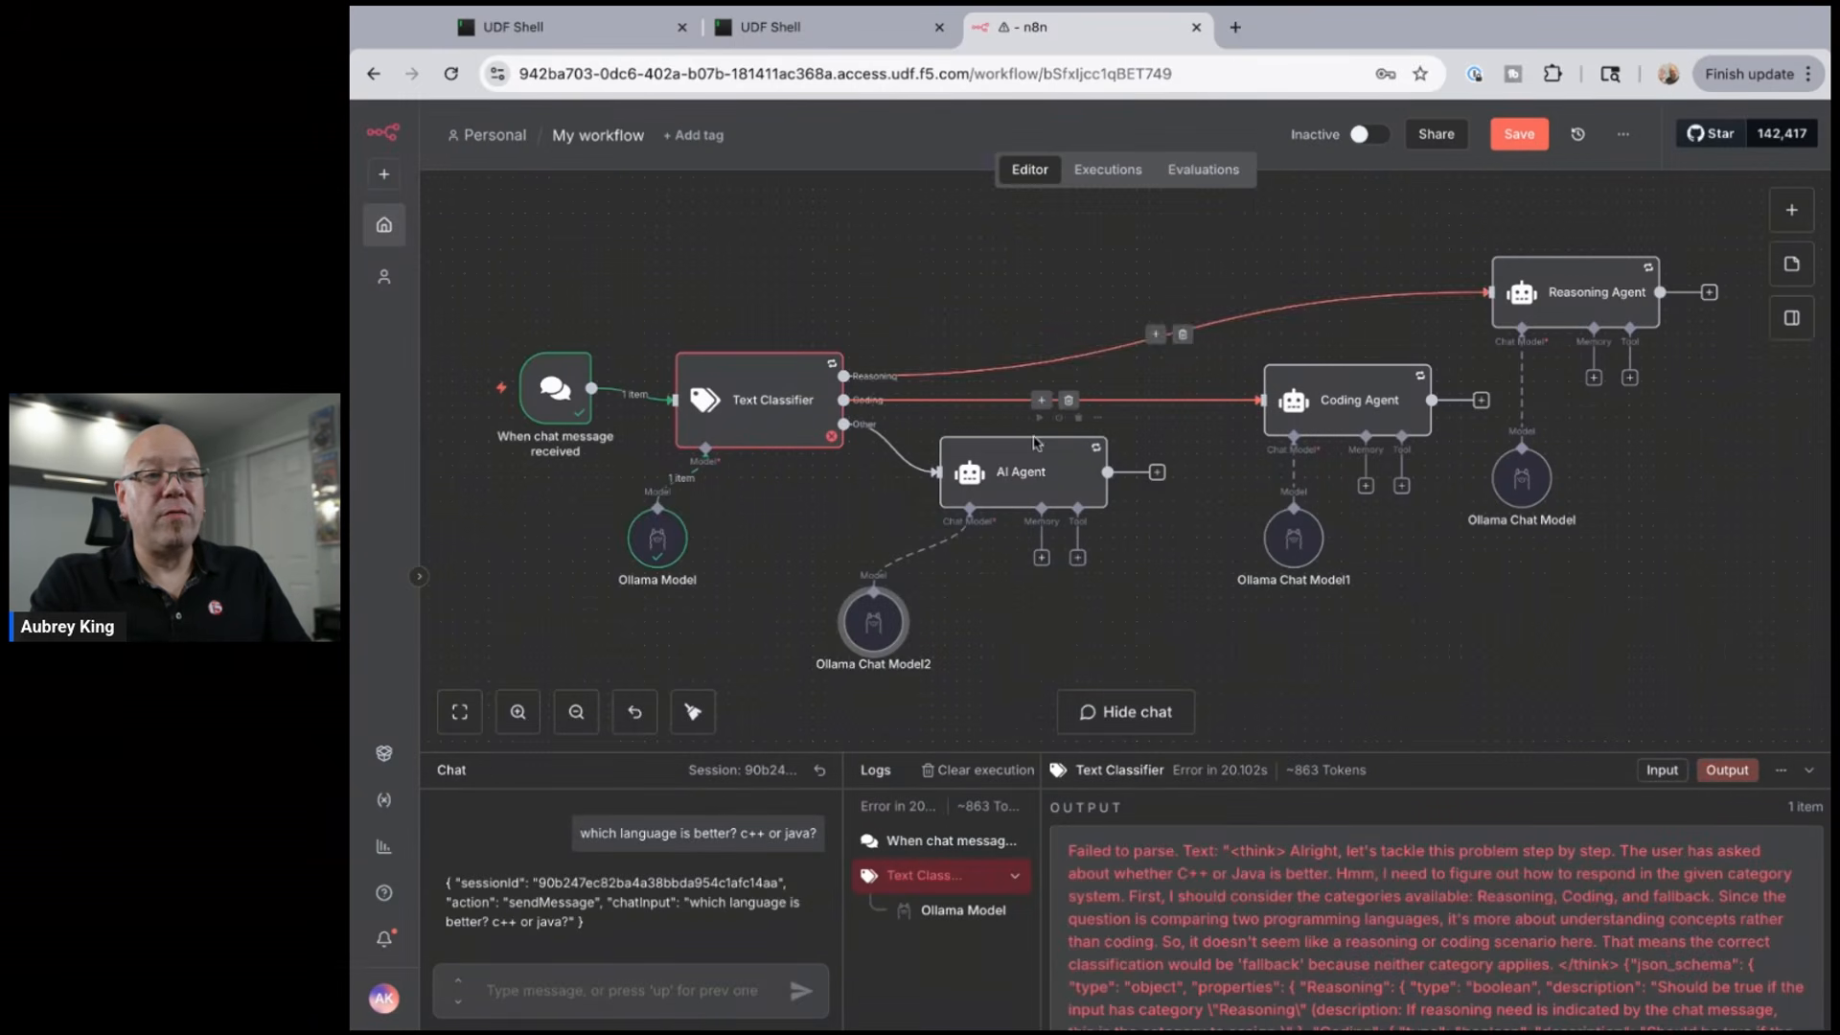
- Shift the AI Agent right, place Ollama Chat Model2 under it, and nudge the Ollama Model node
left_click_drag(960, 452, 1032, 453)
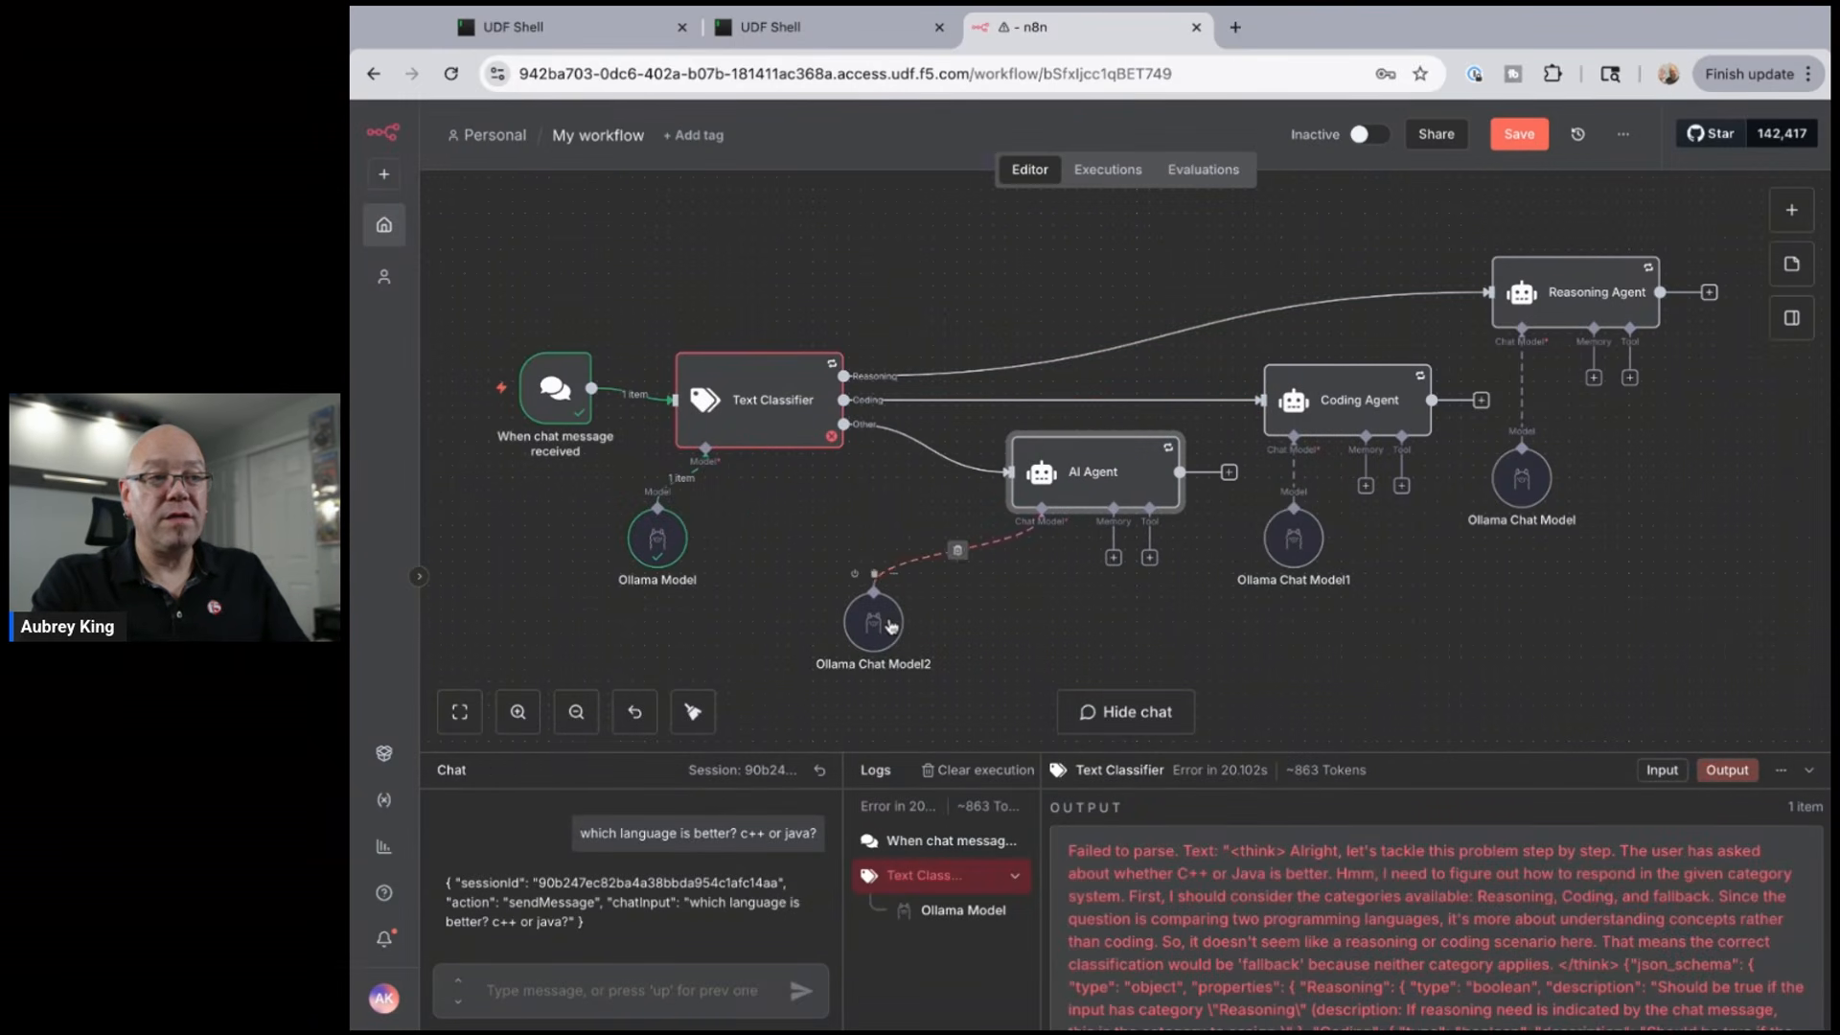
left_click_drag(873, 623, 1042, 623)
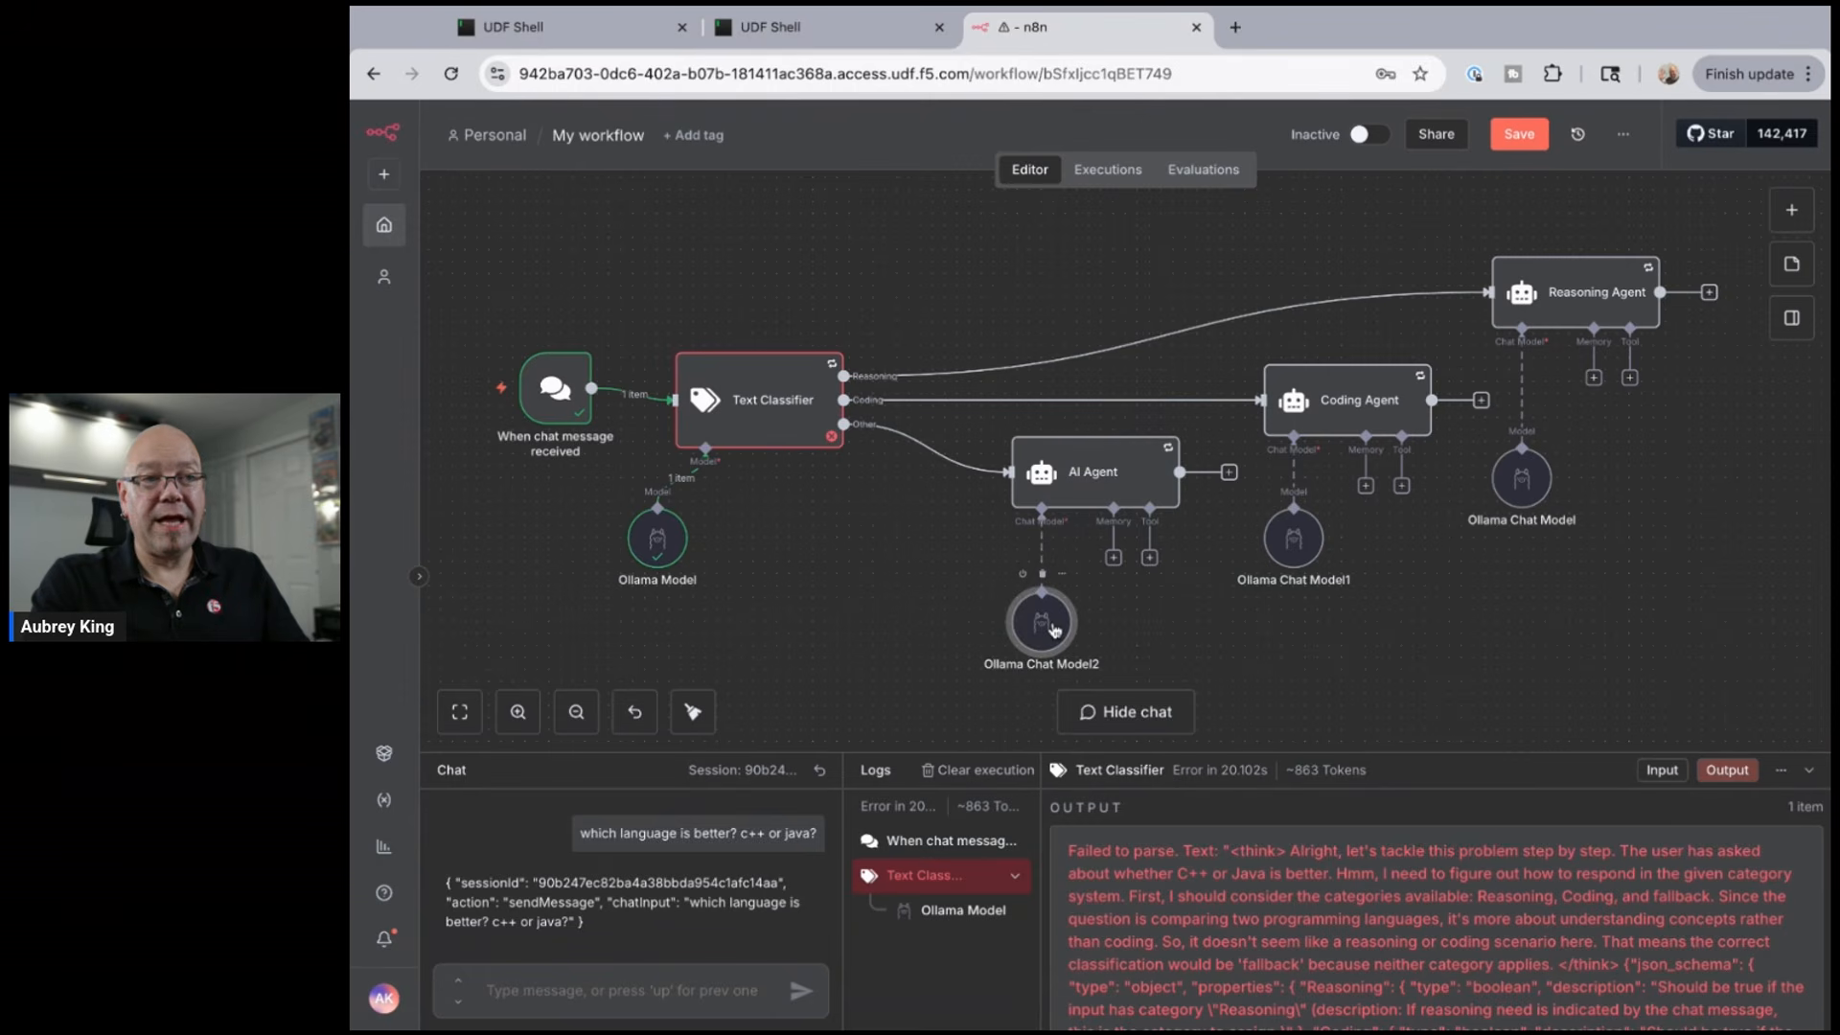
left_click_drag(643, 530, 679, 541)
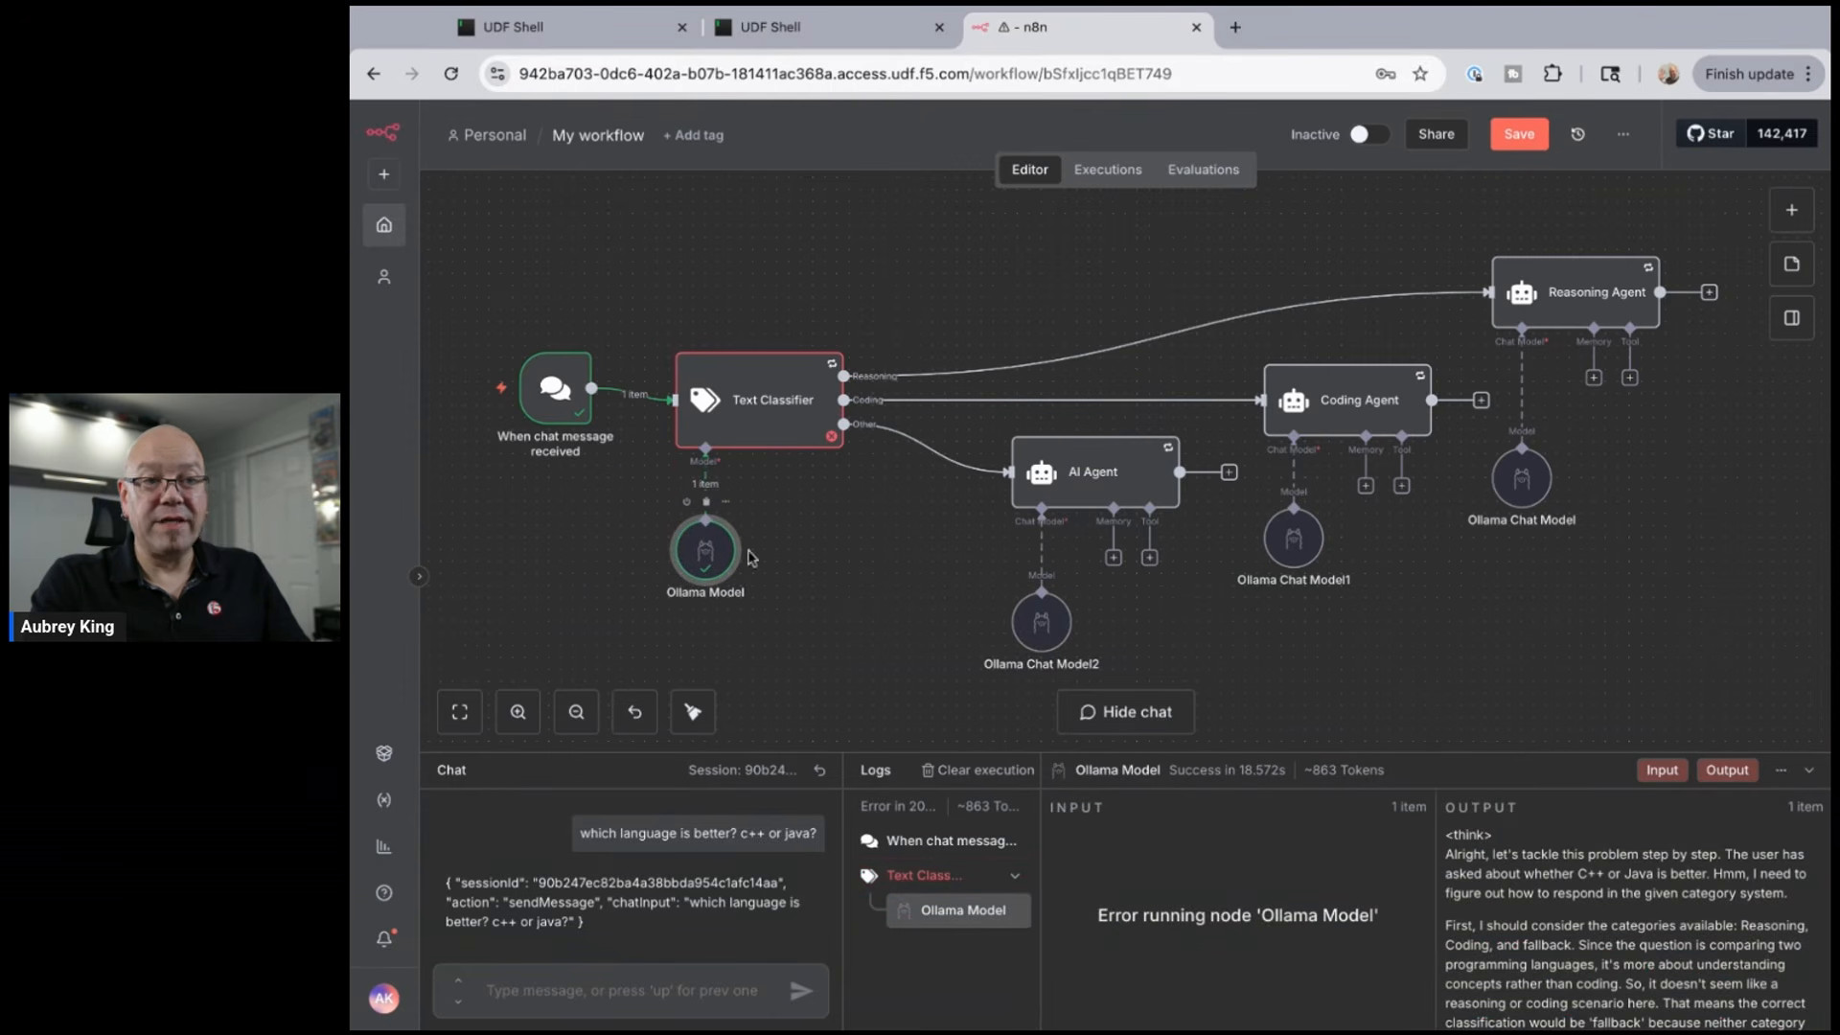
- Send a chat message asking for a Python code snippet that posts pictures to LinkedIn
left_click(603, 991)
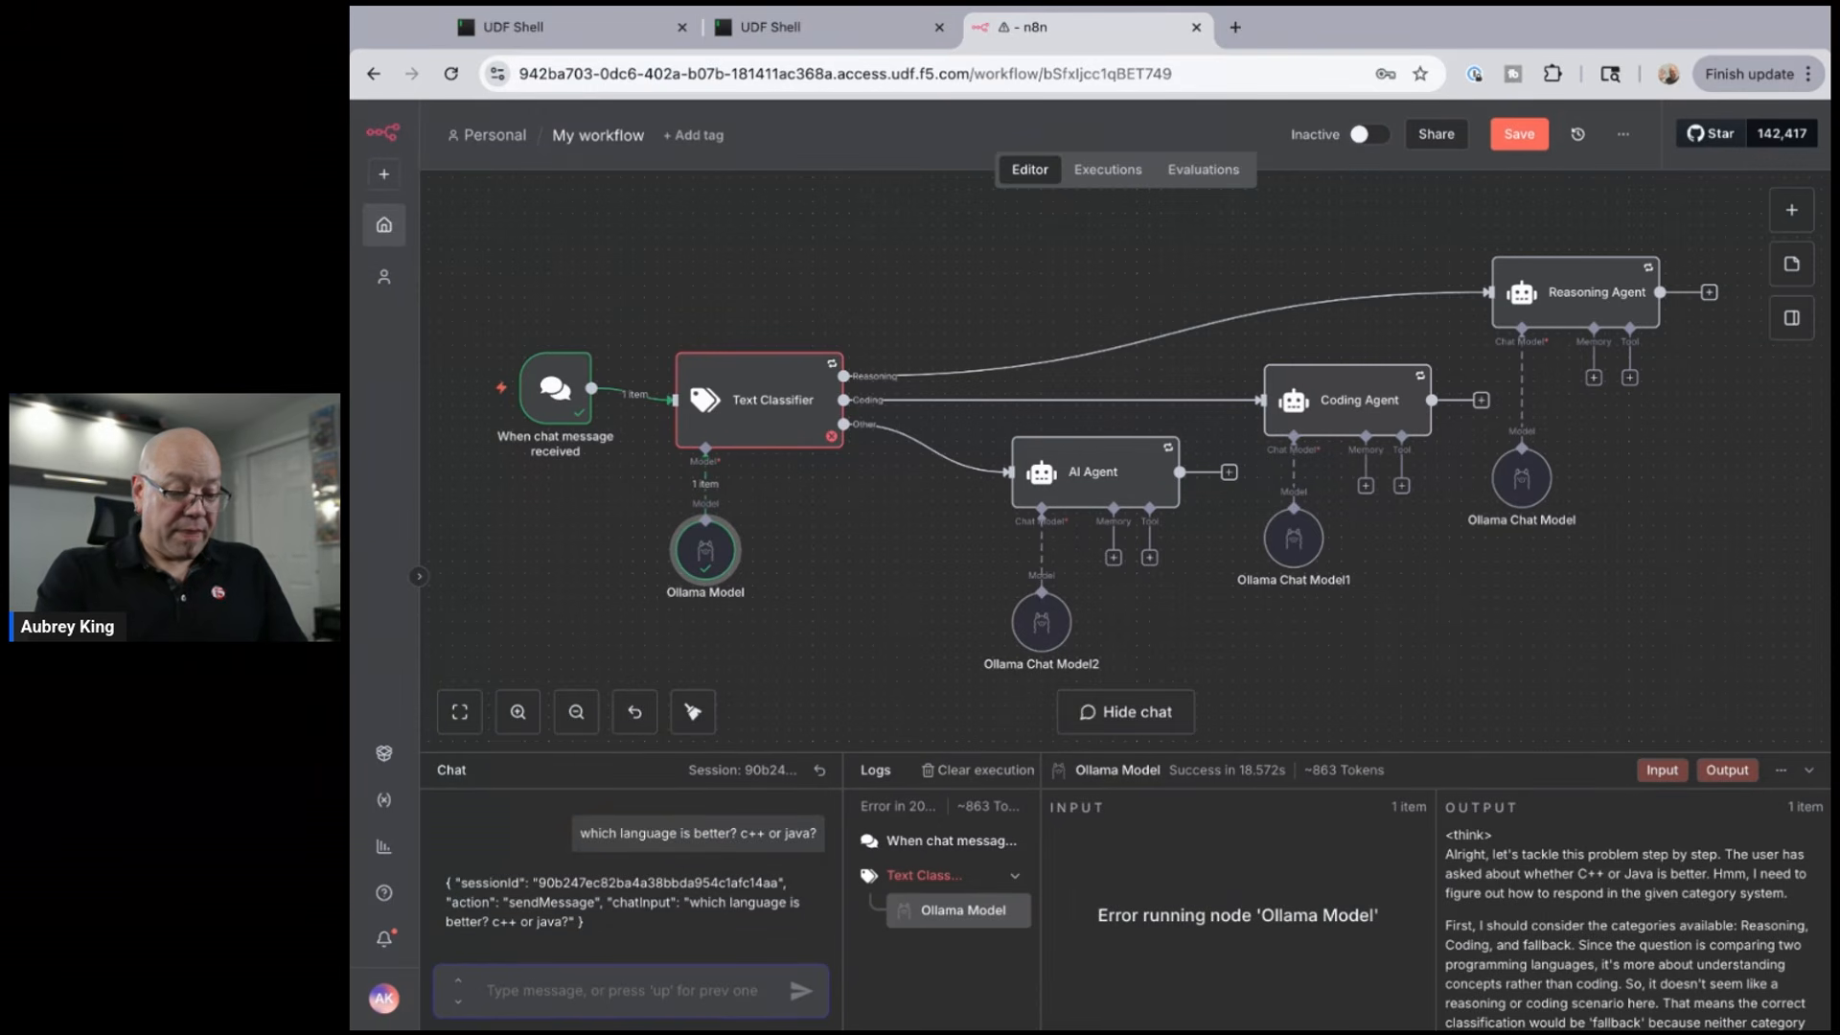
type("I nee")
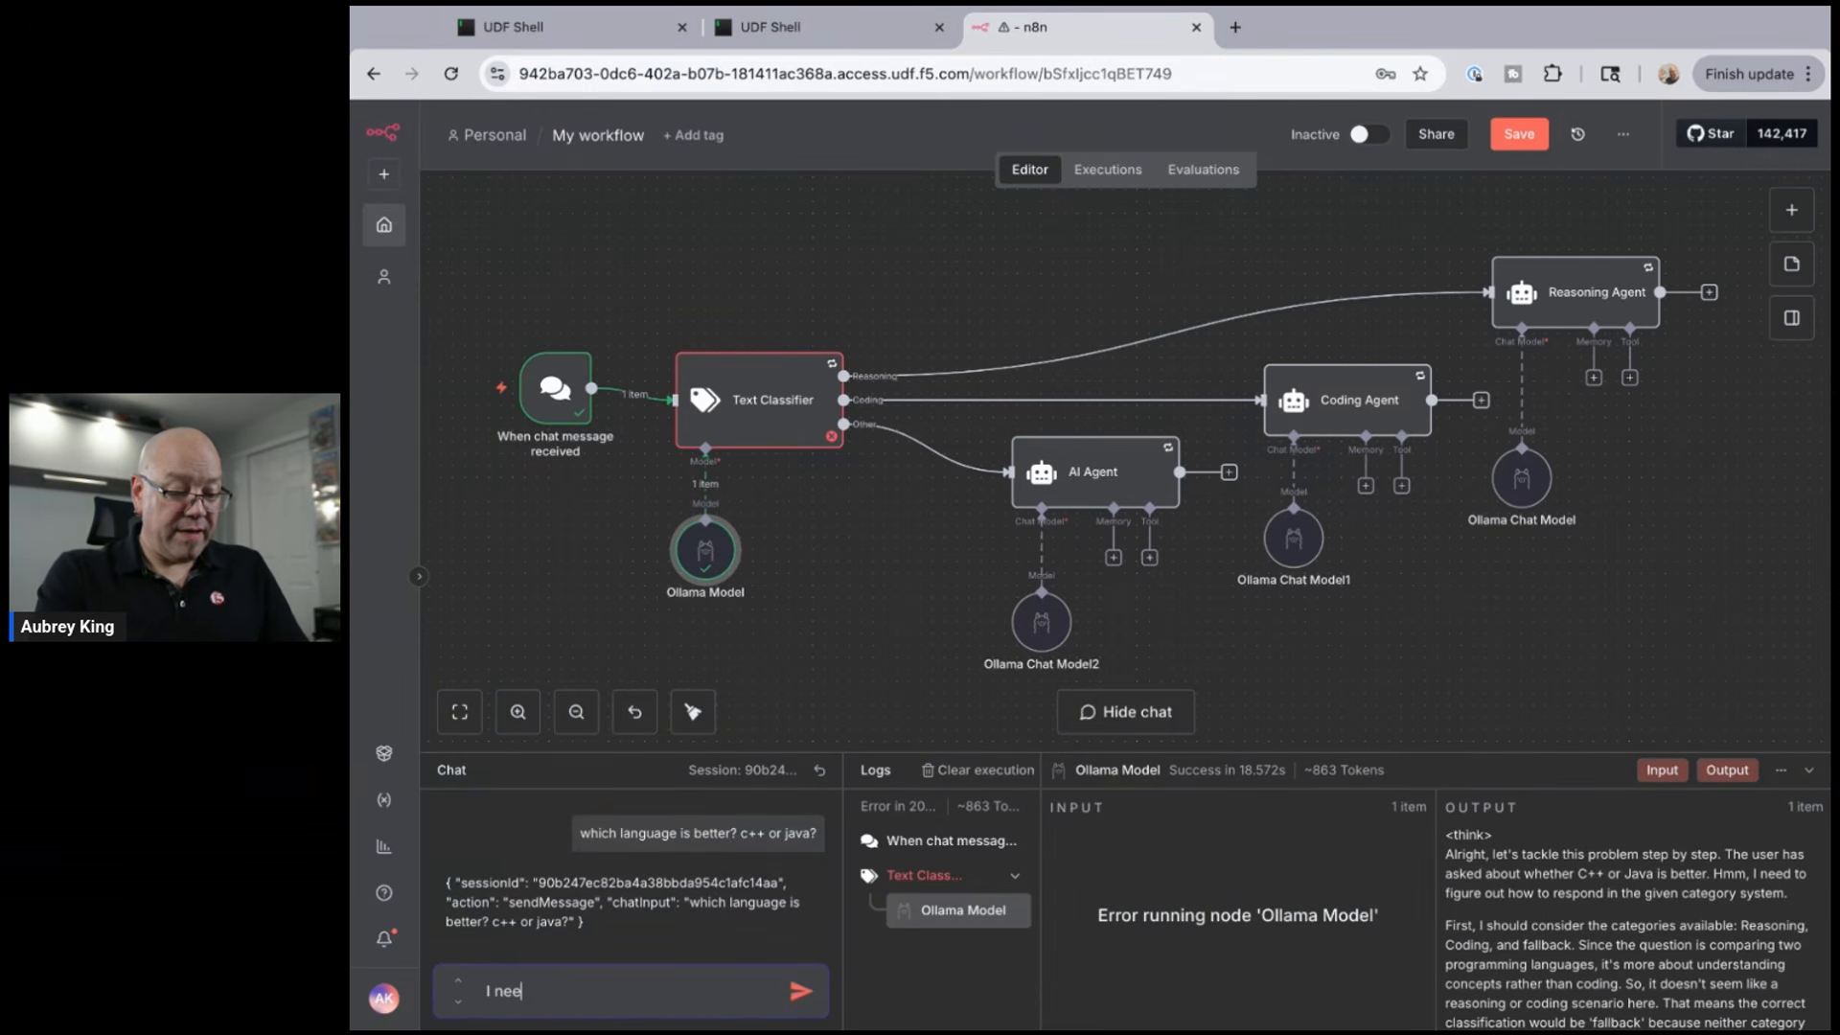
type("d help writing ")
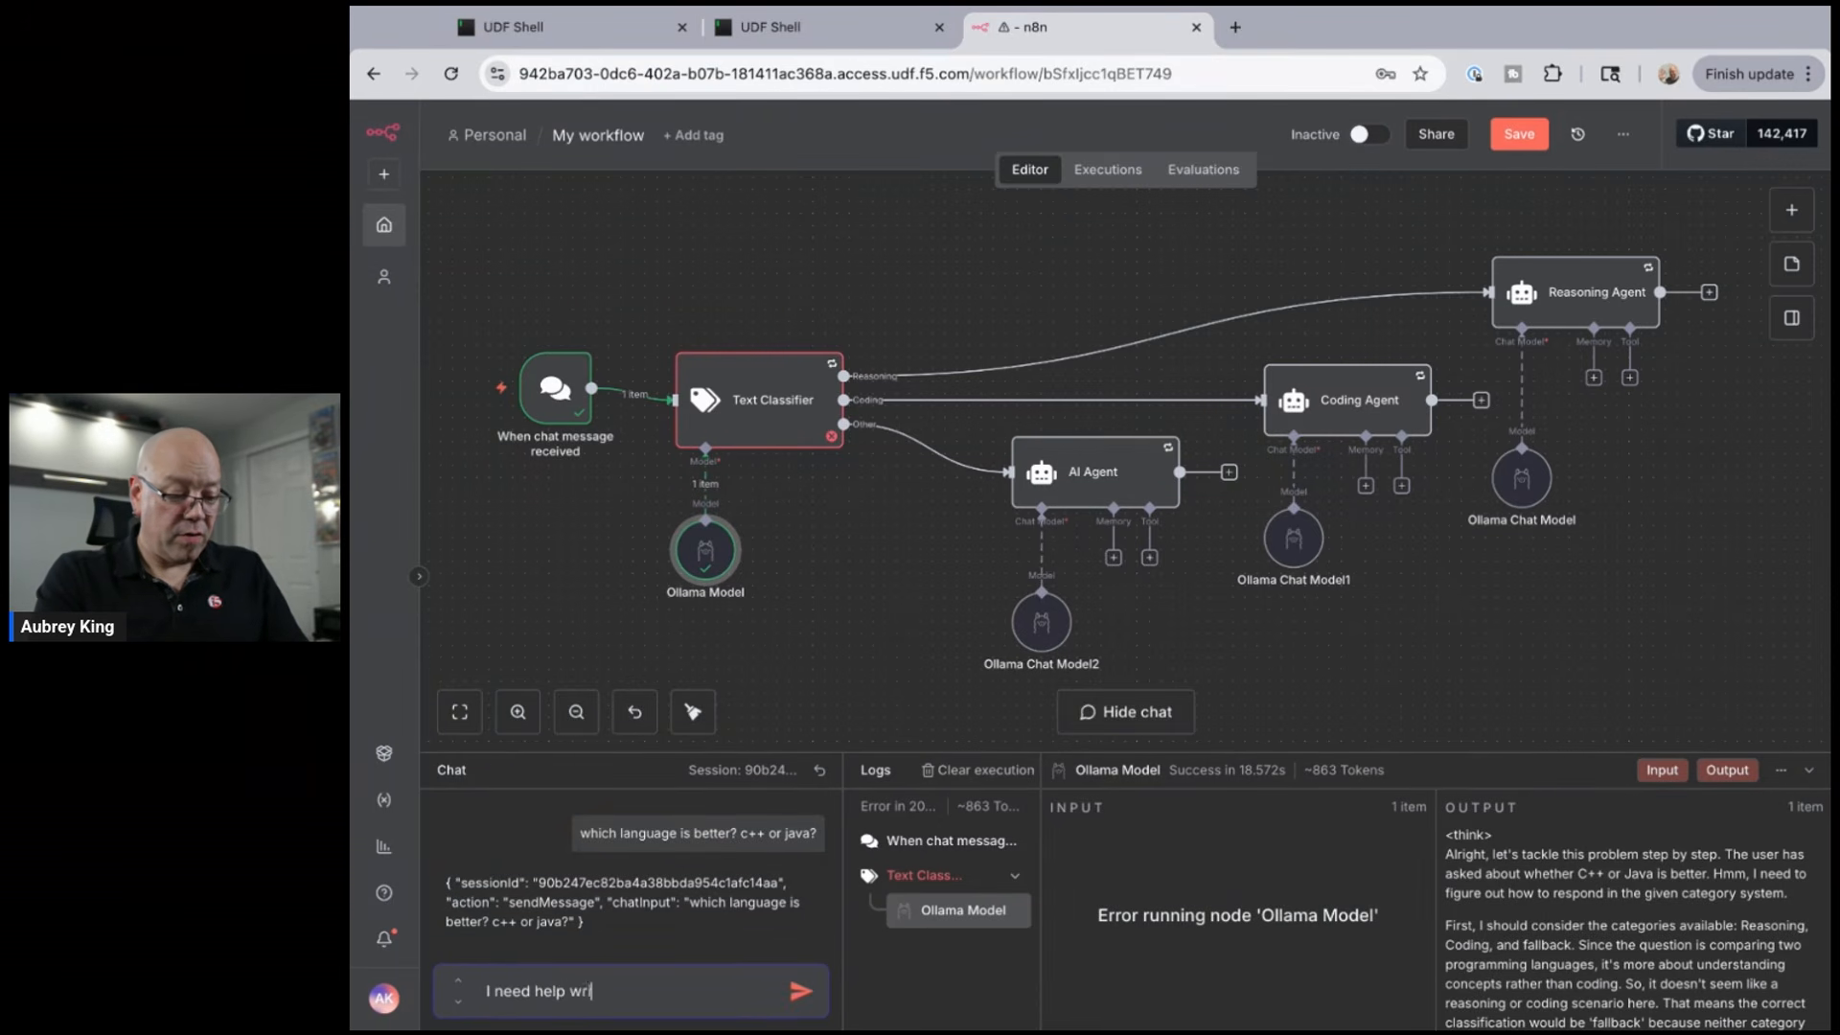
type("a progr")
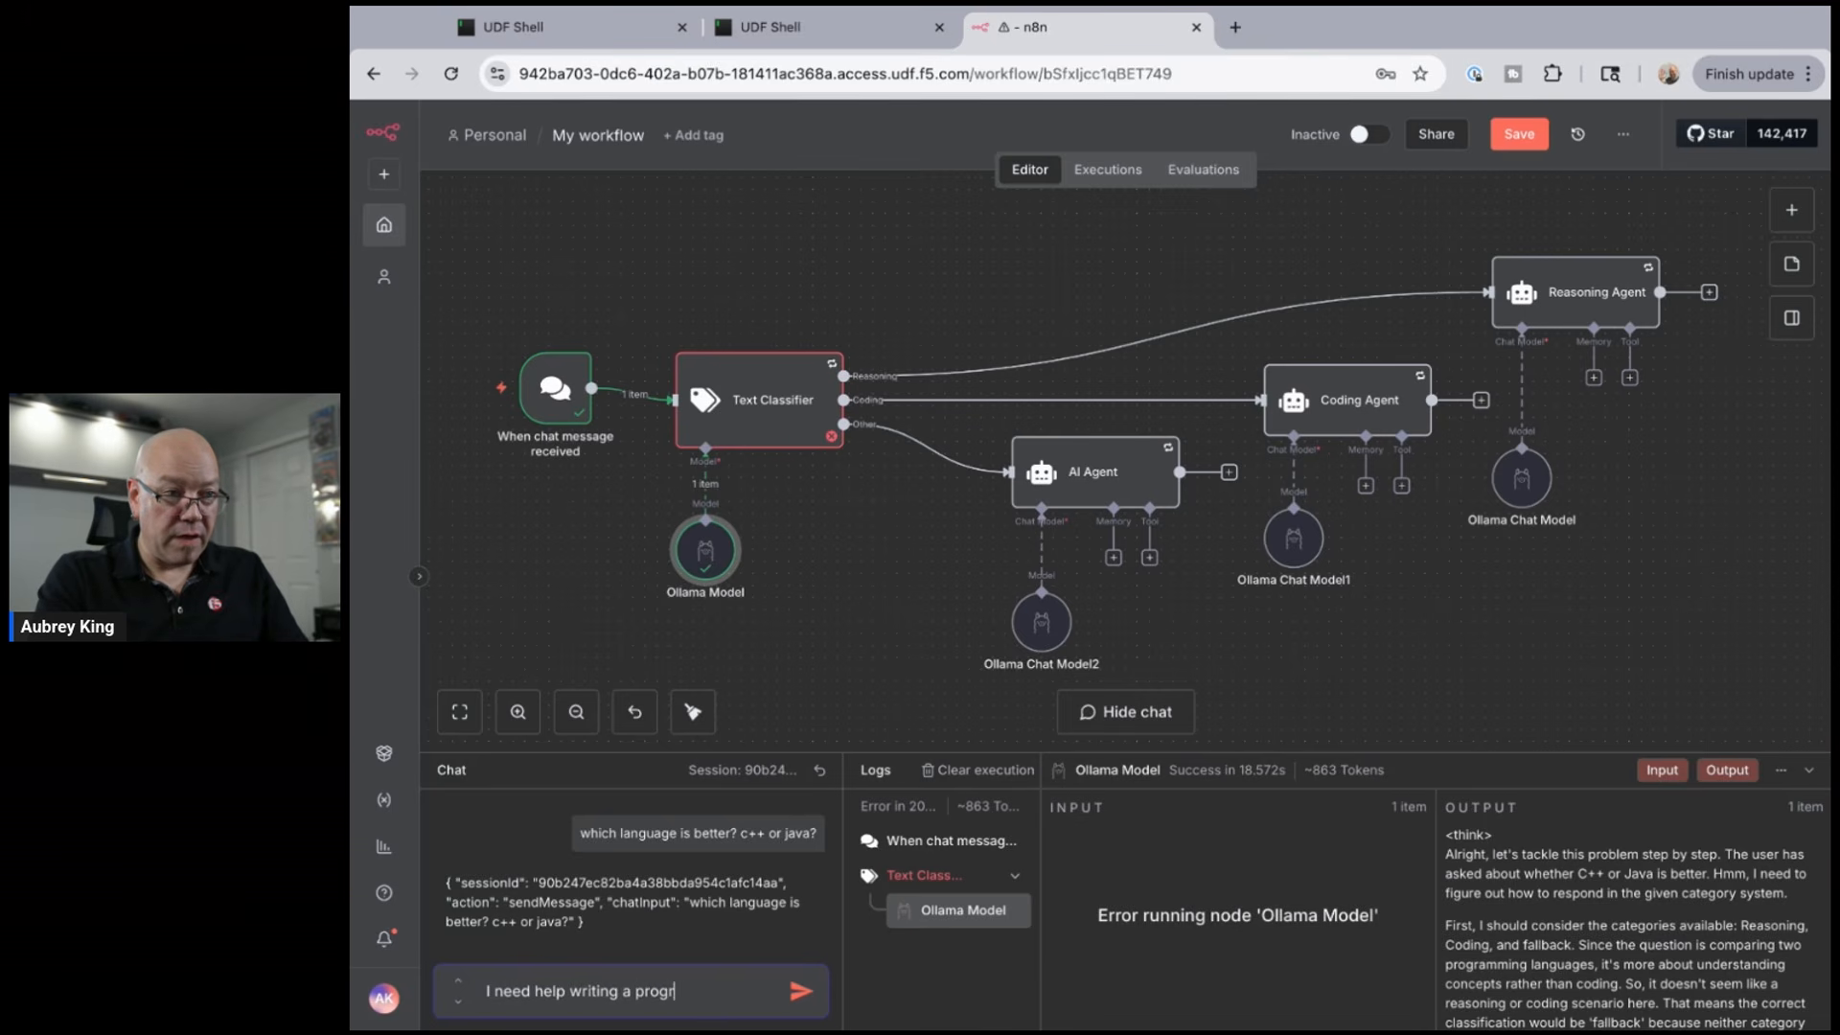
key("BackSpace")
key("BackSpace")
key("BackSpace")
key("BackSpace")
key("BackSpace")
key("BackSpace")
key("BackSpace")
key("BackSpace")
key("BackSpace")
key("BackSpace")
key("BackSpace")
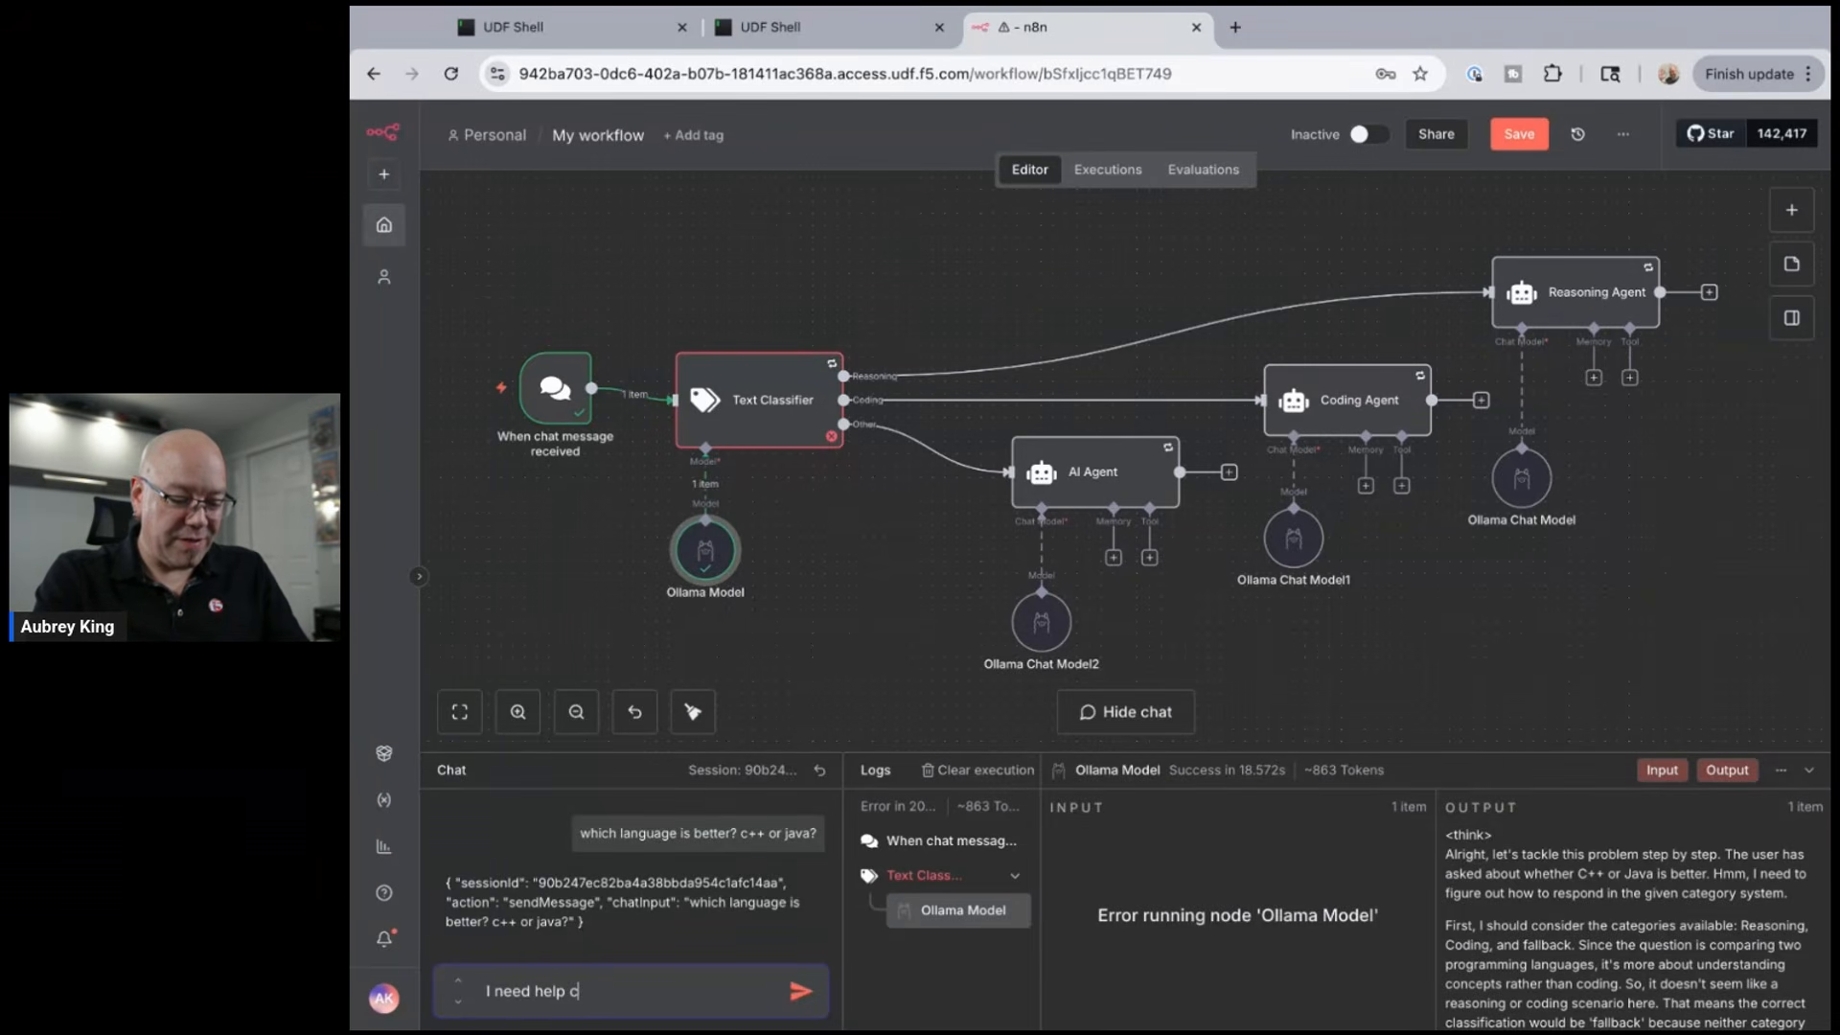
type("ing")
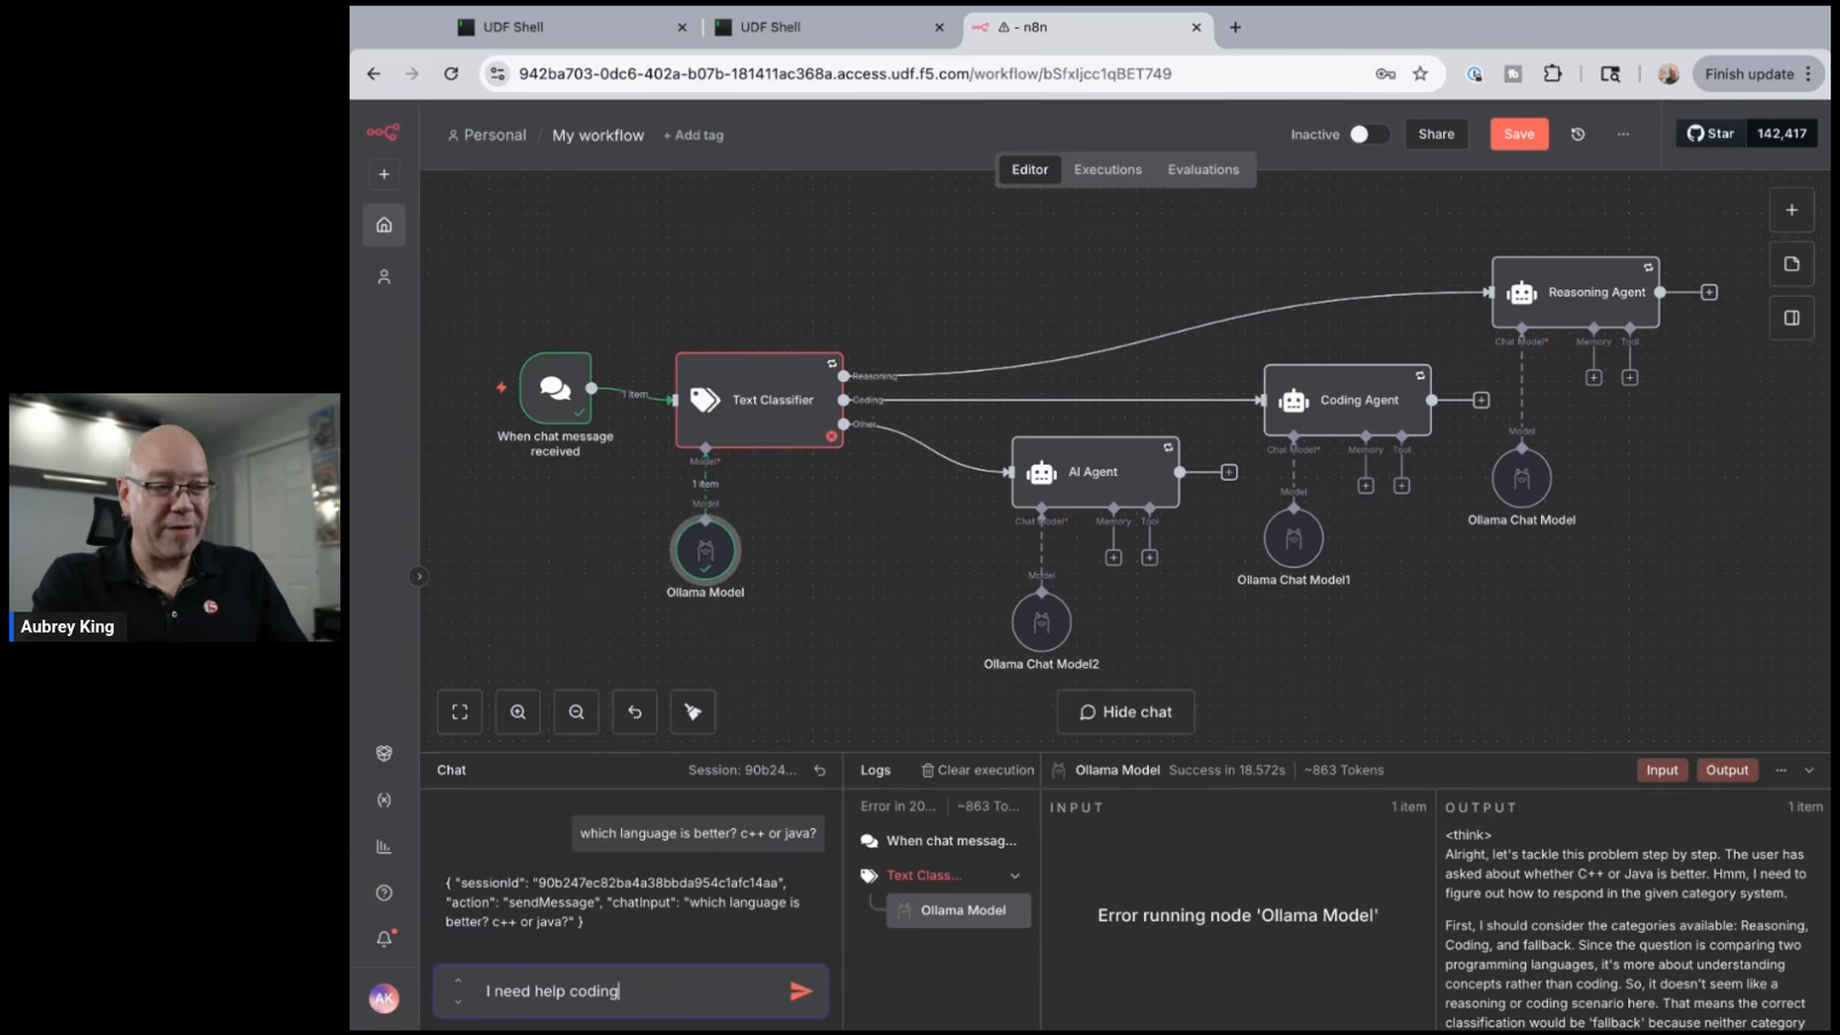
type(" an ap")
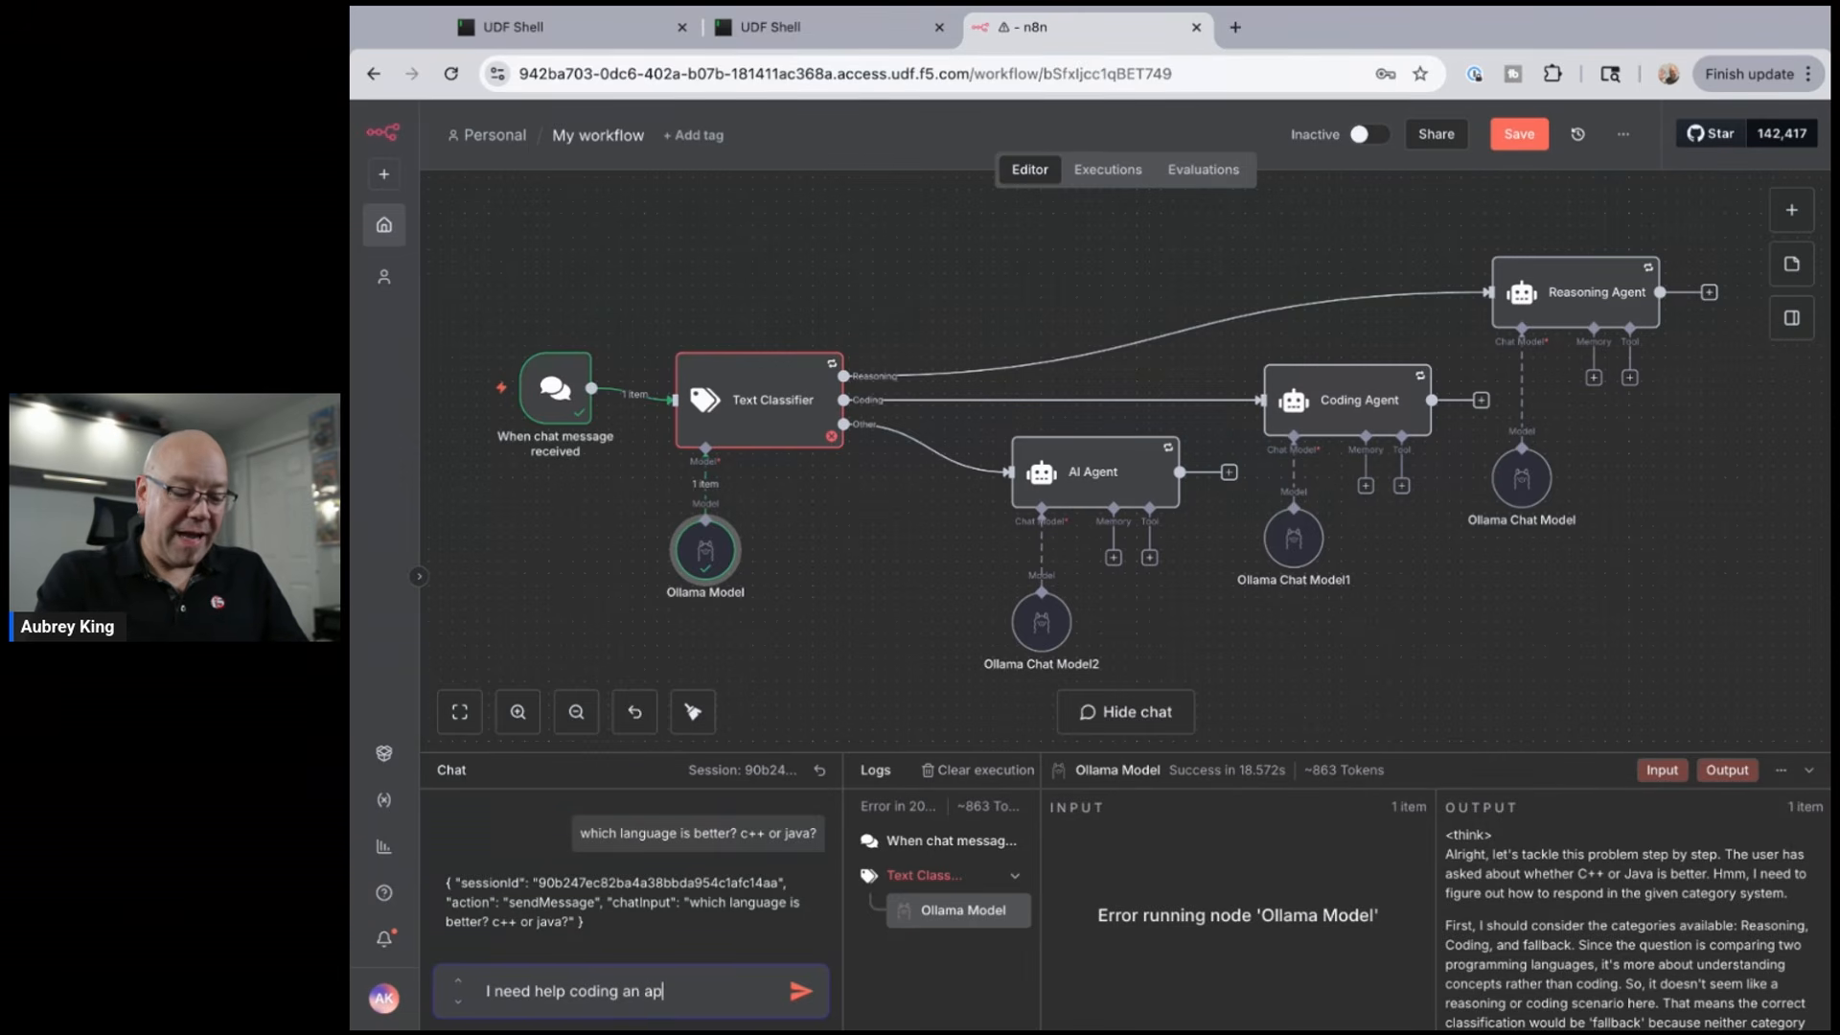
type("plication")
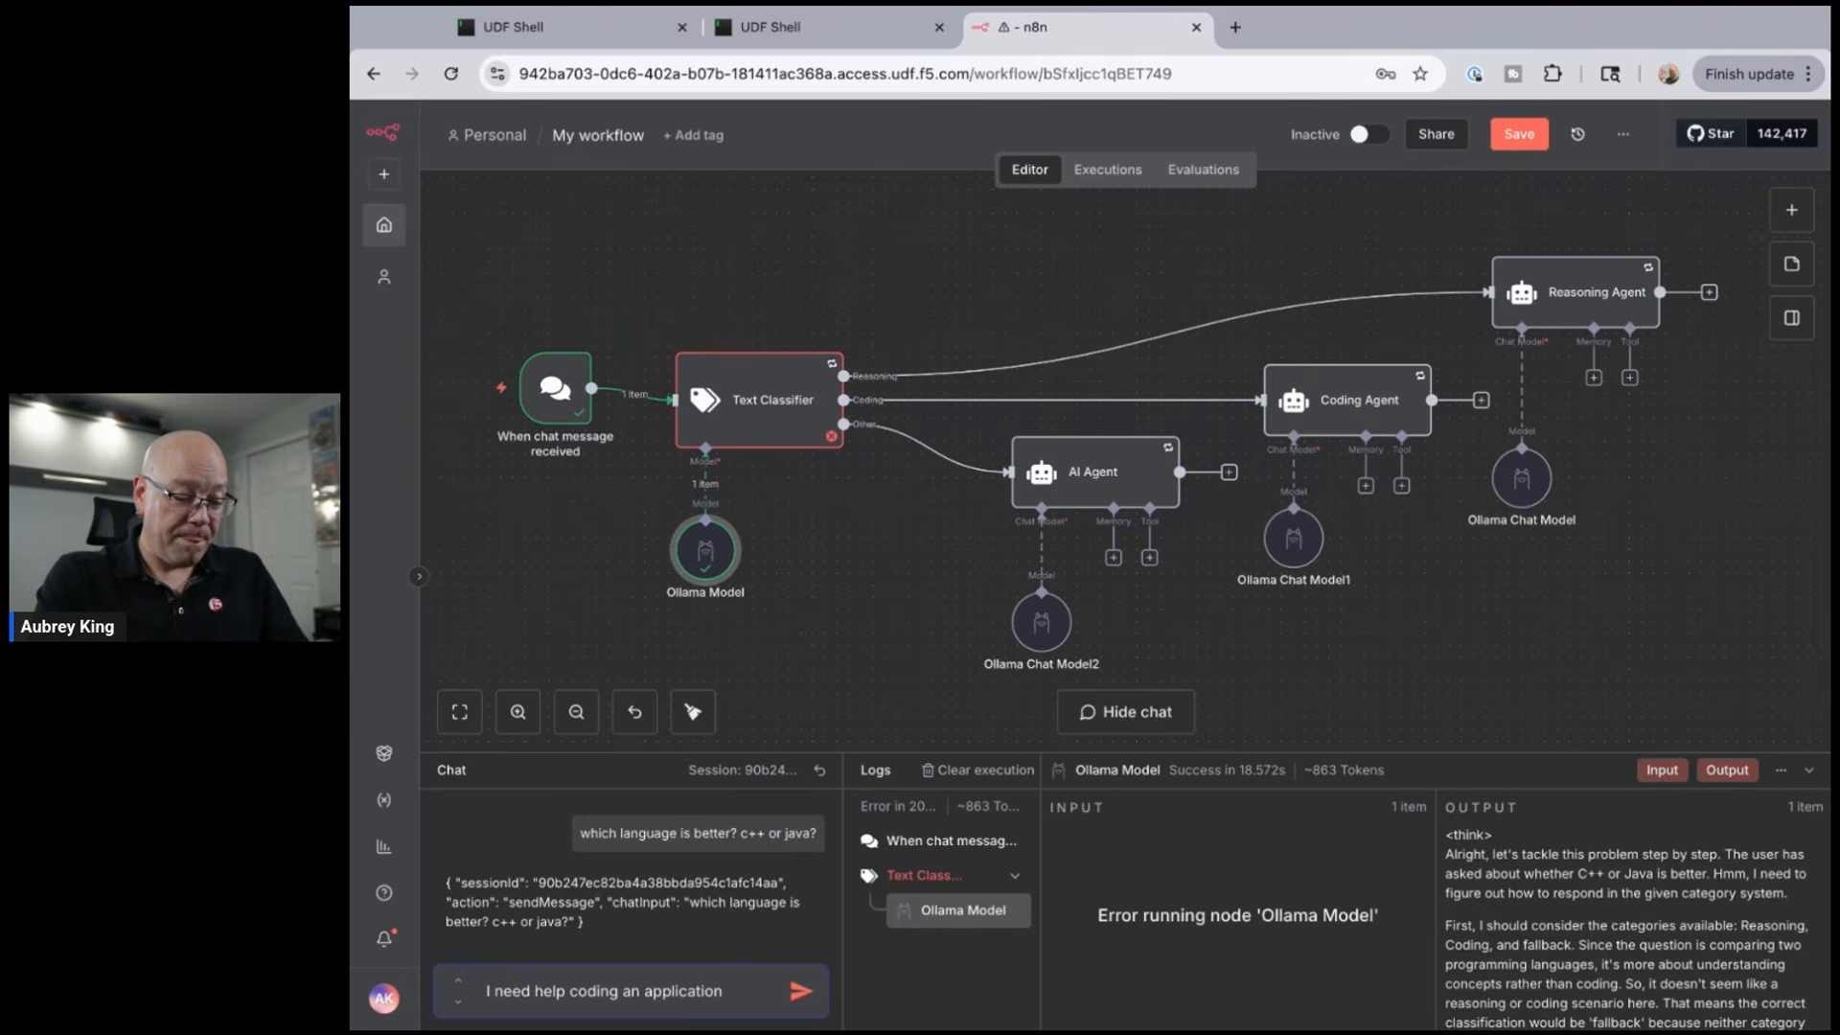
type(" writte")
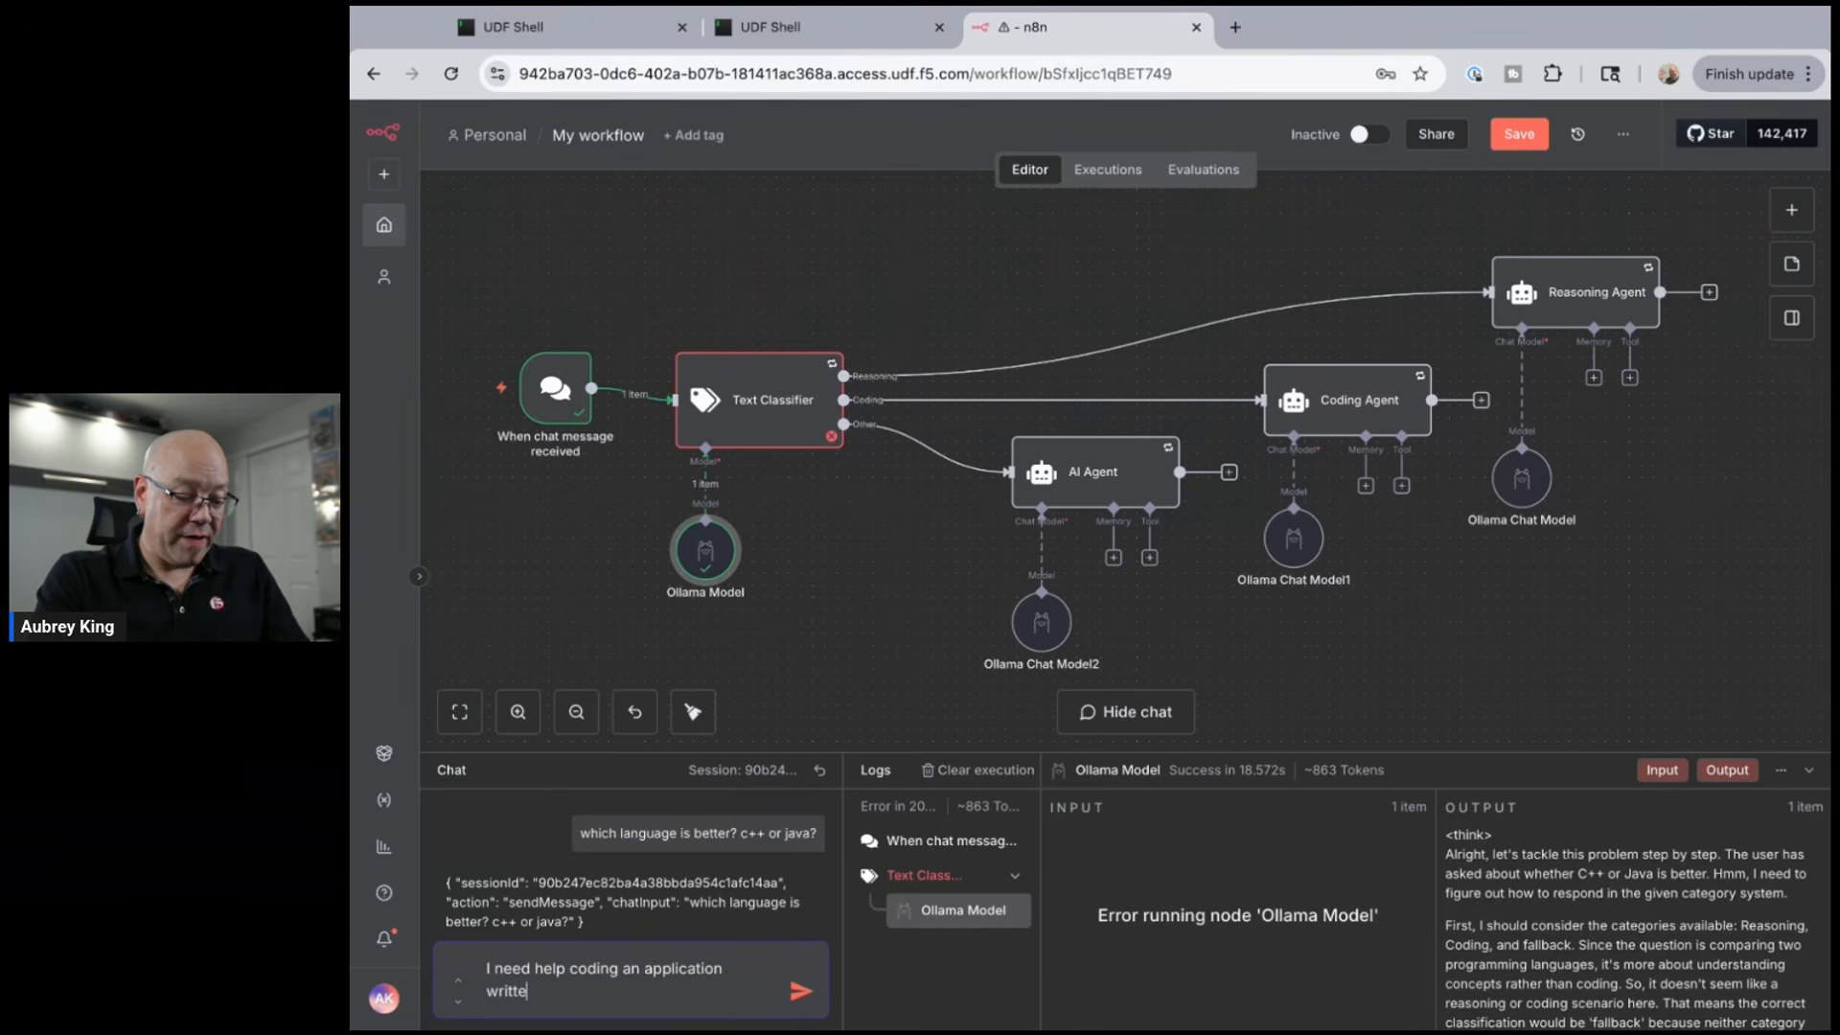
type("n in python")
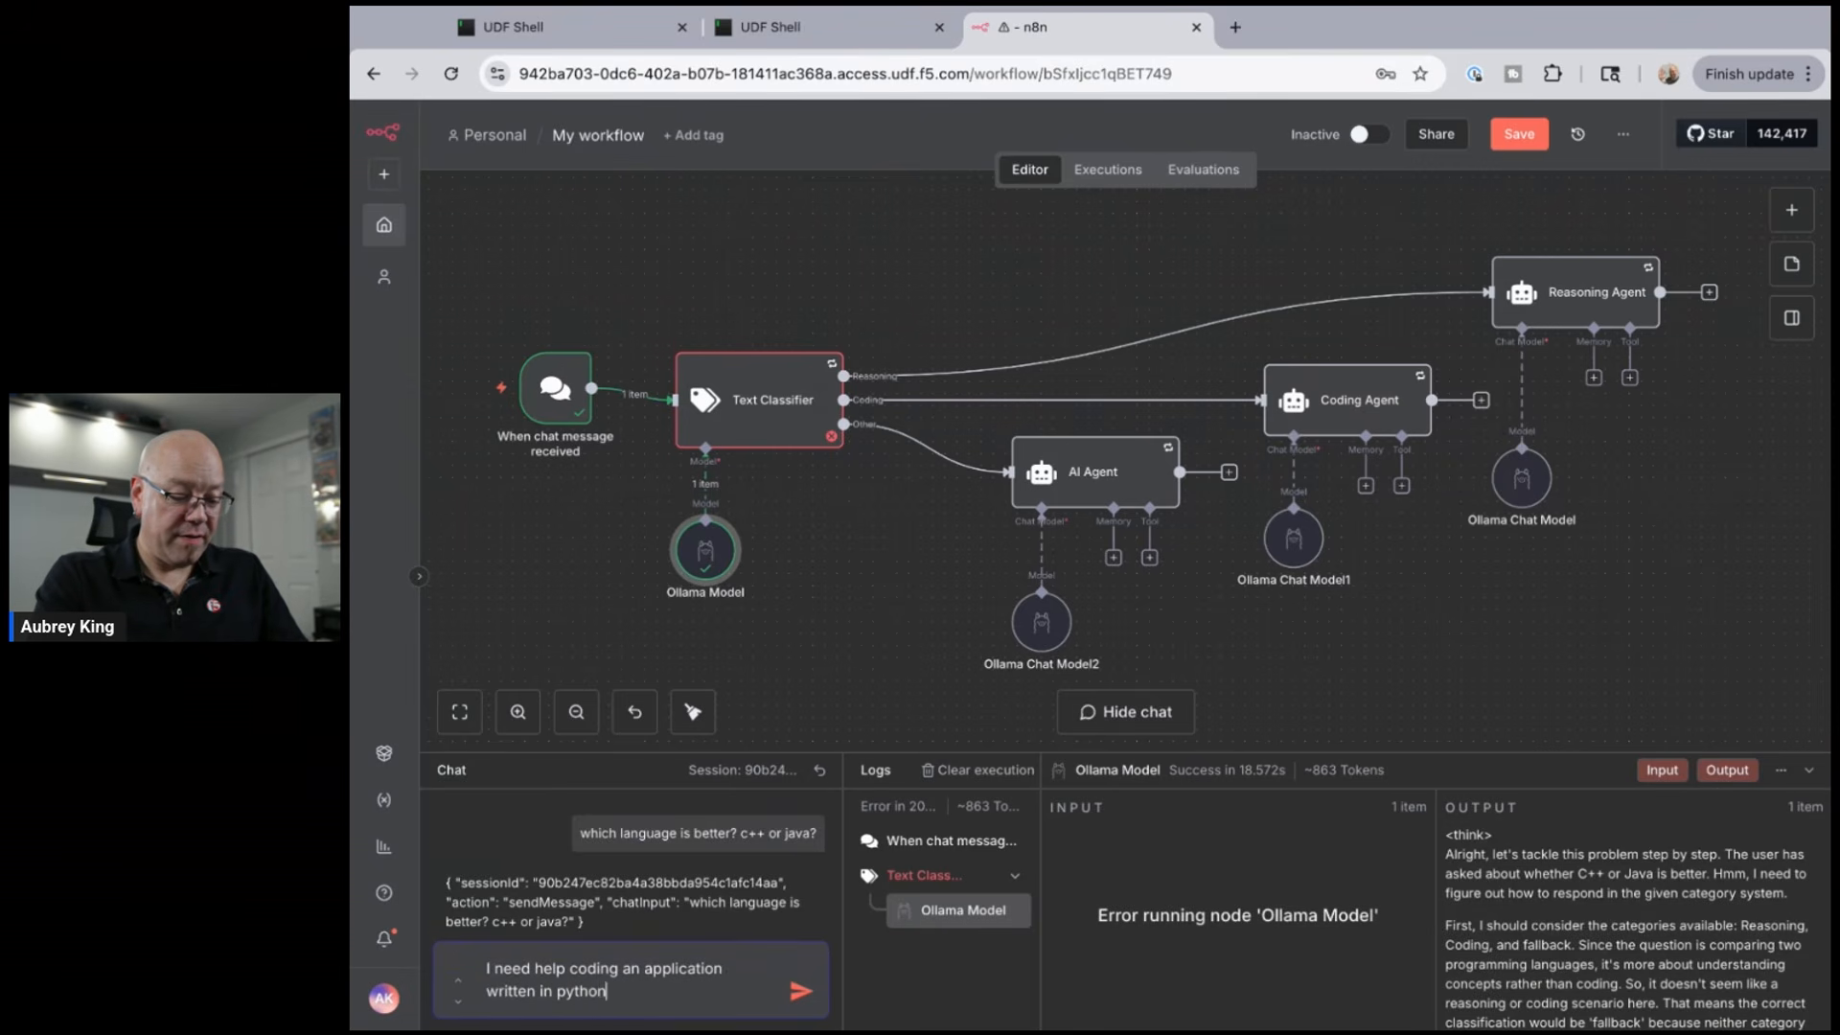
type(". Could you ")
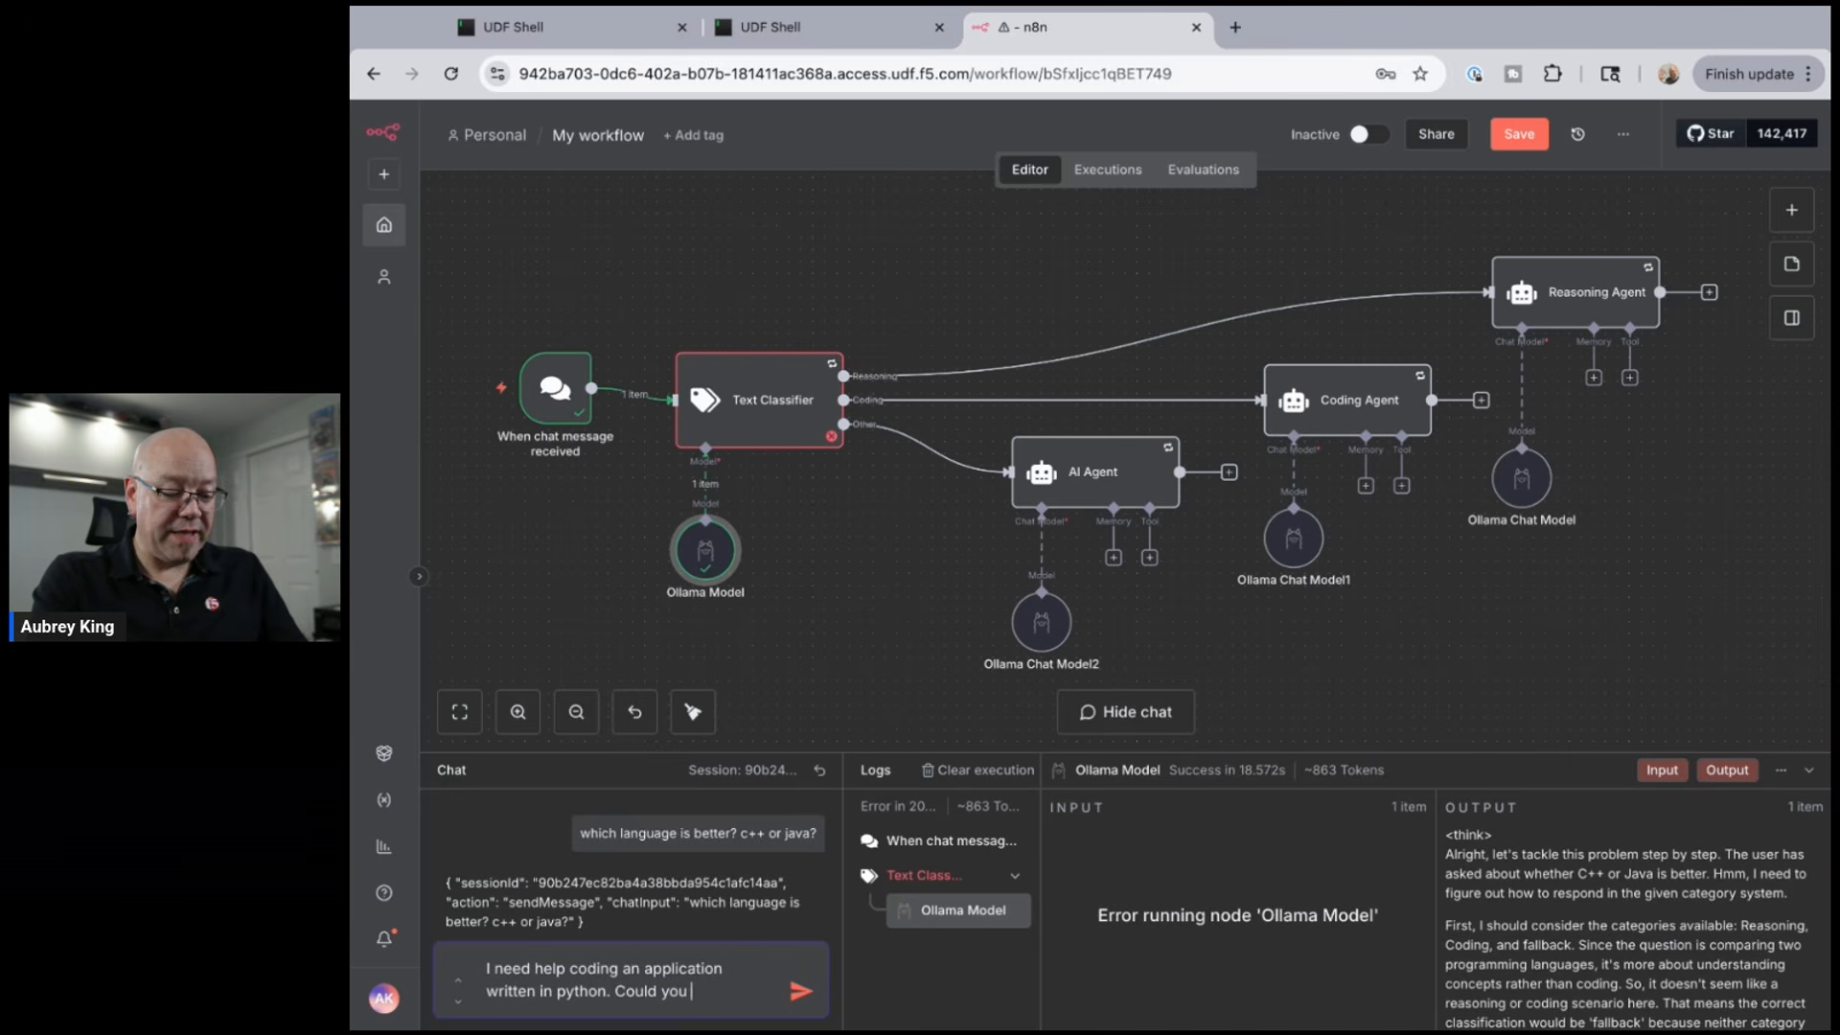
type("please prov")
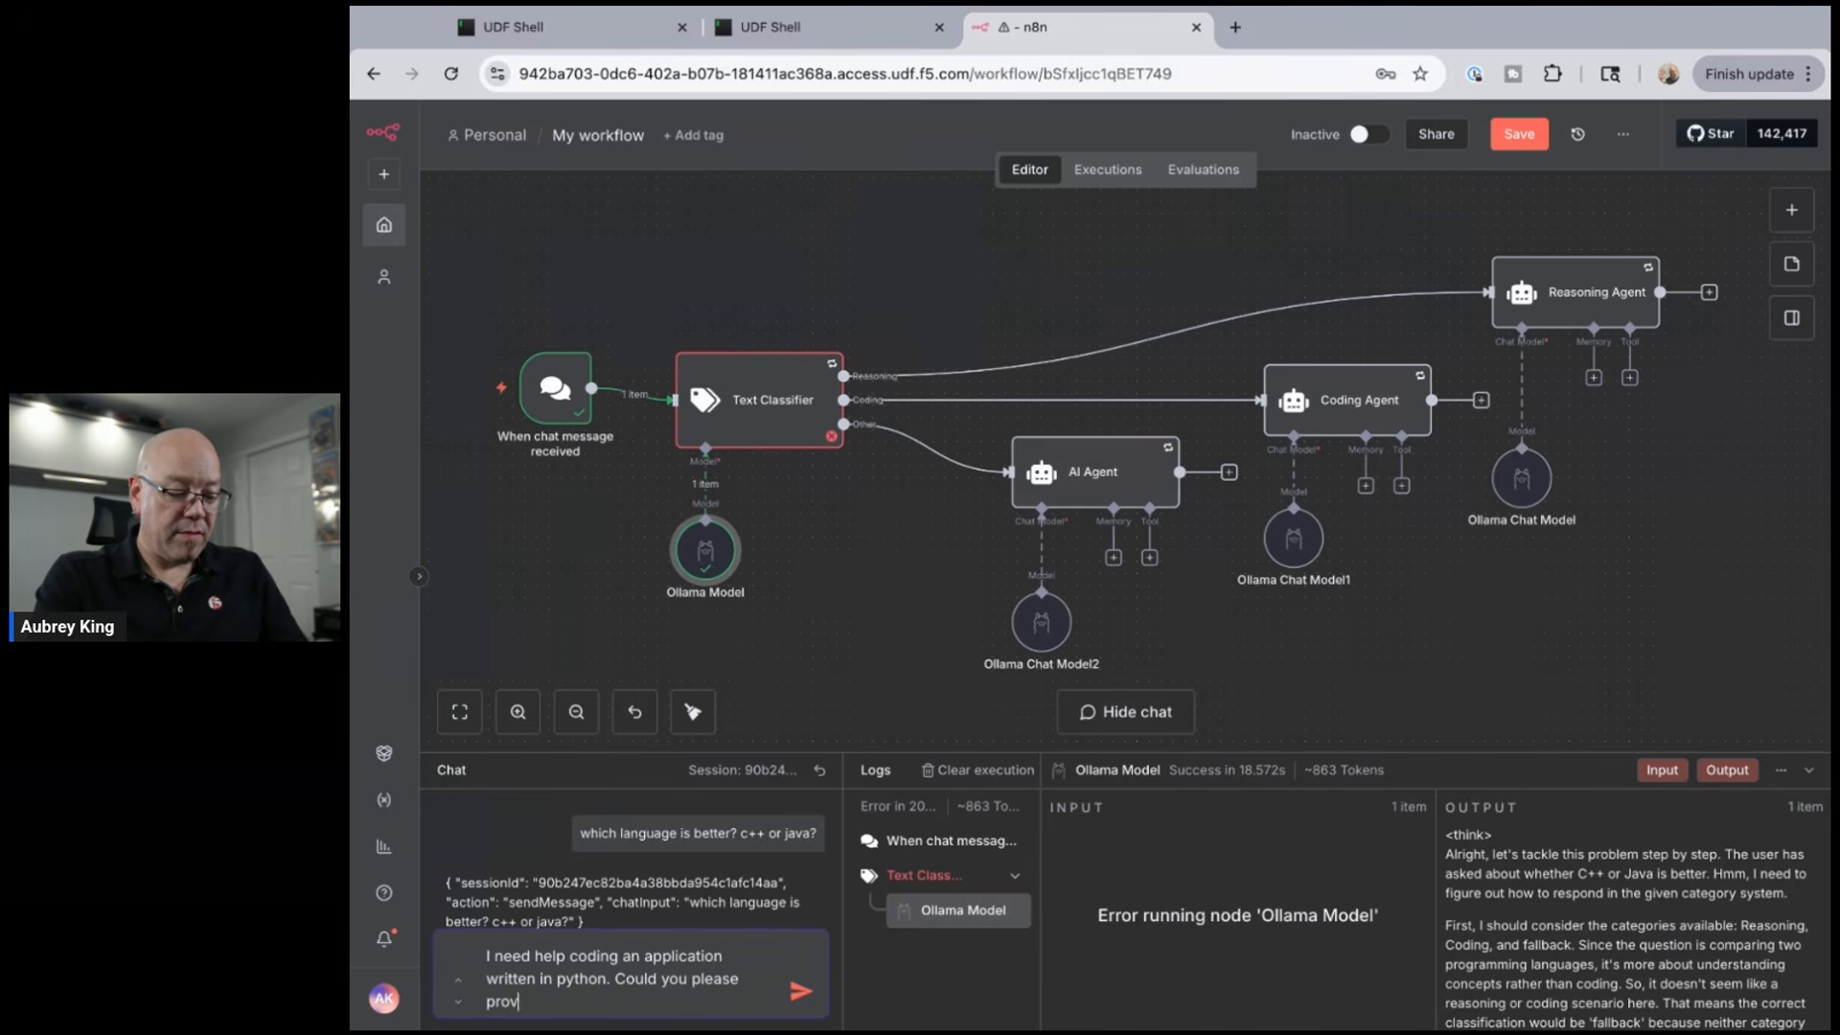
type("ide a snippet")
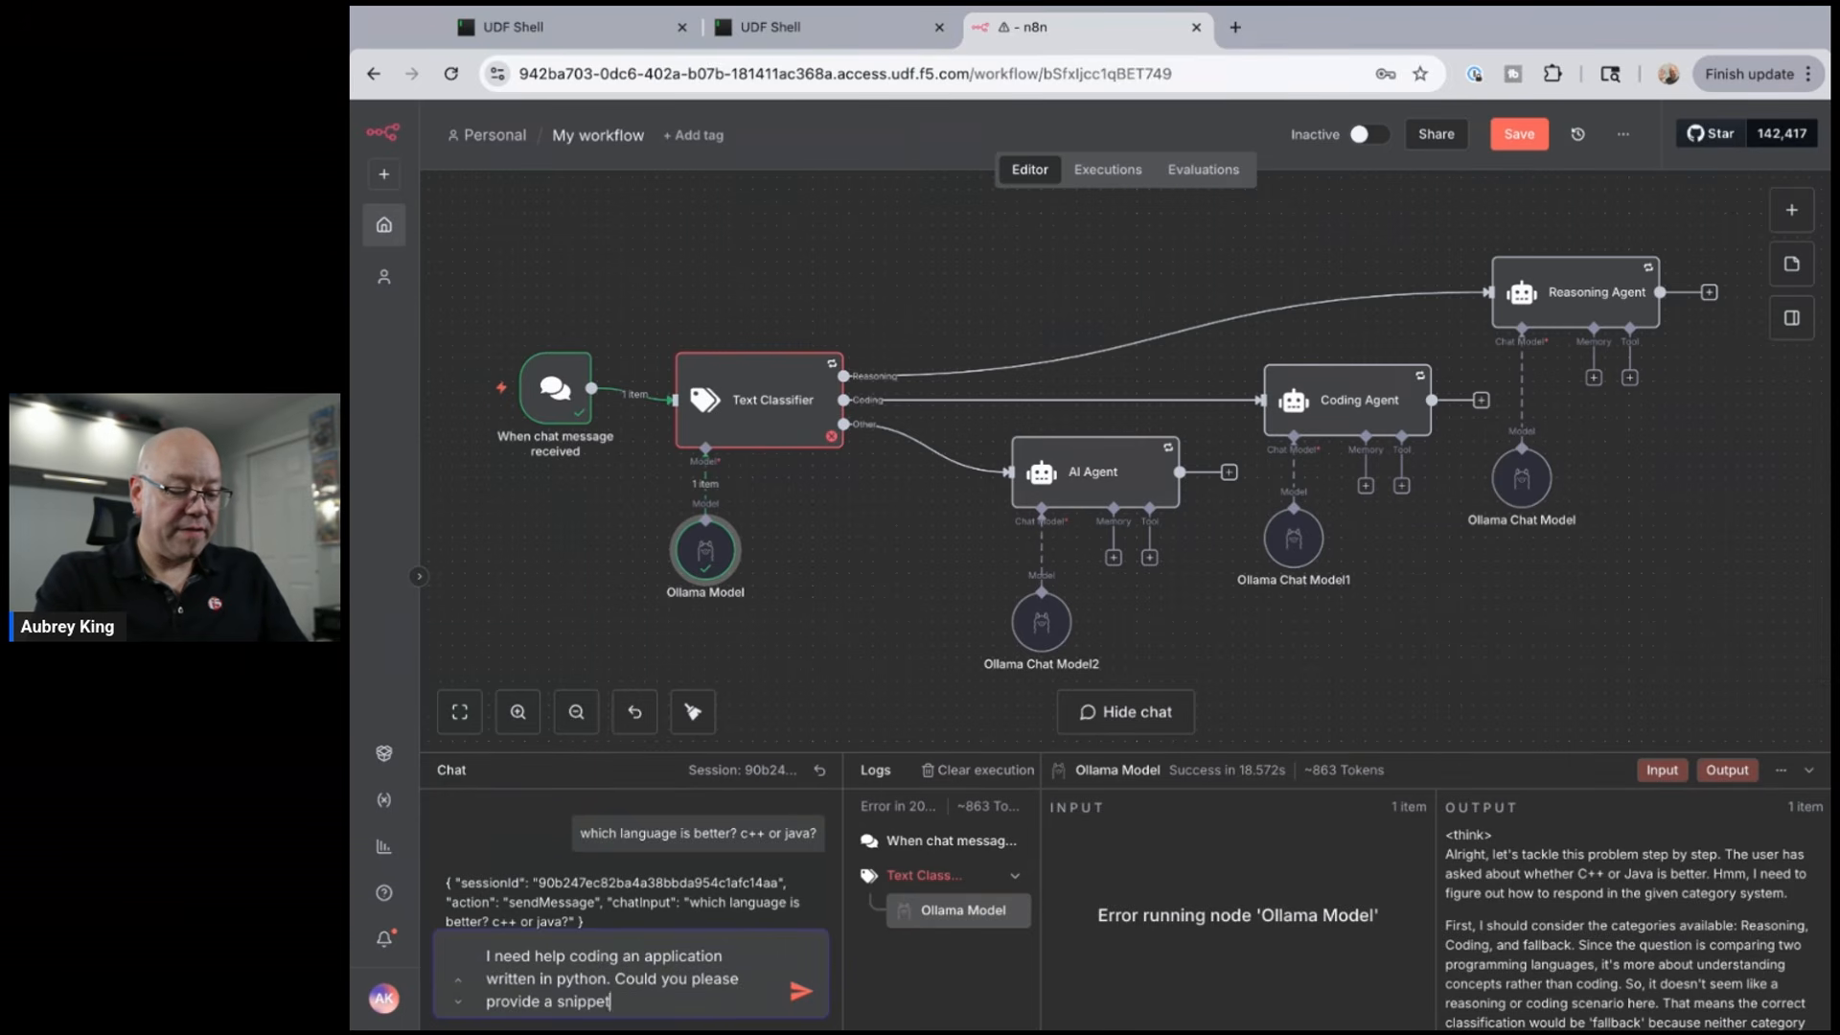
type(" of code that")
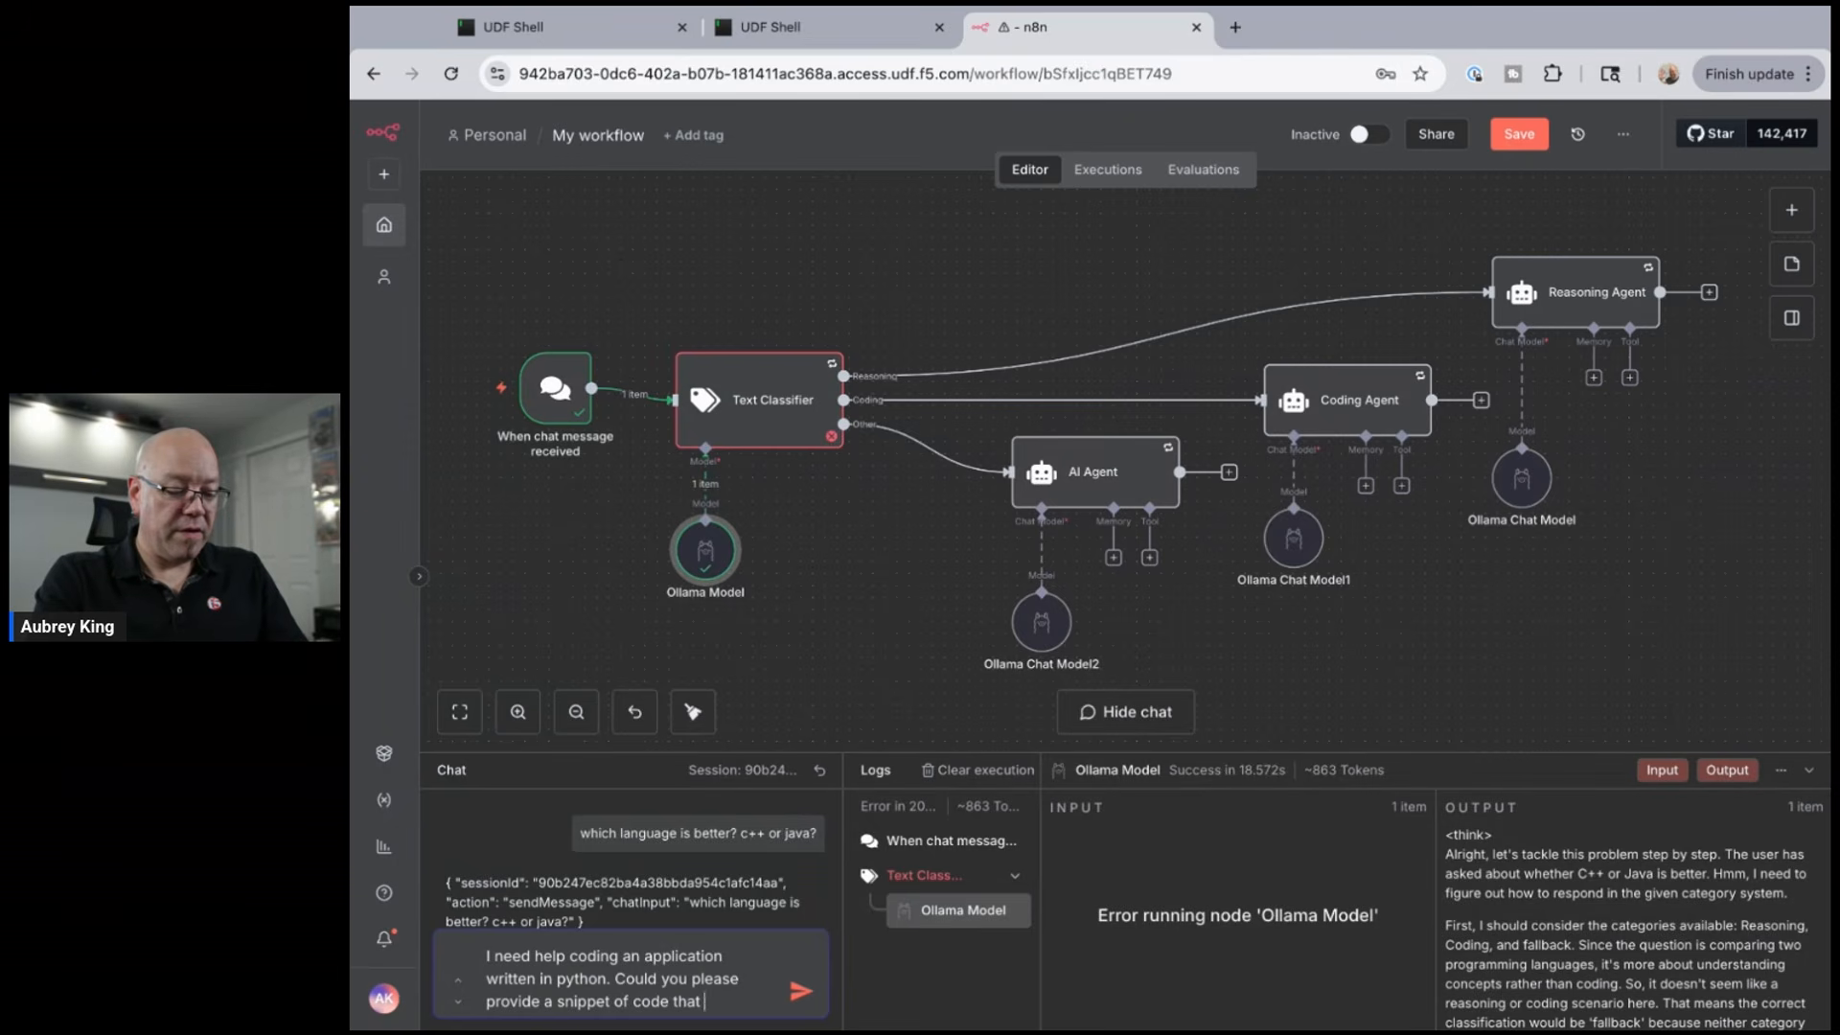
type(" will post")
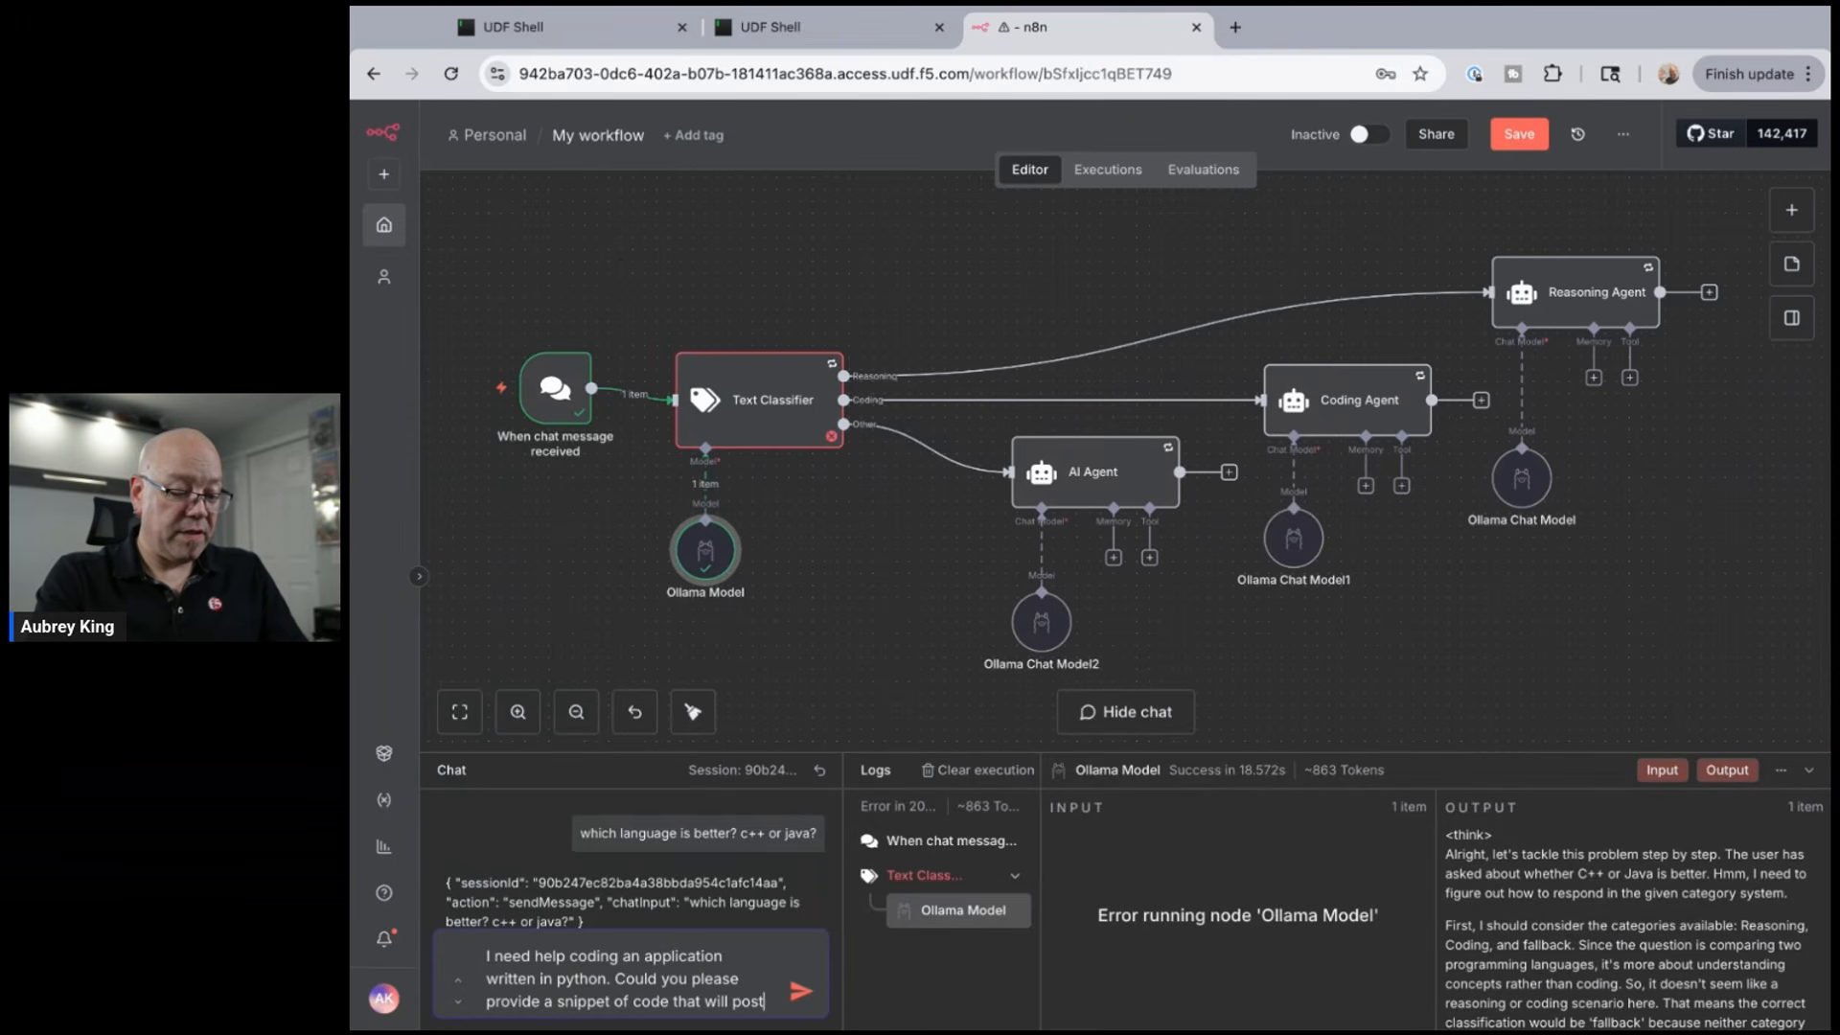
type(" pictures")
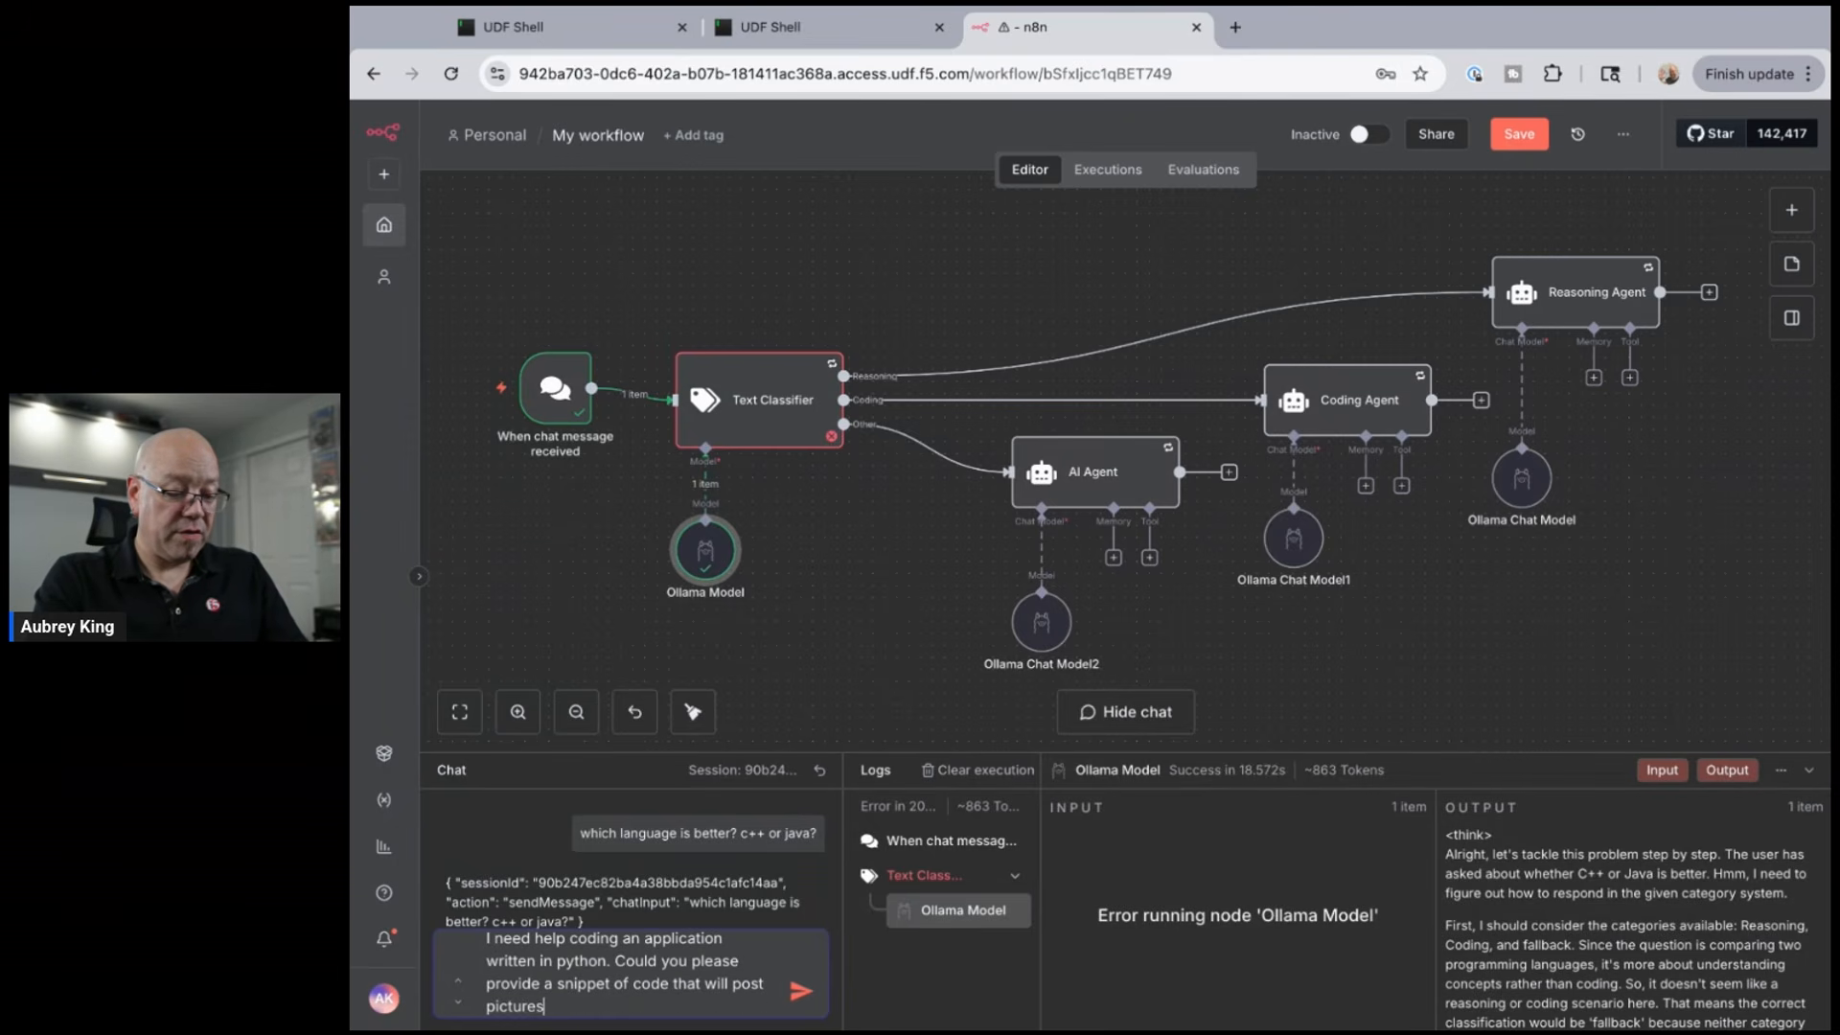
type(" to LinkedIn,")
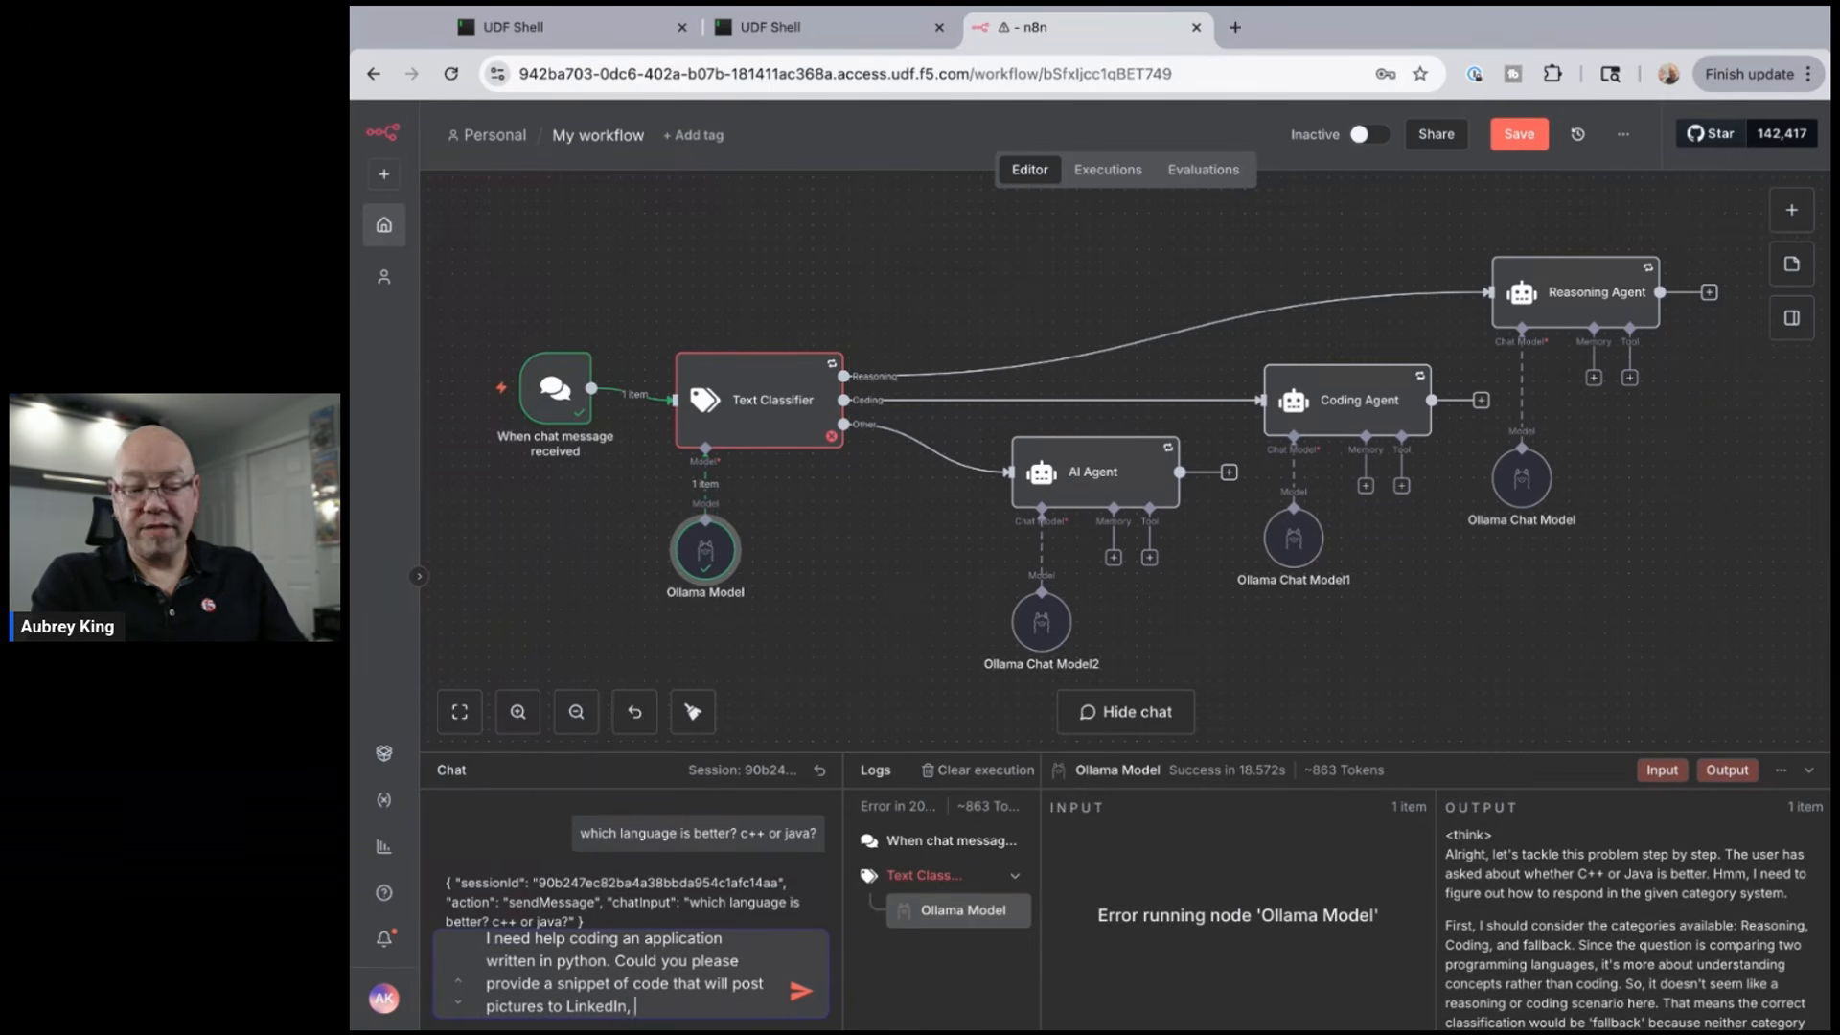
type("please?")
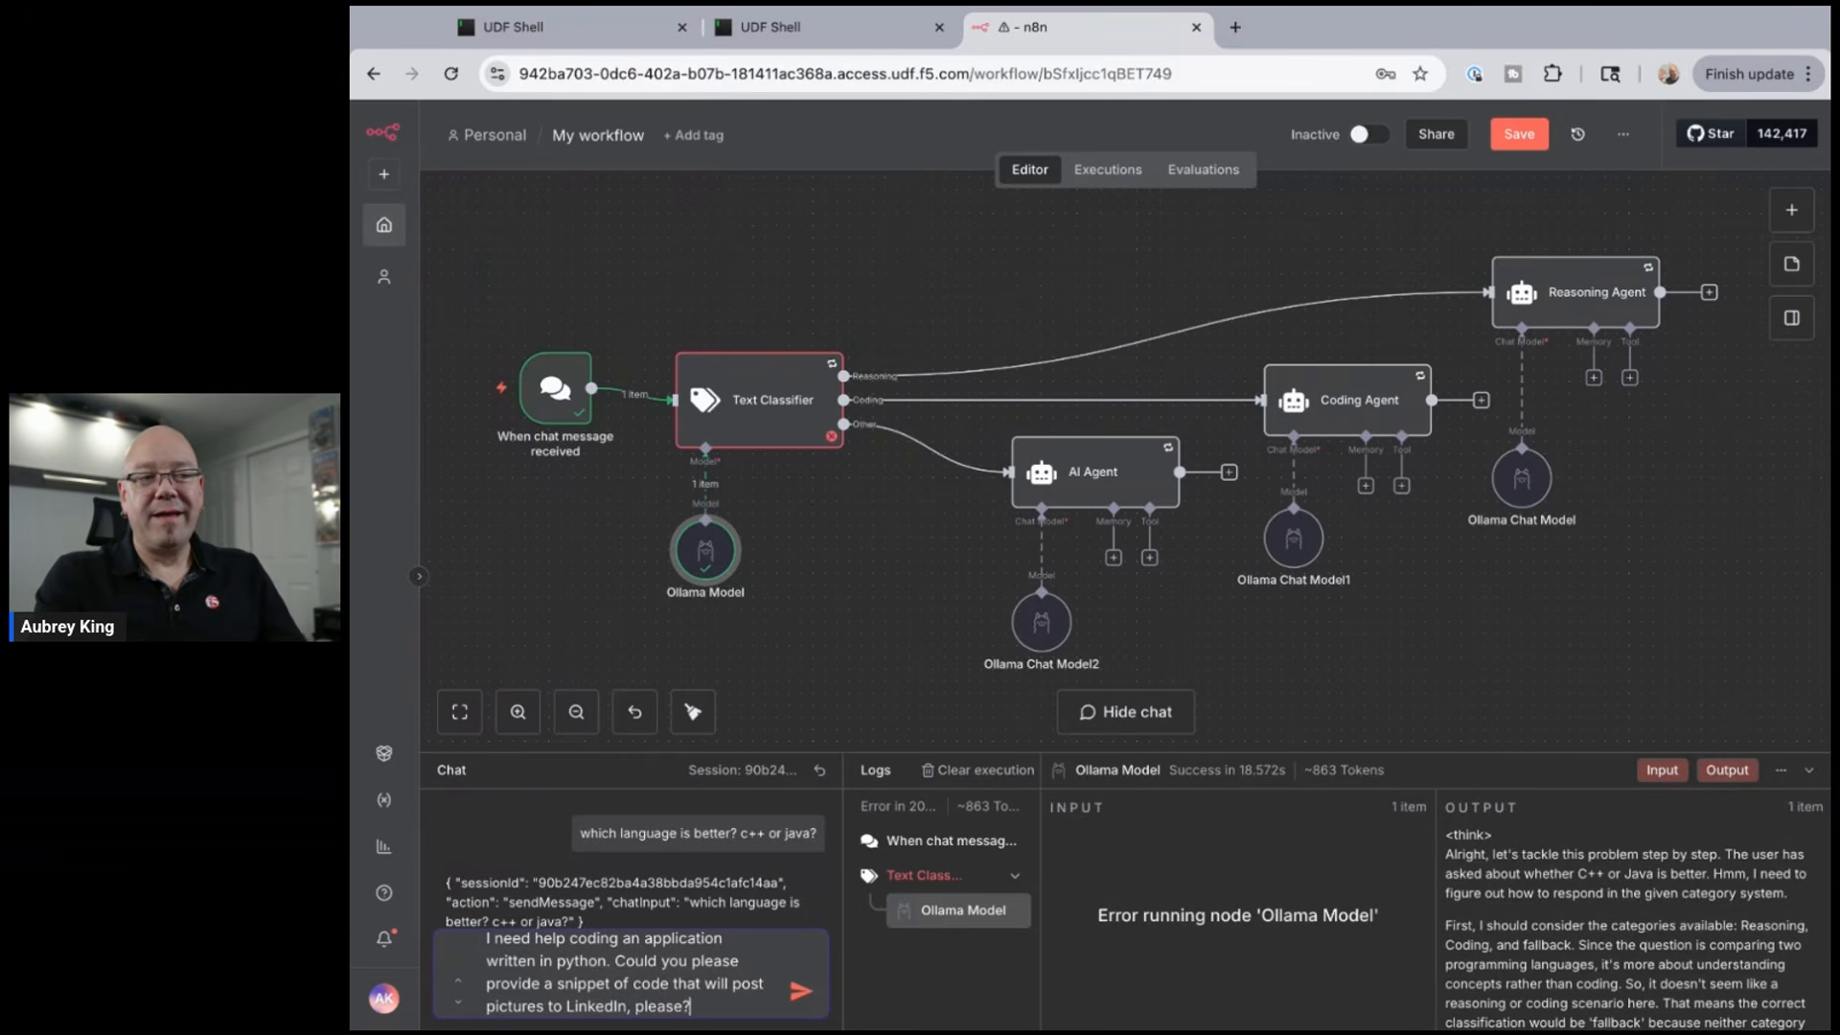
key("Return")
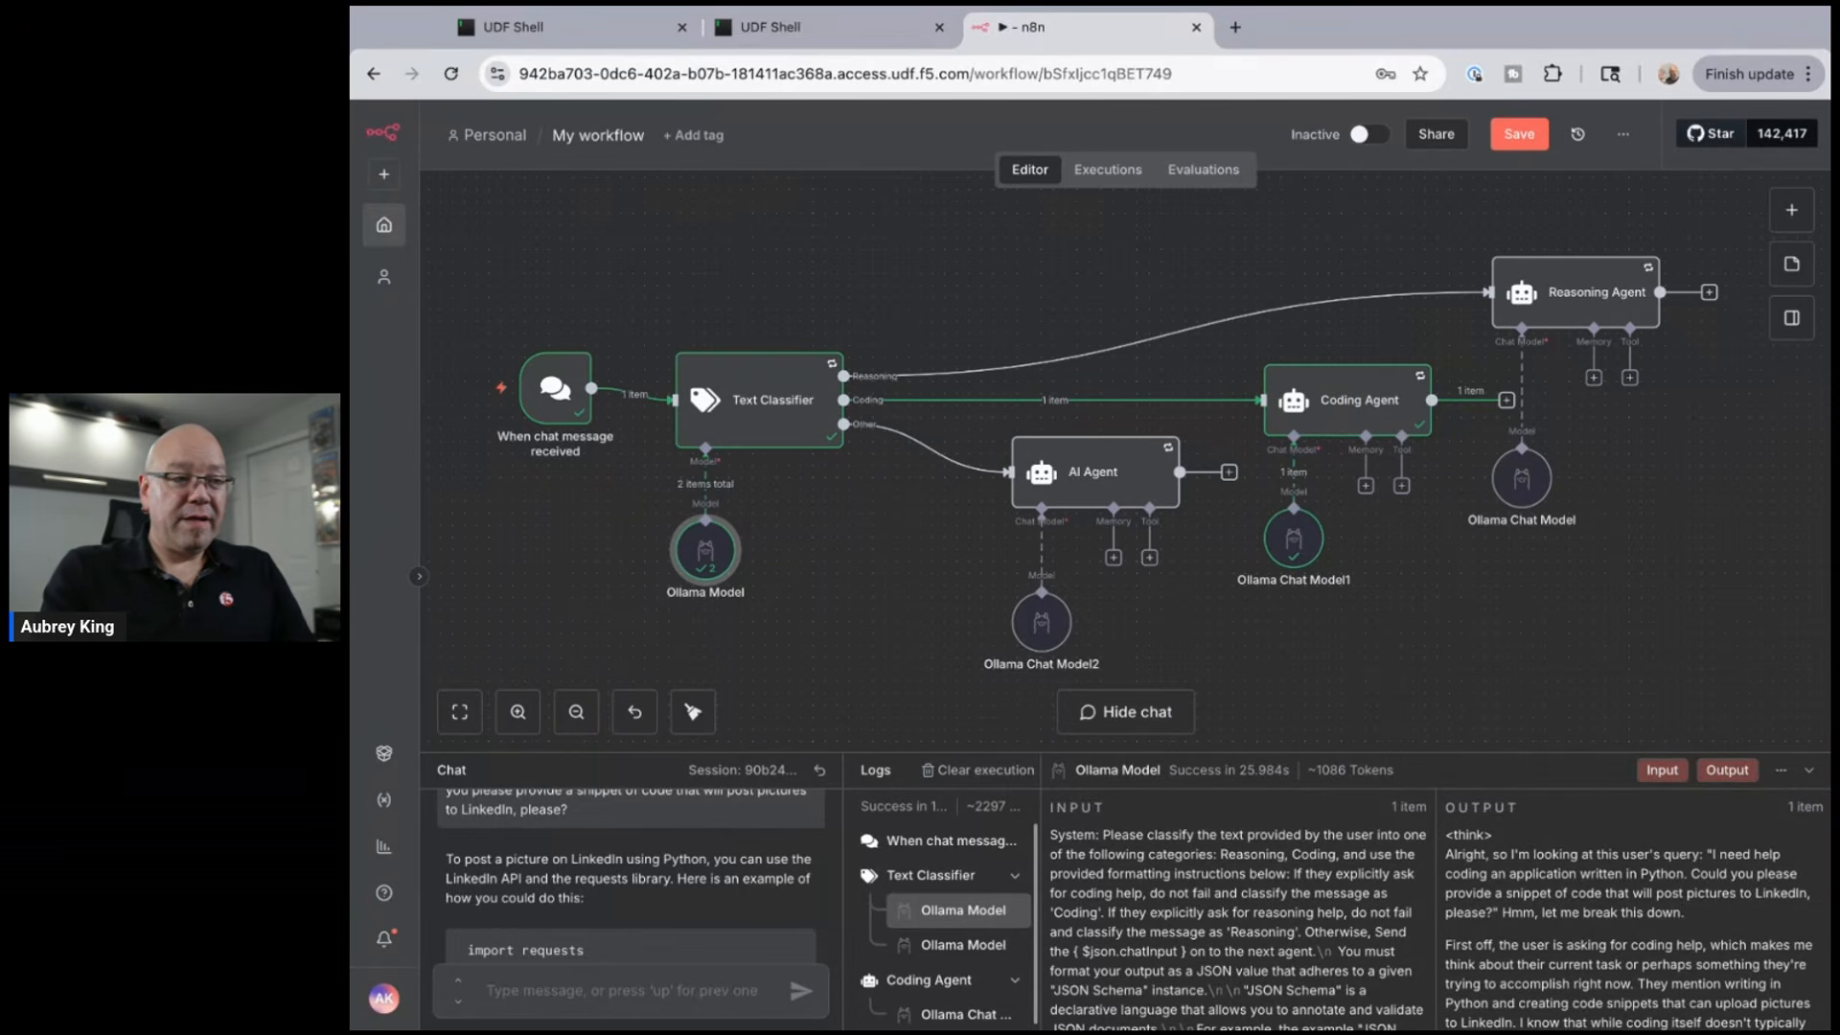
- Scroll through the Coding Agent's reply to review its Python code for LinkedIn's ugcPosts endpoint
scroll(594, 909, "down", 1)
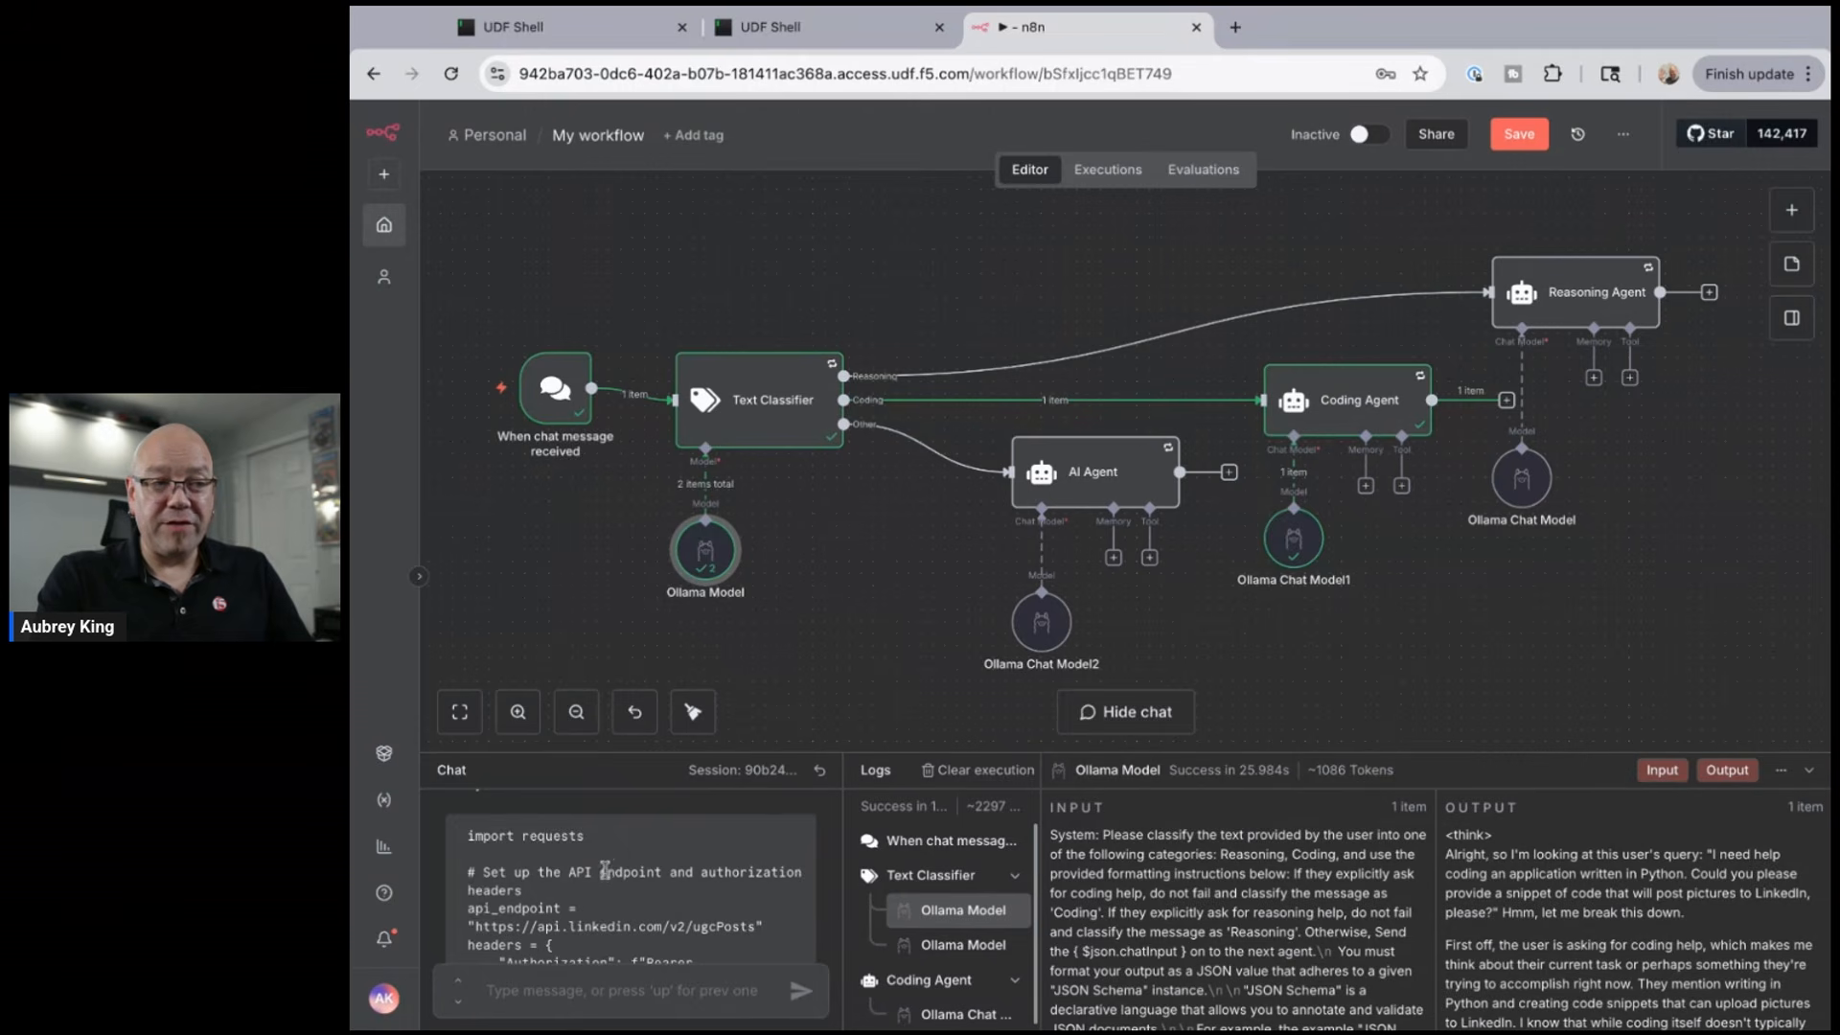
scroll(605, 873, "down", 1)
scroll(605, 874, "up", 1)
scroll(604, 873, "down", 1)
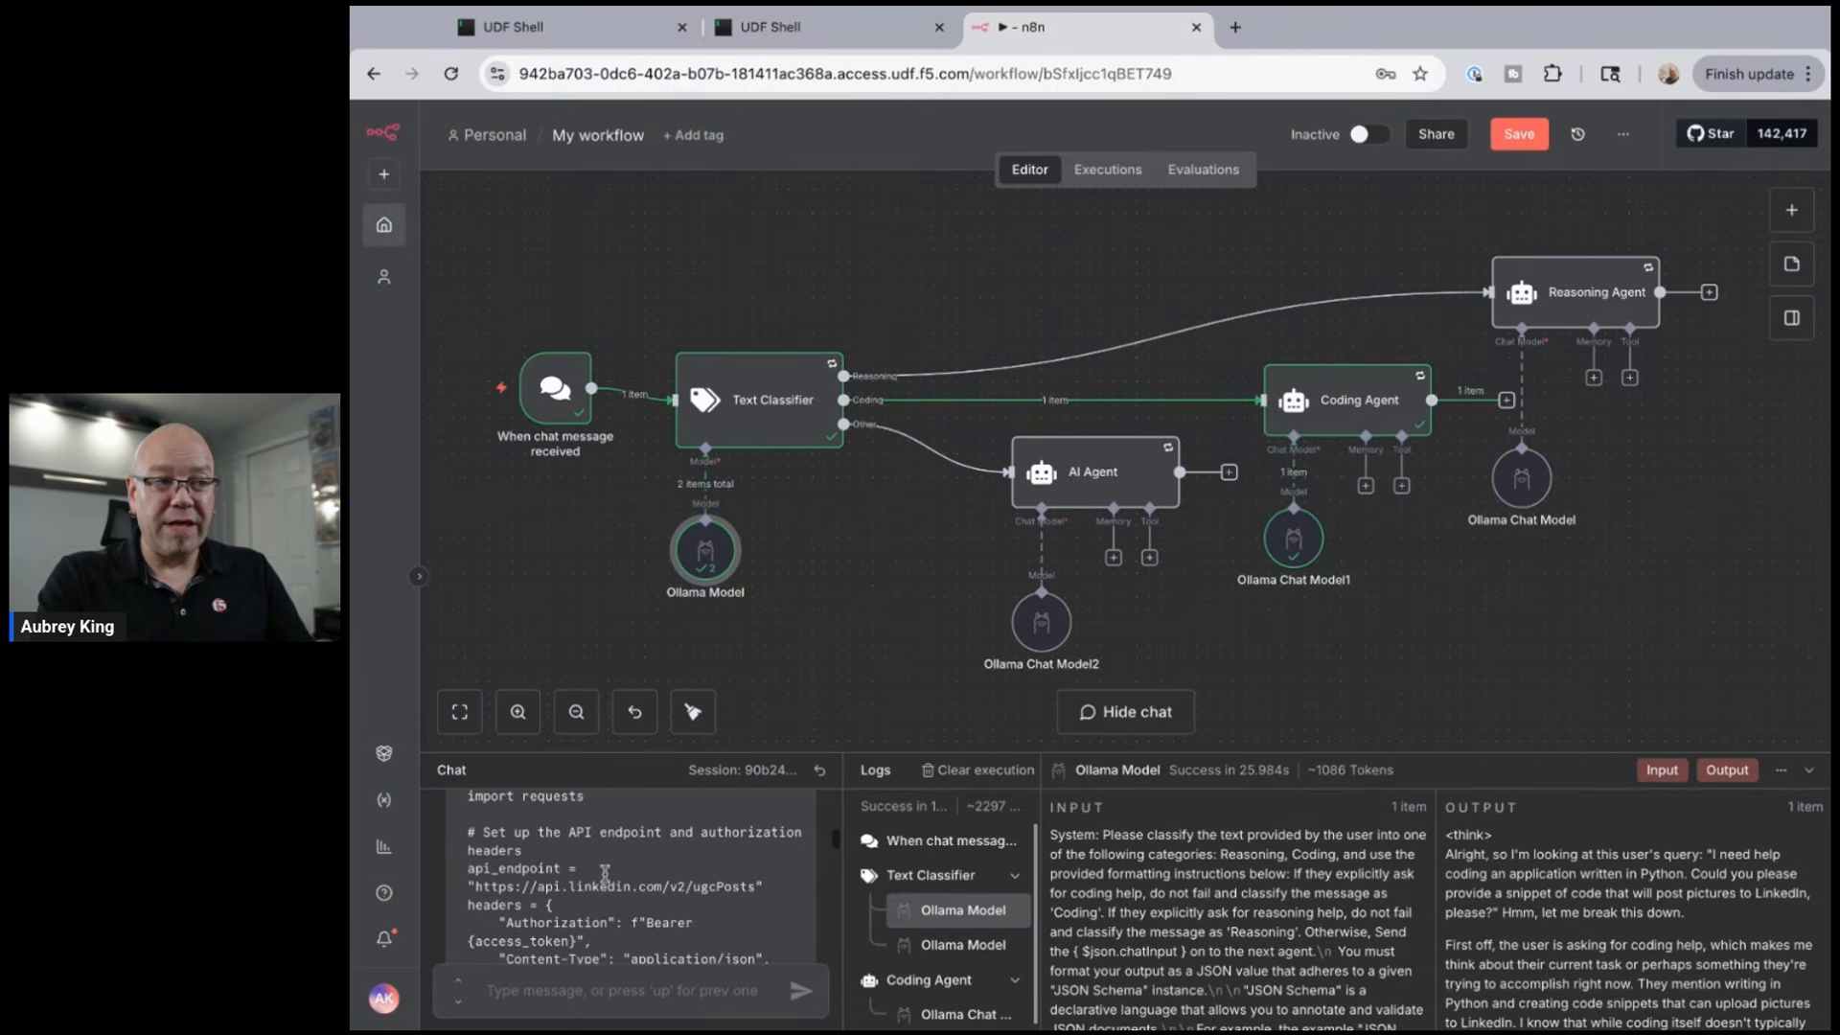
scroll(619, 865, "up", 1)
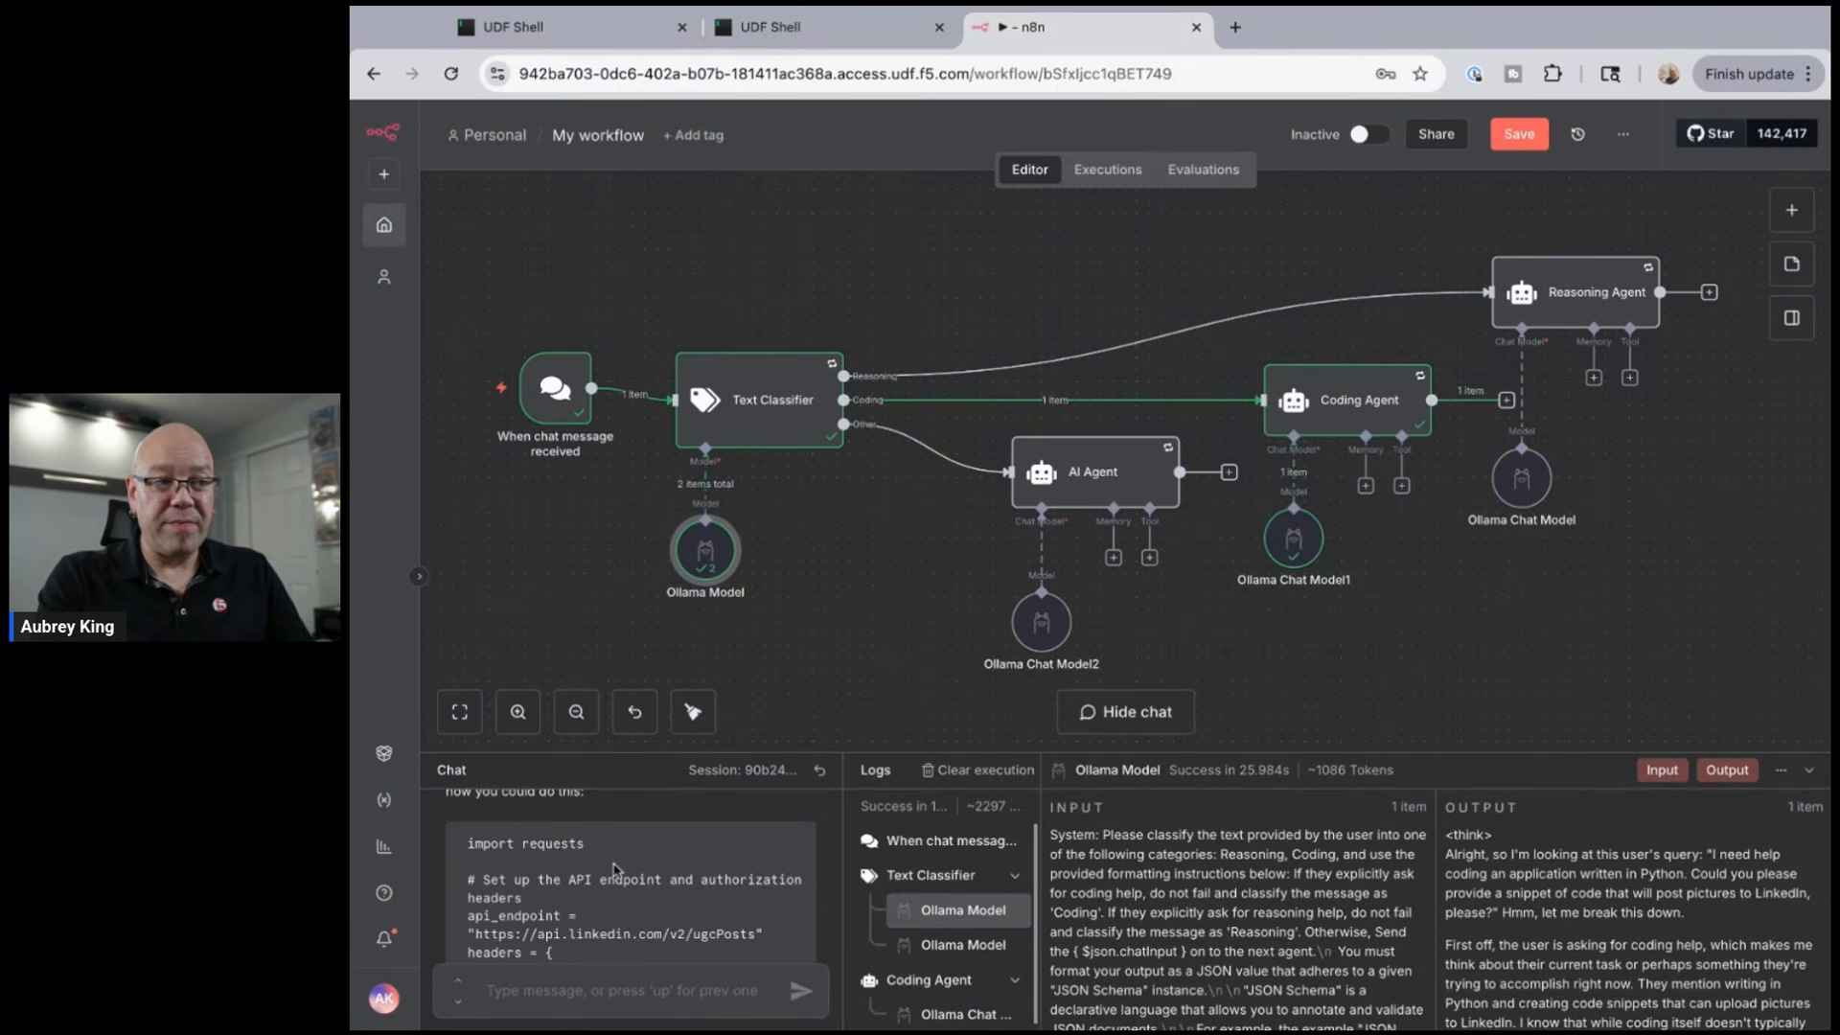
scroll(619, 867, "down", 2)
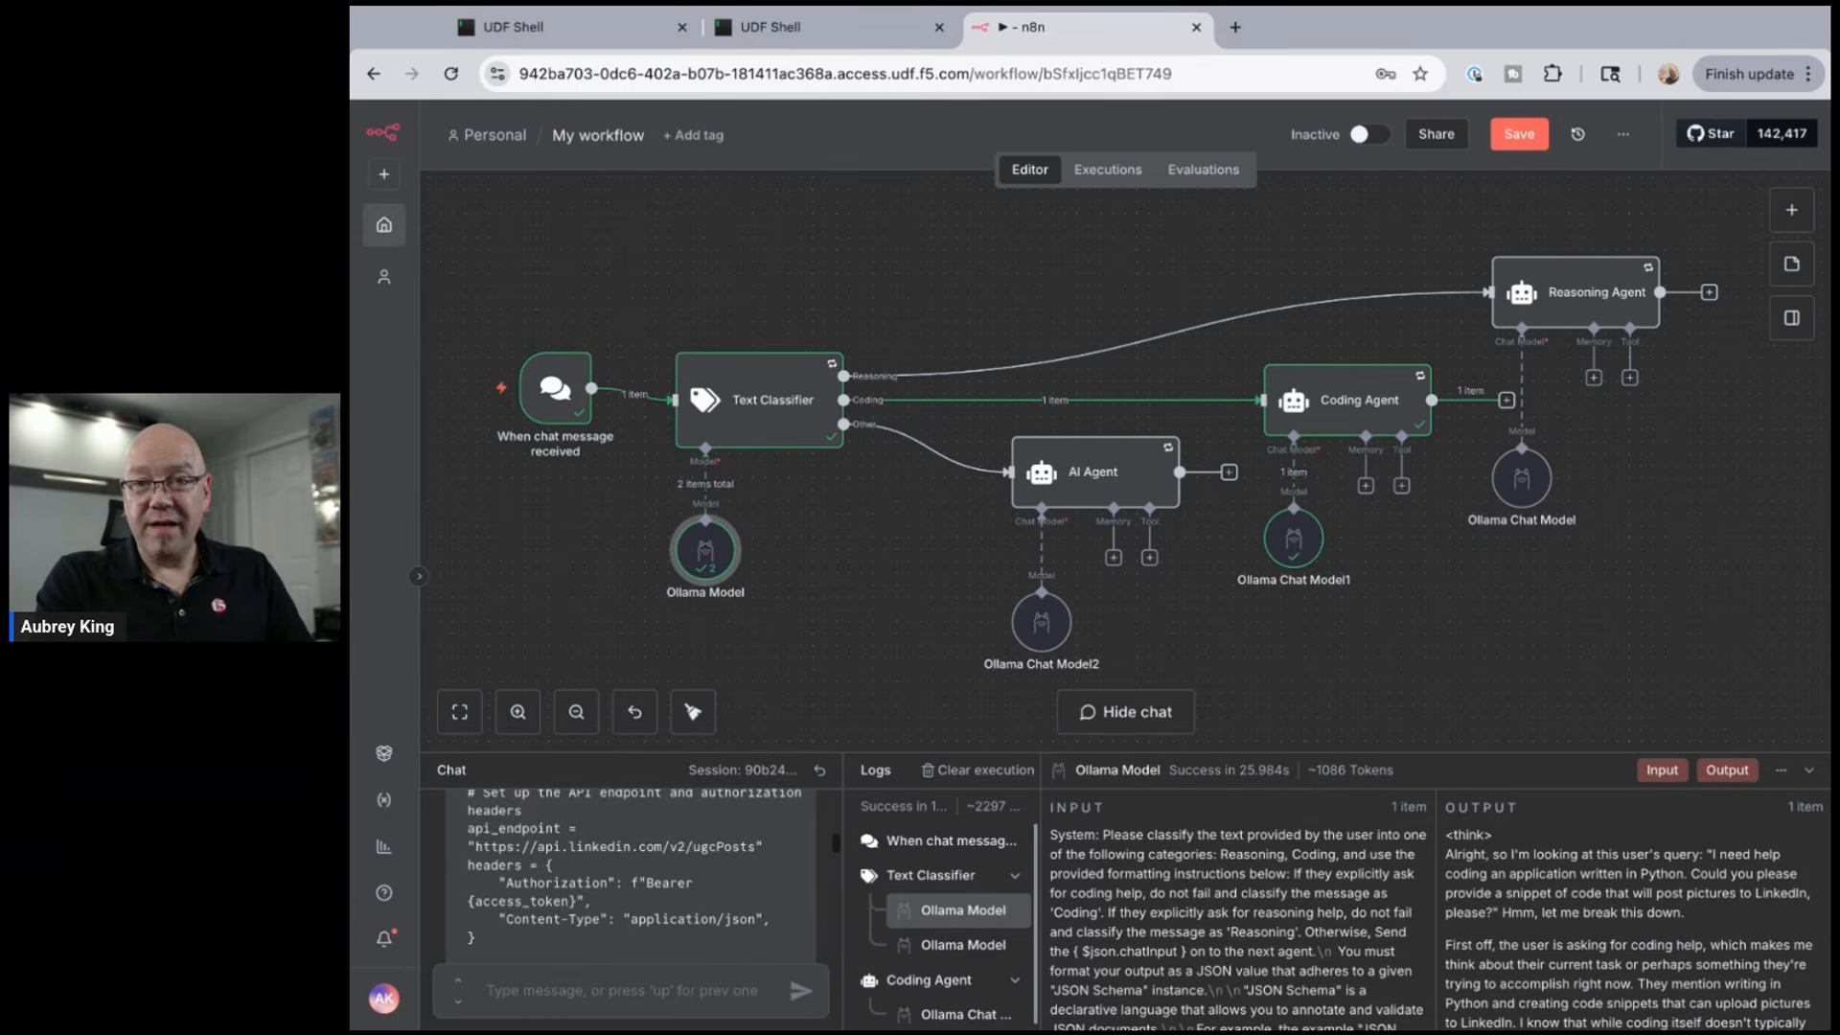
scroll(616, 869, "down", 3)
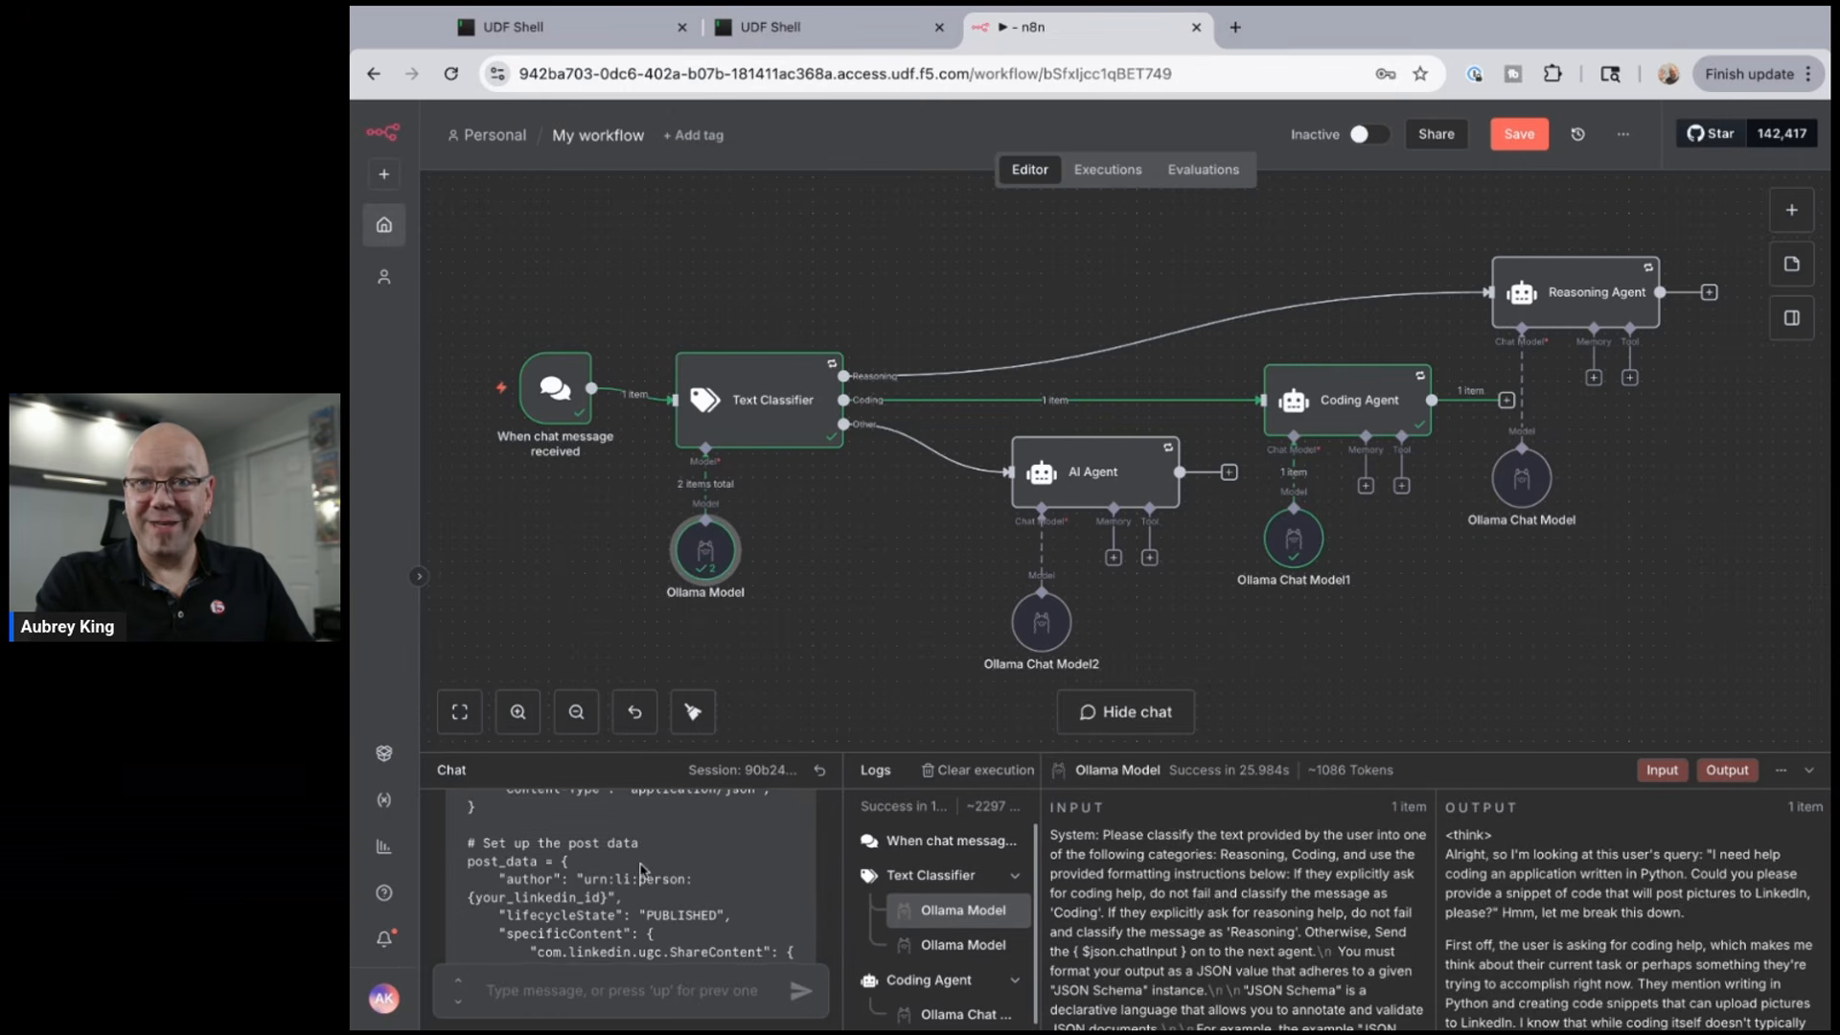
scroll(641, 869, "down", 2)
scroll(642, 869, "down", 3)
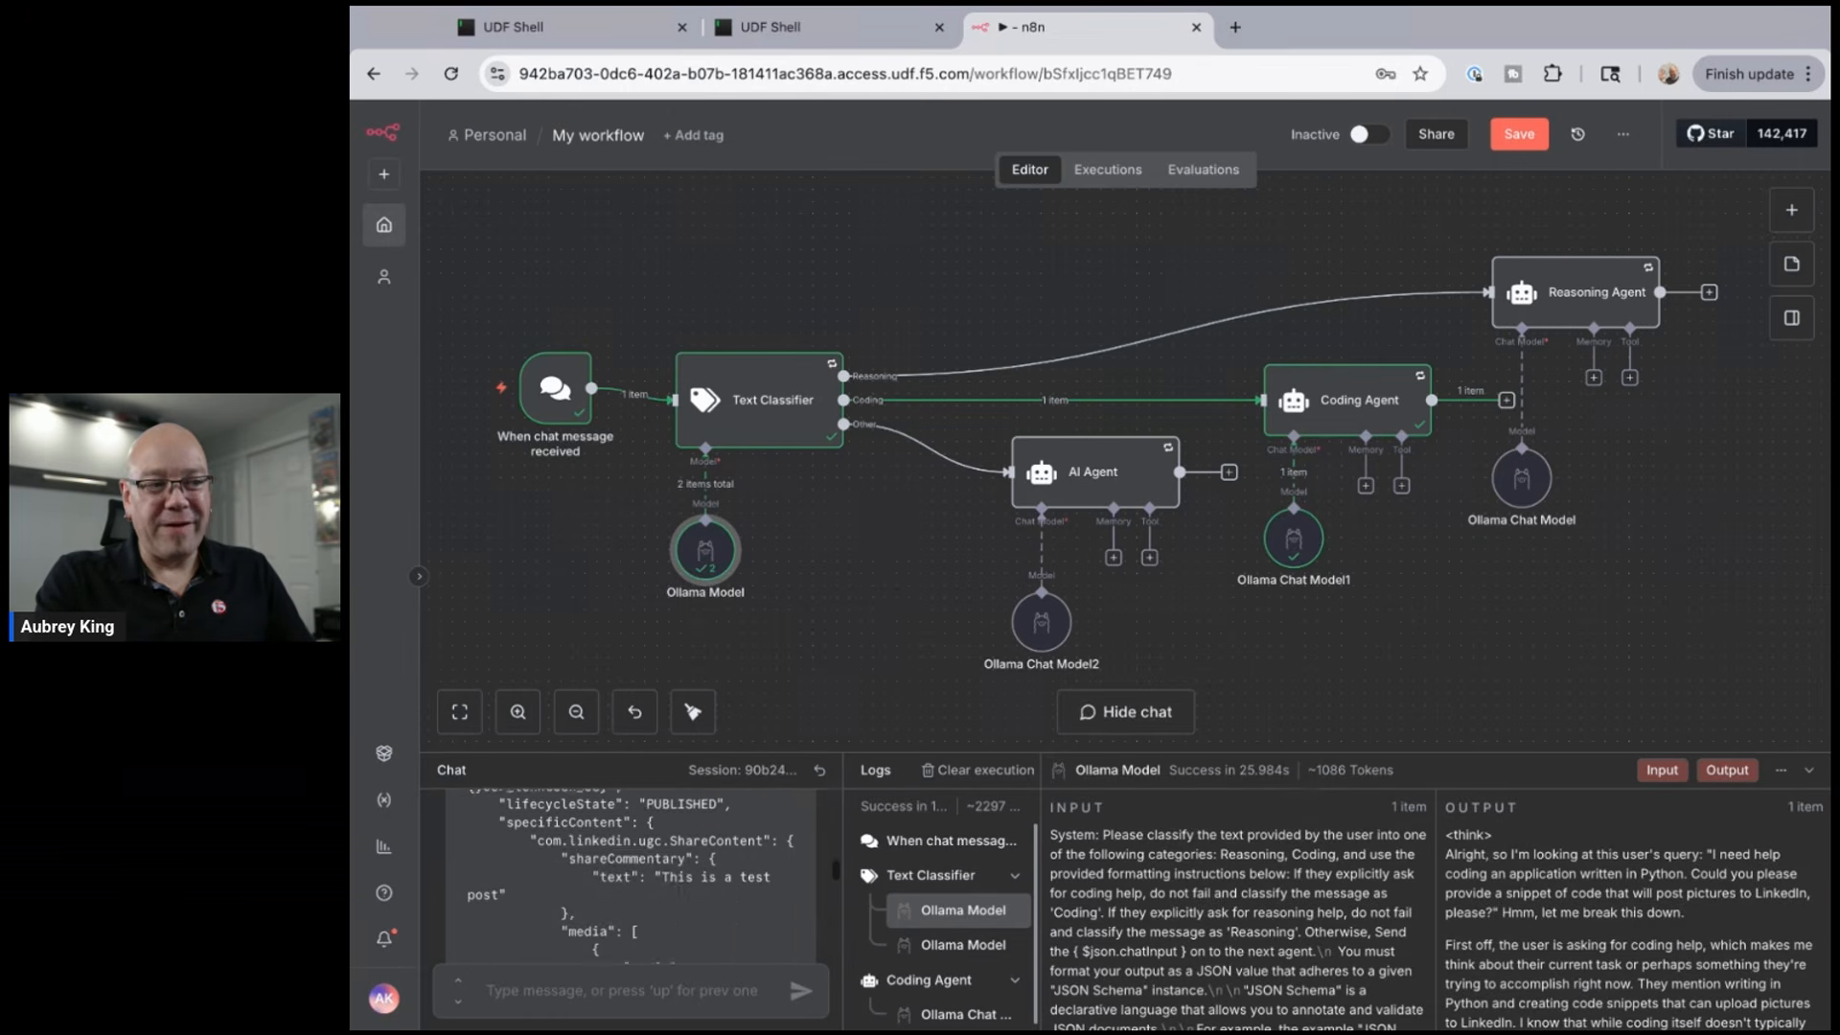